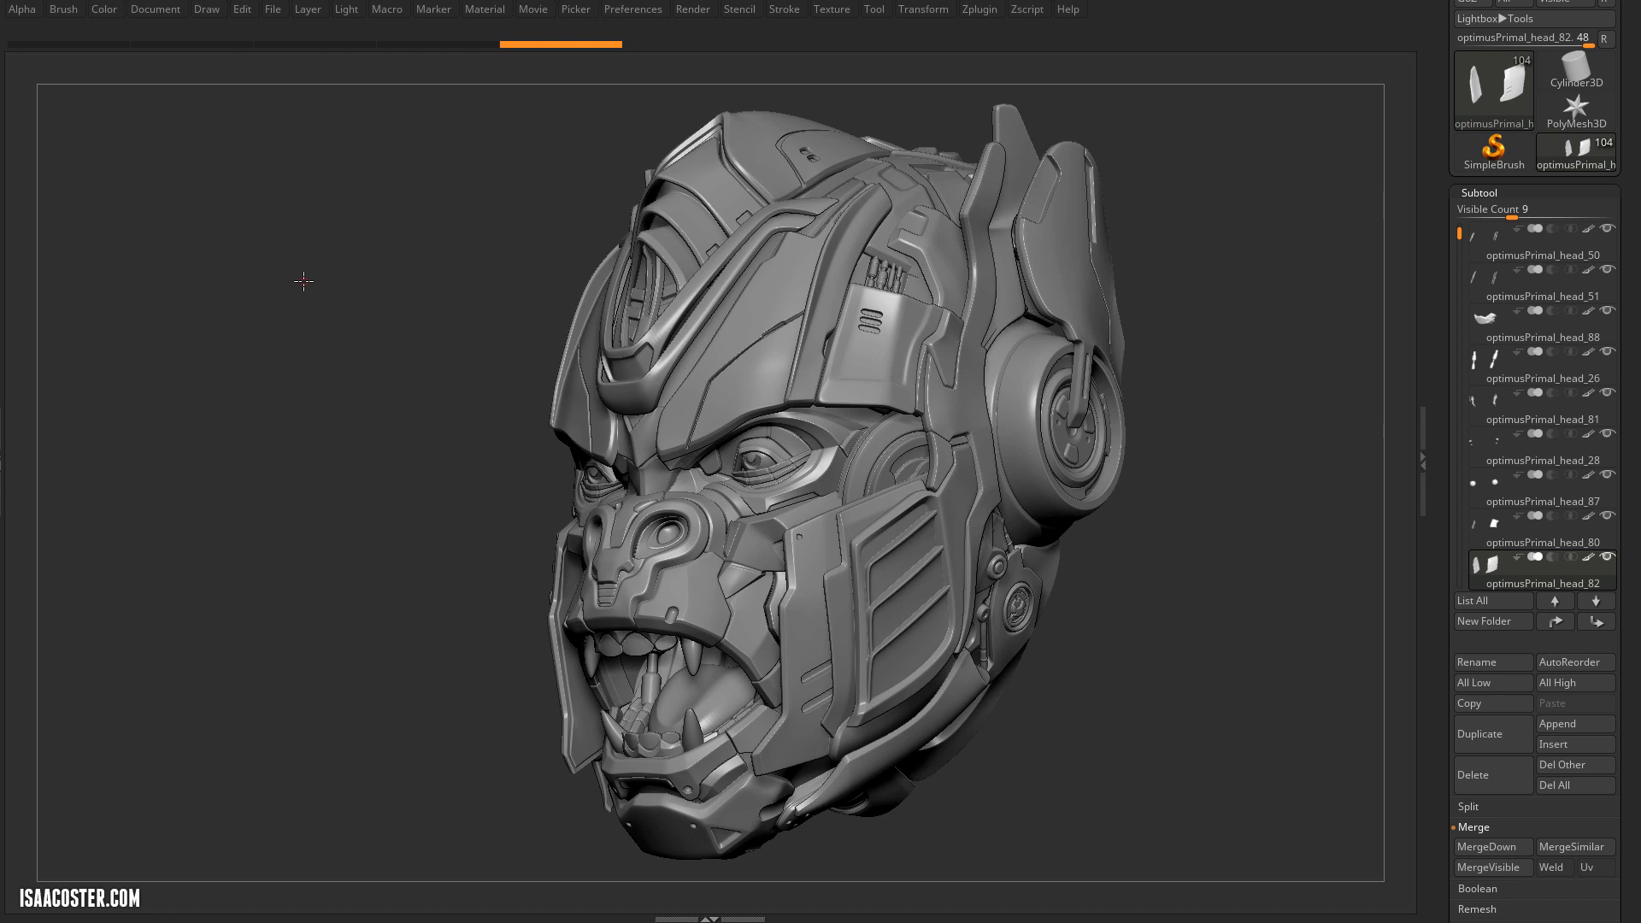
Examine the high-poly robot gorilla head from several angles
mouse_move(303, 281)
mouse_down()
mouse_move(337, 279)
mouse_move(322, 275)
mouse_up()
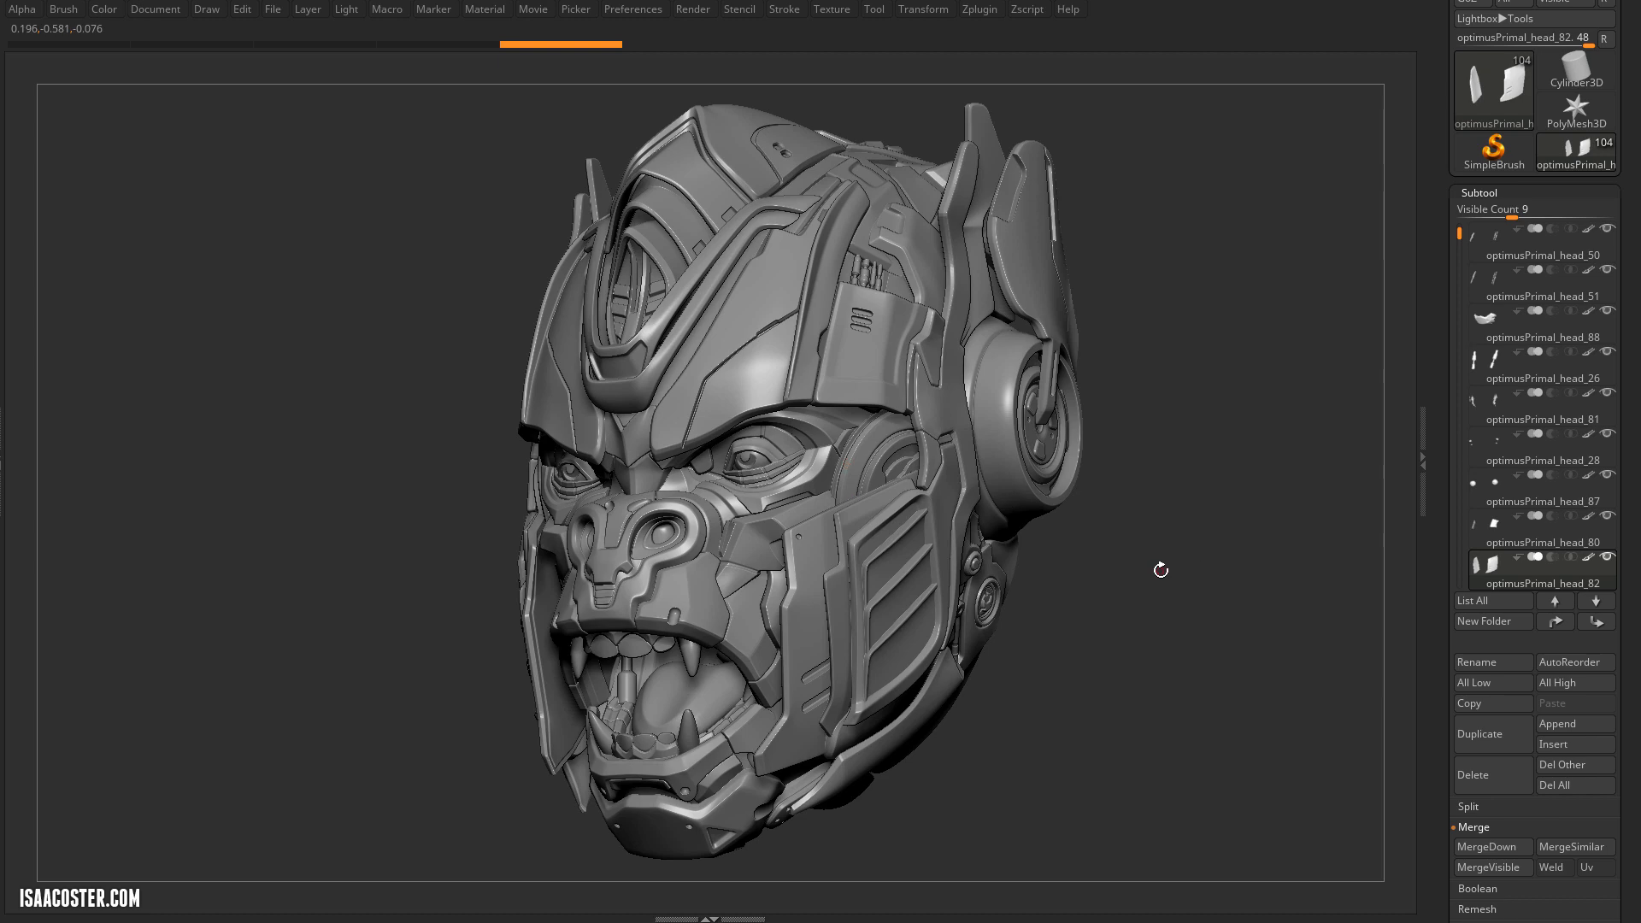
mouse_move(1110, 579)
mouse_down()
mouse_move(1090, 577)
mouse_move(1117, 589)
mouse_up()
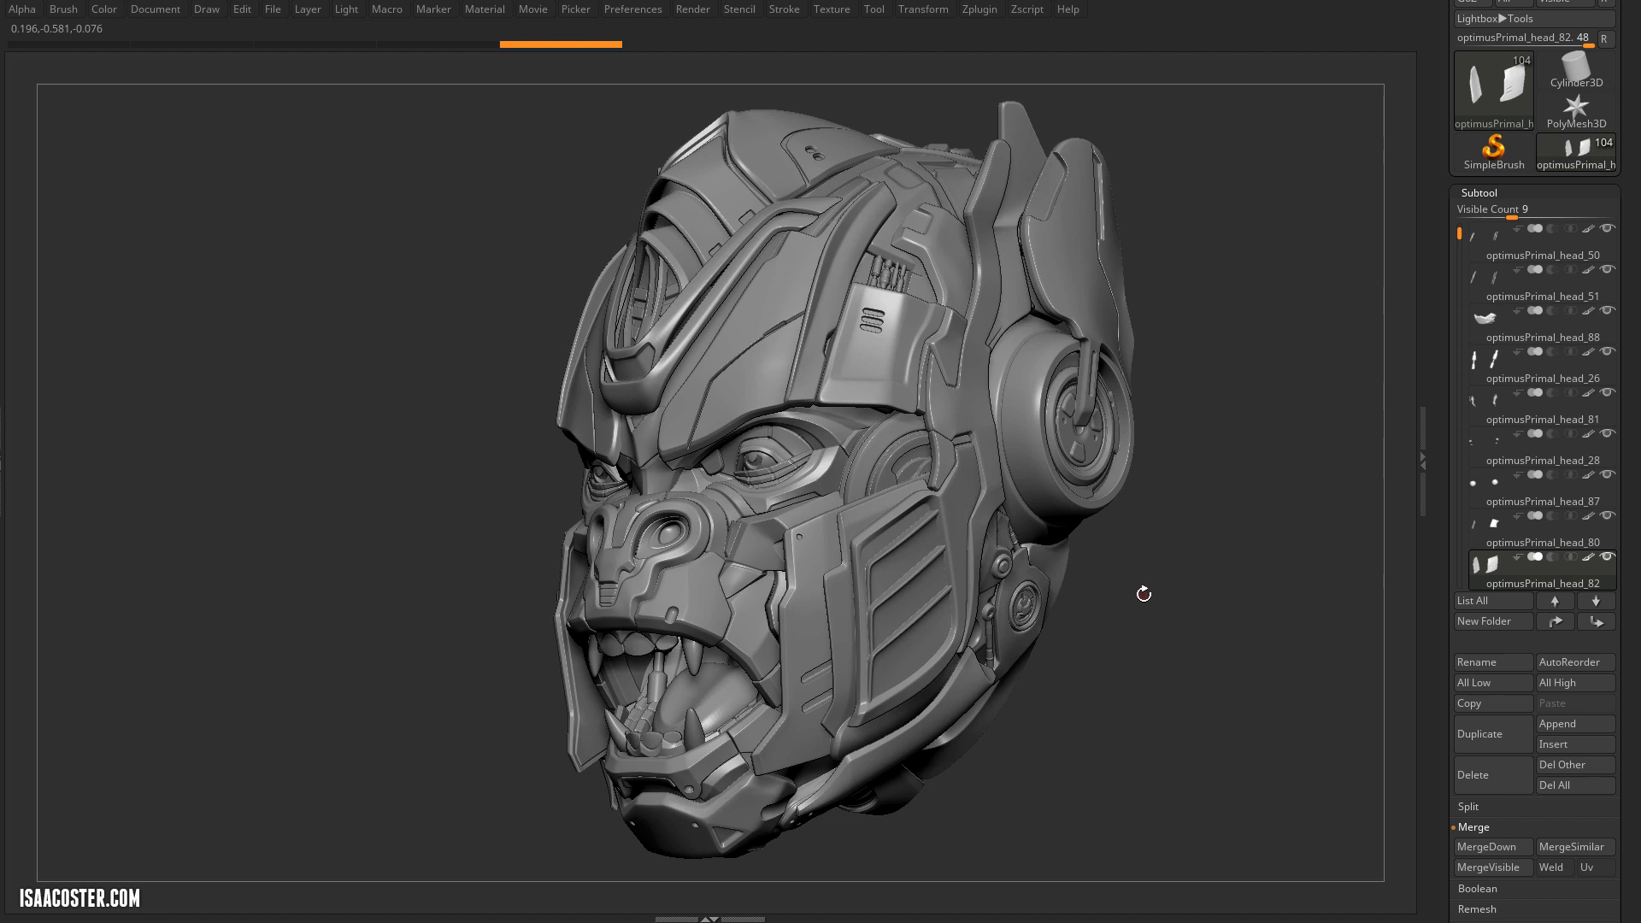
mouse_move(1144, 594)
mouse_down()
mouse_move(1157, 588)
mouse_move(1120, 590)
mouse_up()
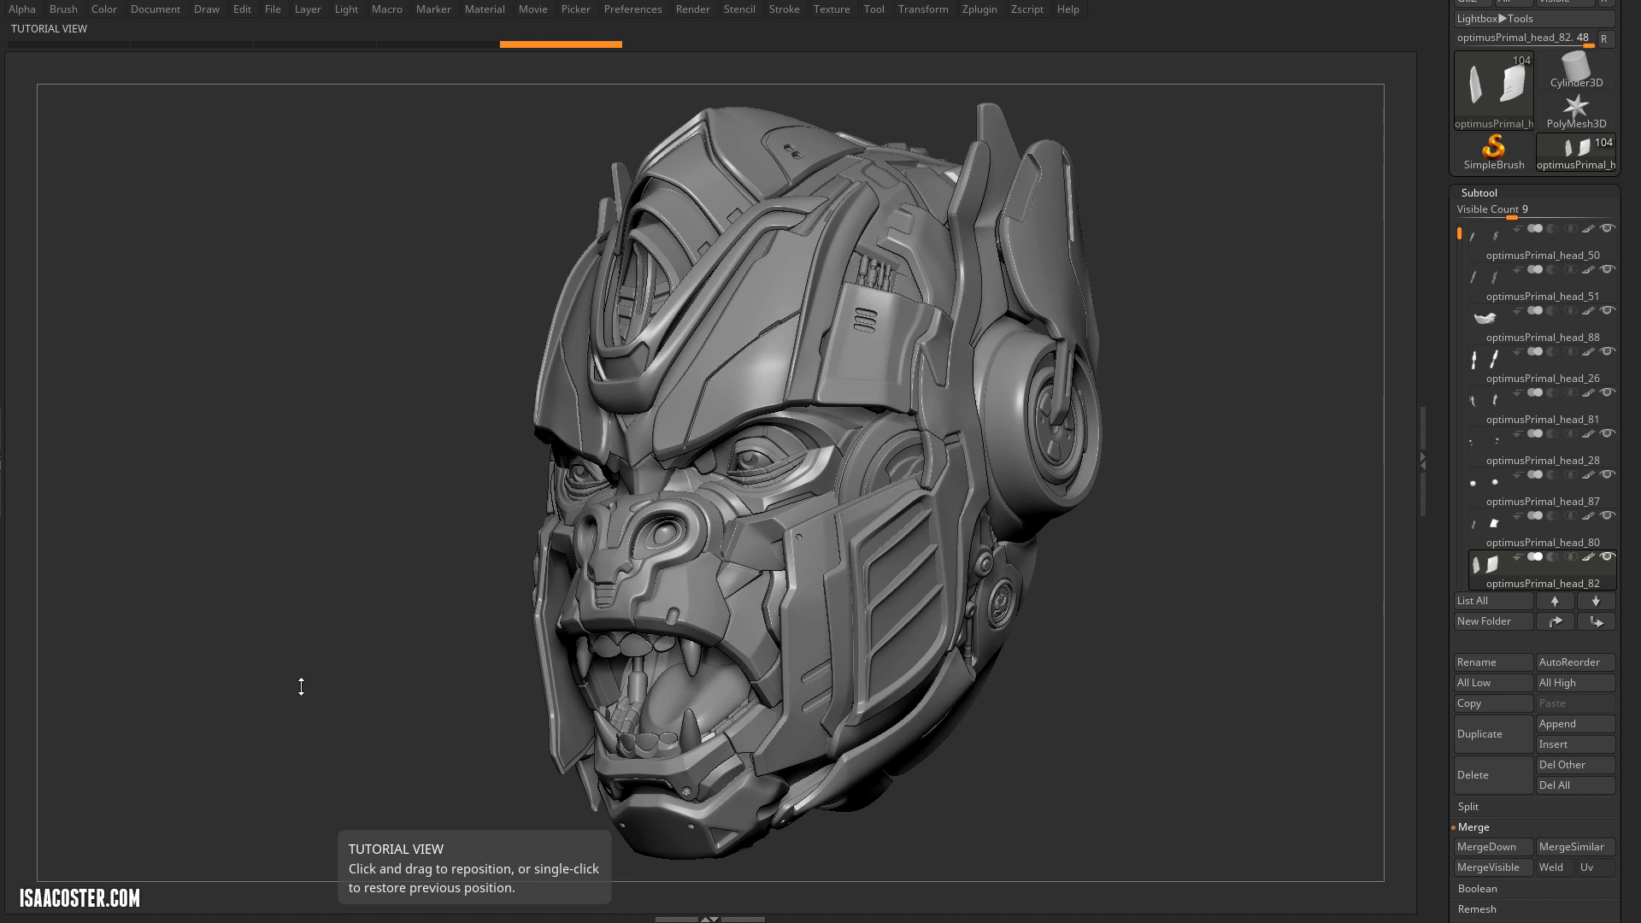
mouse_move(300, 685)
mouse_down()
mouse_move(319, 676)
mouse_move(298, 668)
mouse_up()
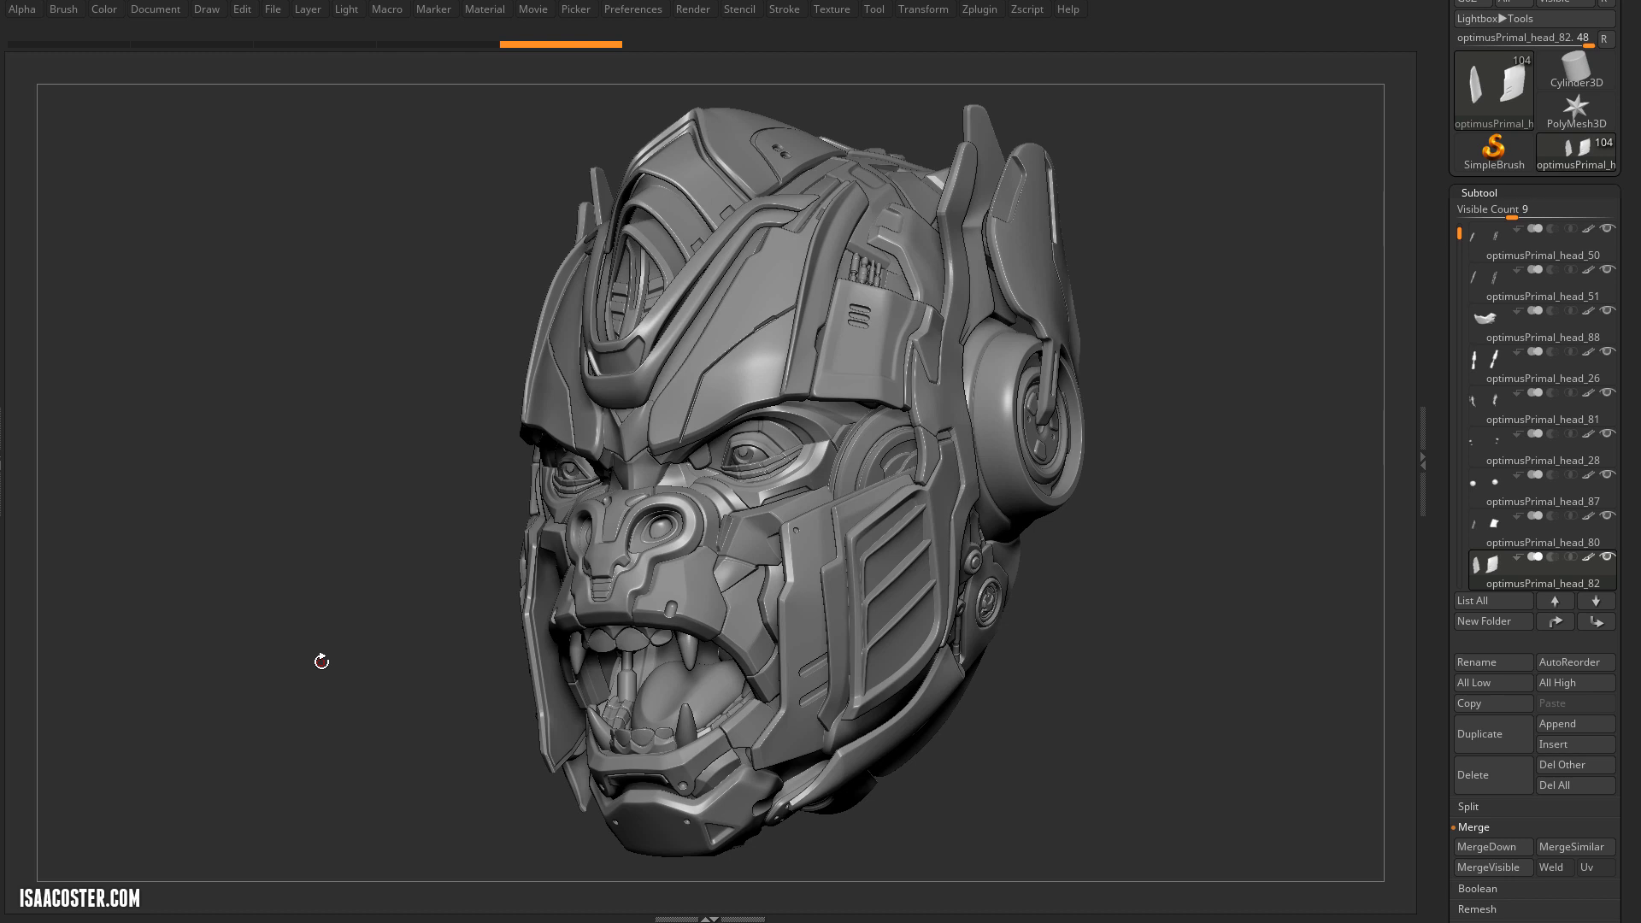
drag(327, 649, 305, 630)
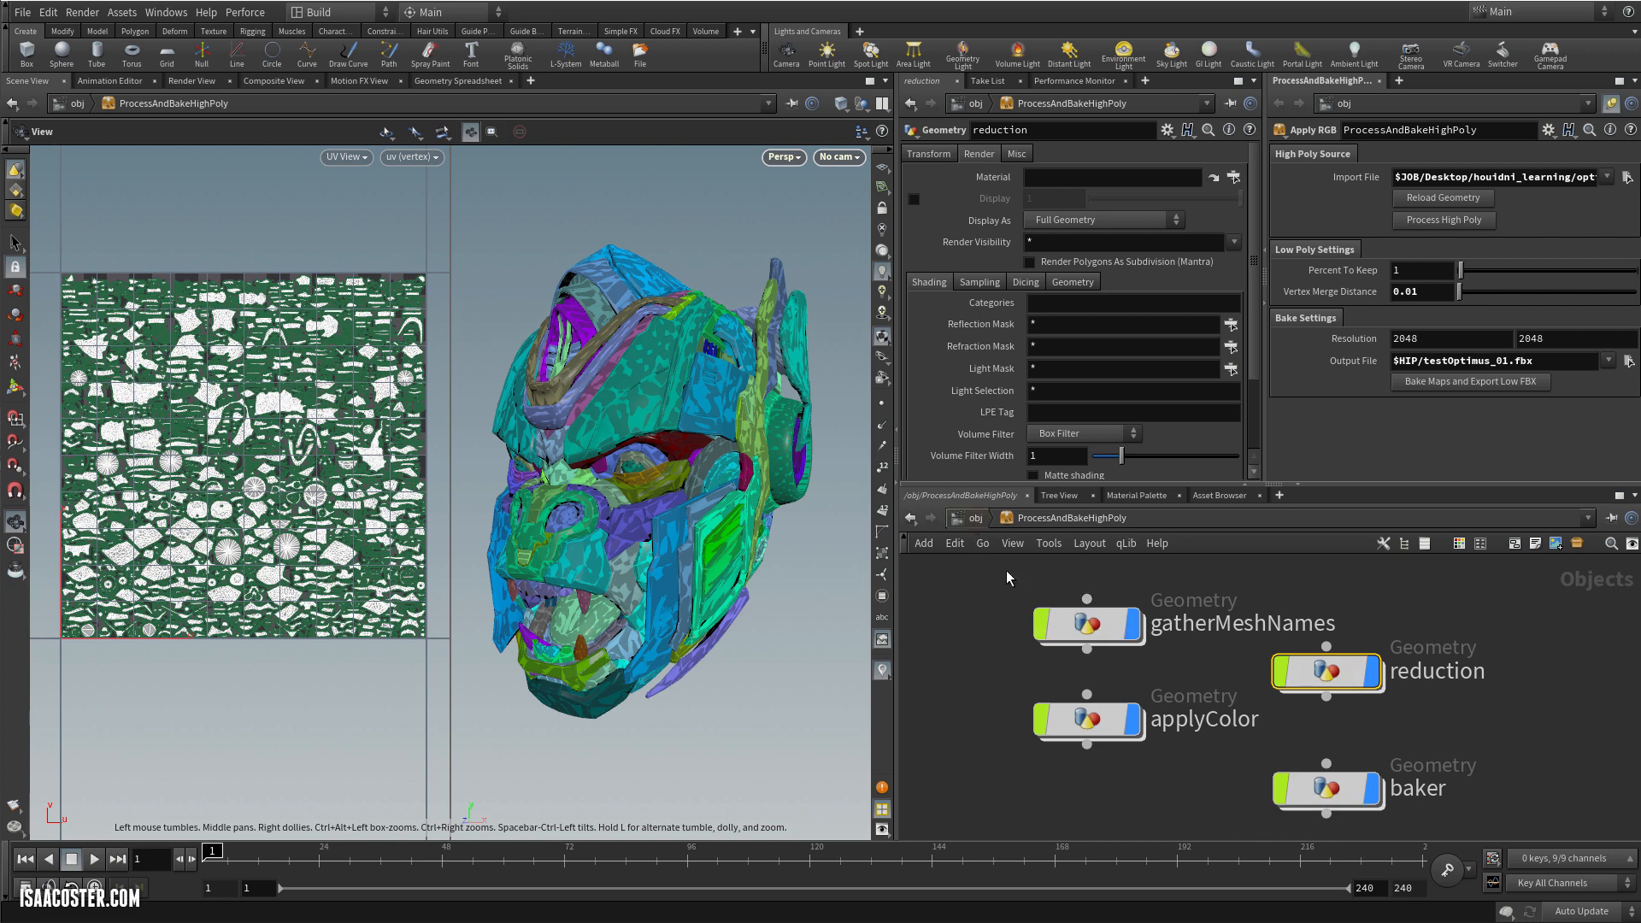
Reopen the ProcessAndBakeHighPoly asset from the object level and space out its gatherMeshNames, applyColor, reduction and baker nodes
key(u)
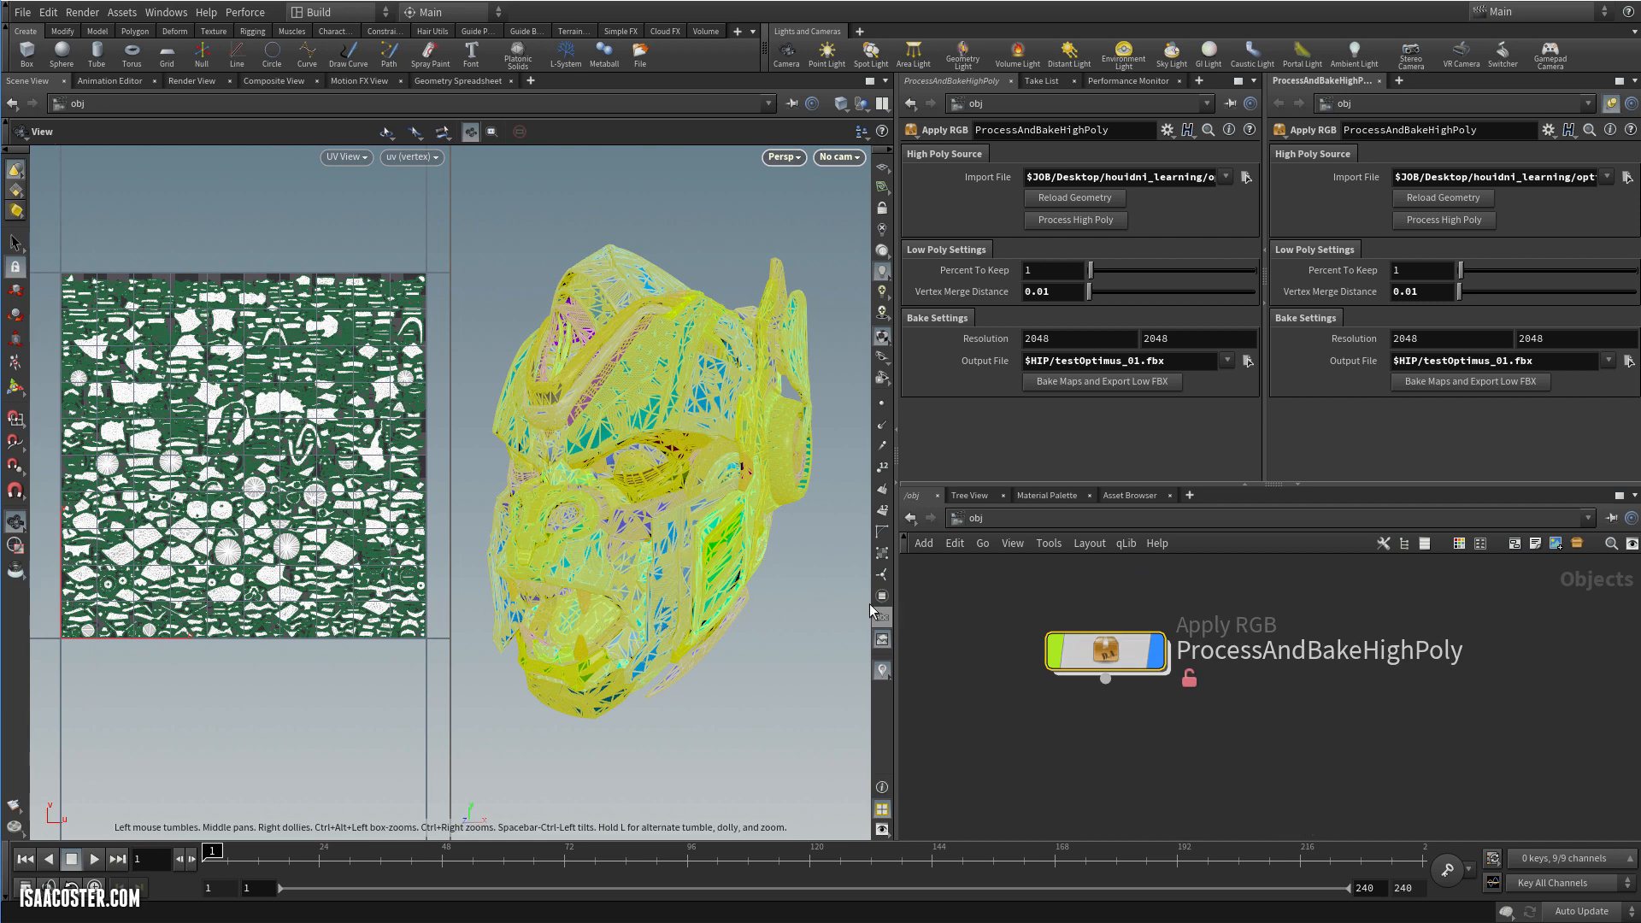
drag(760, 581, 790, 586)
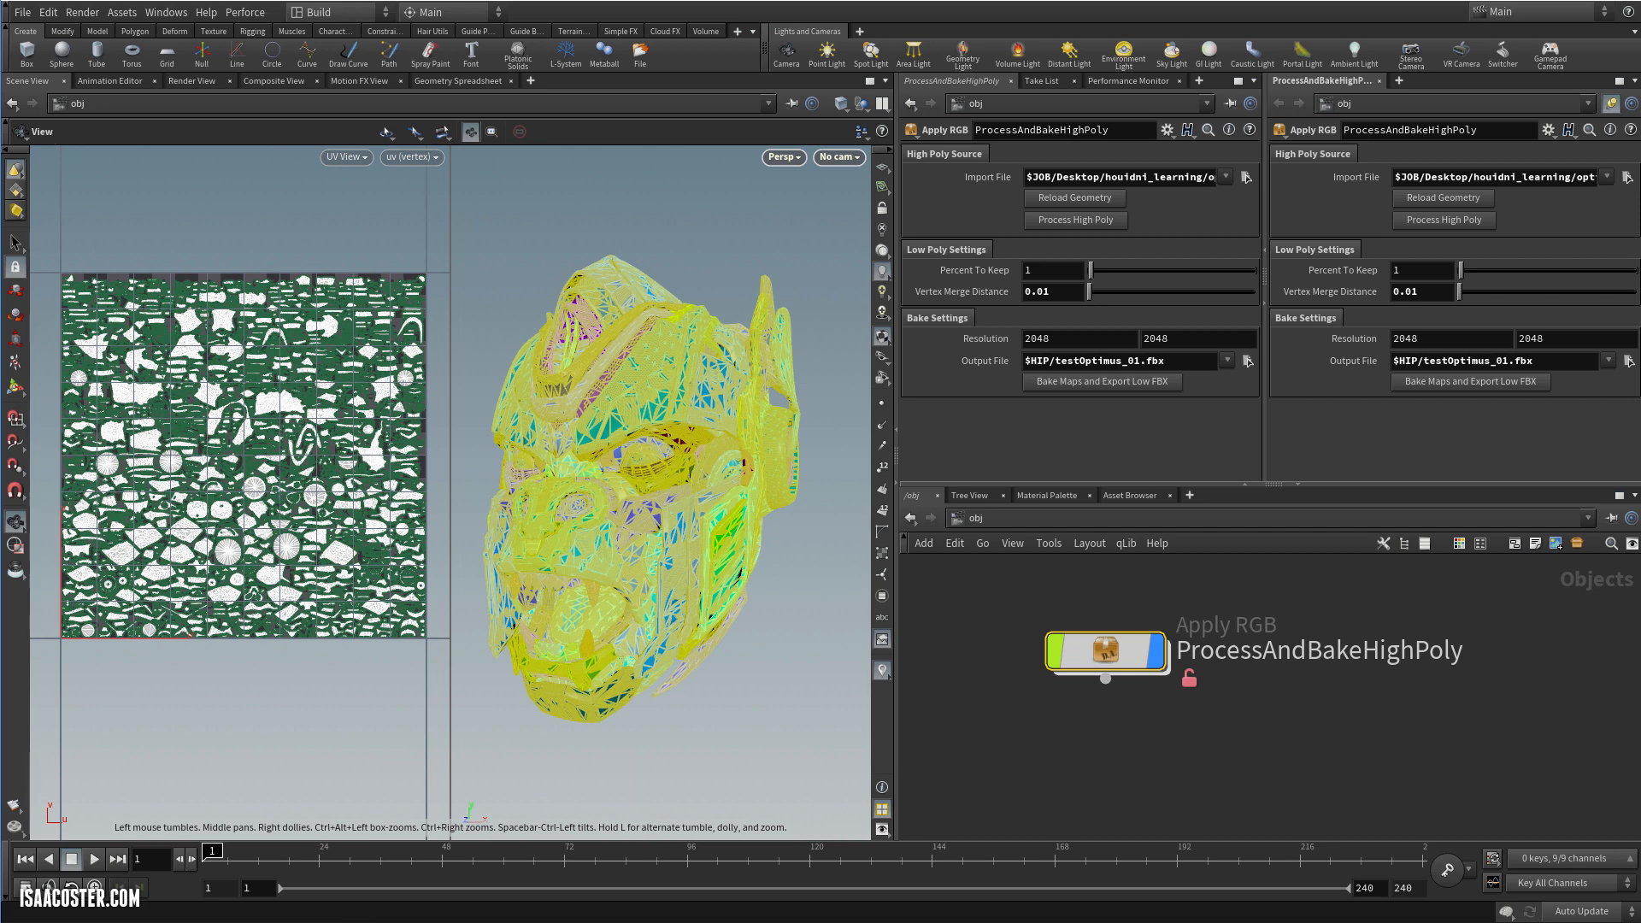
double_click(1137, 654)
drag(1113, 630, 1115, 614)
drag(1102, 720, 1103, 733)
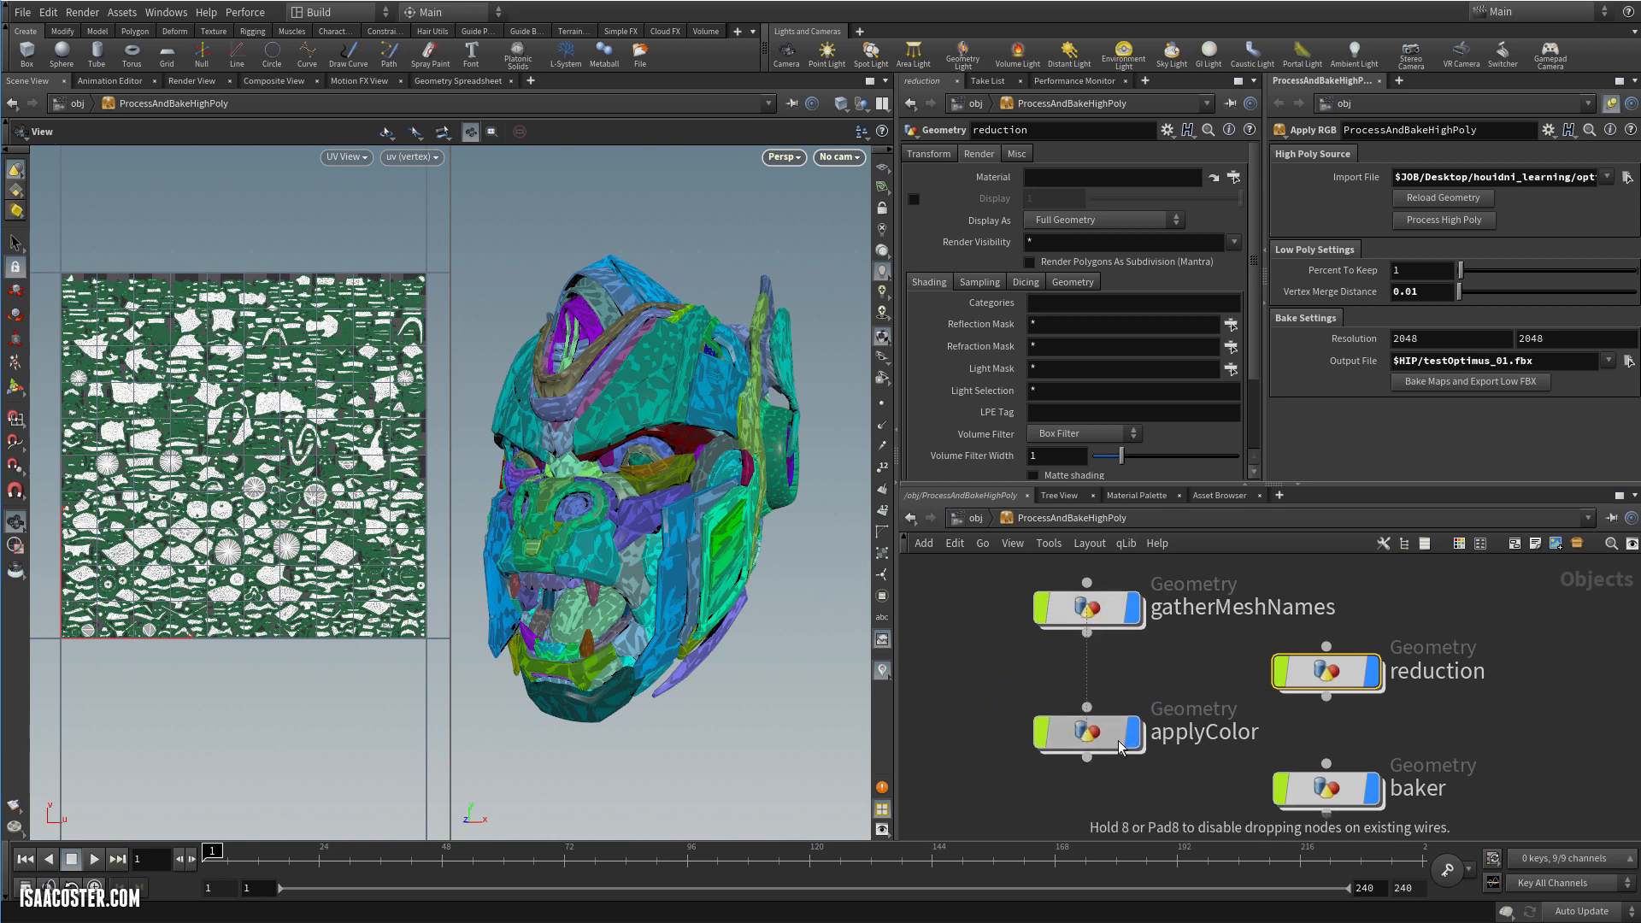
drag(1292, 792, 1292, 801)
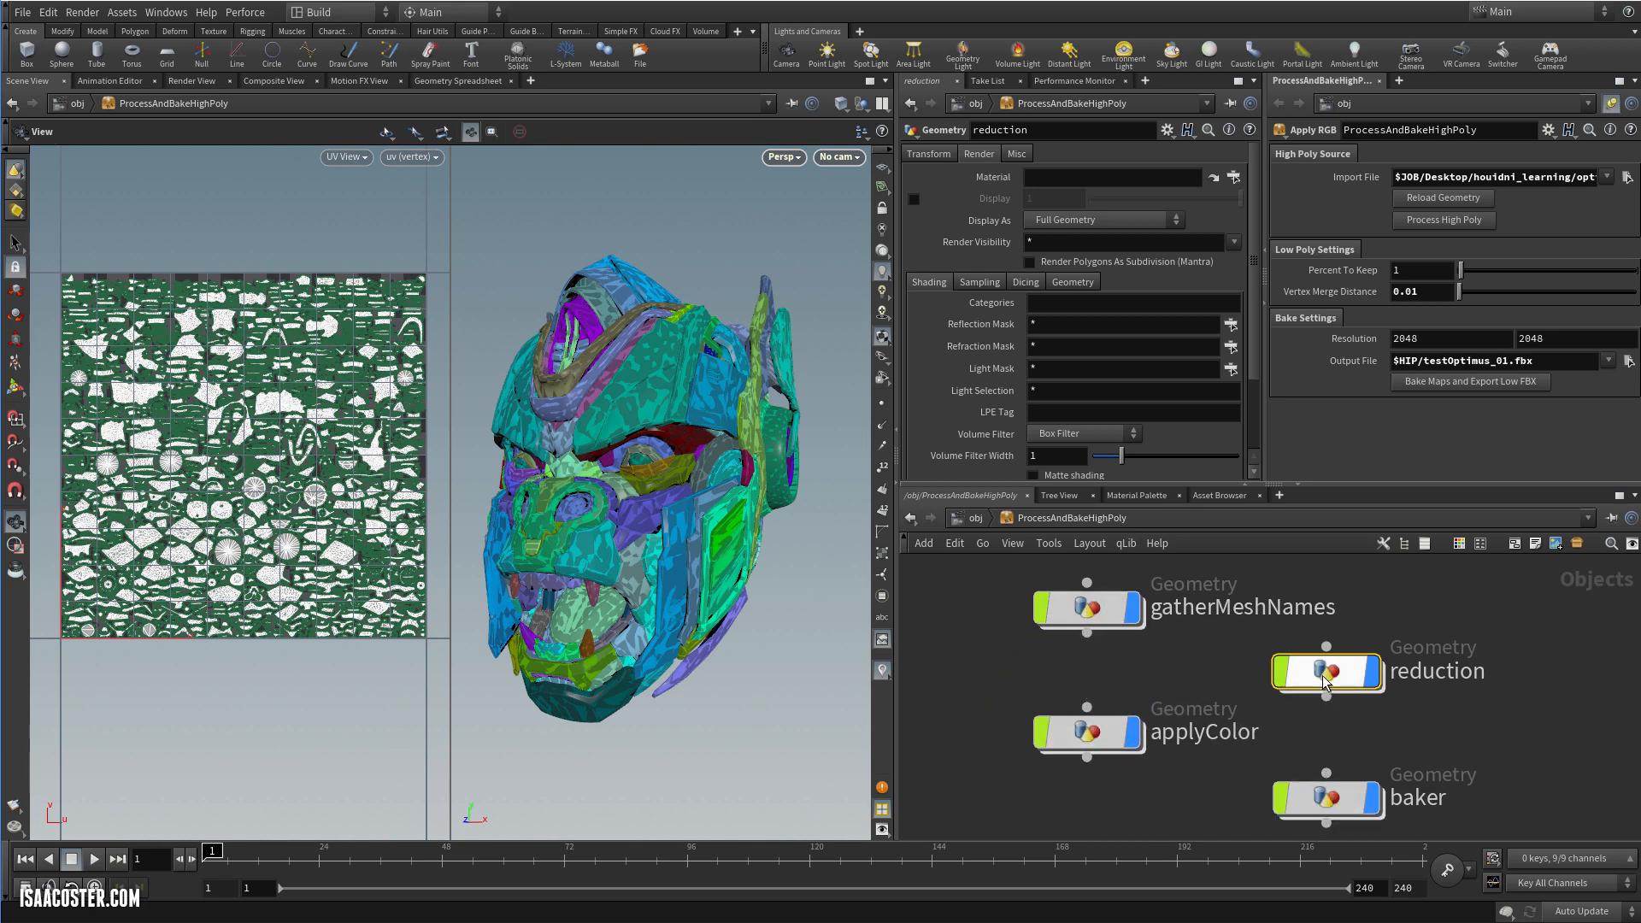
drag(1312, 675, 1312, 666)
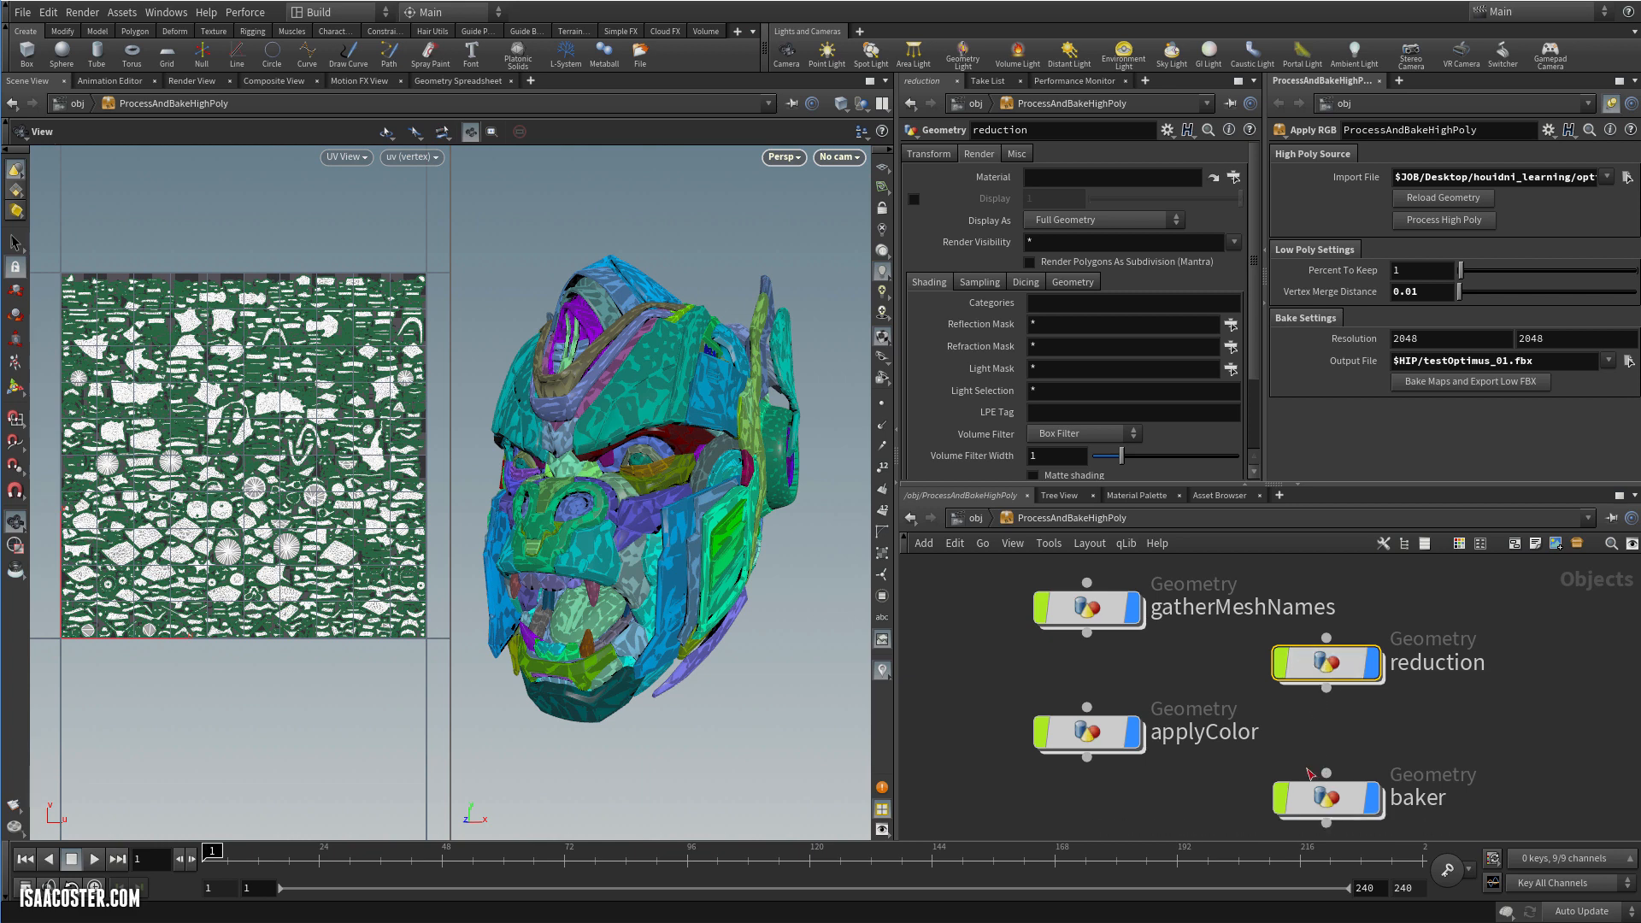
drag(1308, 803, 1307, 801)
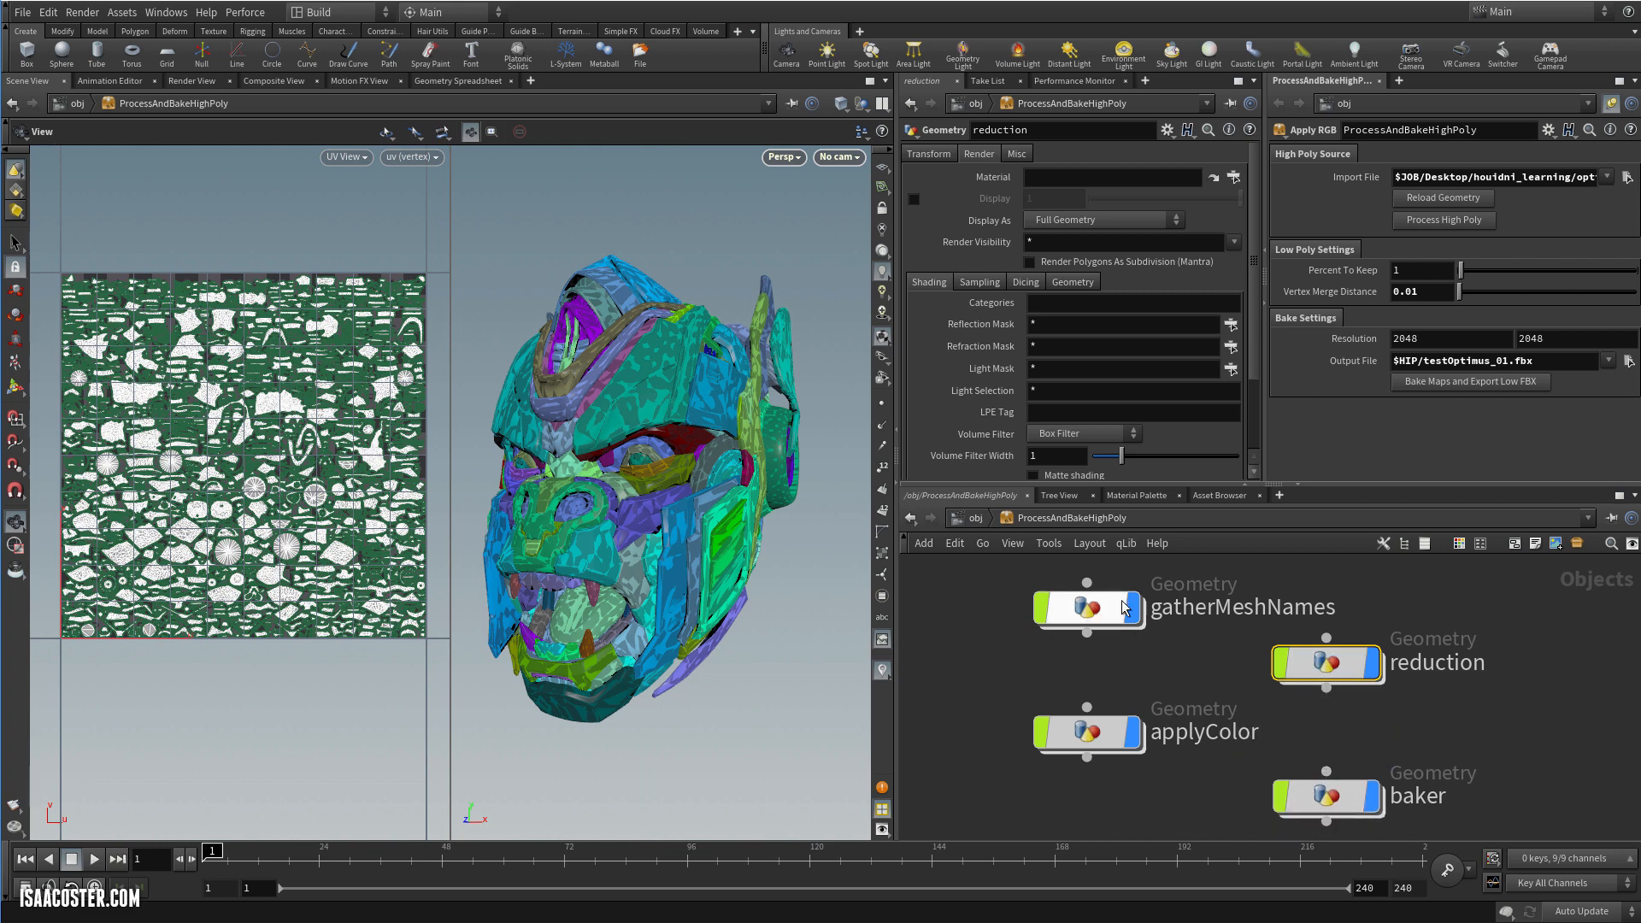
Open the network inside the gatherMeshNames geometry node
click(1124, 608)
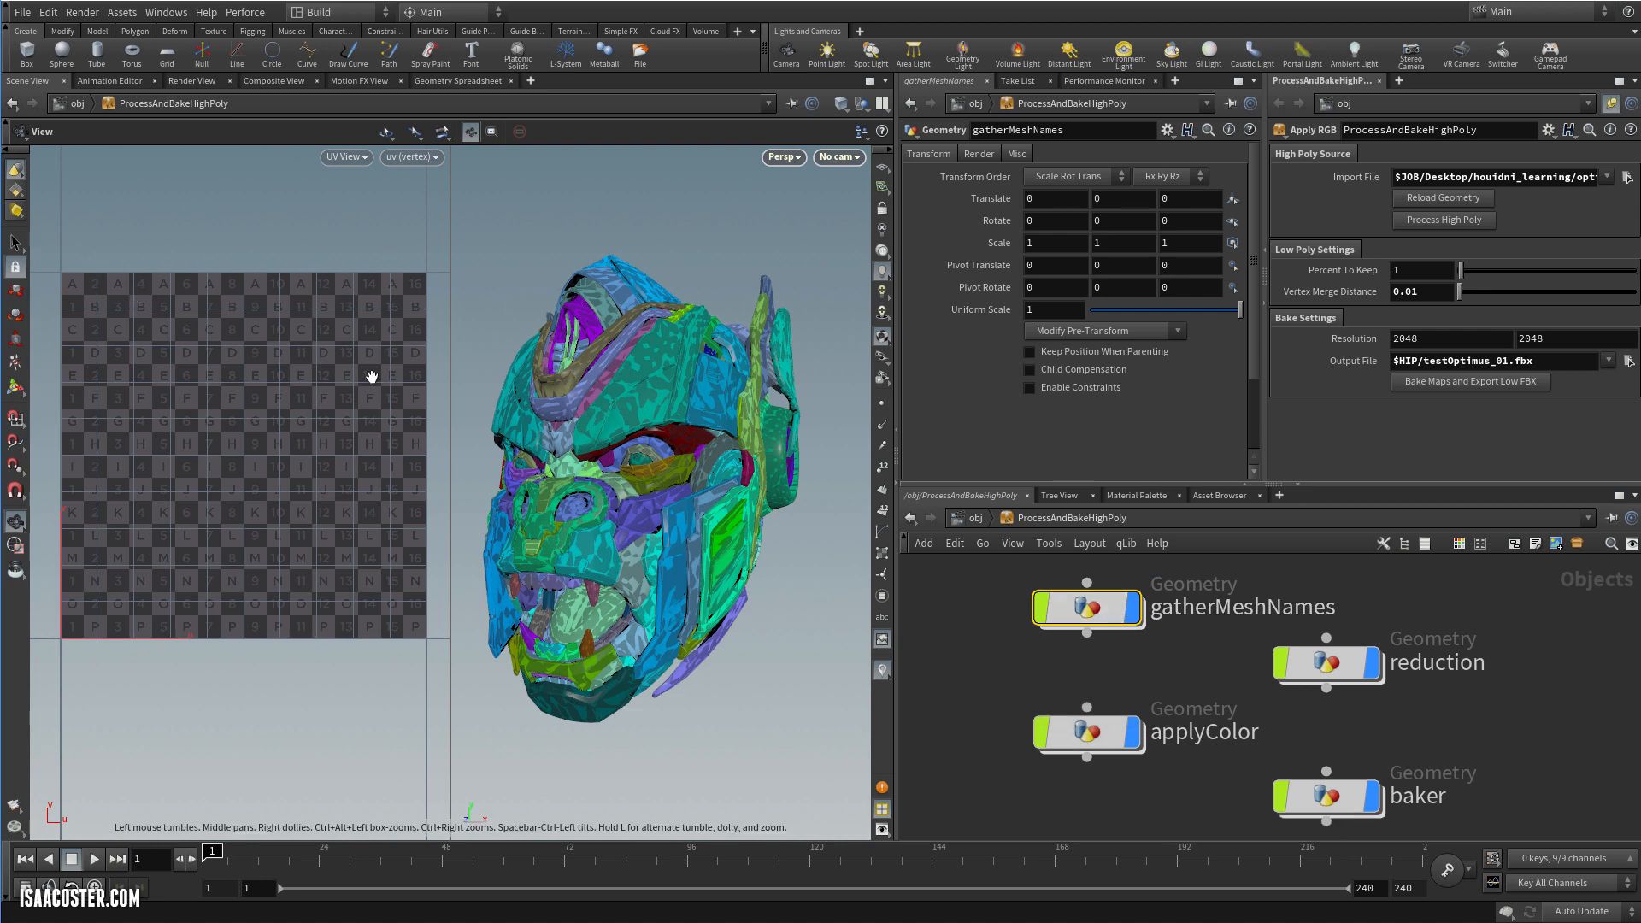
double_click(1086, 608)
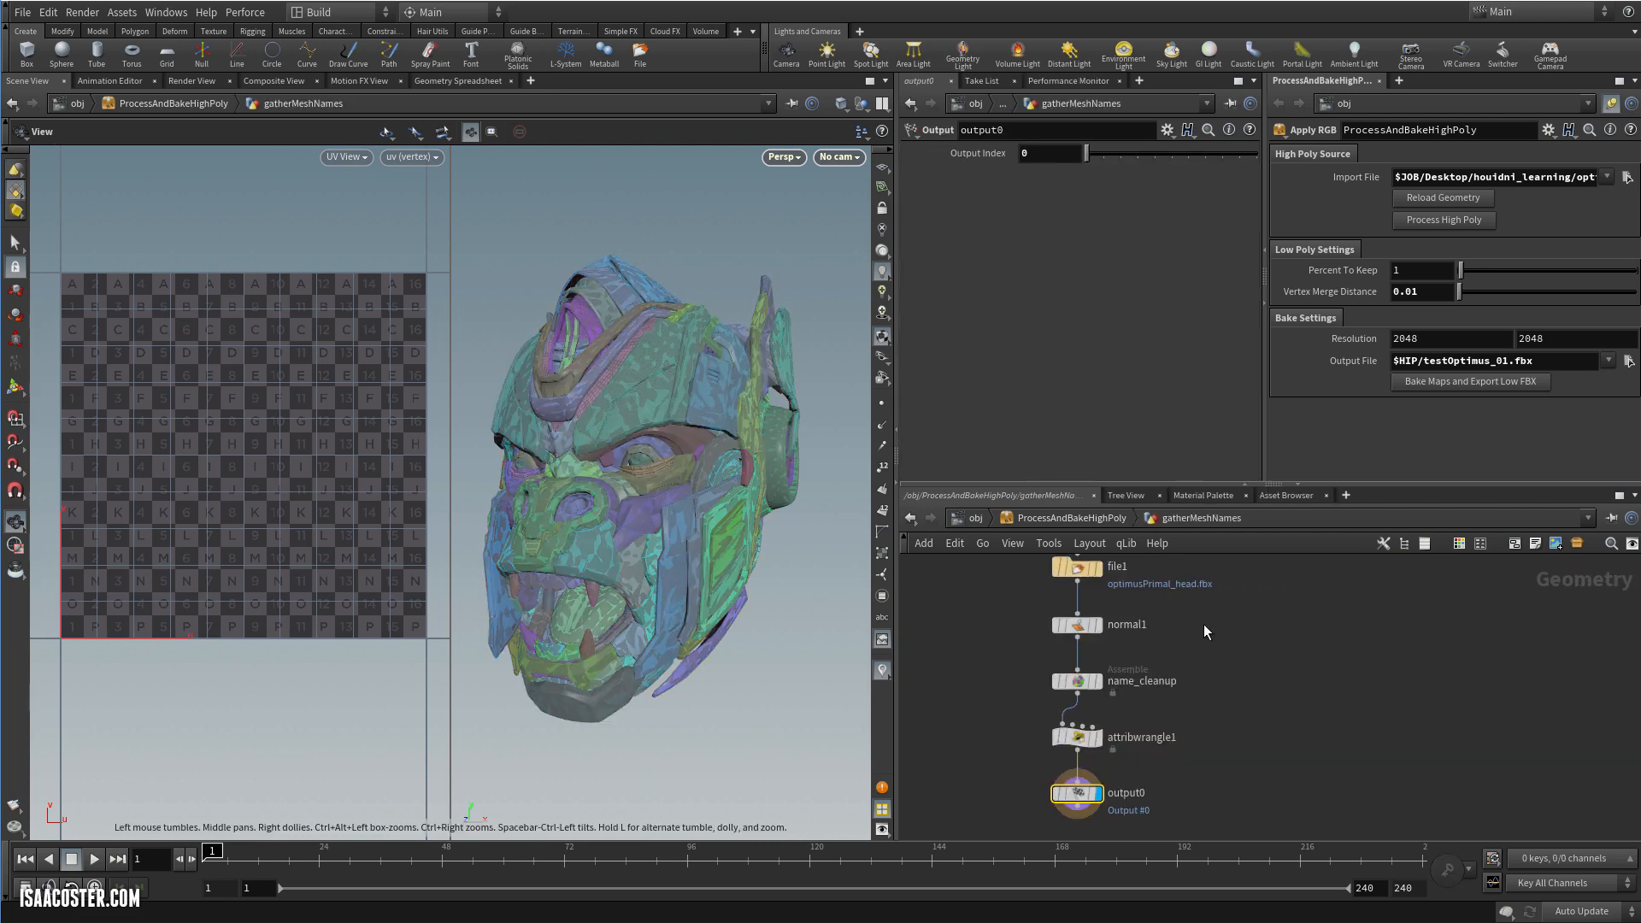
drag(621, 456, 453, 362)
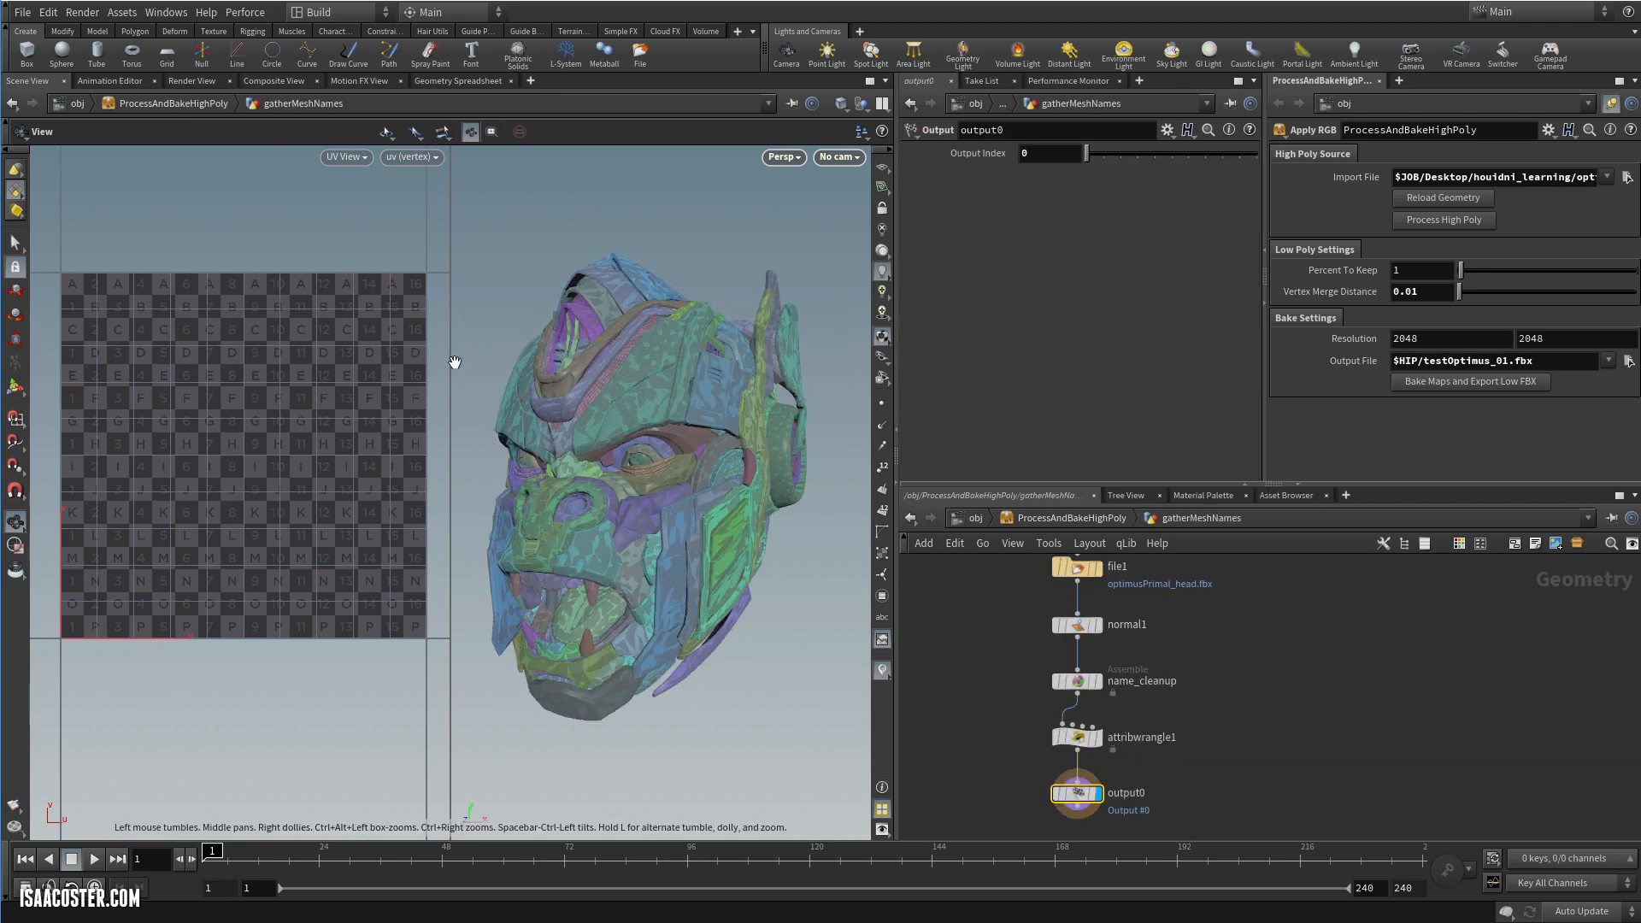
List the head's mesh pieces by Name Attribute with group selection and browse the piece names
click(14, 243)
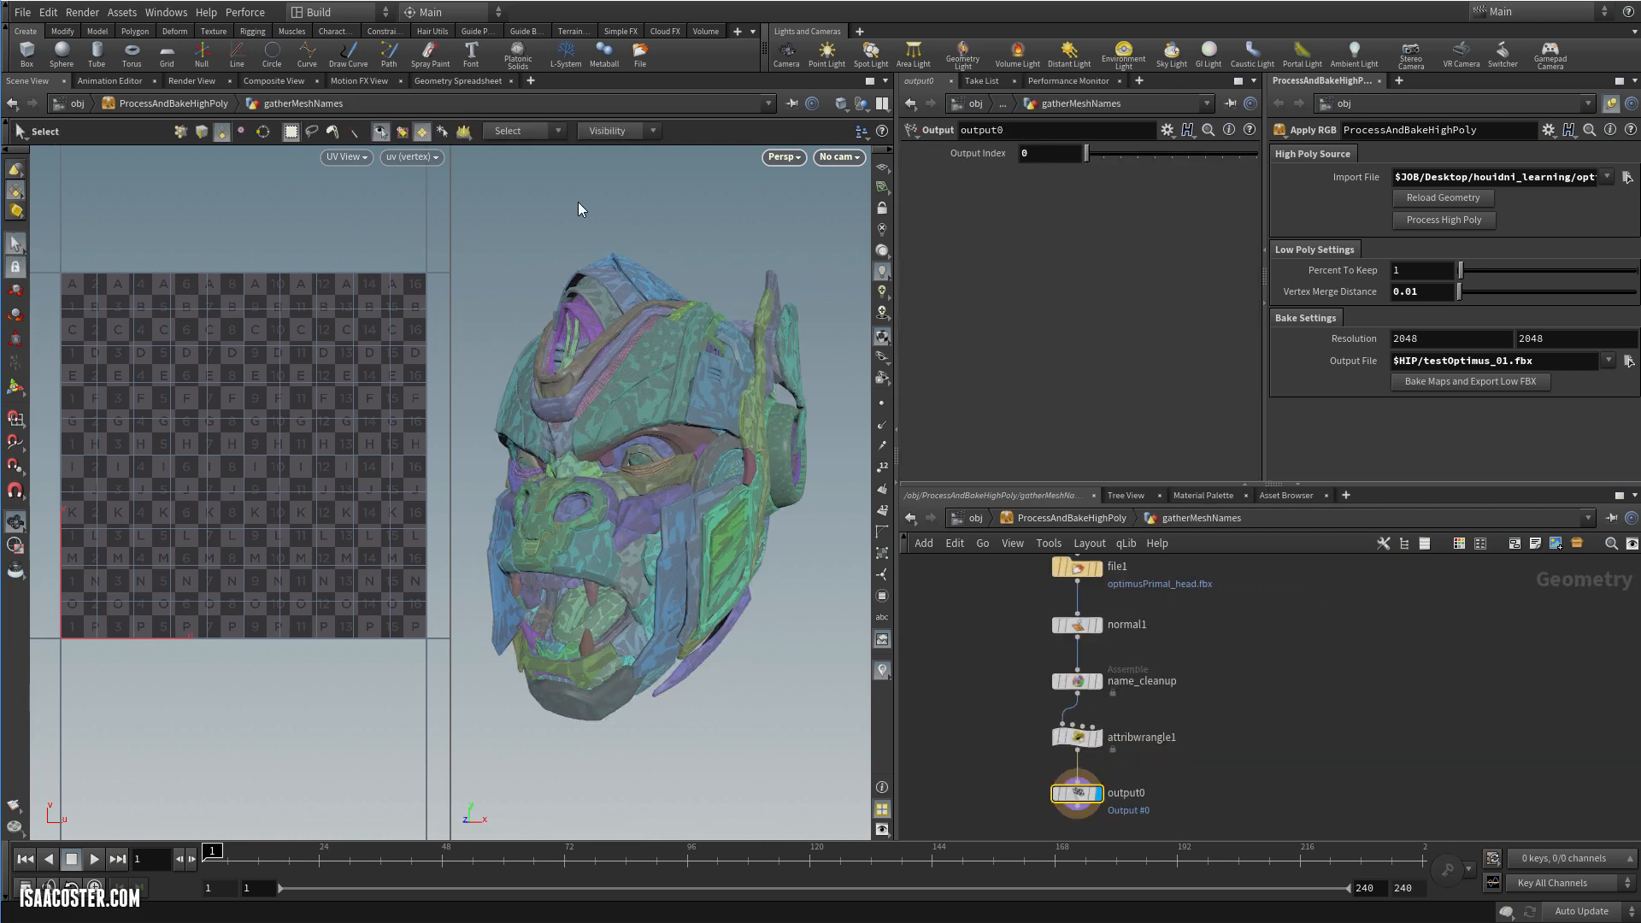
key(9)
click(562, 130)
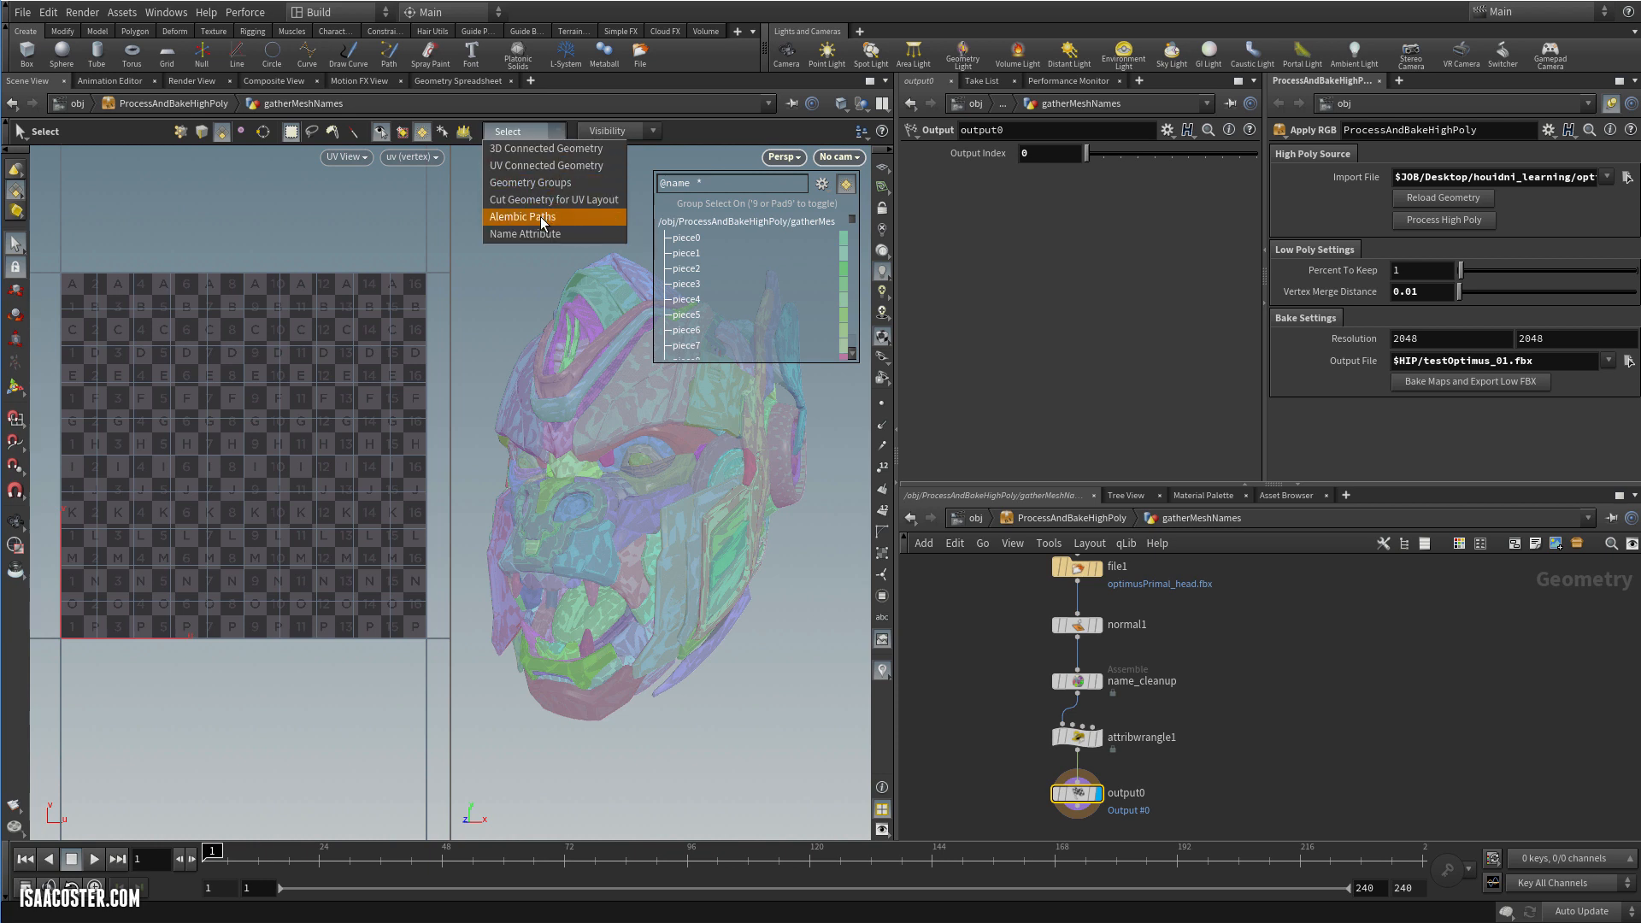
click(518, 234)
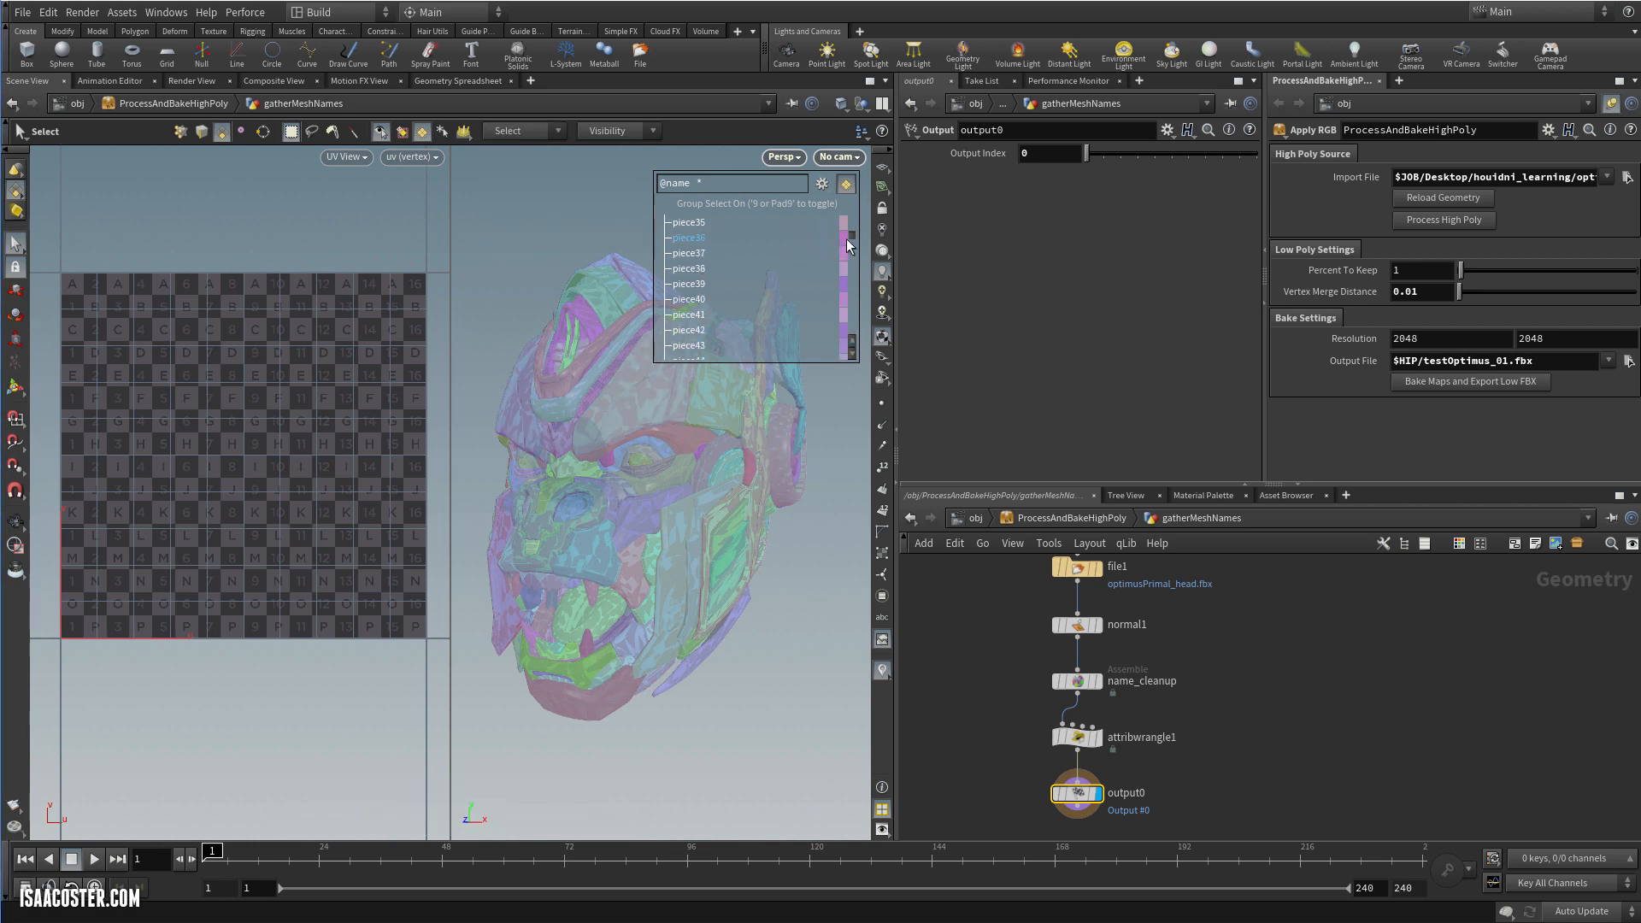
drag(853, 236, 850, 295)
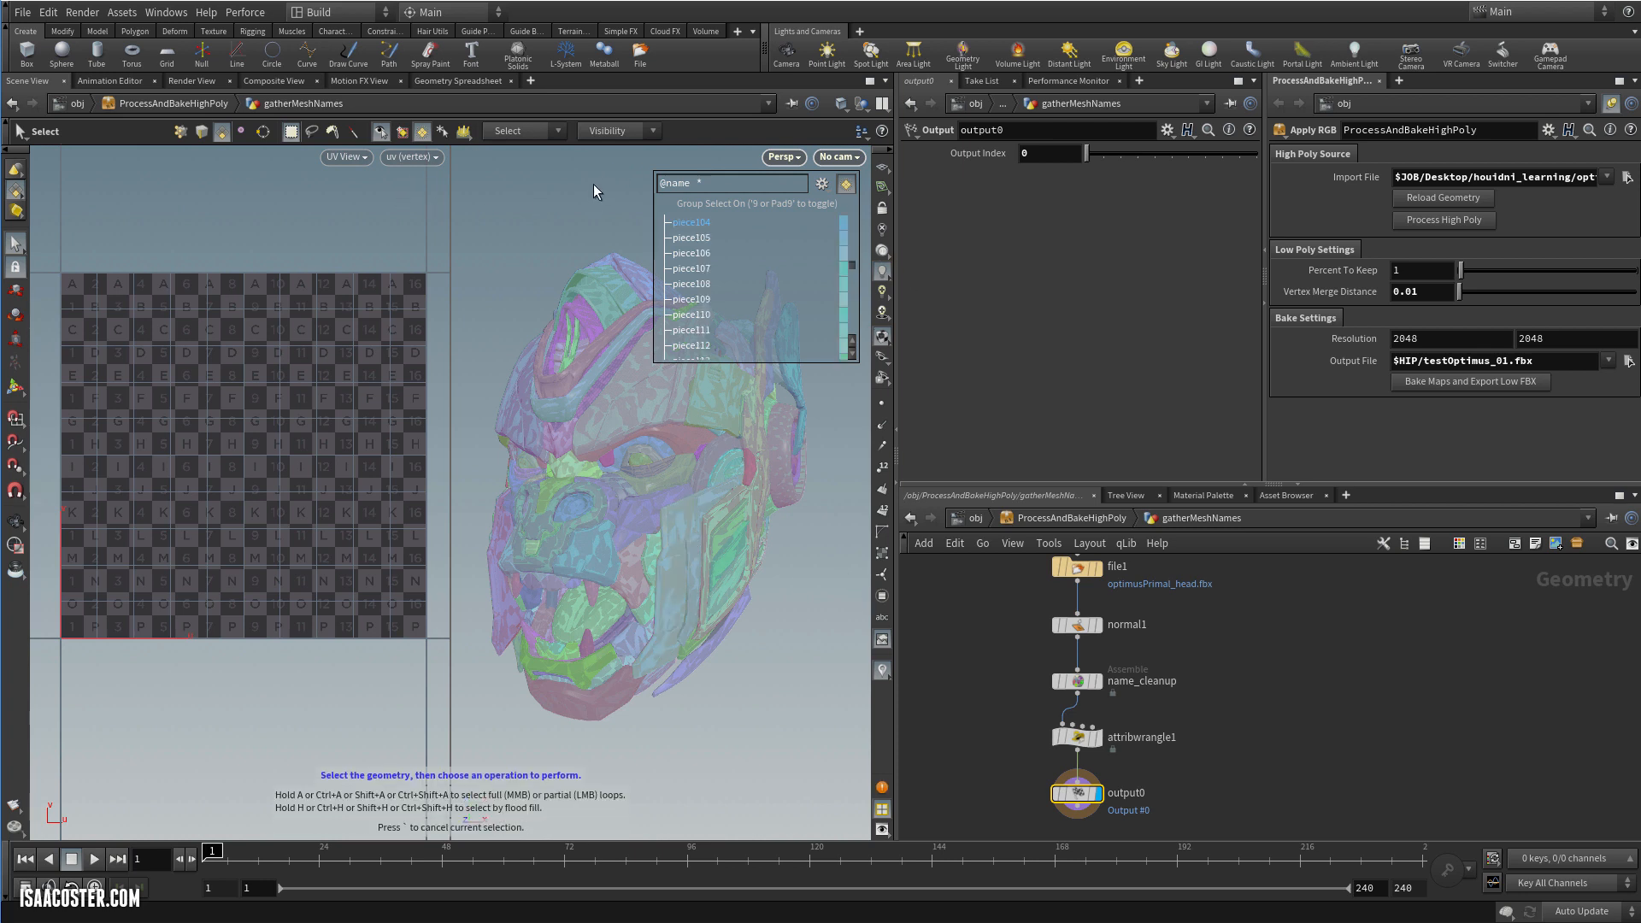
alt+drag(593, 183, 554, 209)
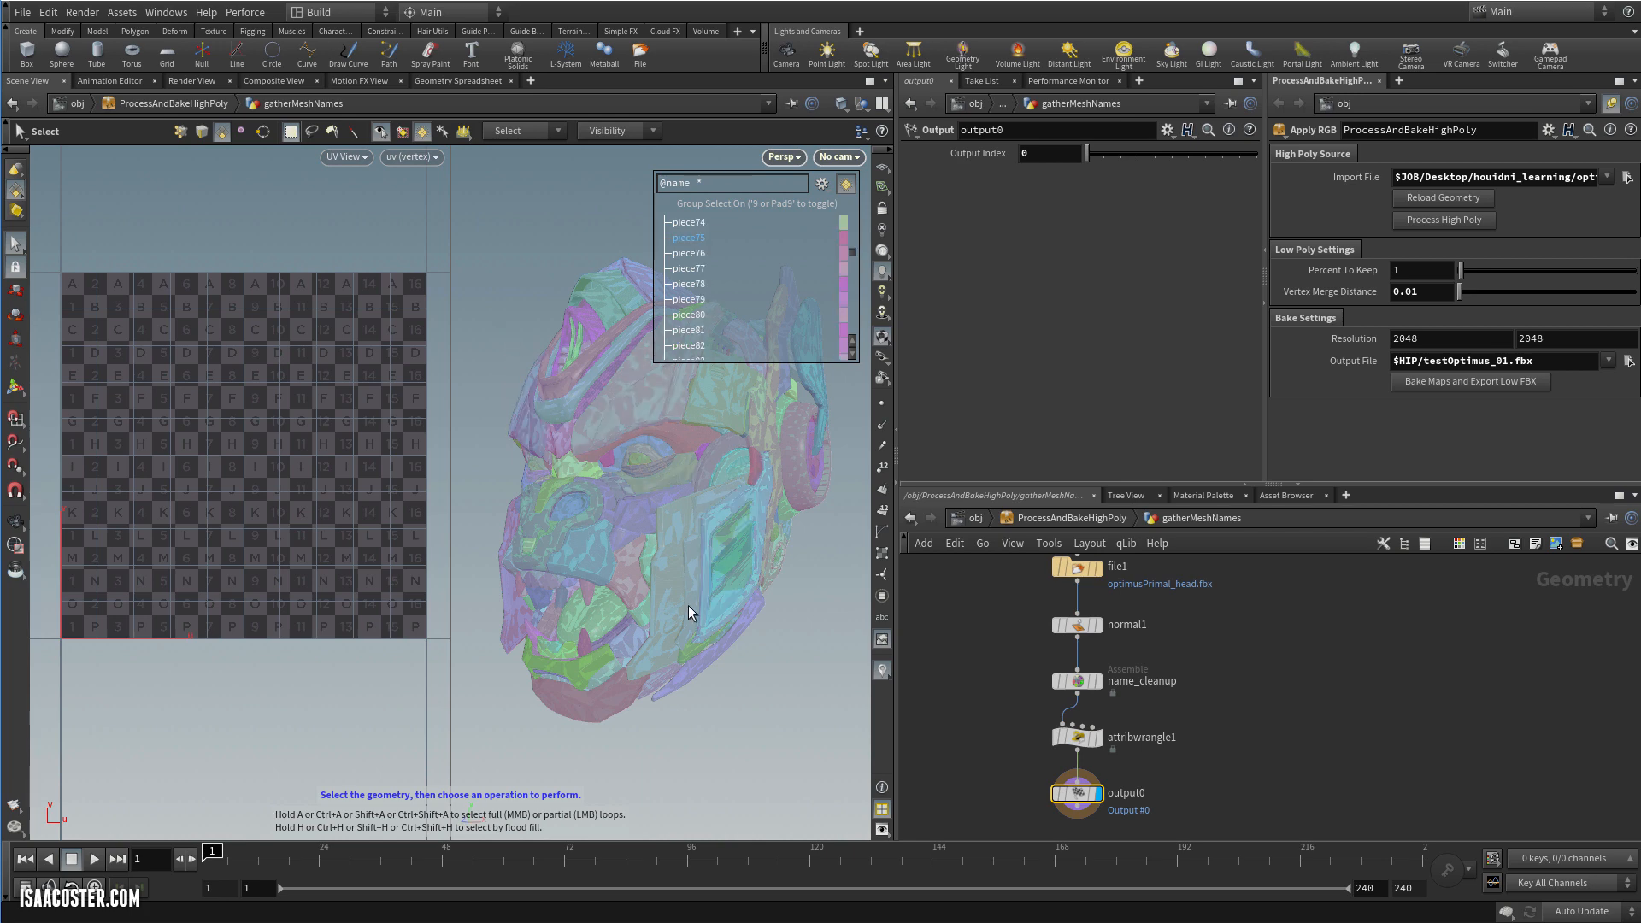
key(Escape)
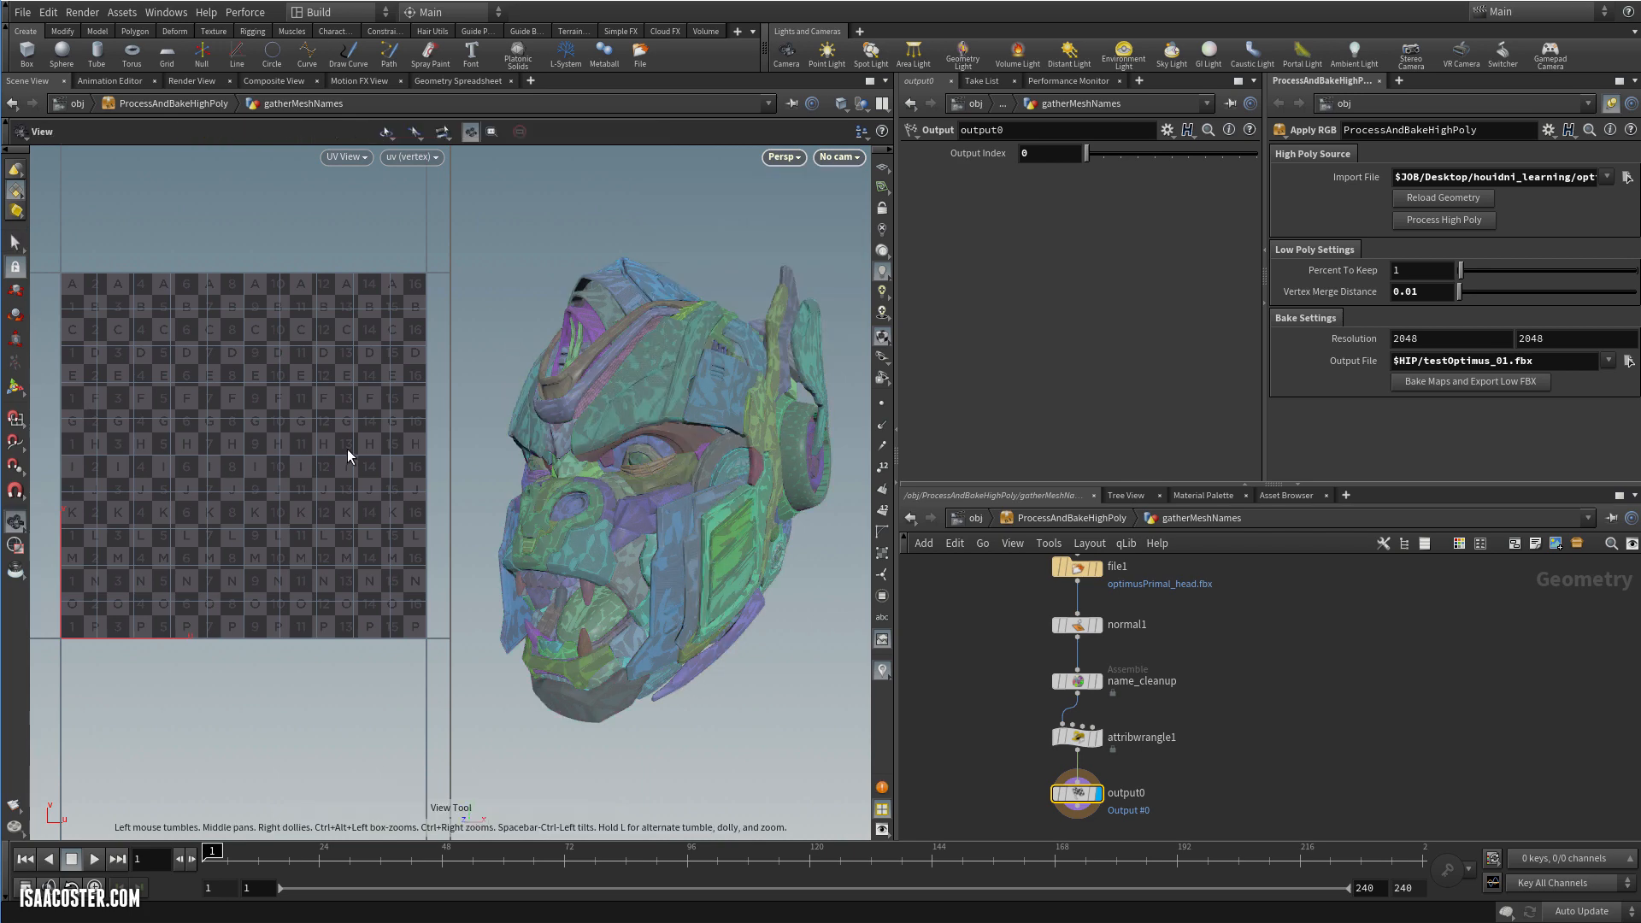
Go back to the object level and reopen gatherMeshNames inside ProcessAndBakeHighPoly to review its node chain from file1 downward
drag(516, 293, 527, 291)
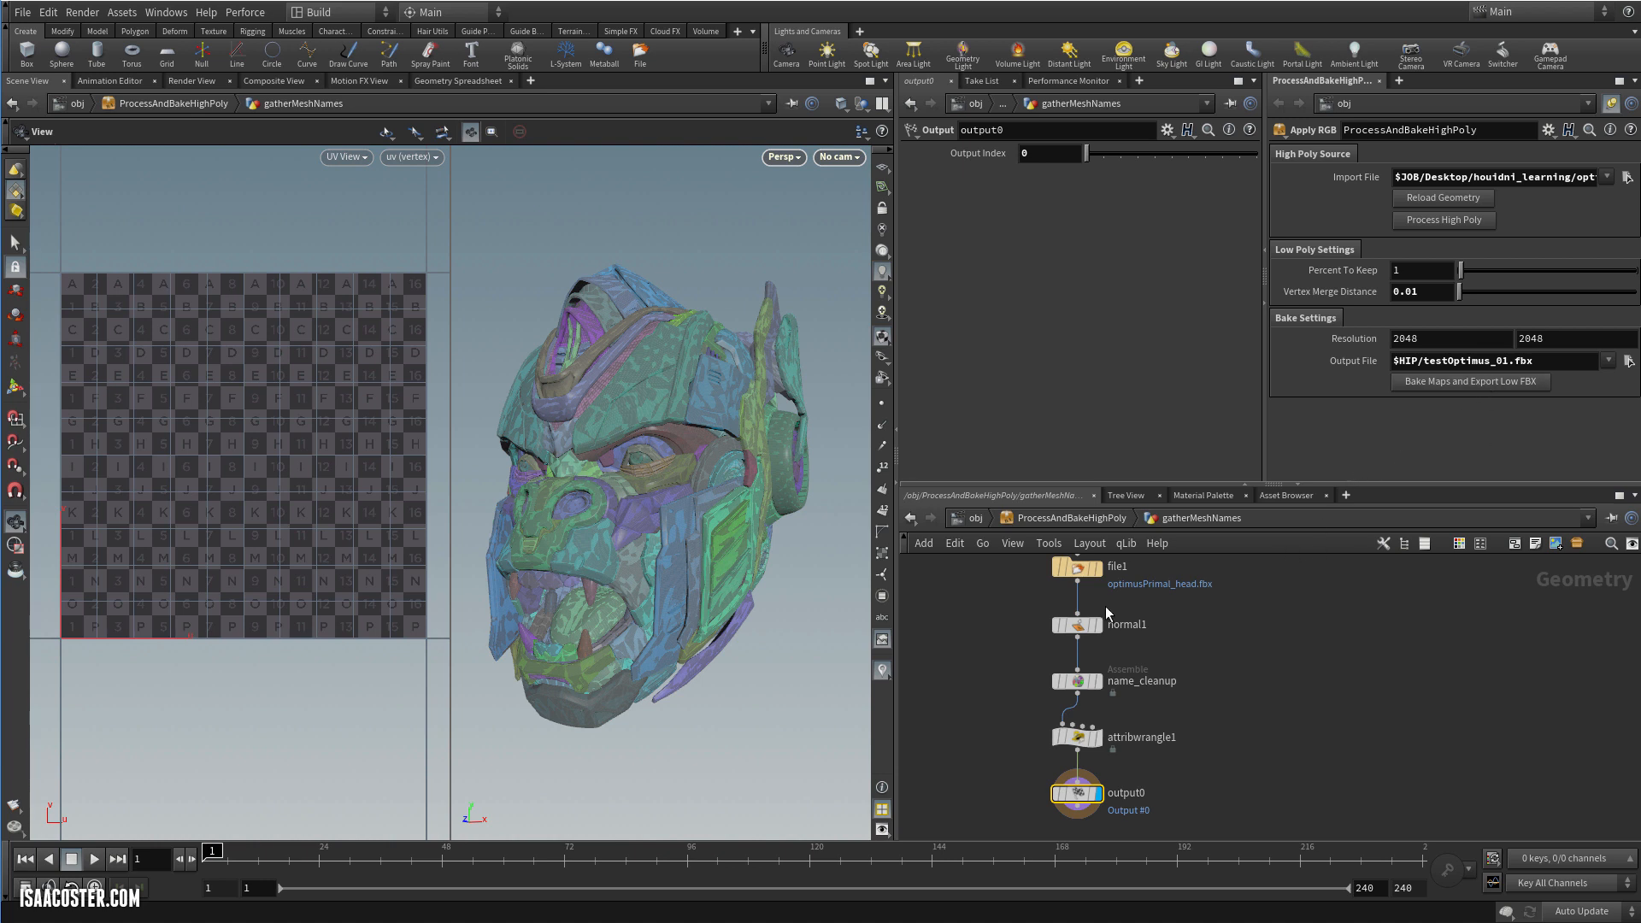
middle_drag(1236, 624, 1236, 632)
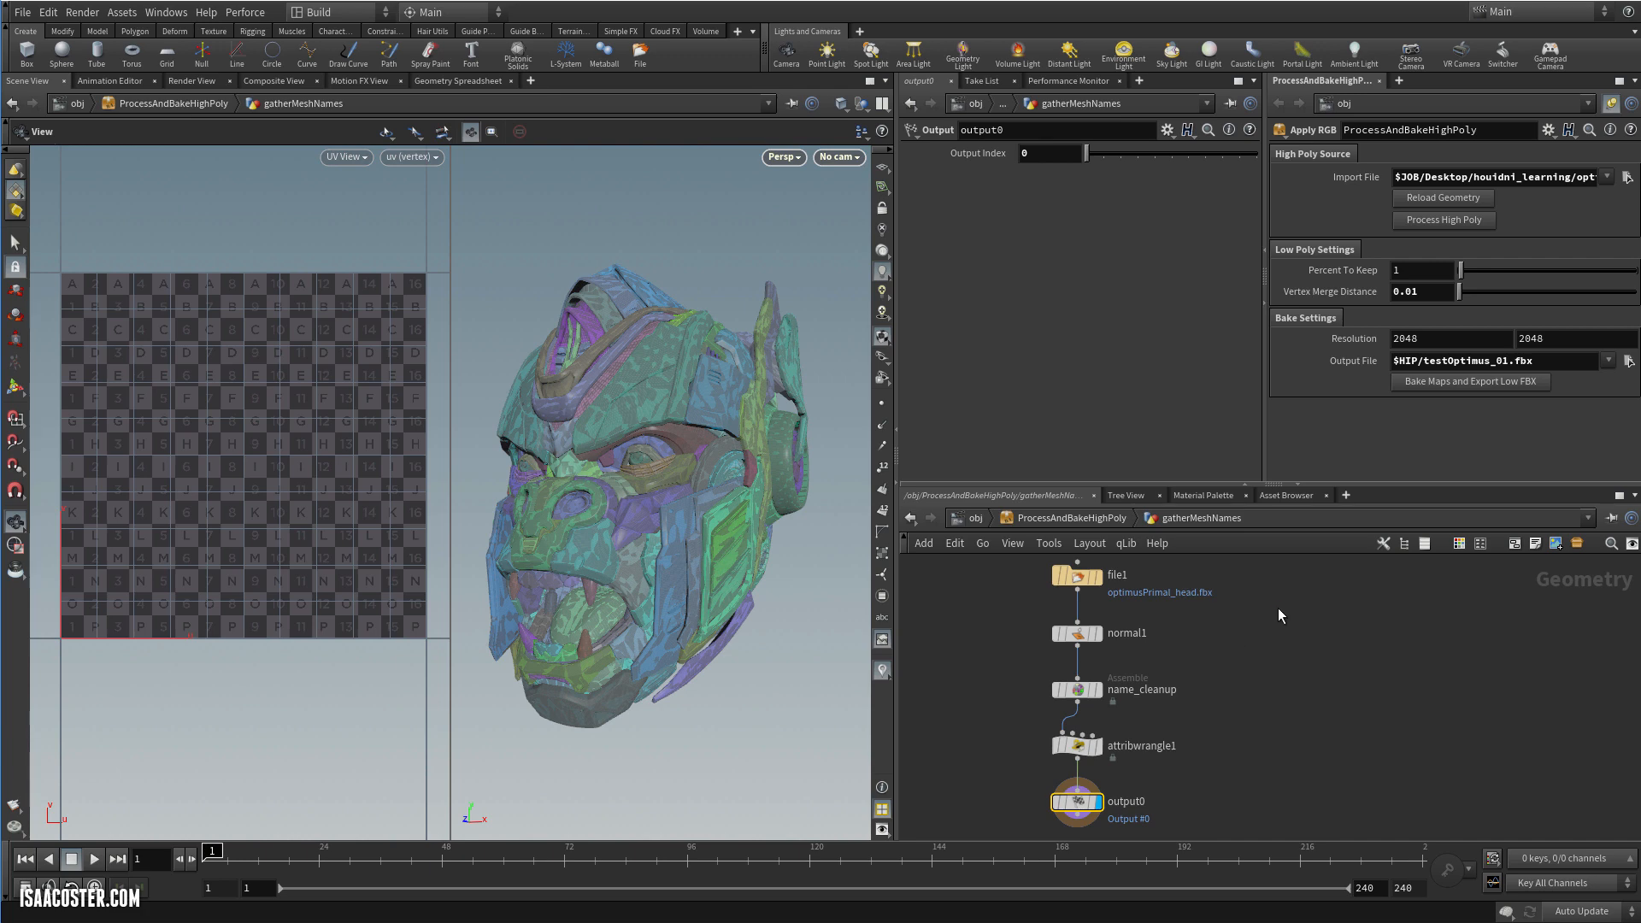
mouse_move(754, 591)
mouse_down()
mouse_move(743, 601)
mouse_move(744, 583)
mouse_up()
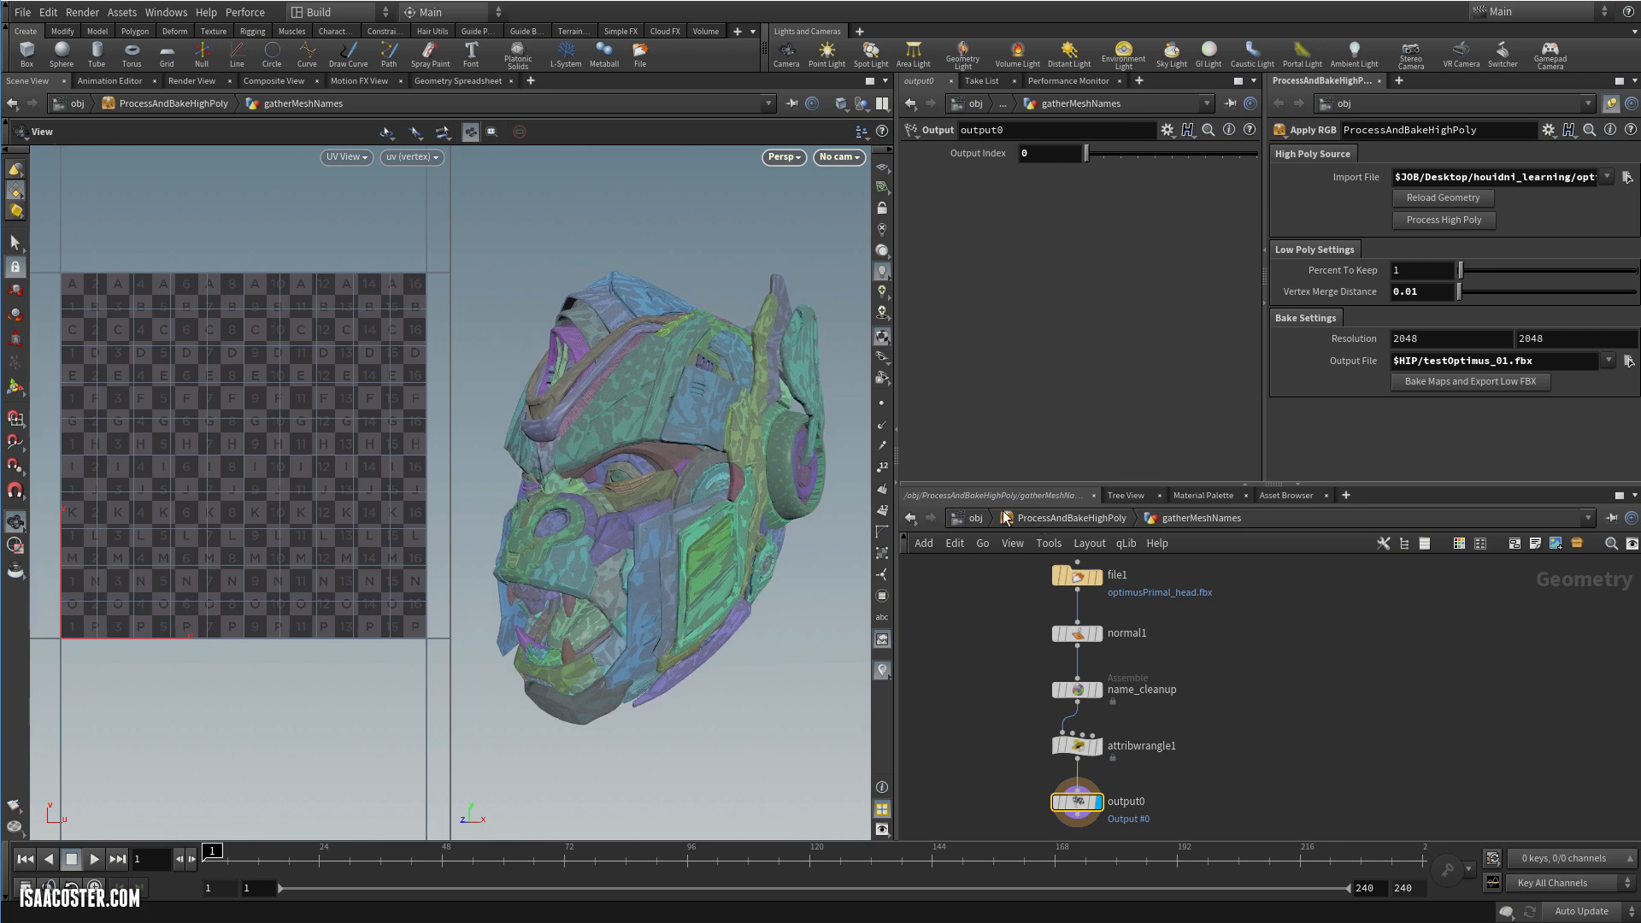
click(979, 520)
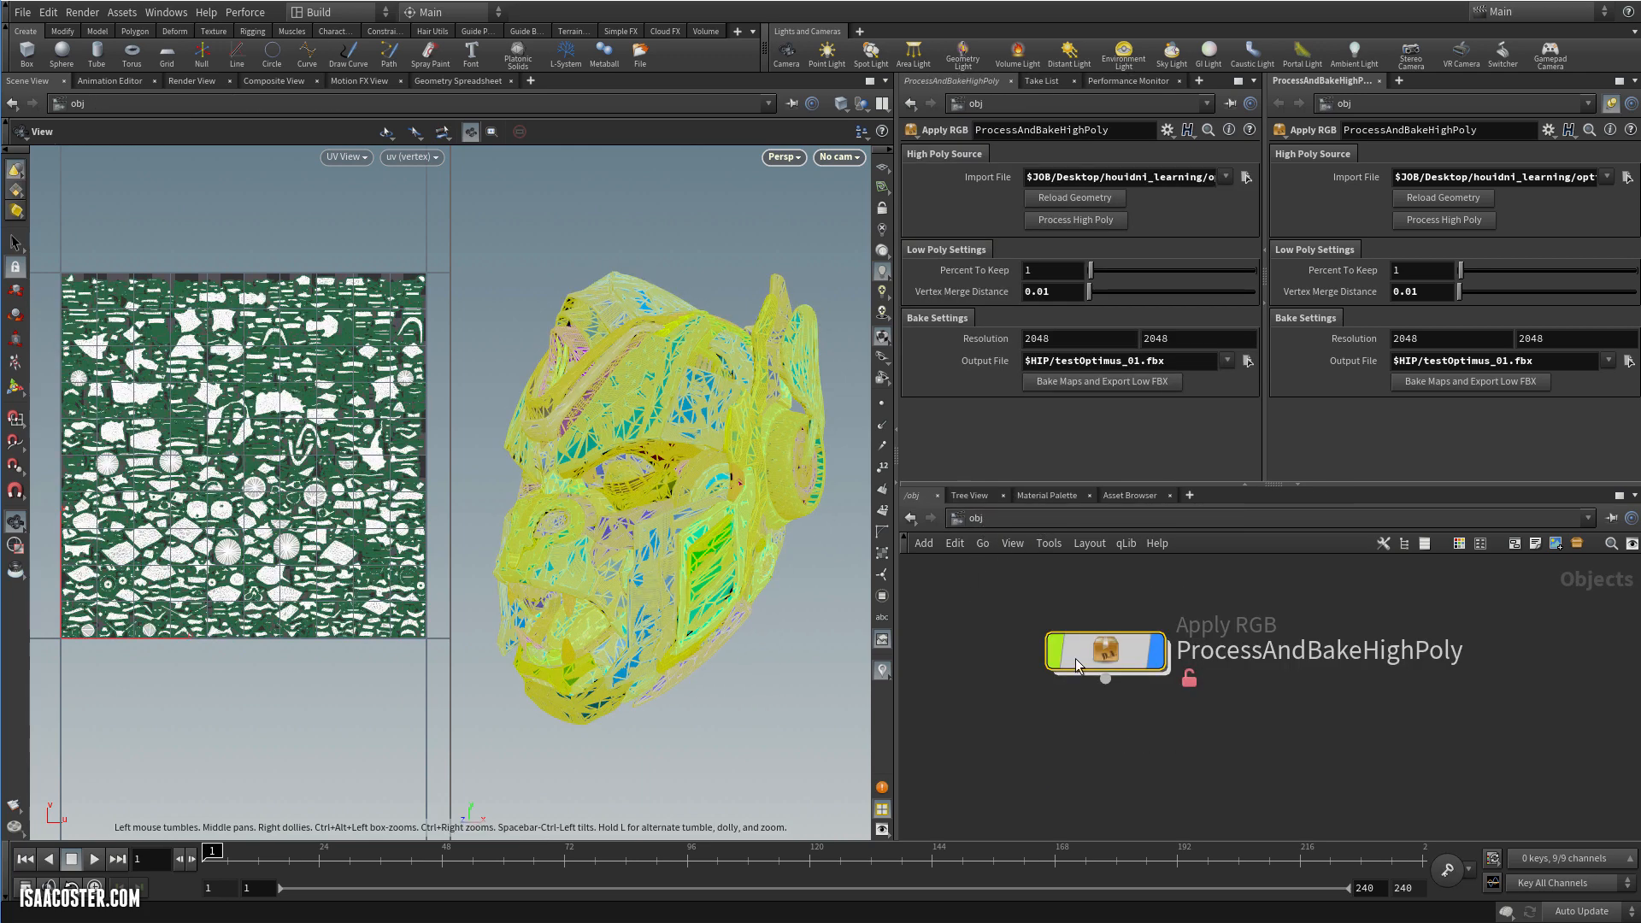
double_click(1136, 655)
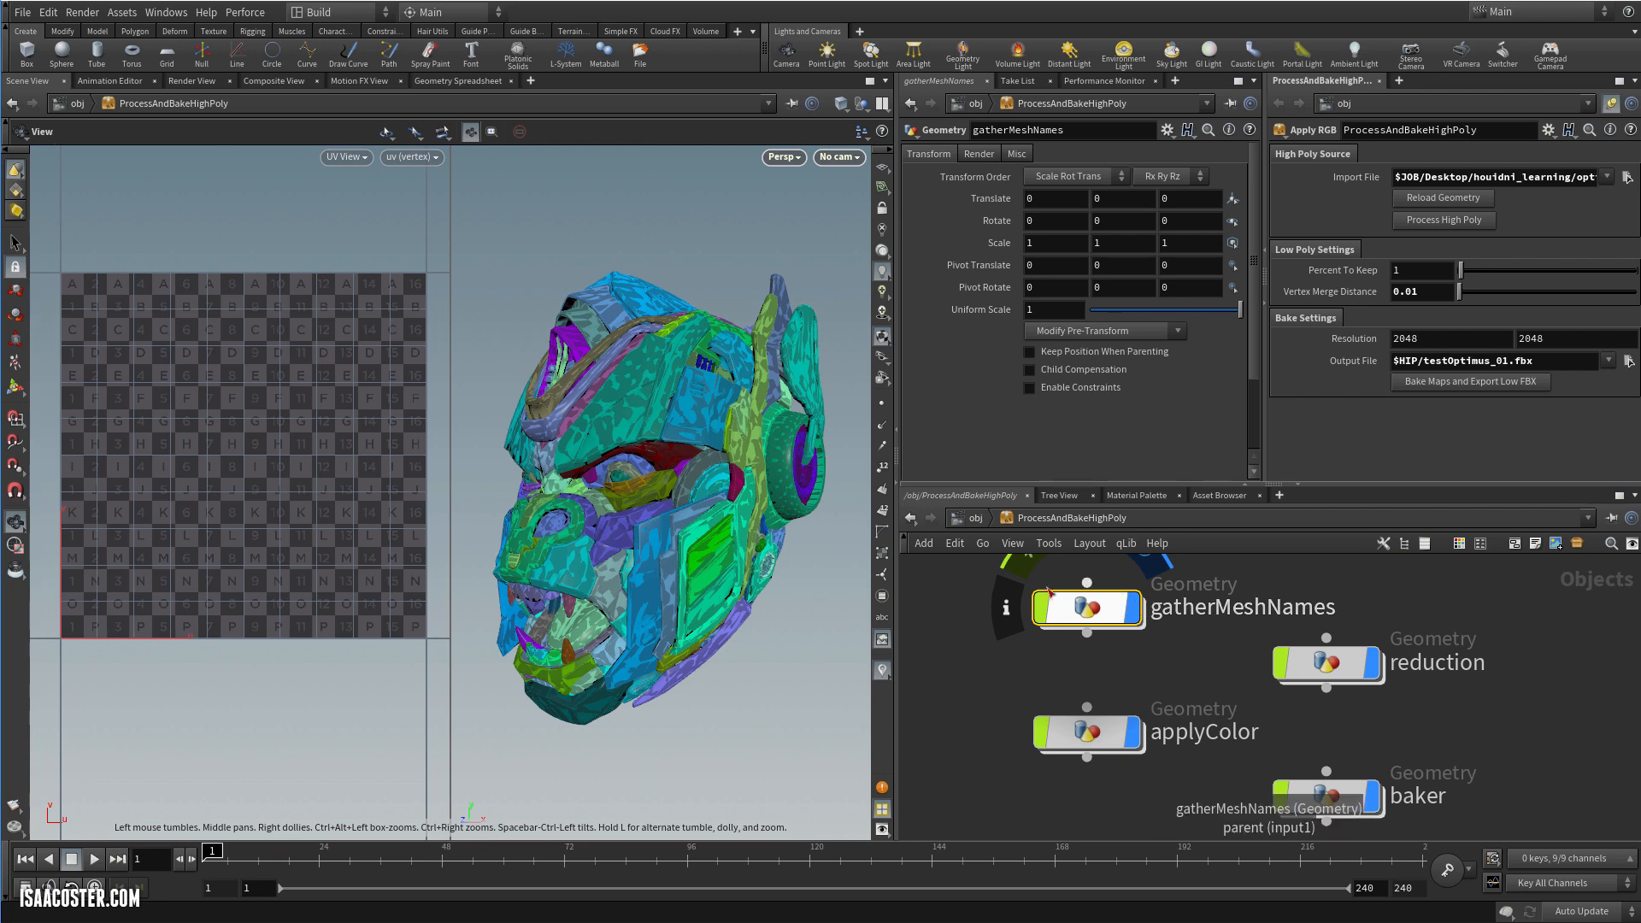
double_click(1119, 608)
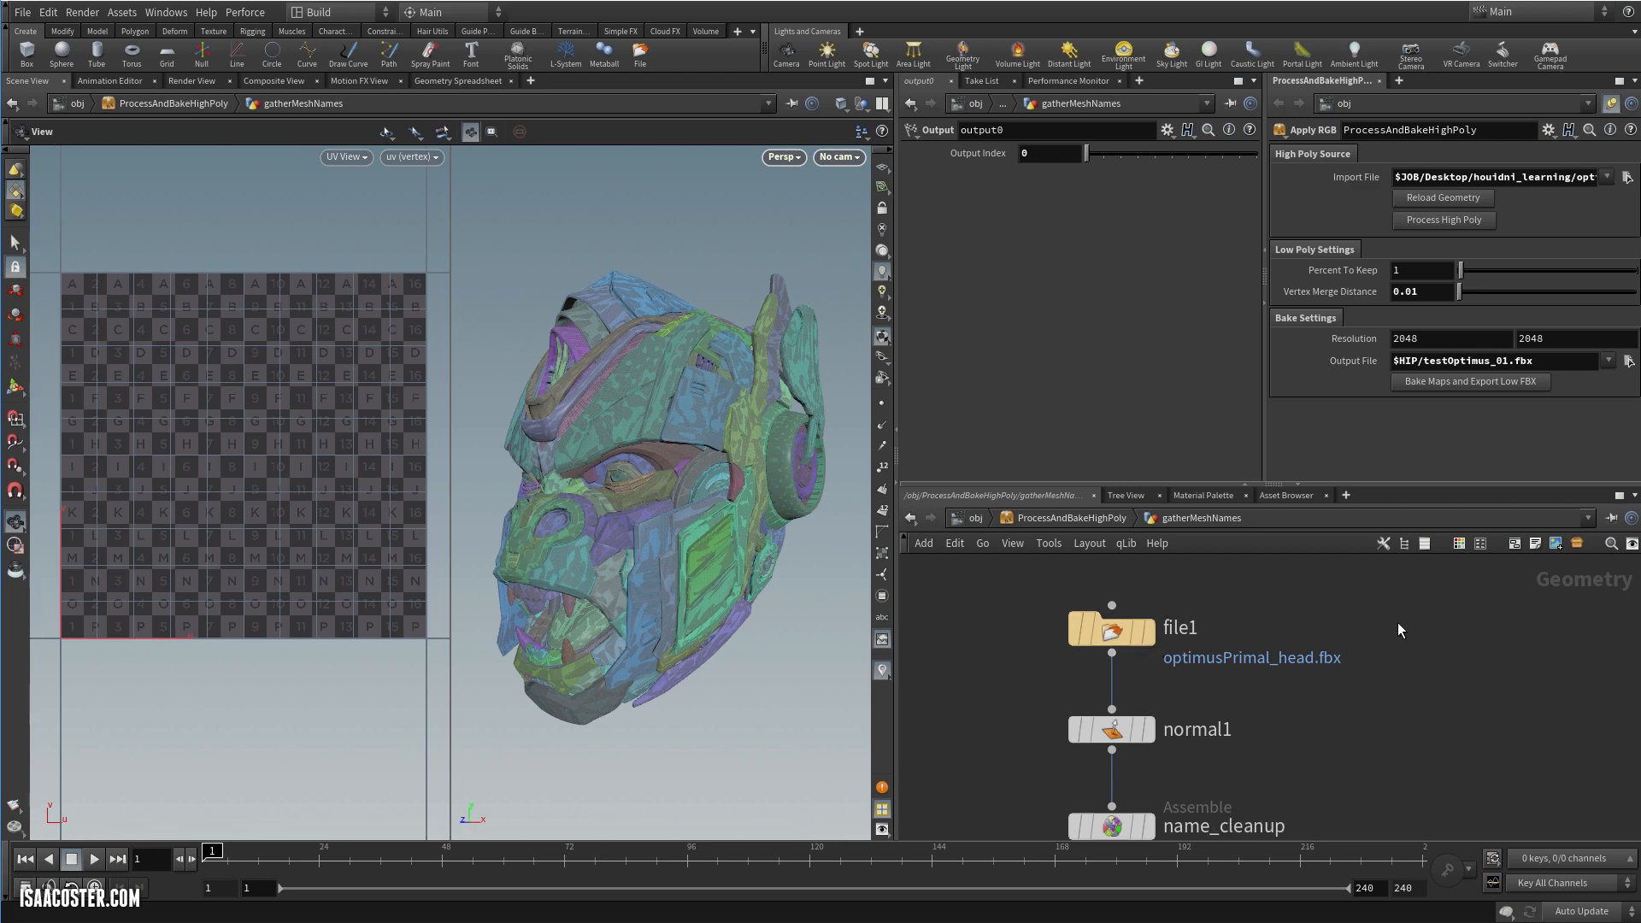
middle_drag(1397, 630, 1400, 468)
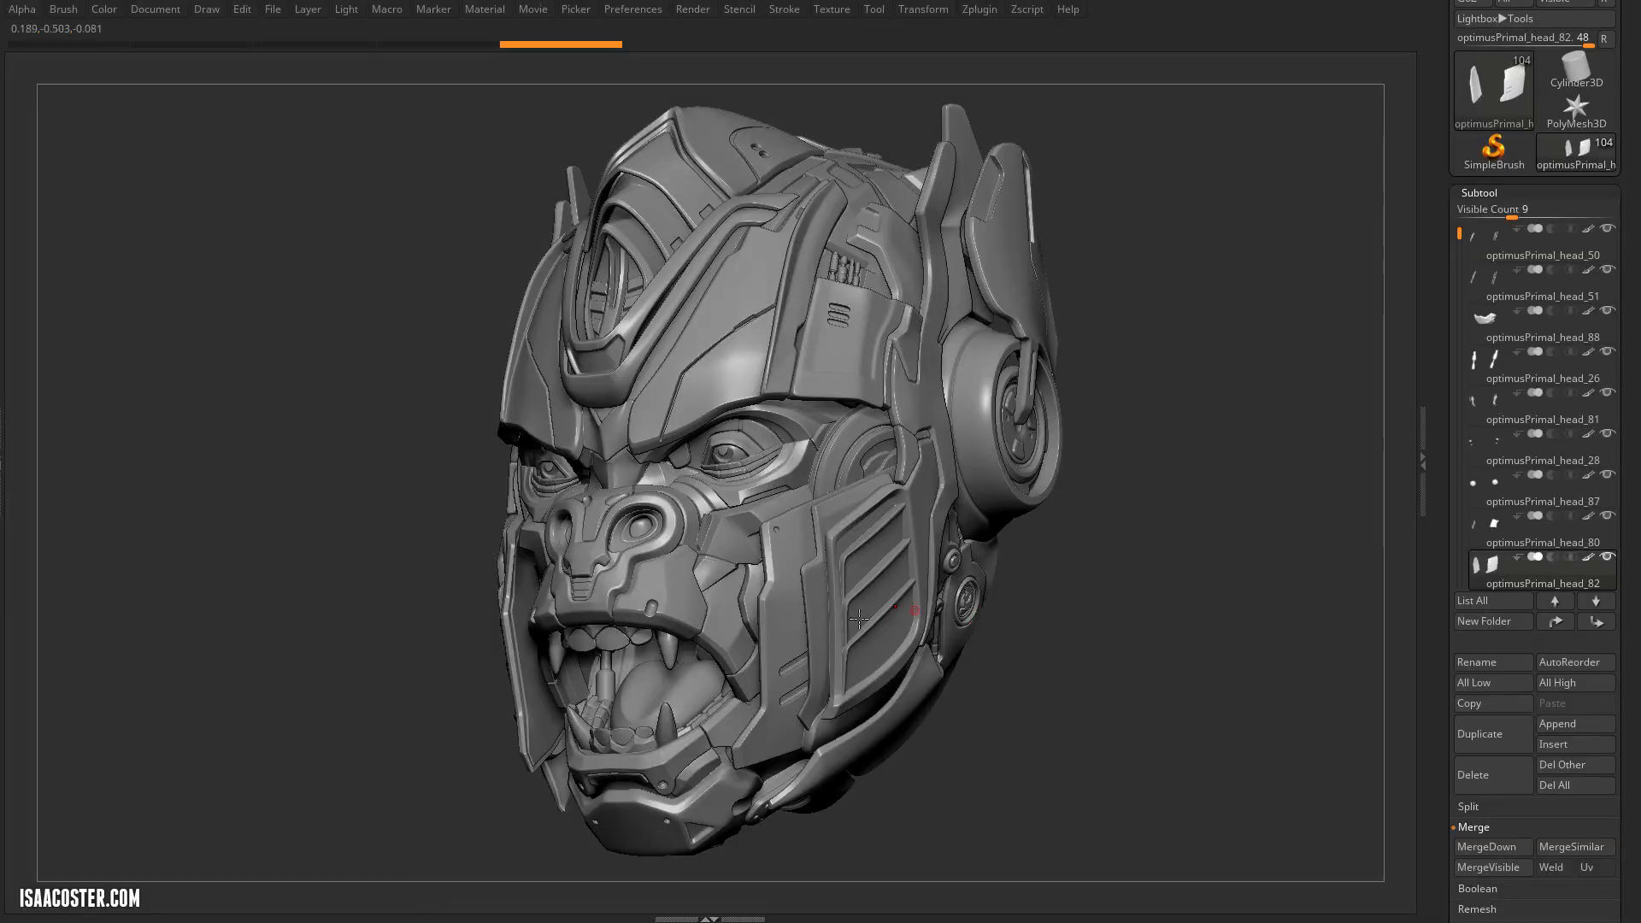
Inspect the cheek plate and its slots up close, showing the subtool's PolyFrame polygroups and hiding them again
drag(398, 597, 388, 588)
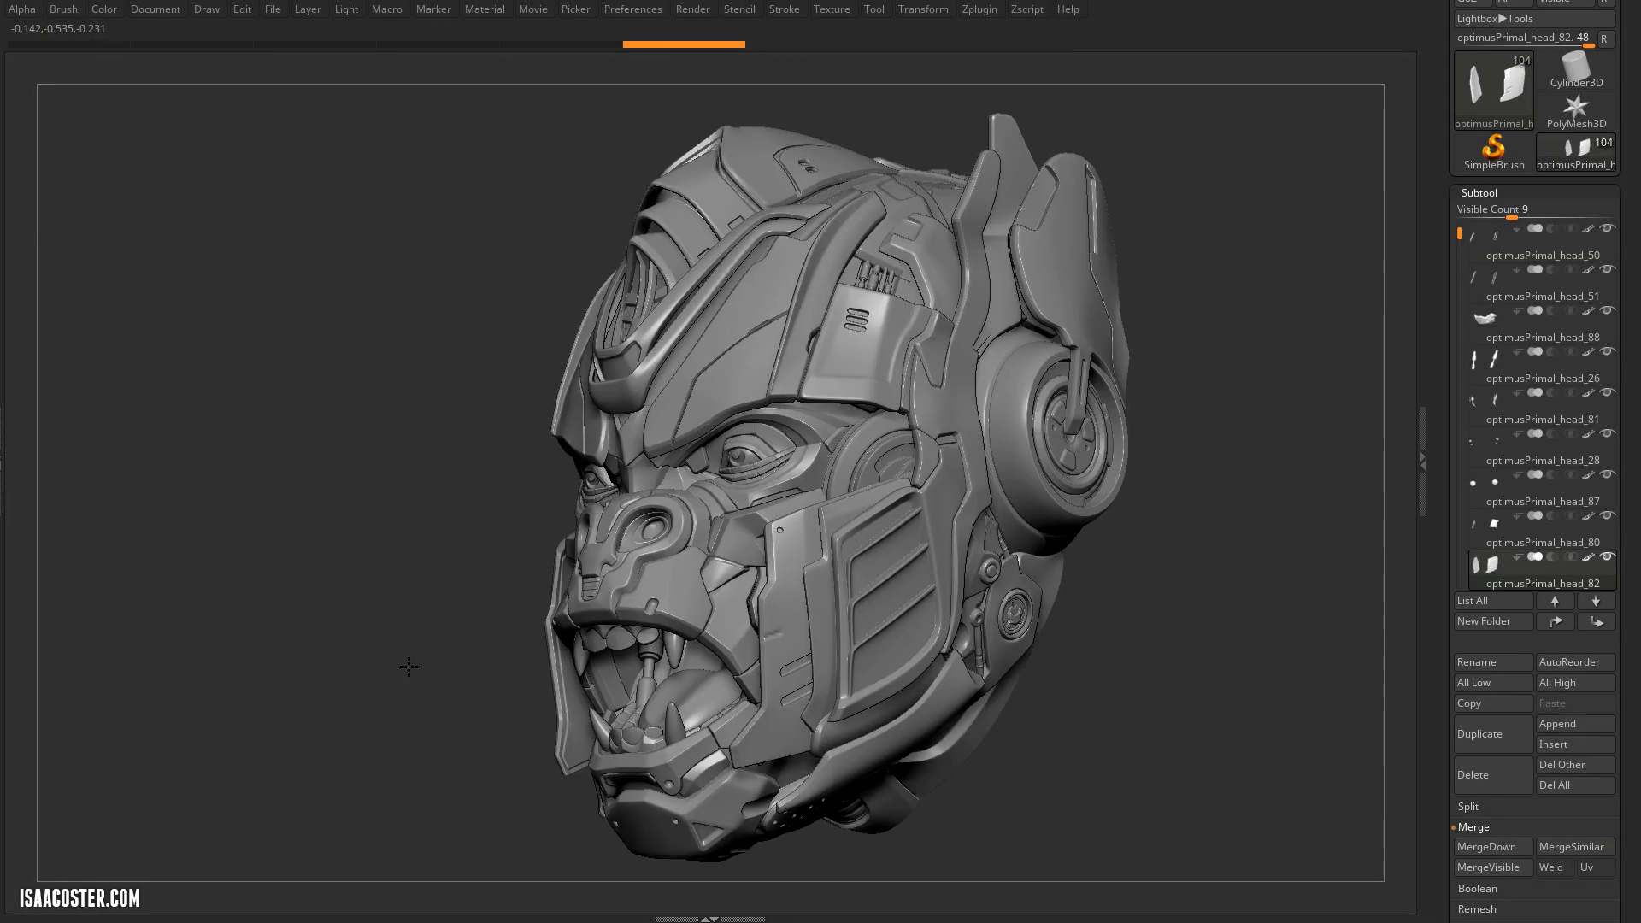
alt+drag(407, 667, 795, 689)
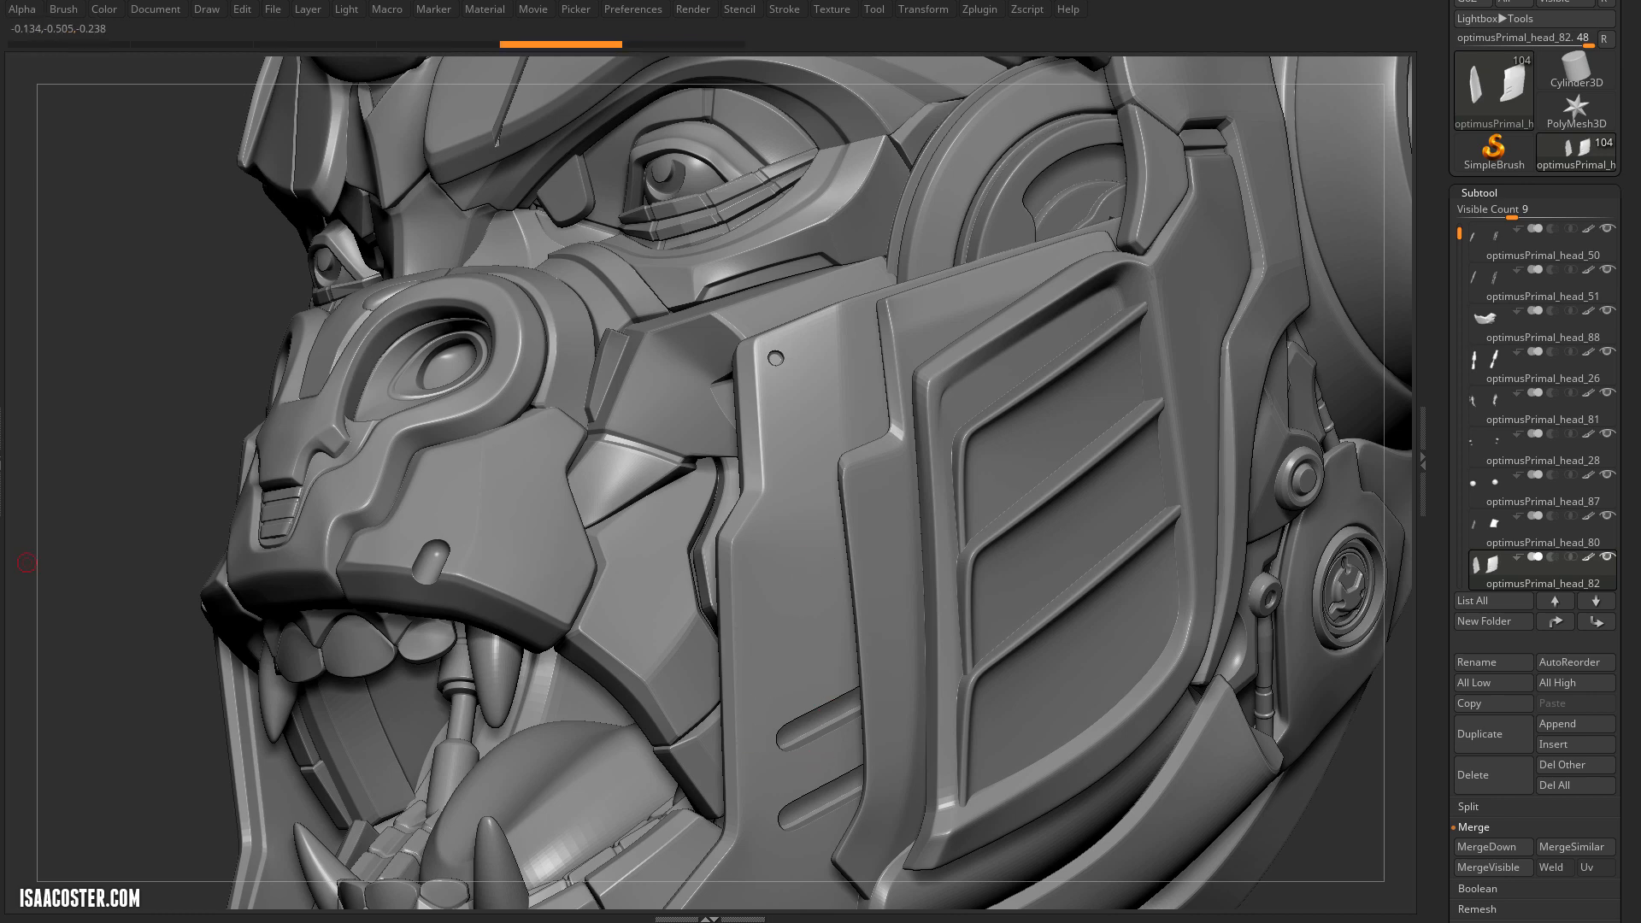
mouse_move(74, 467)
mouse_down()
mouse_move(523, 617)
mouse_move(850, 681)
mouse_up()
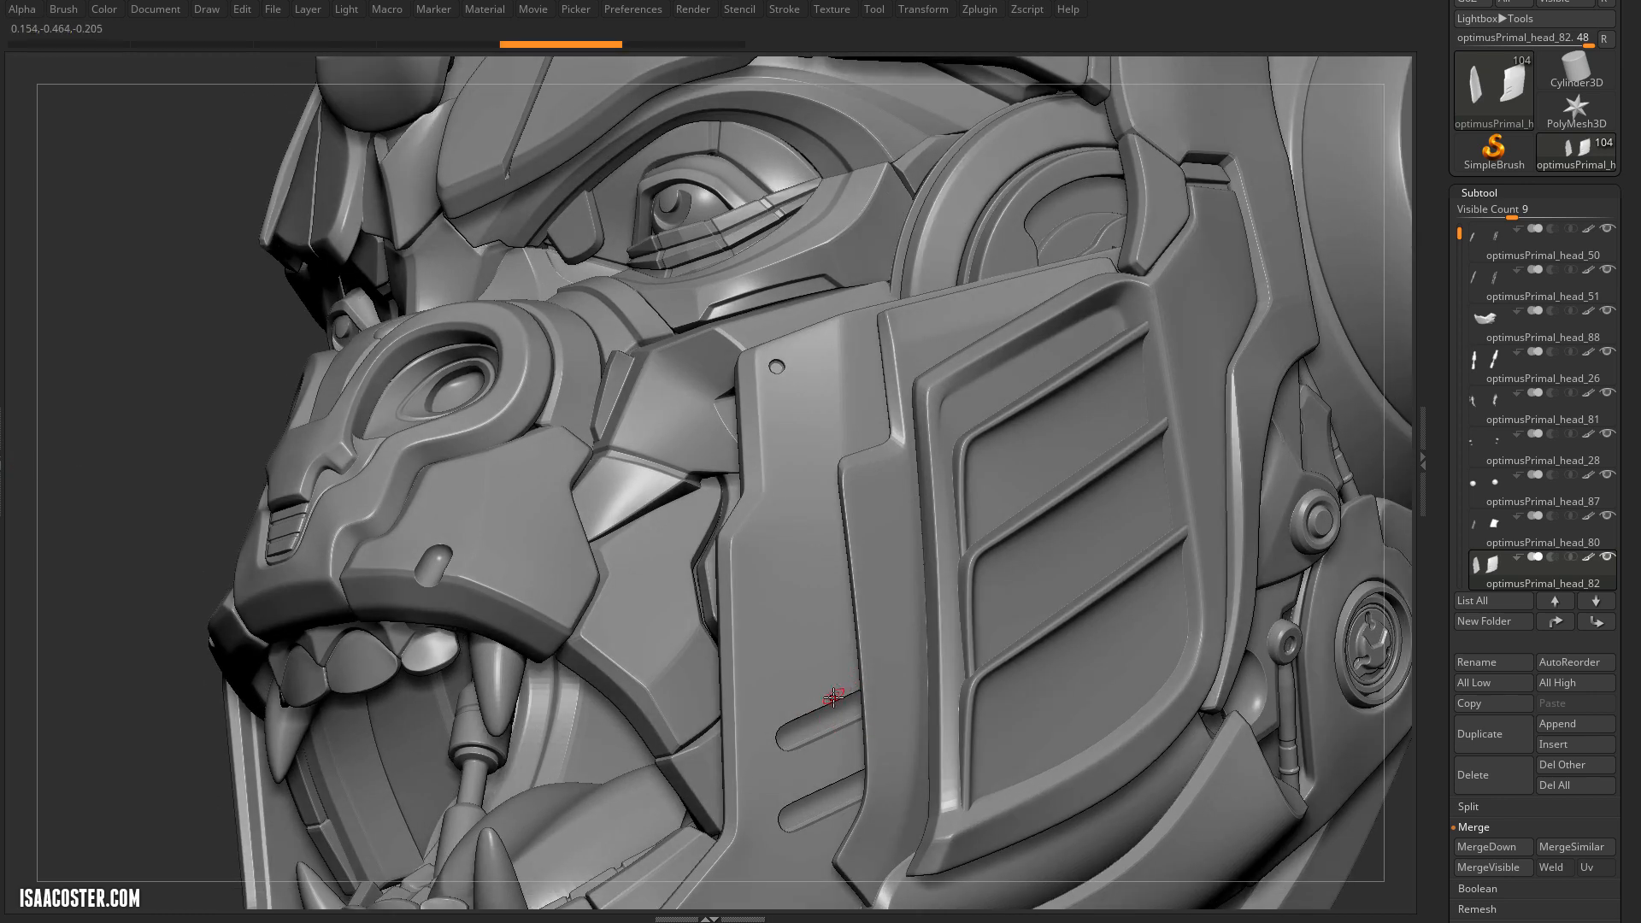
key(shift+f)
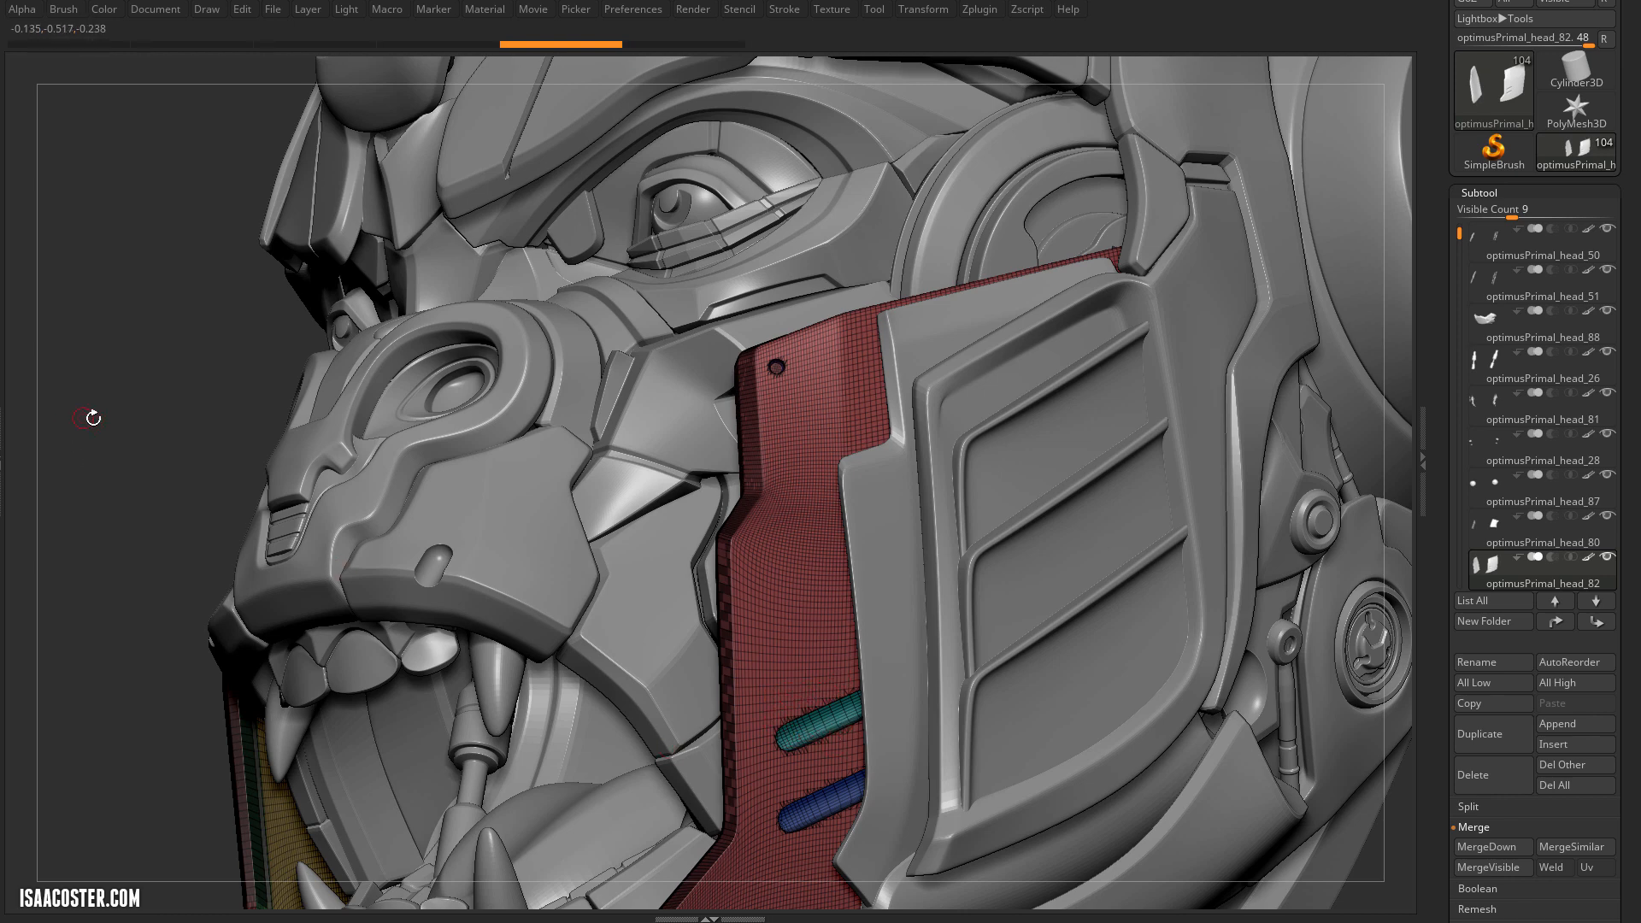
drag(85, 310, 172, 356)
key(shift+f)
drag(220, 524, 235, 542)
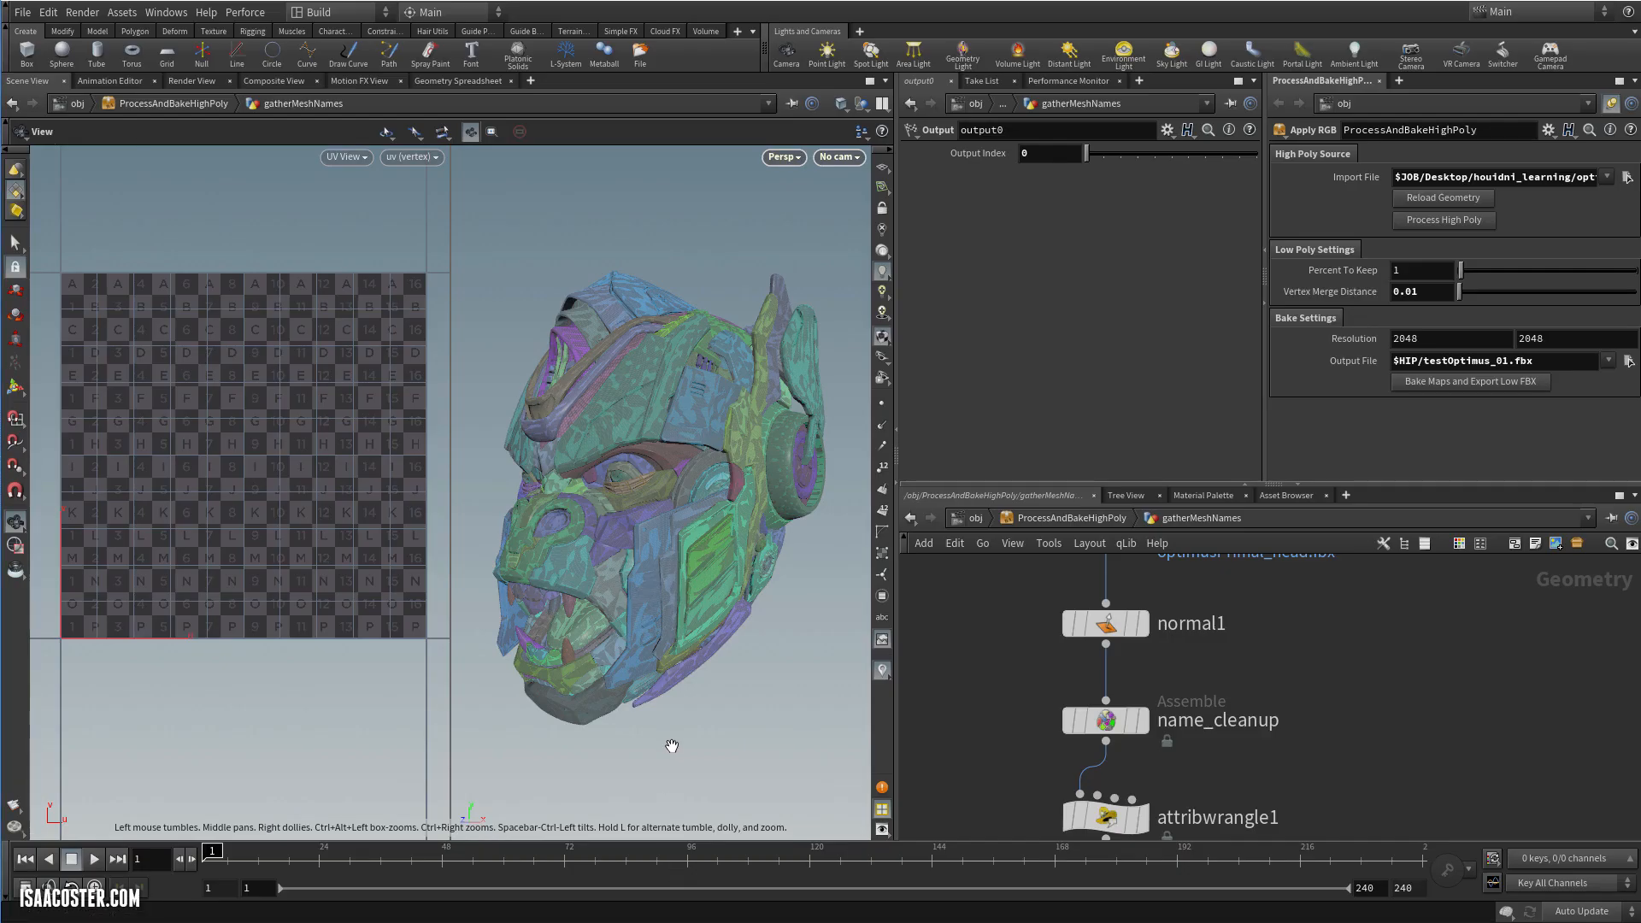
Examine the gatherMeshNames node chain up close around the name_cleanup Assemble node
drag(670, 743, 1073, 669)
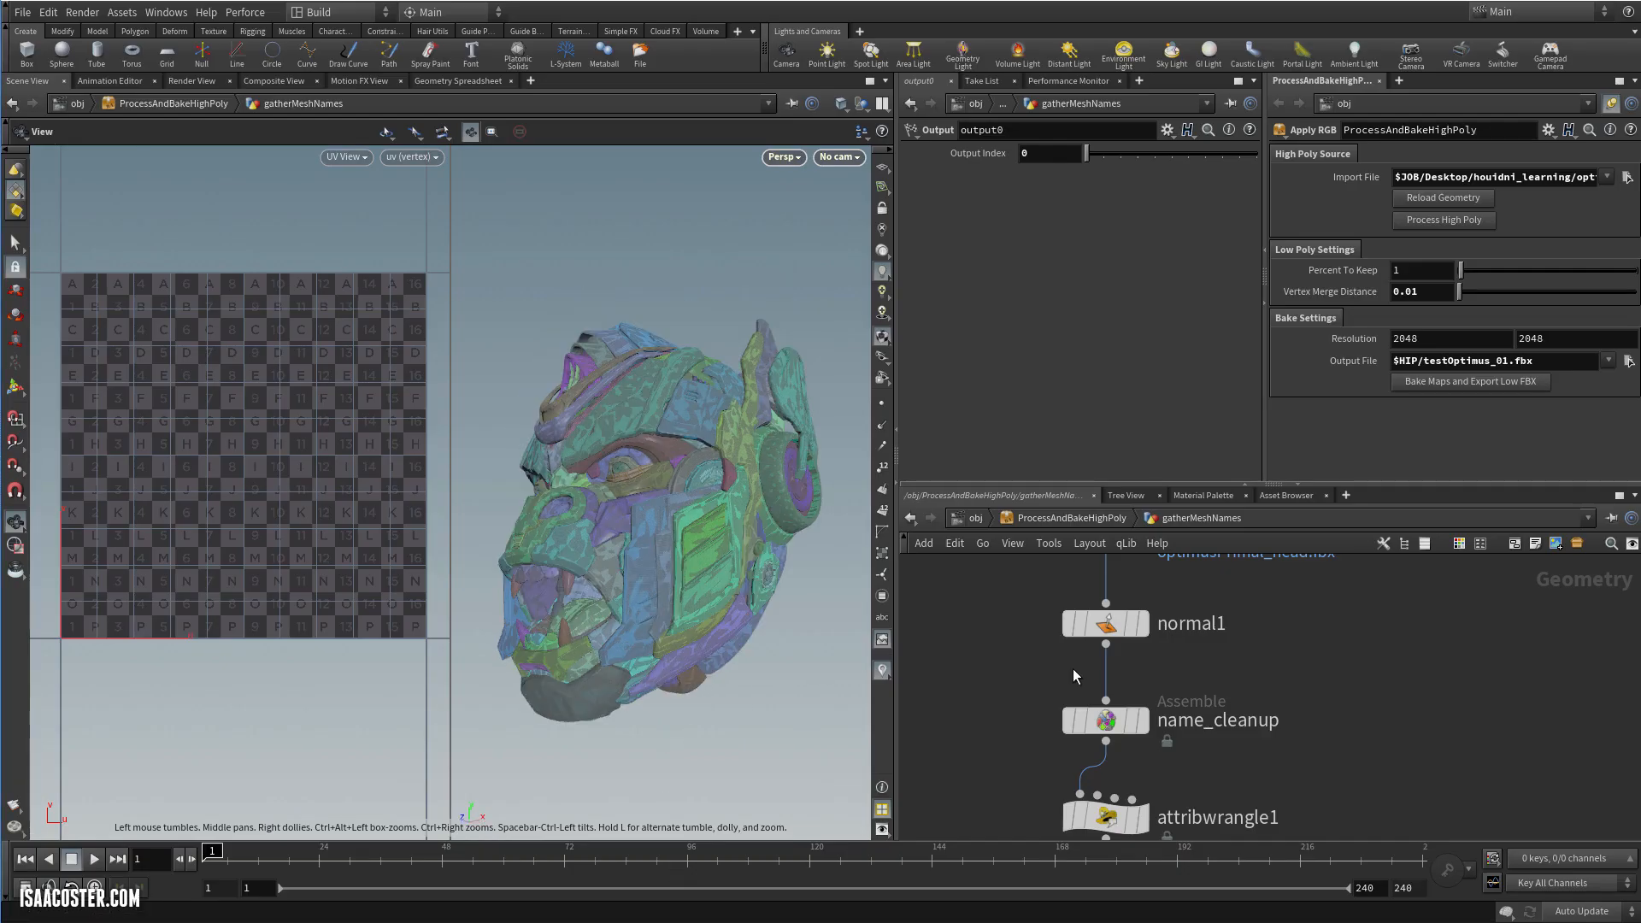
key(h)
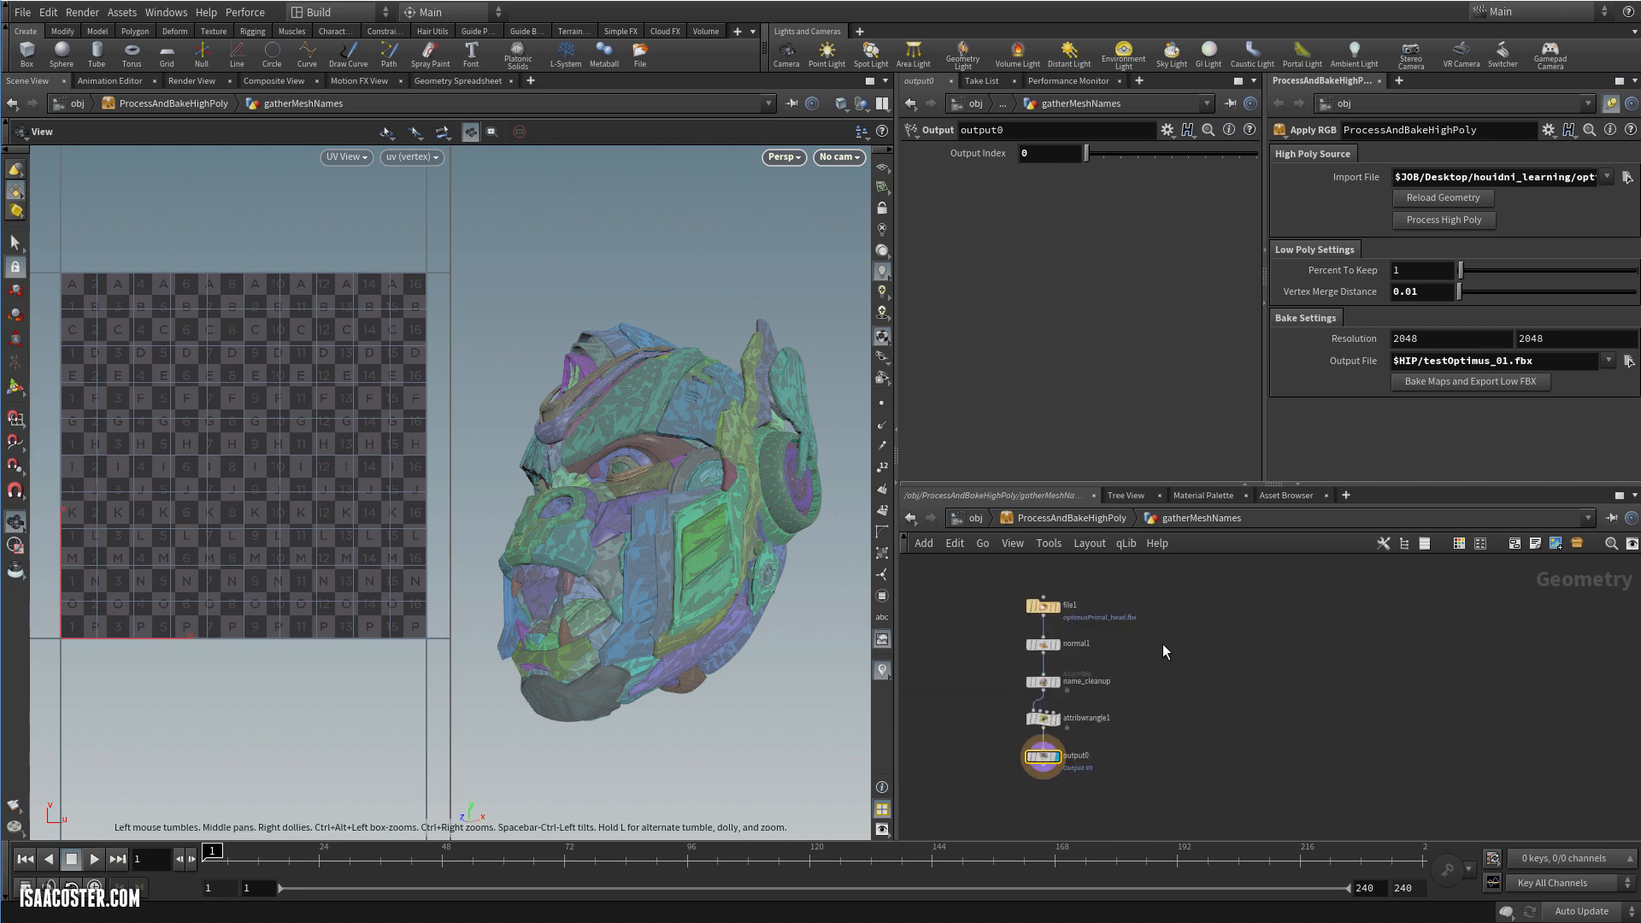
scroll(1085, 687, up, 5)
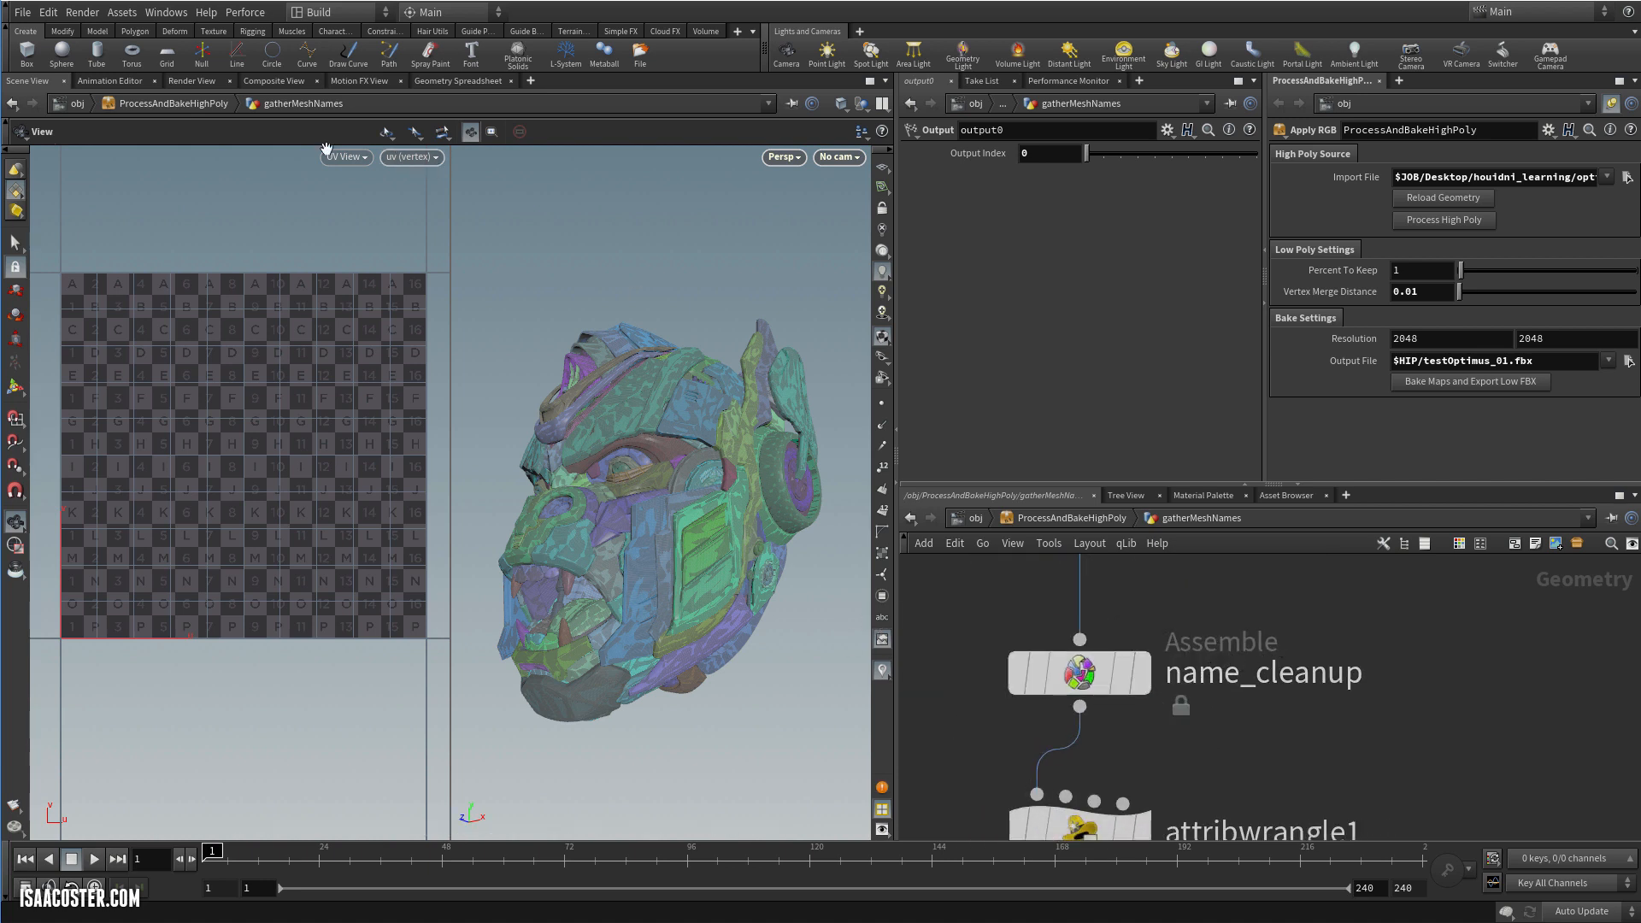
List the primitive attributes in the Geometry Spreadsheet for normal1 and browse the original mesh names far down the rows
click(453, 80)
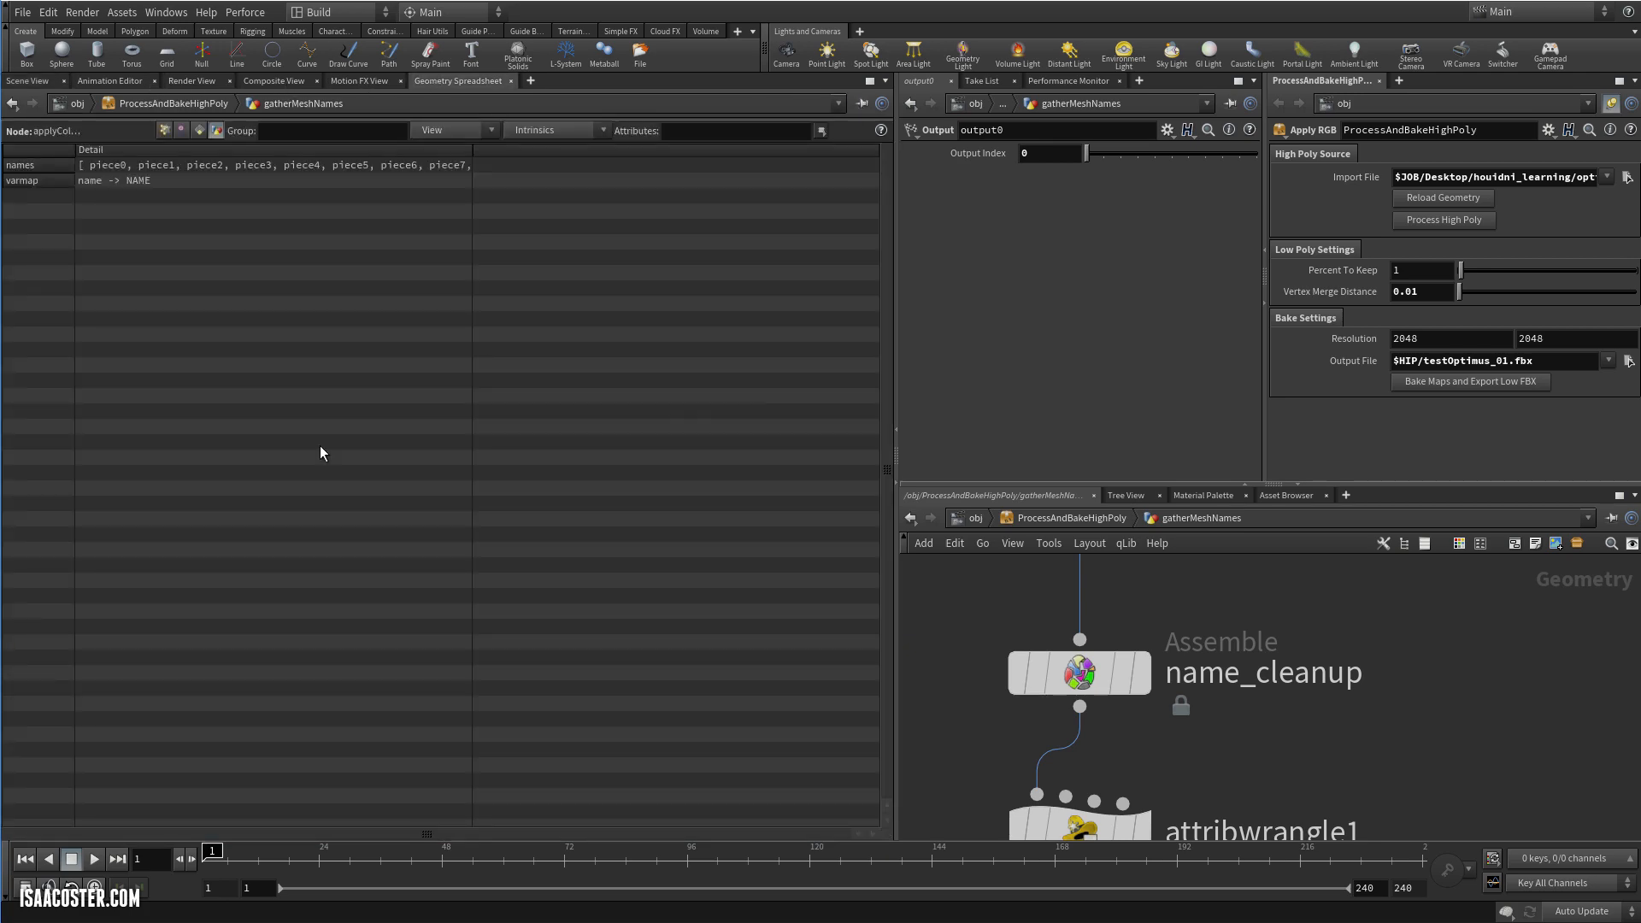
click(177, 131)
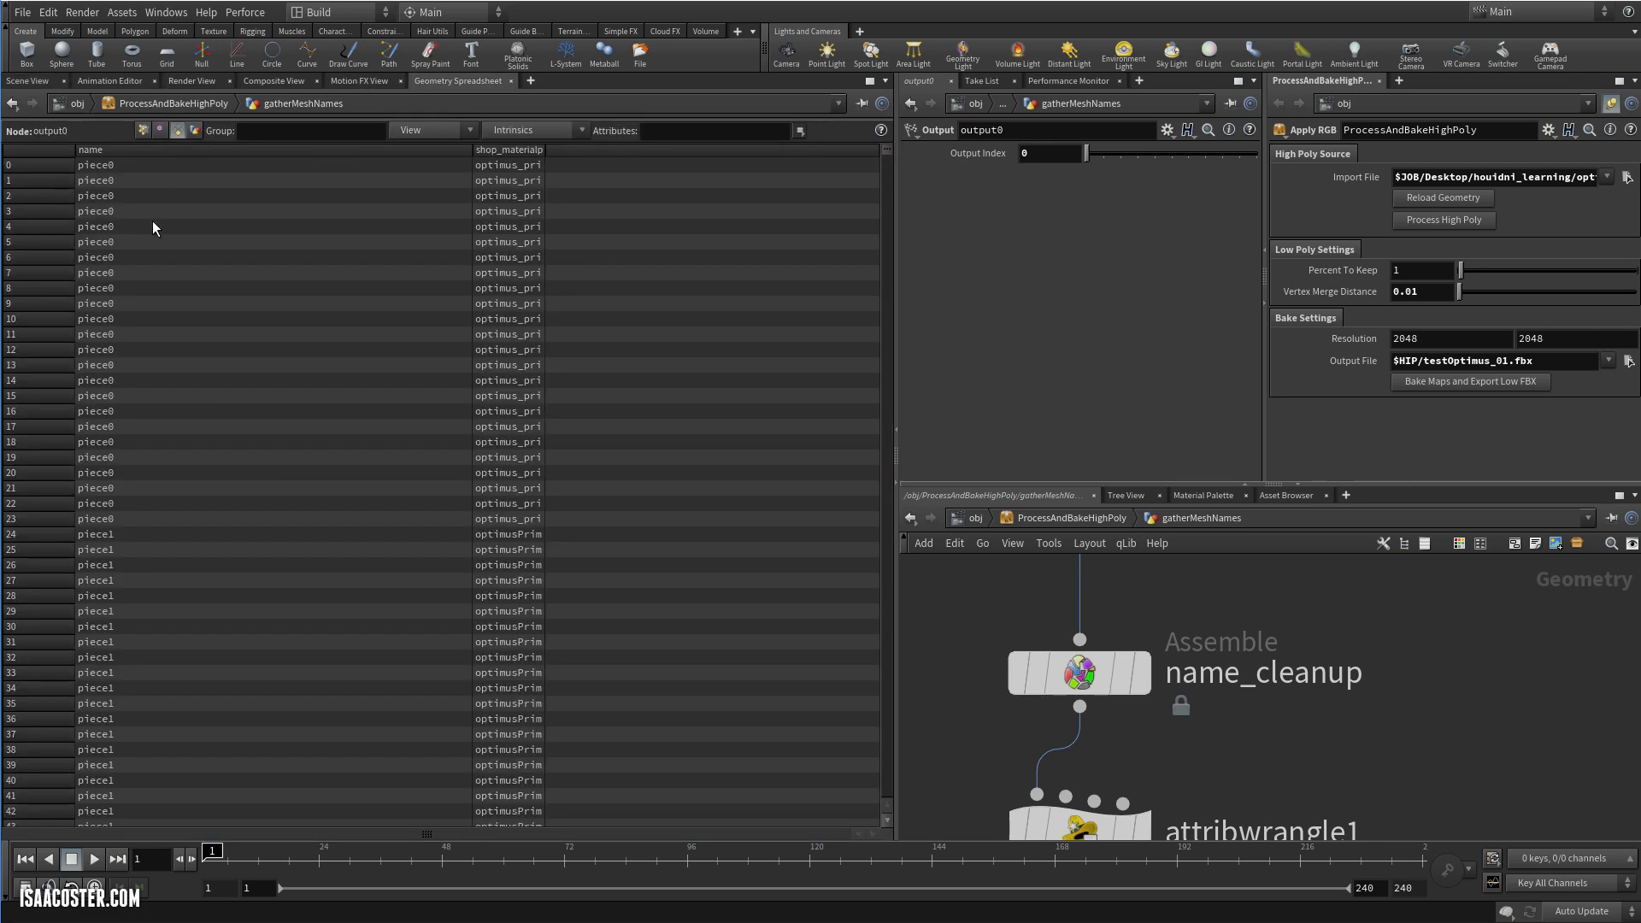
middle_drag(1001, 698, 1015, 851)
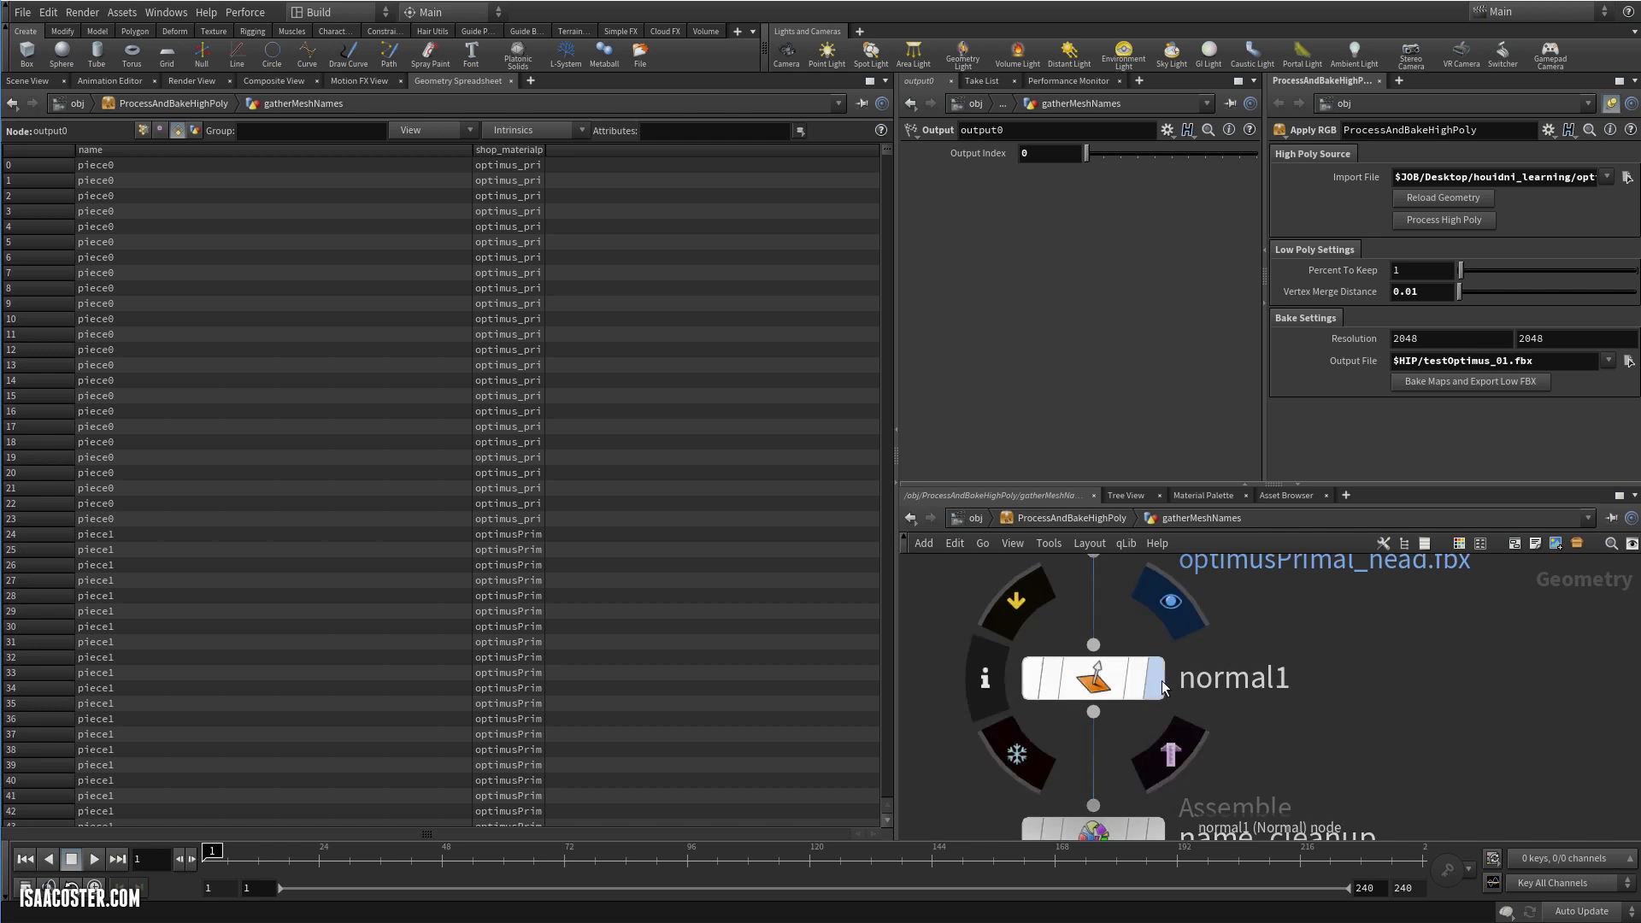
click(1116, 678)
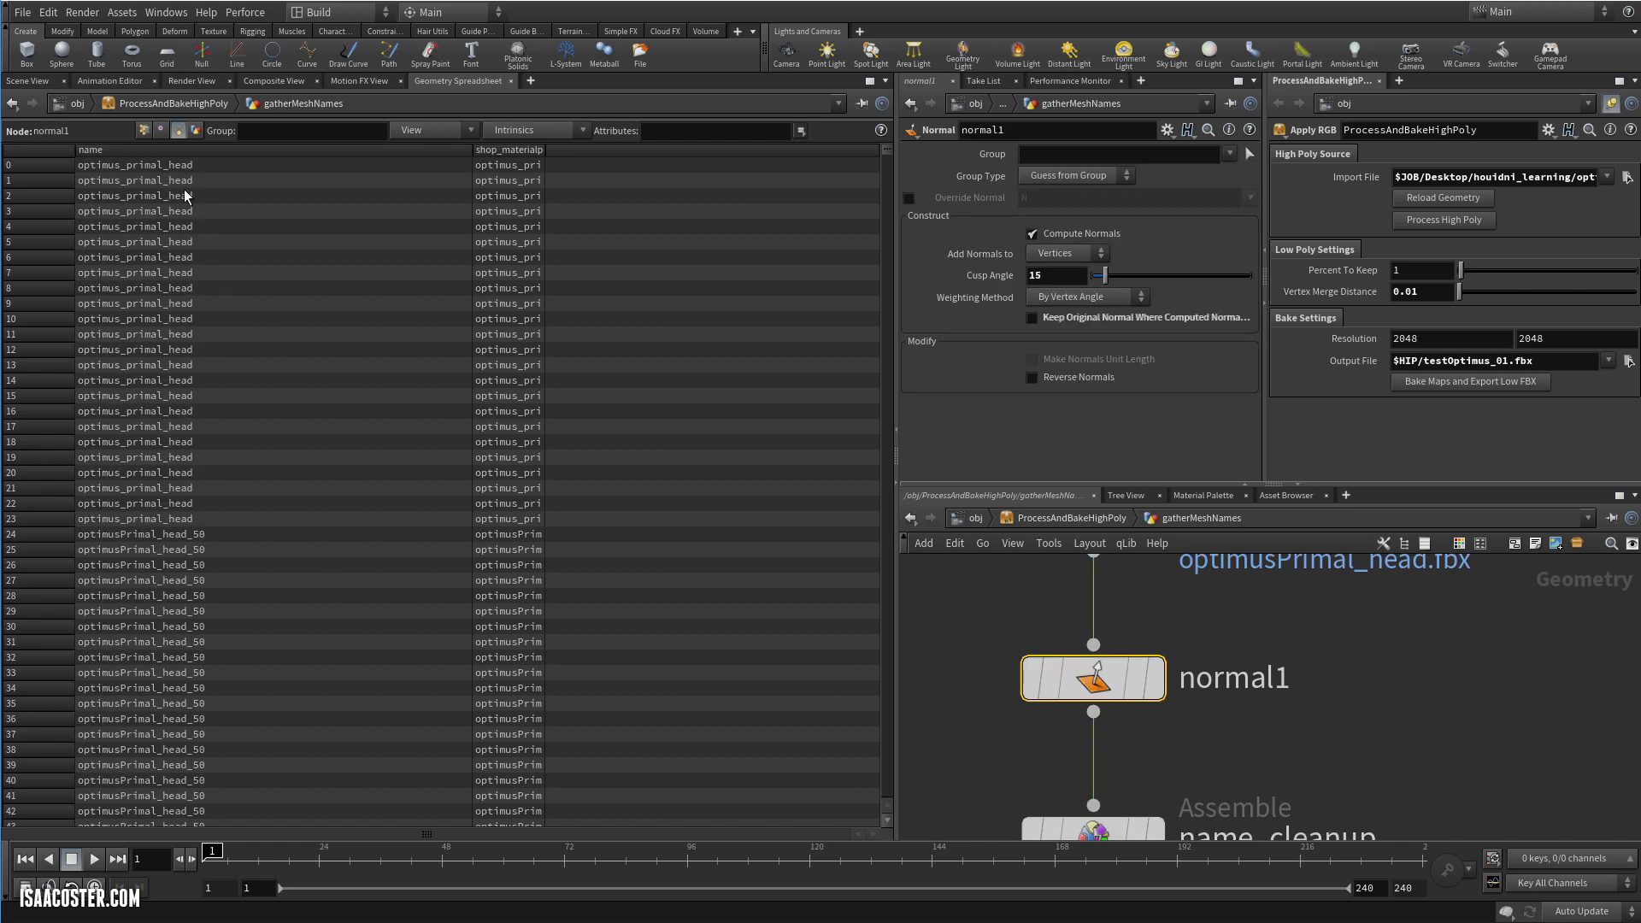
scroll(167, 568, down, 1)
drag(886, 152, 688, 500)
scroll(449, 639, down, 9)
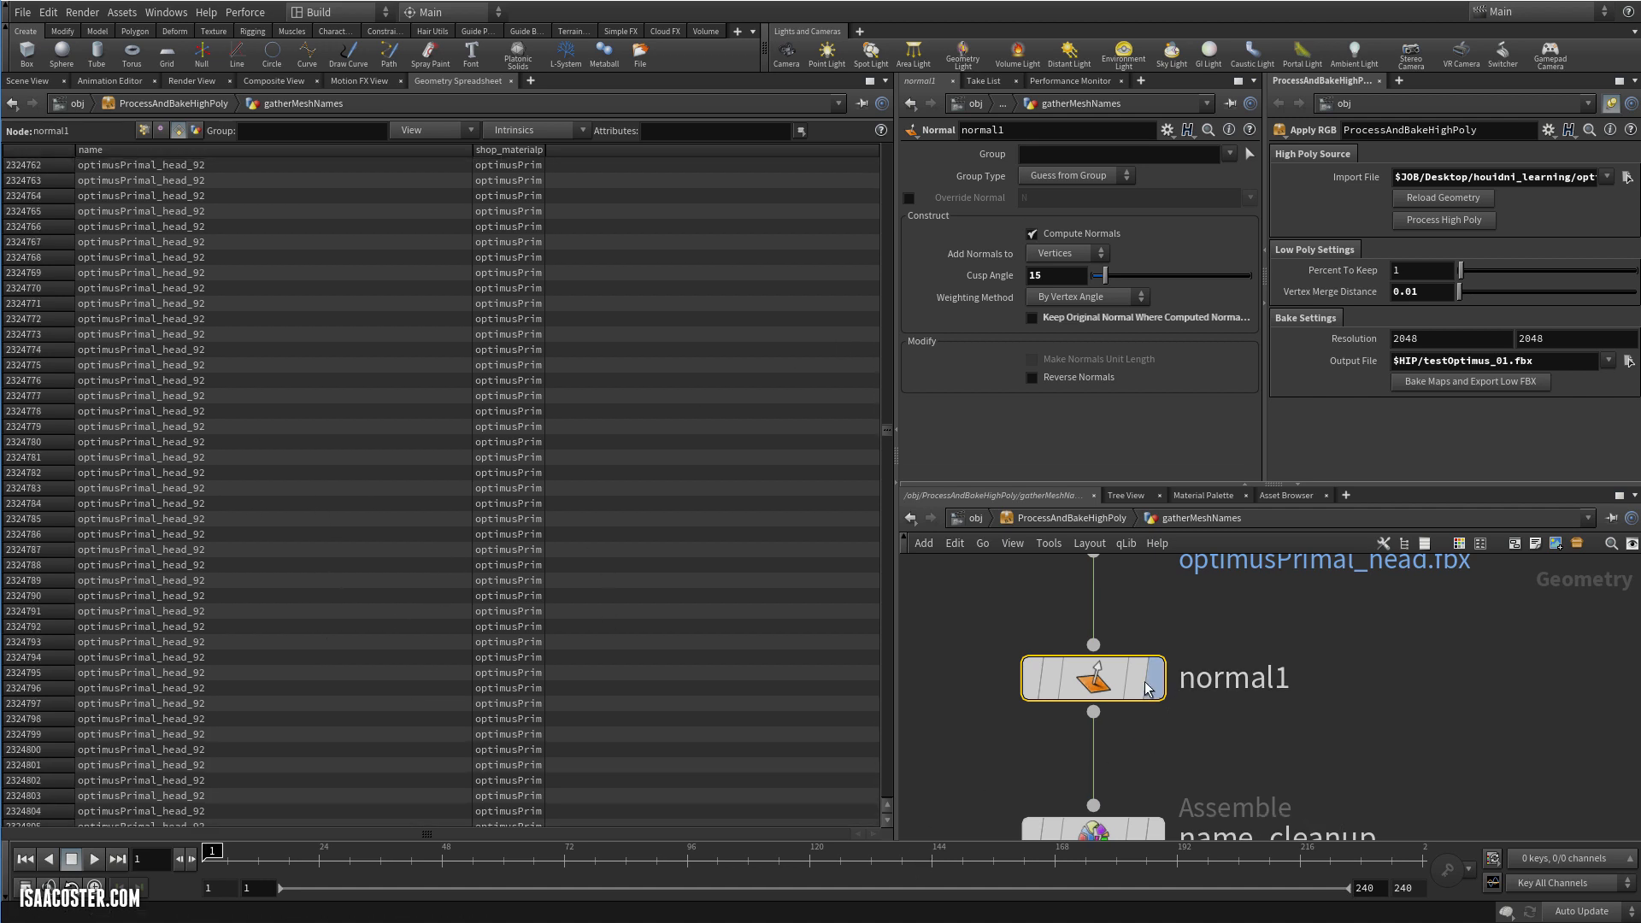
Show the name_cleanup Assemble node's primitive attributes and browse the renamed pieces
scroll(1173, 748, down, 1)
middle_drag(1223, 777, 1228, 682)
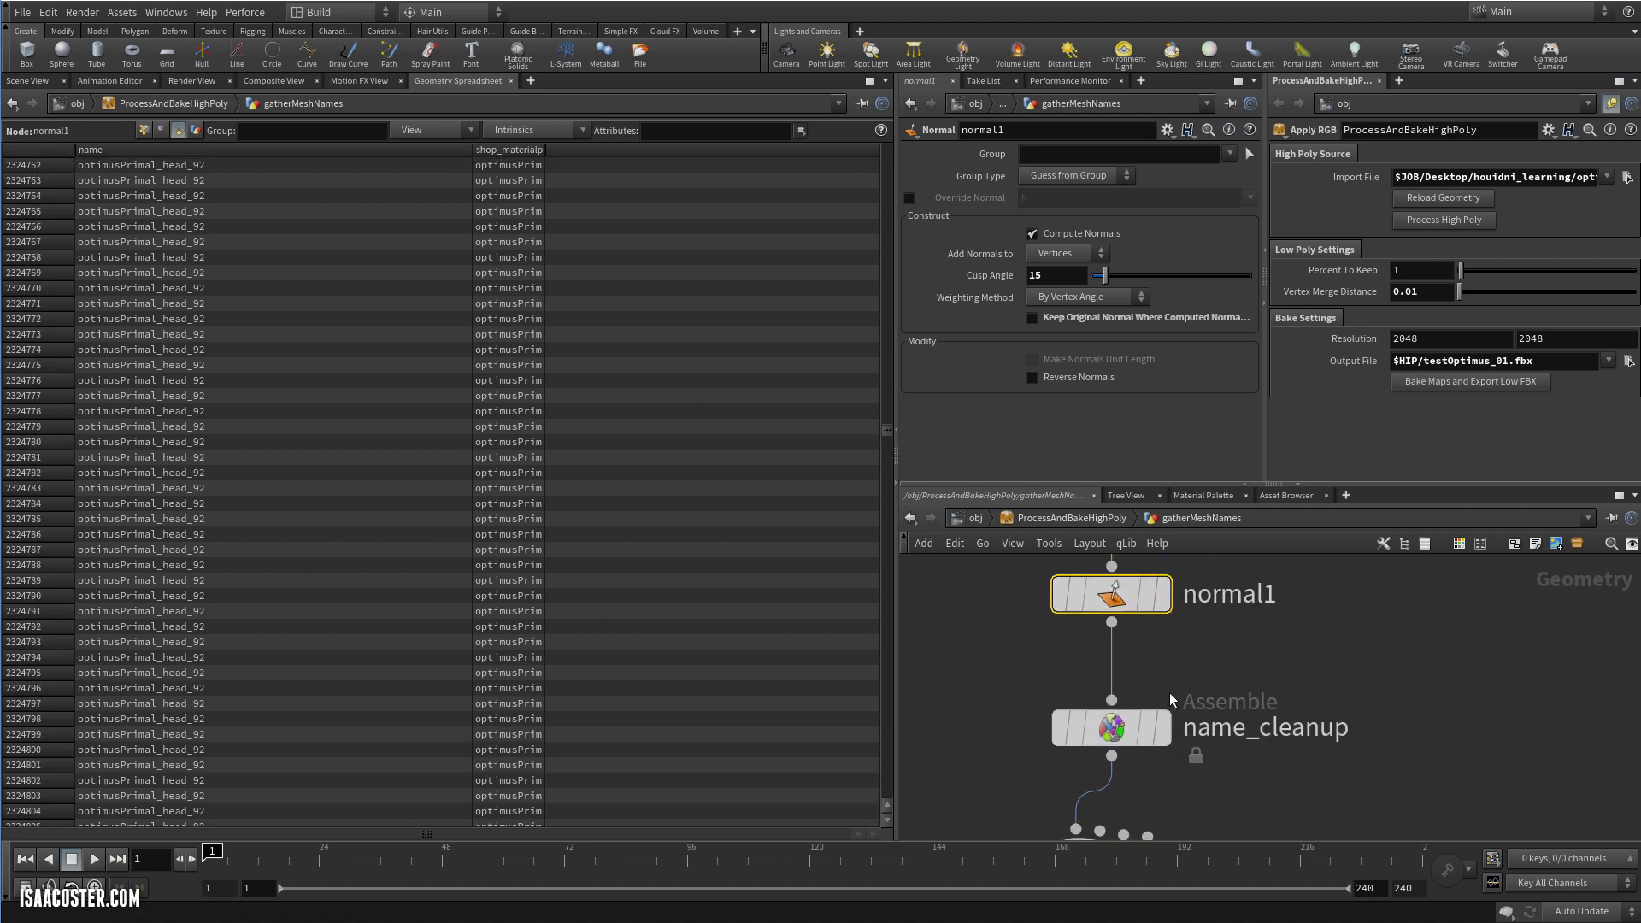
click(1115, 730)
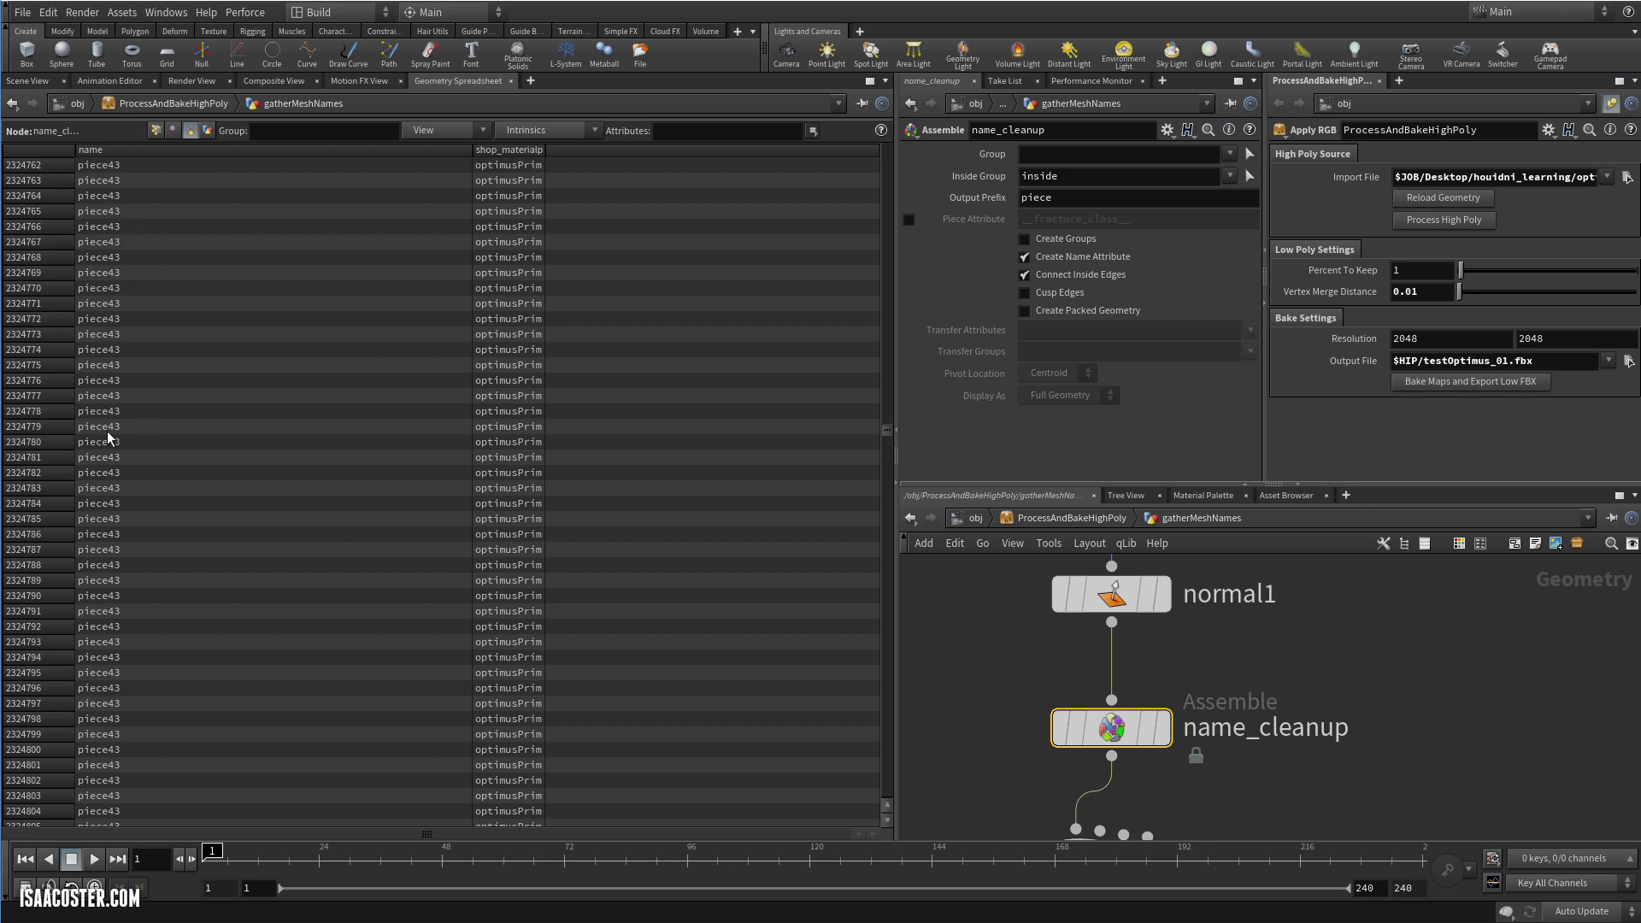
scroll(117, 478, down, 2)
scroll(120, 493, down, 7)
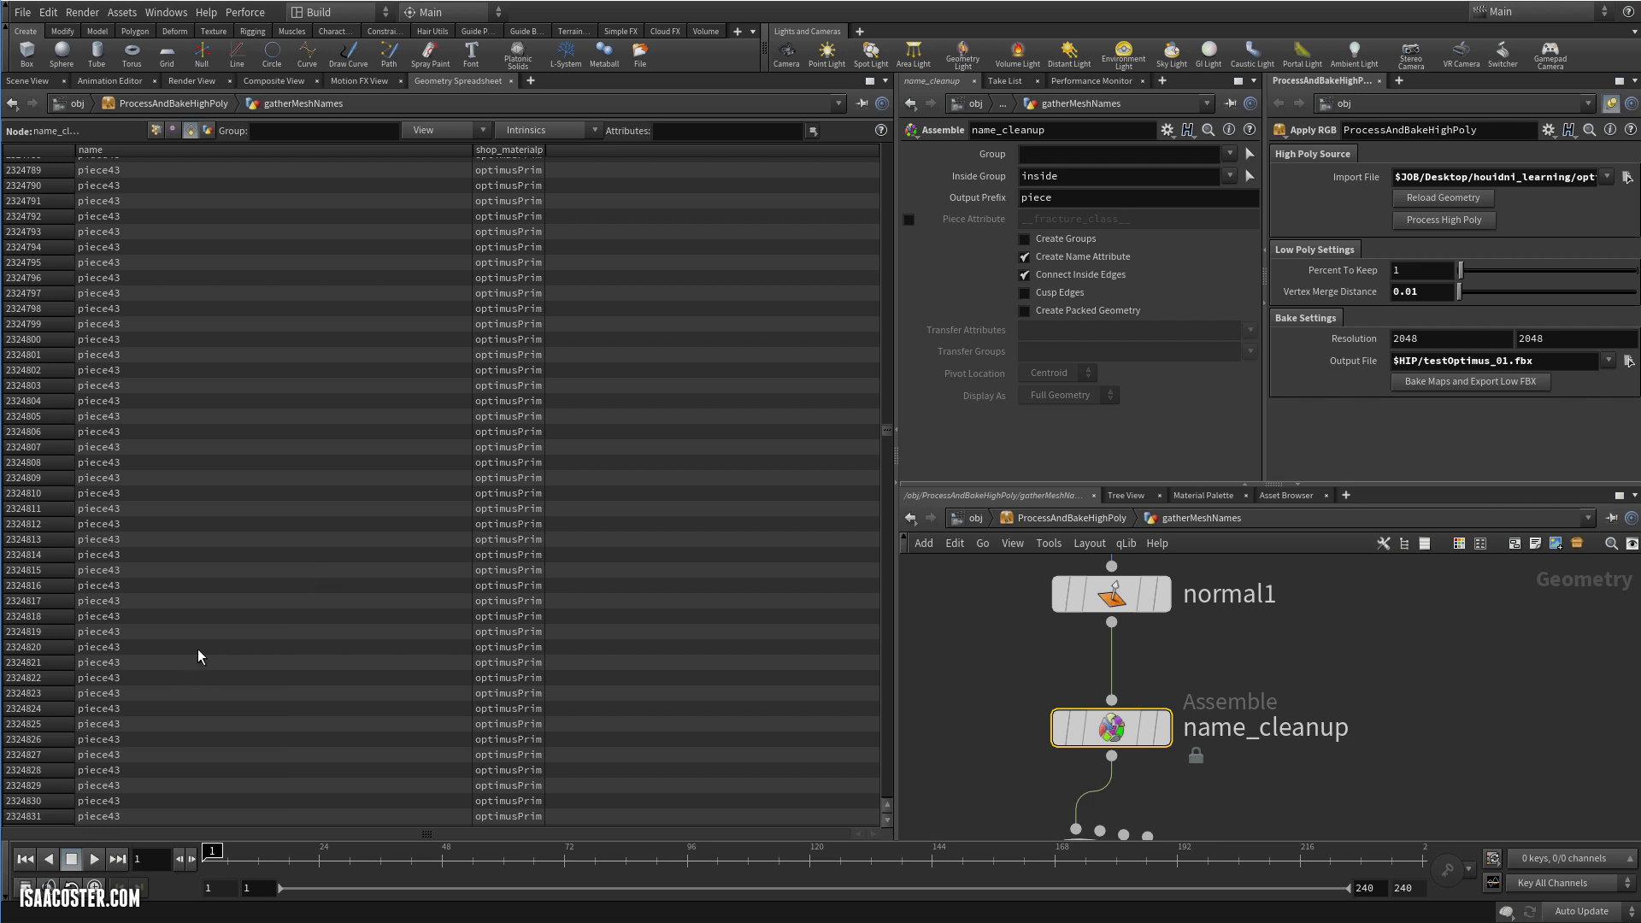
Inspect attribwrangle1 below name_cleanup, highlighting its uniquevals expression that gathers the primitive names
drag(1150, 733, 1150, 716)
middle_drag(1363, 776, 1367, 581)
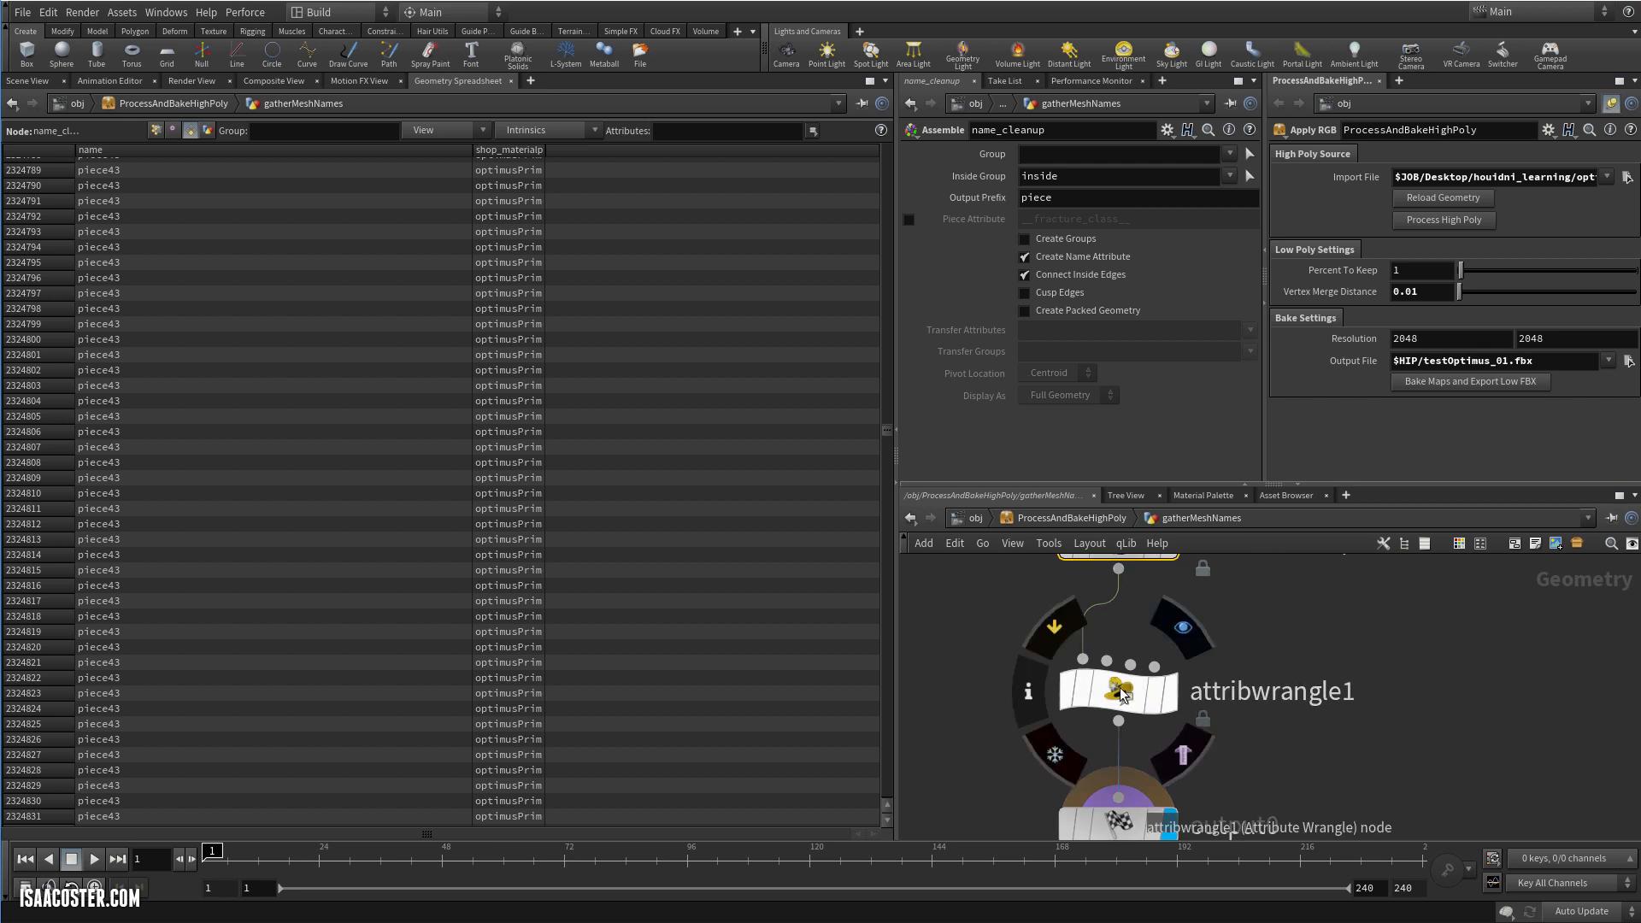
click(990, 669)
click(1122, 682)
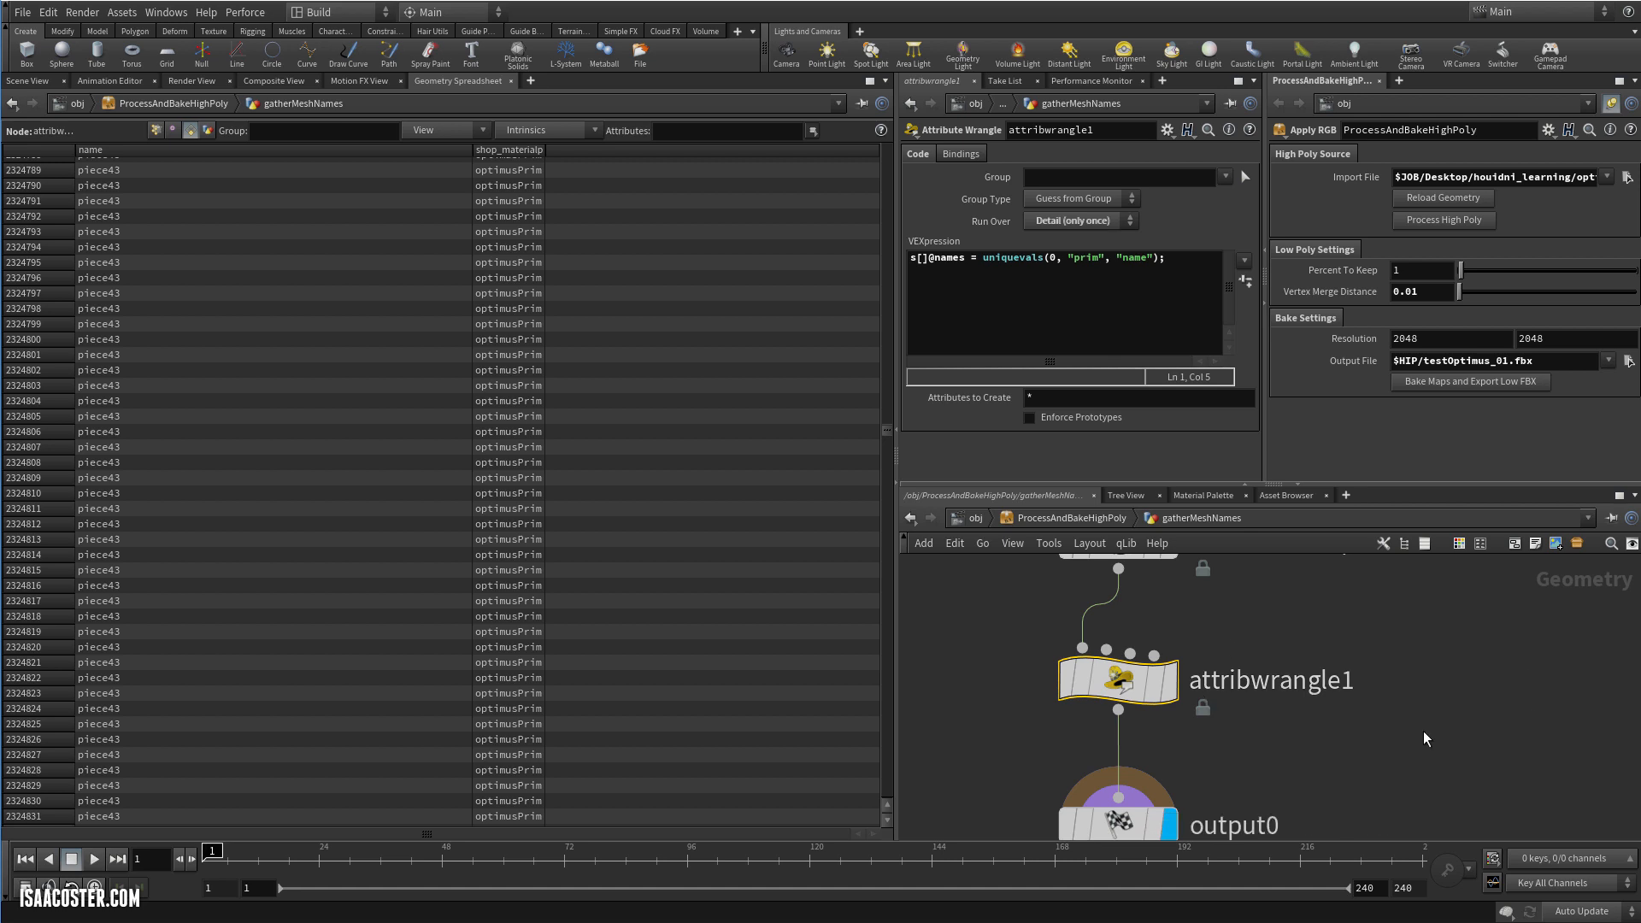
scroll(1367, 736, down, 2)
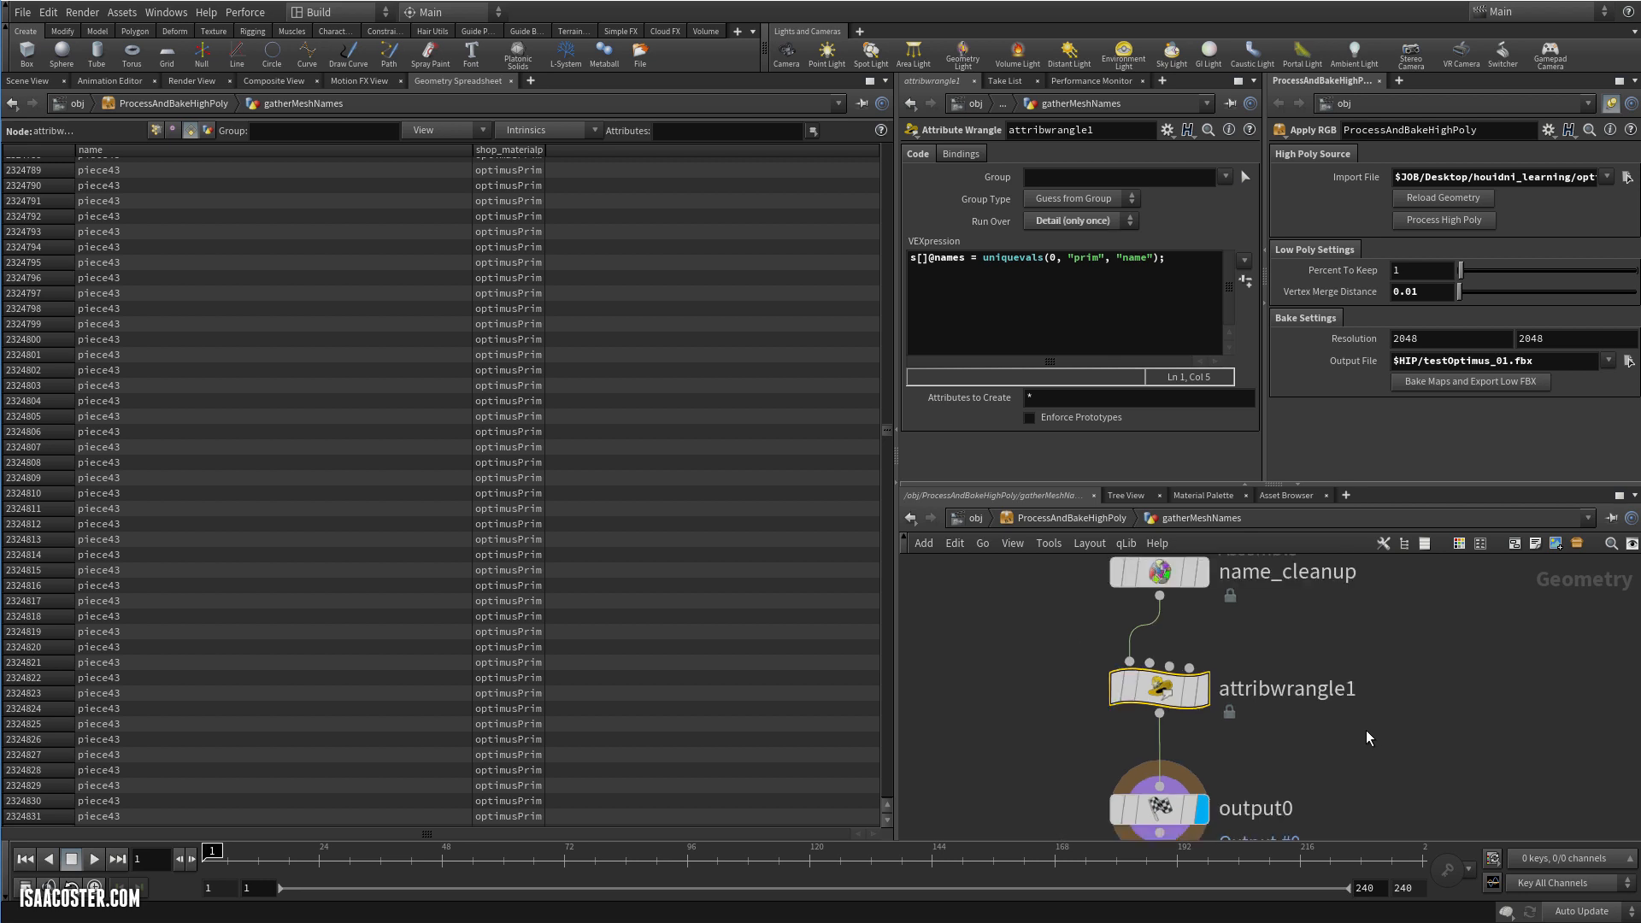
scroll(1359, 735, up, 2)
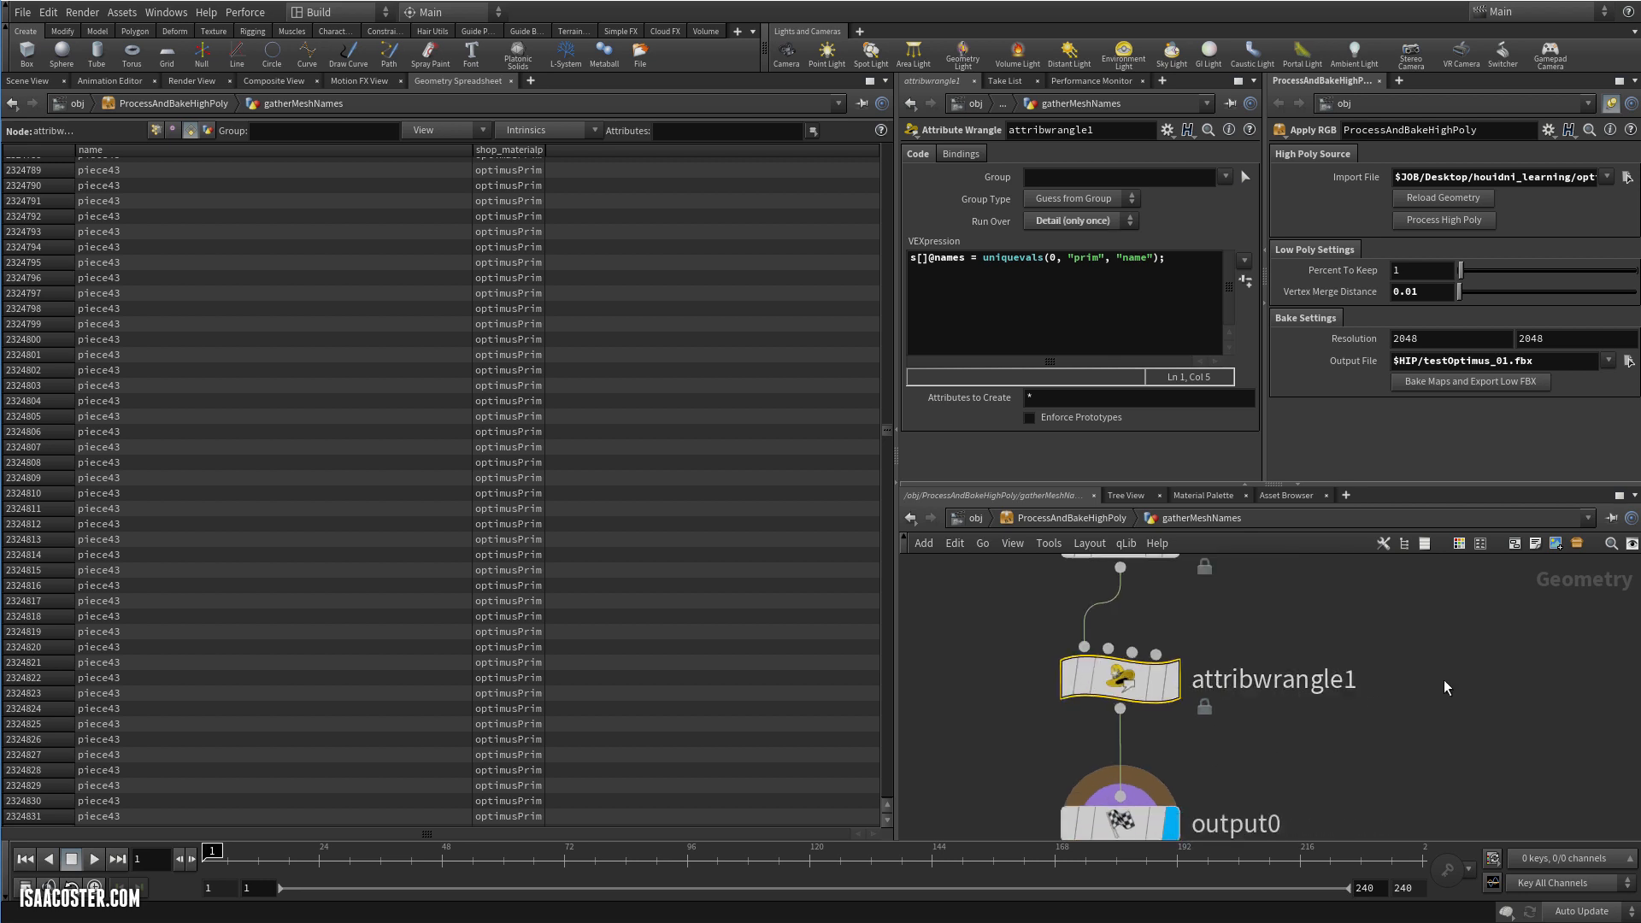
scroll(1278, 739, down, 2)
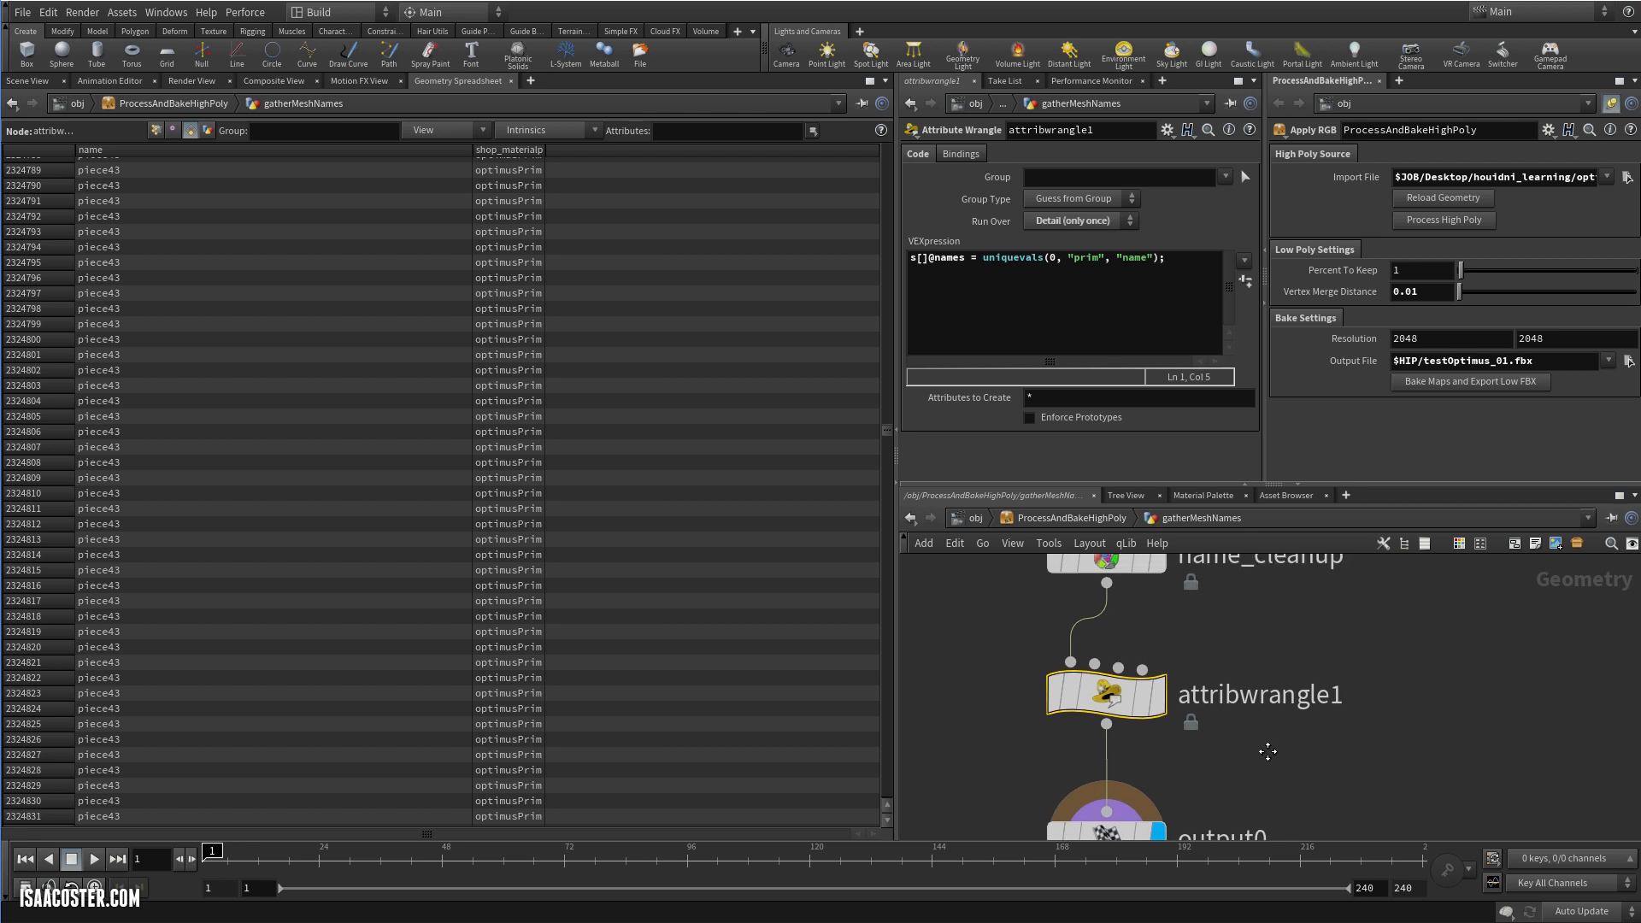
scroll(1265, 743, up, 2)
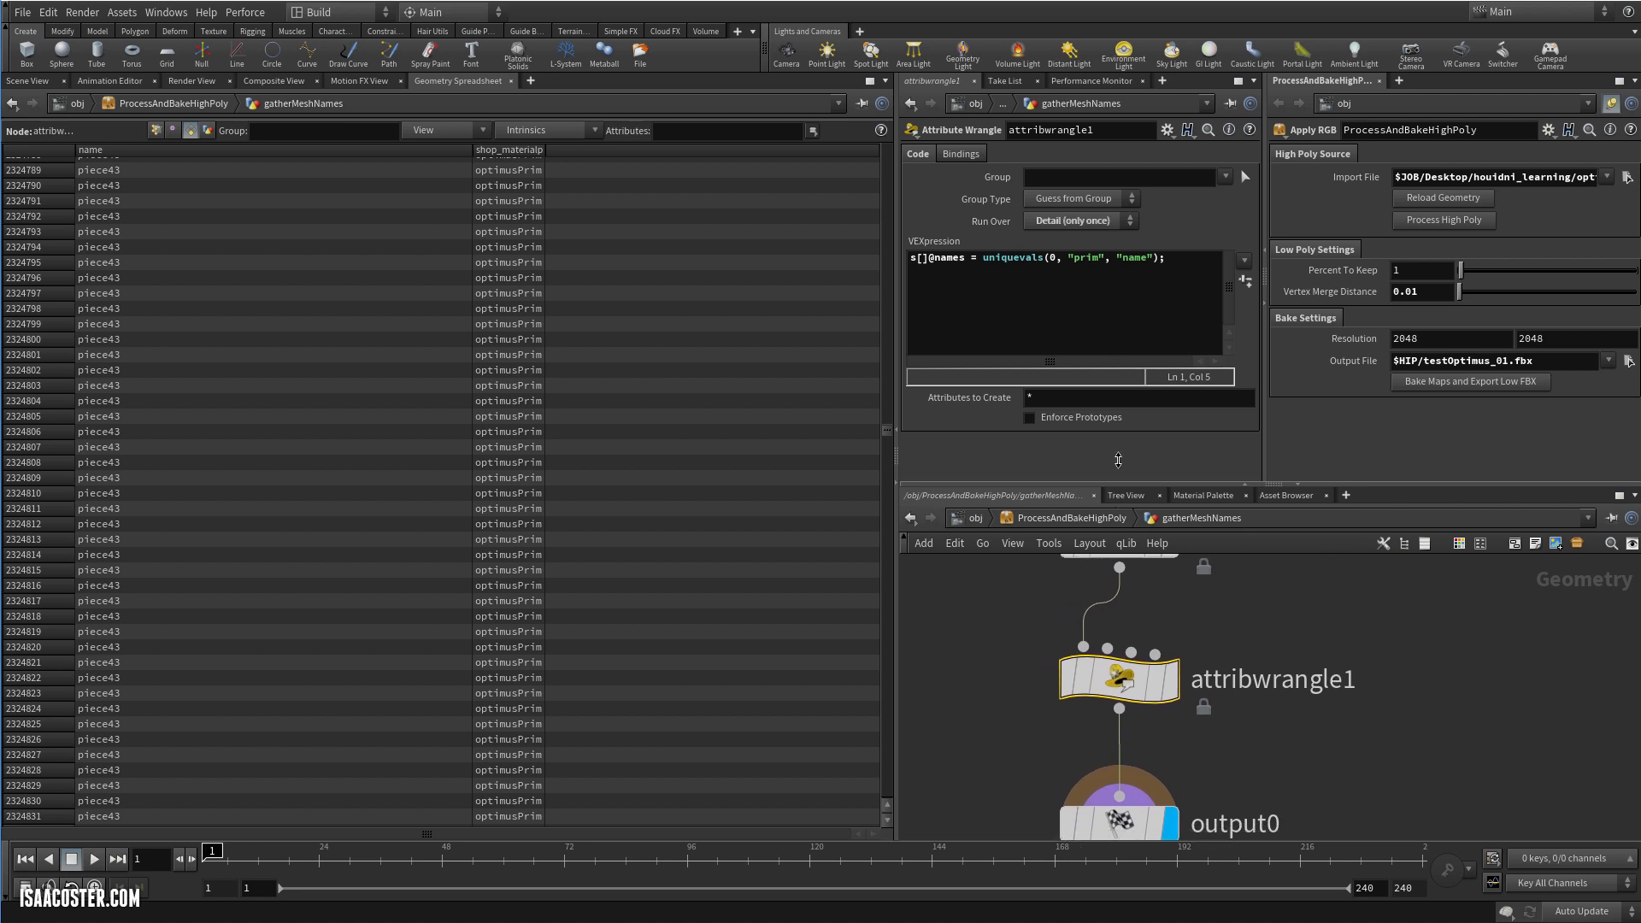
drag(1176, 259, 887, 249)
click(940, 272)
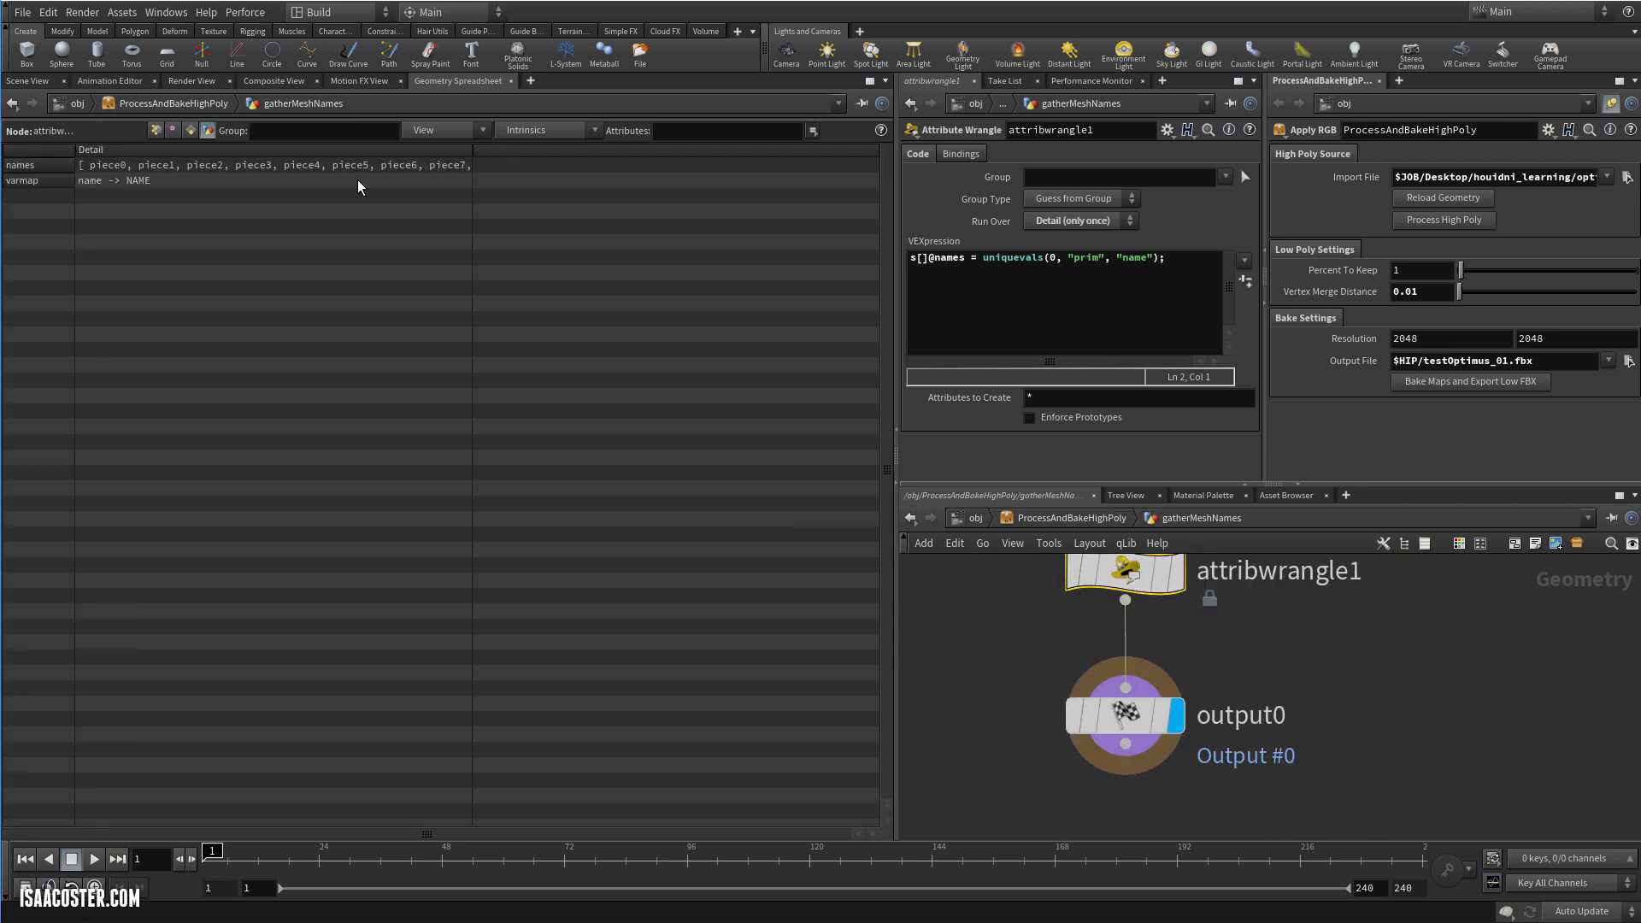
Widen the detail value column for attribwrangle1 to read more of the names array
drag(472, 149, 663, 152)
drag(663, 144, 788, 150)
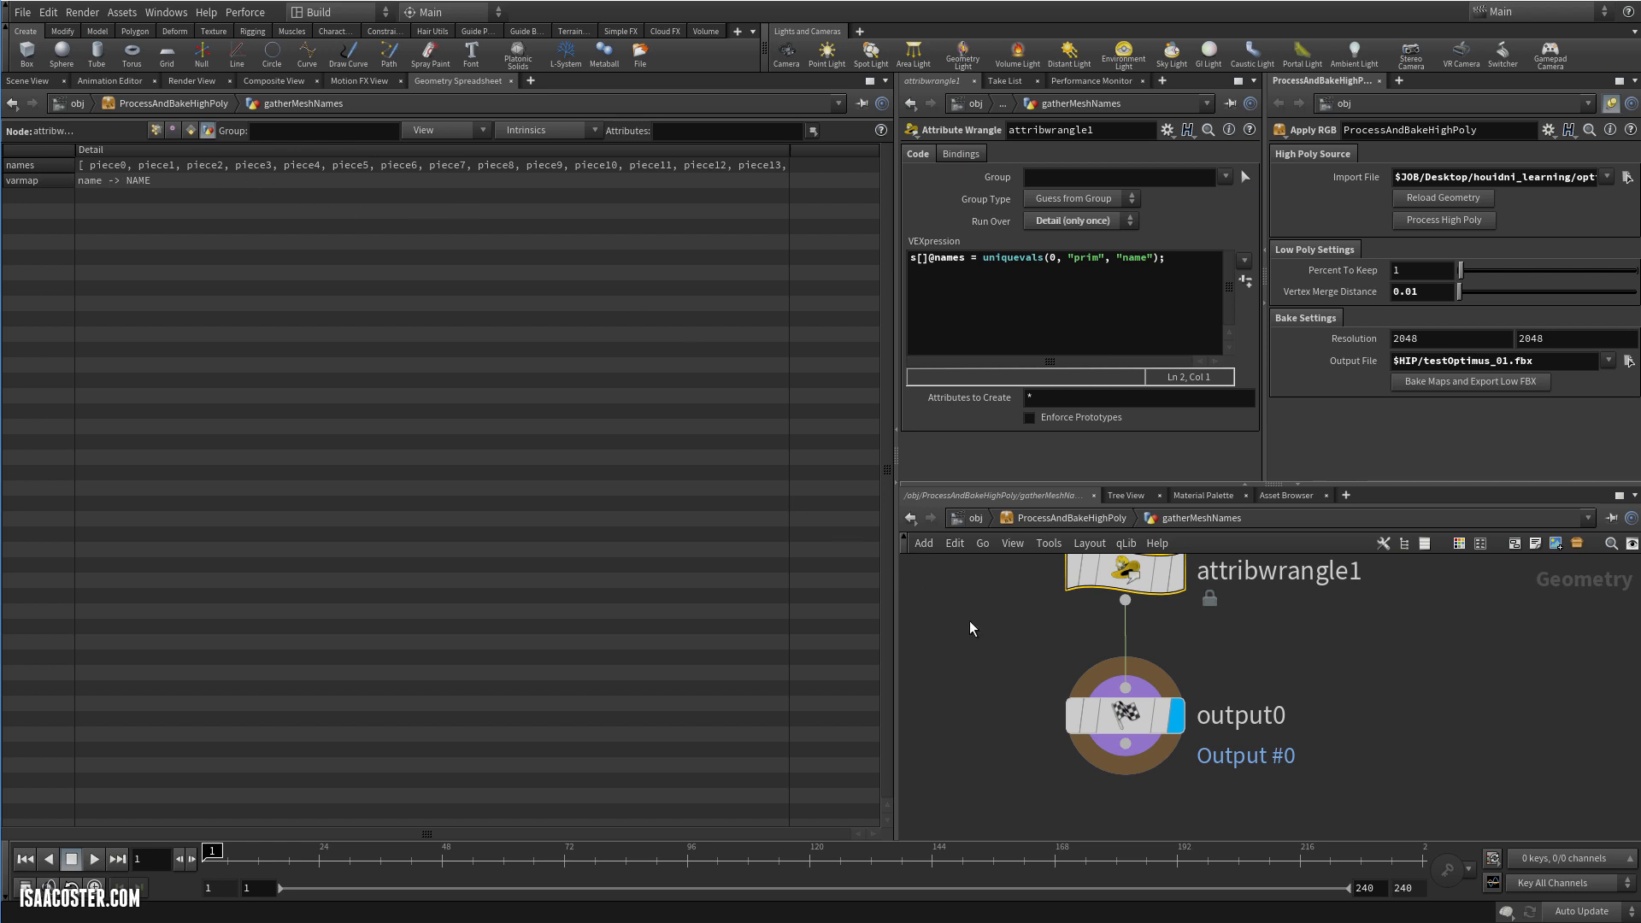
scroll(1196, 730, down, 1)
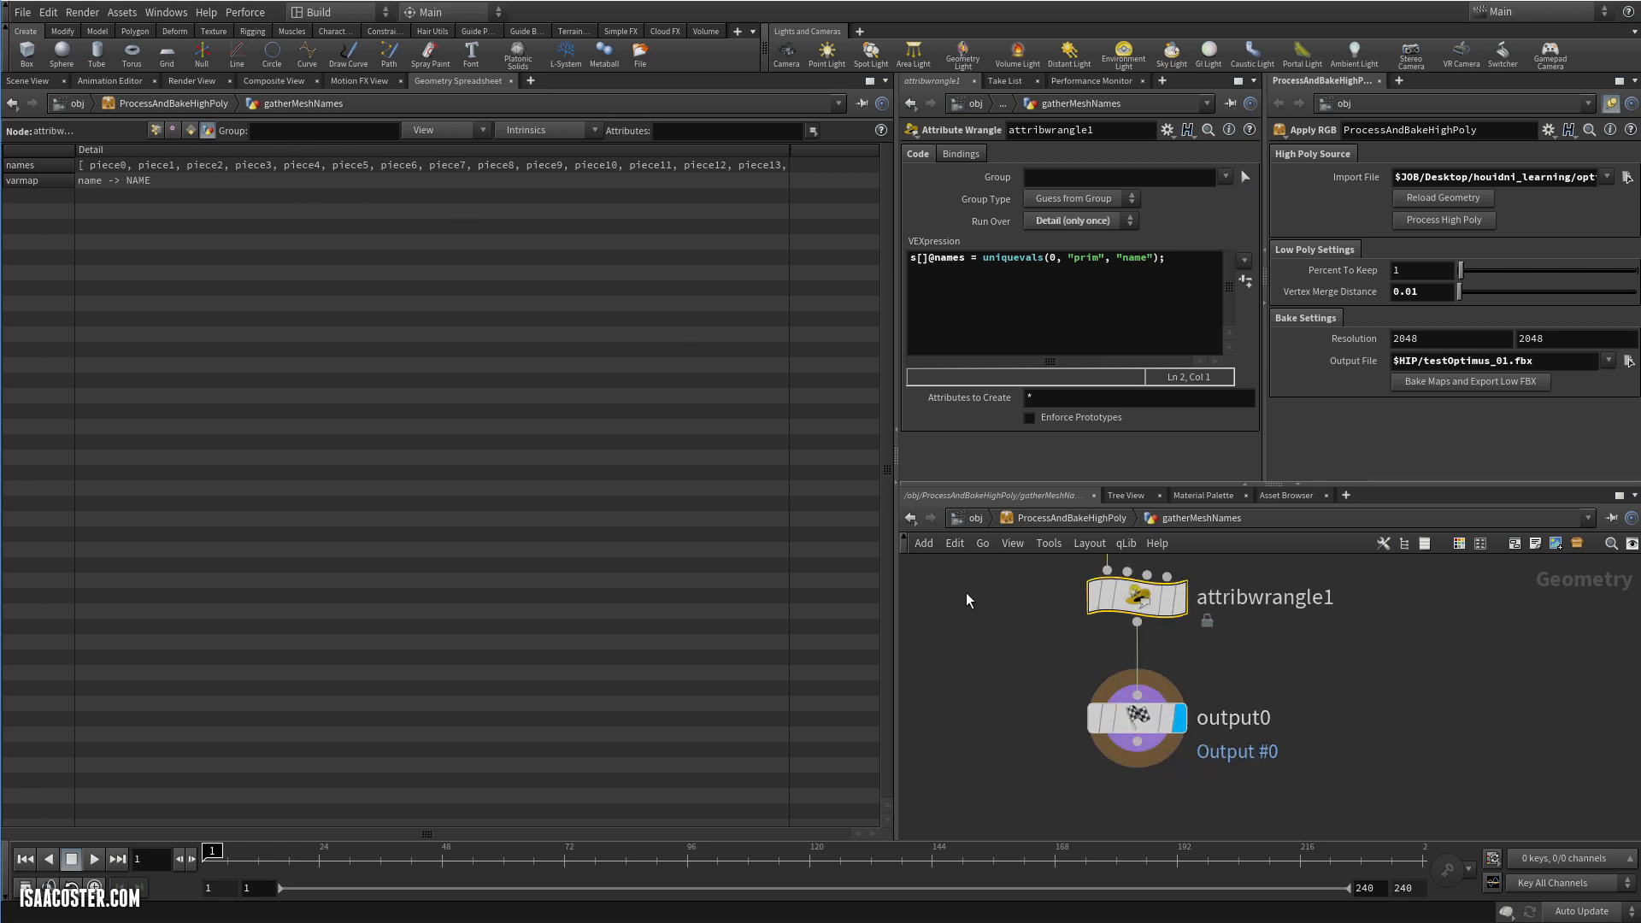
Go up to ProcessAndBakeHighPoly and open the applyColor network, viewing it from its output node
click(1099, 521)
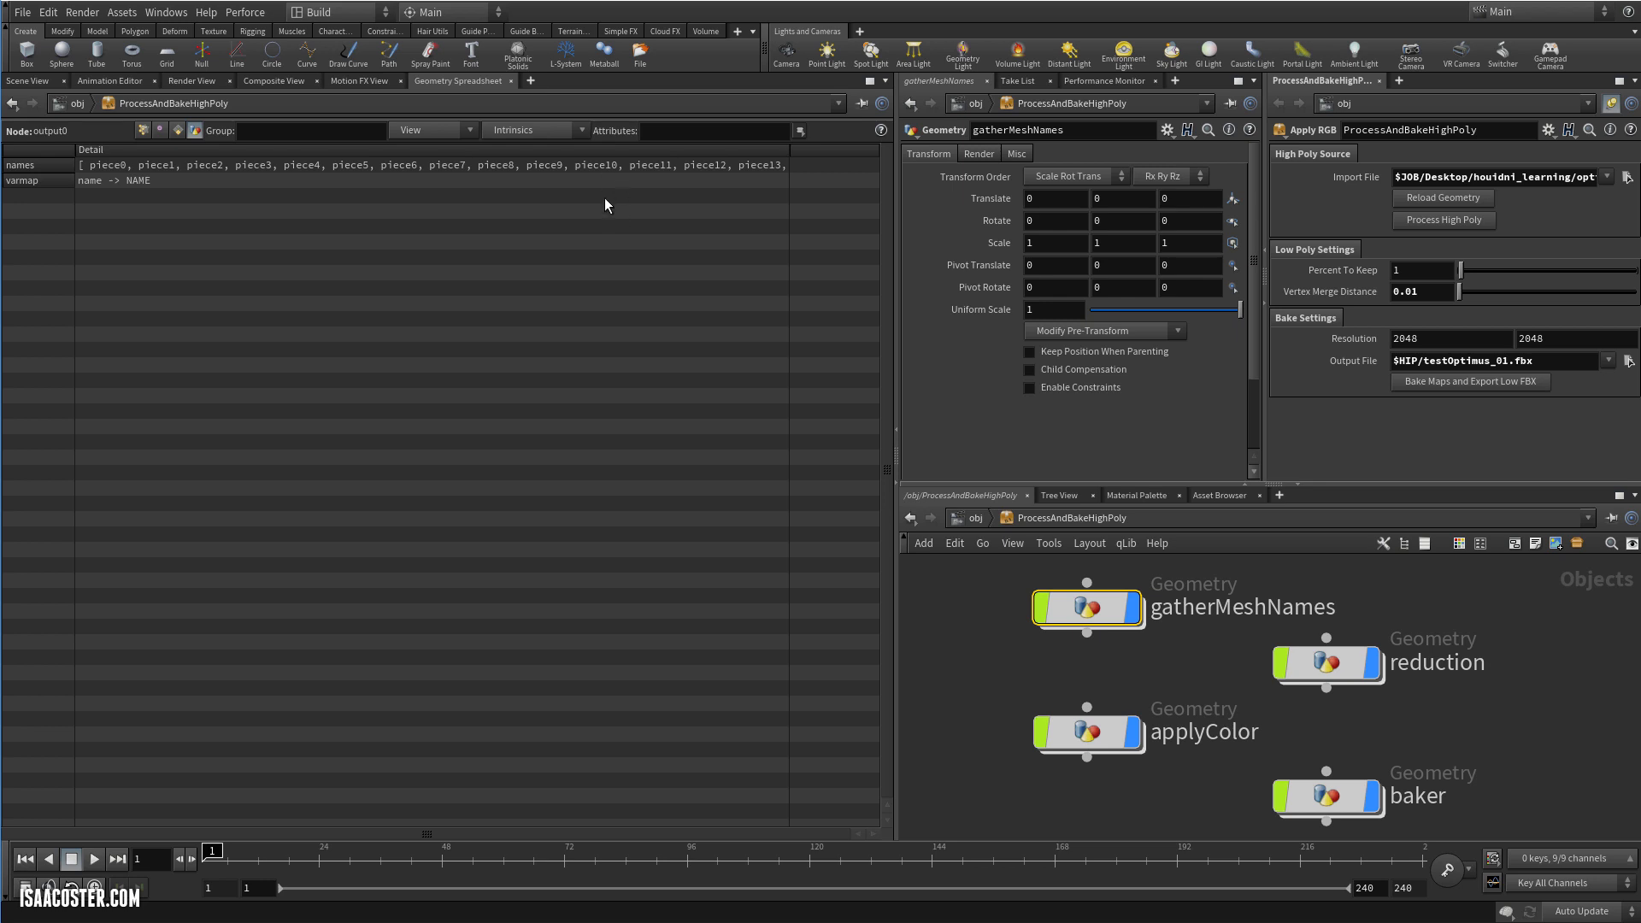
mouse_move(1119, 730)
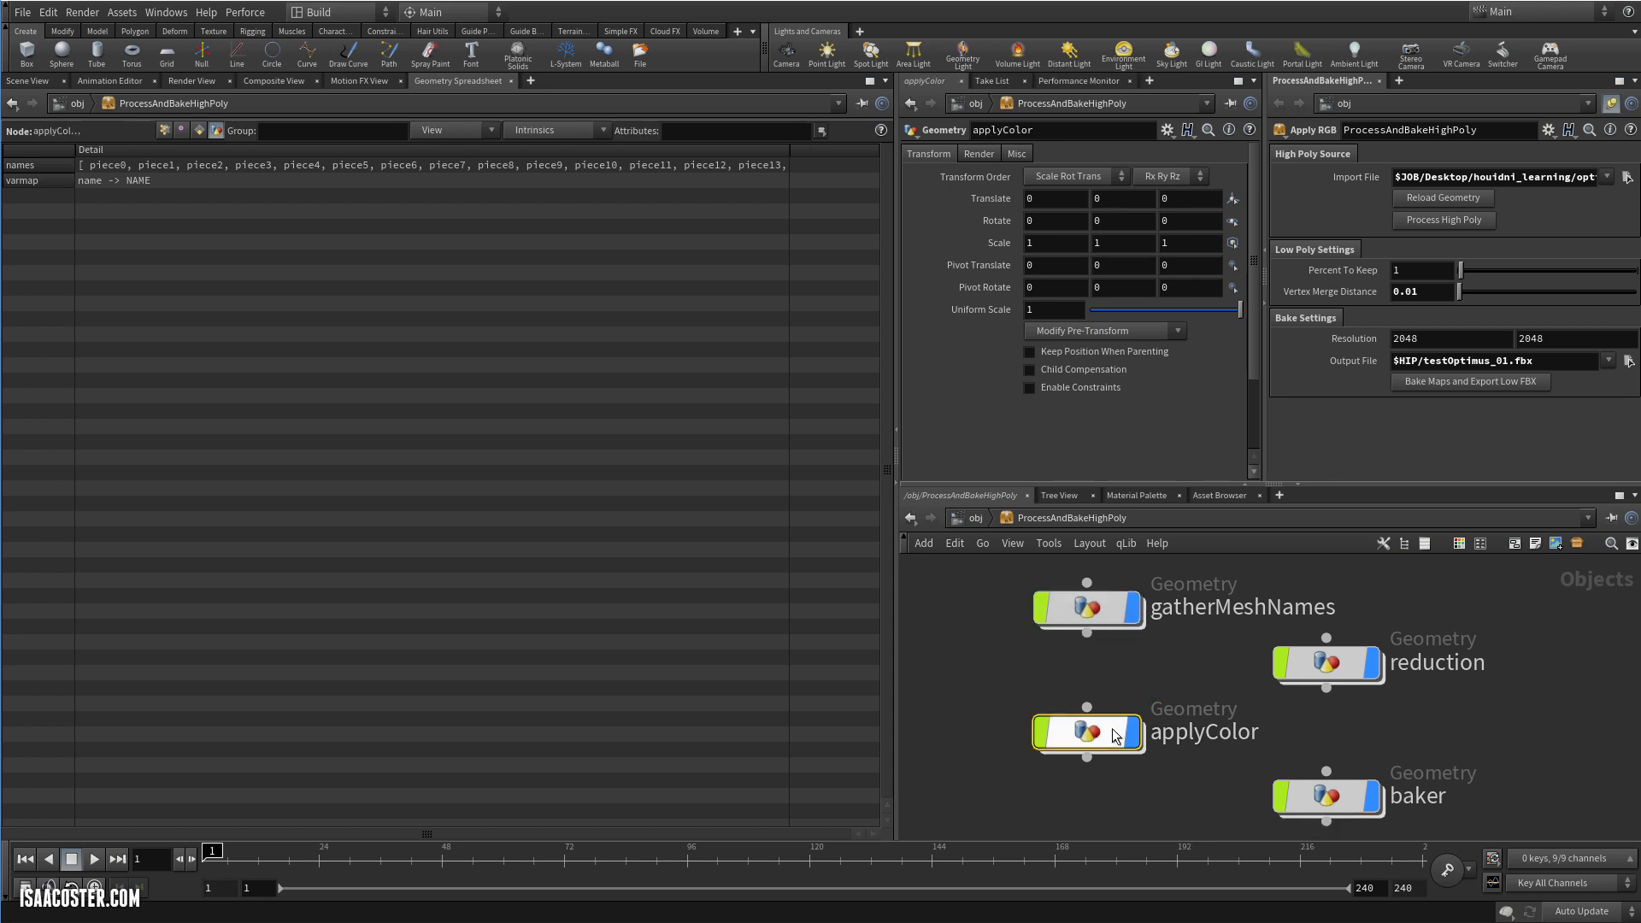
double_click(1115, 734)
scroll(1279, 700, down, 12)
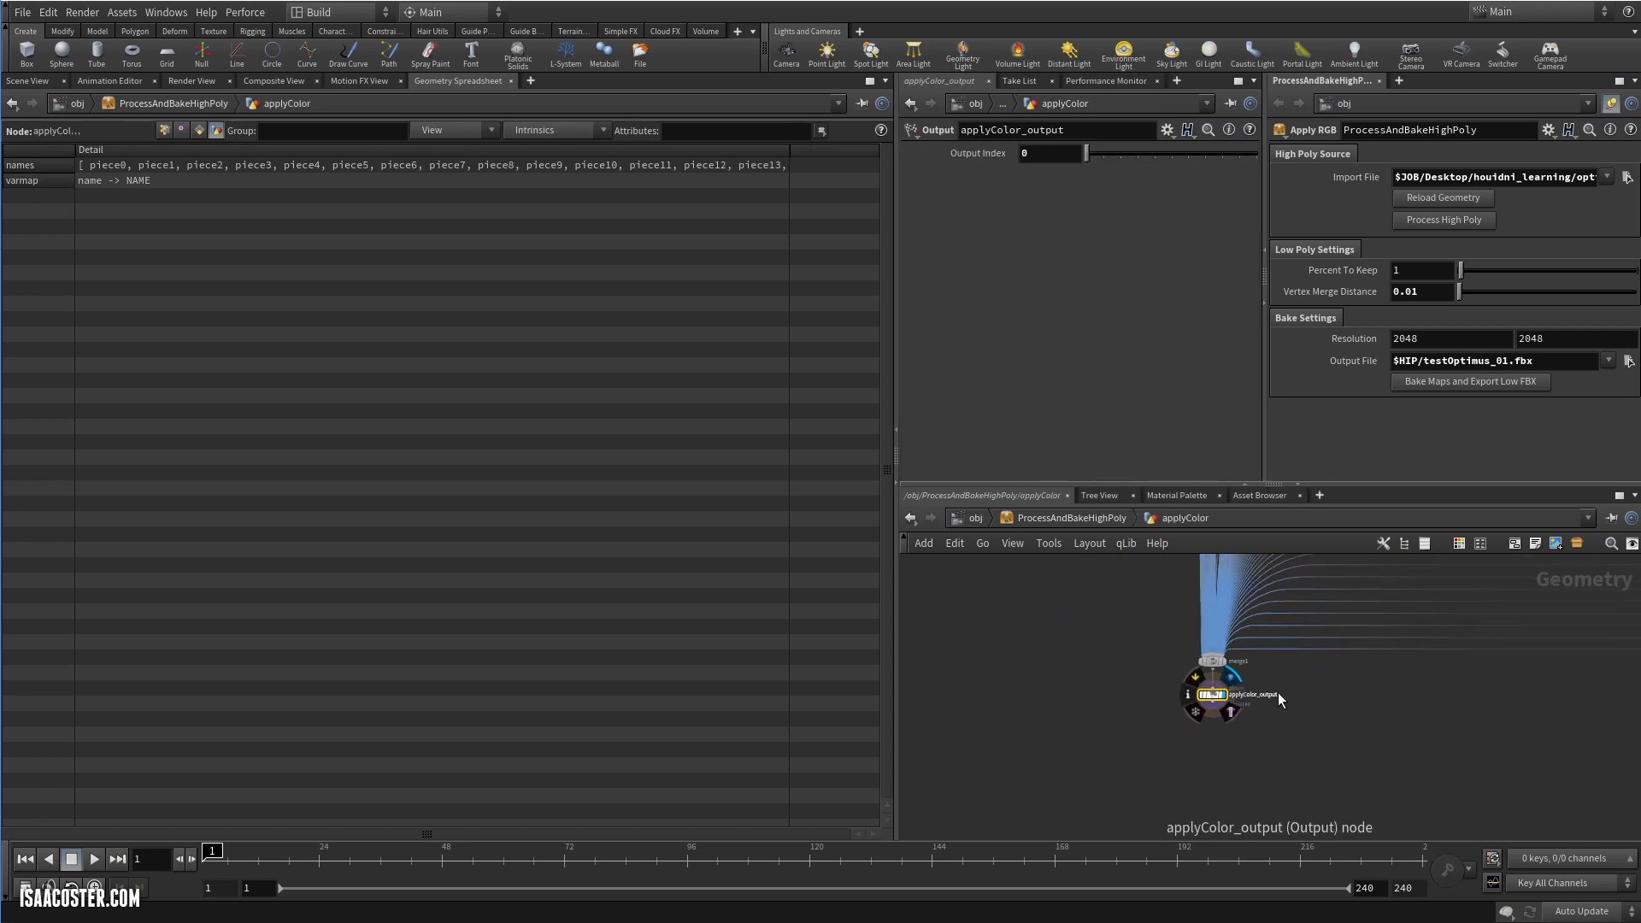
Examine the long row of Object Merge and Color node pairs feeding the merge in applyColor
middle_drag(1193, 654, 1148, 704)
scroll(1192, 640, up, 2)
scroll(1191, 640, up, 3)
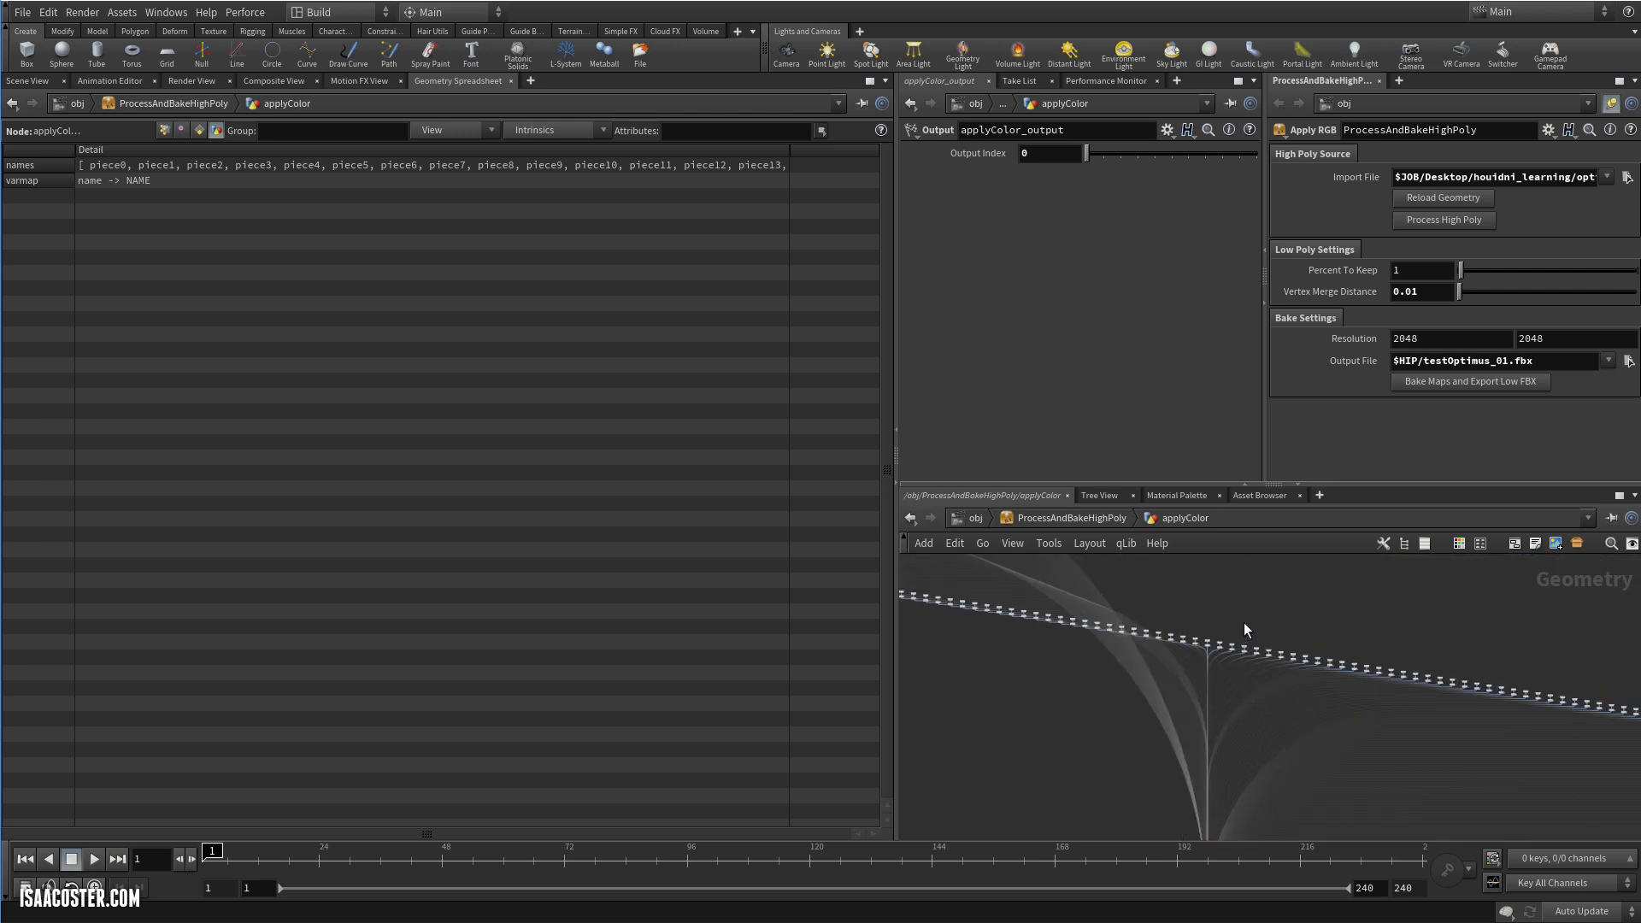
scroll(1245, 629, down, 2)
middle_drag(1359, 668, 1291, 668)
scroll(1214, 649, up, 3)
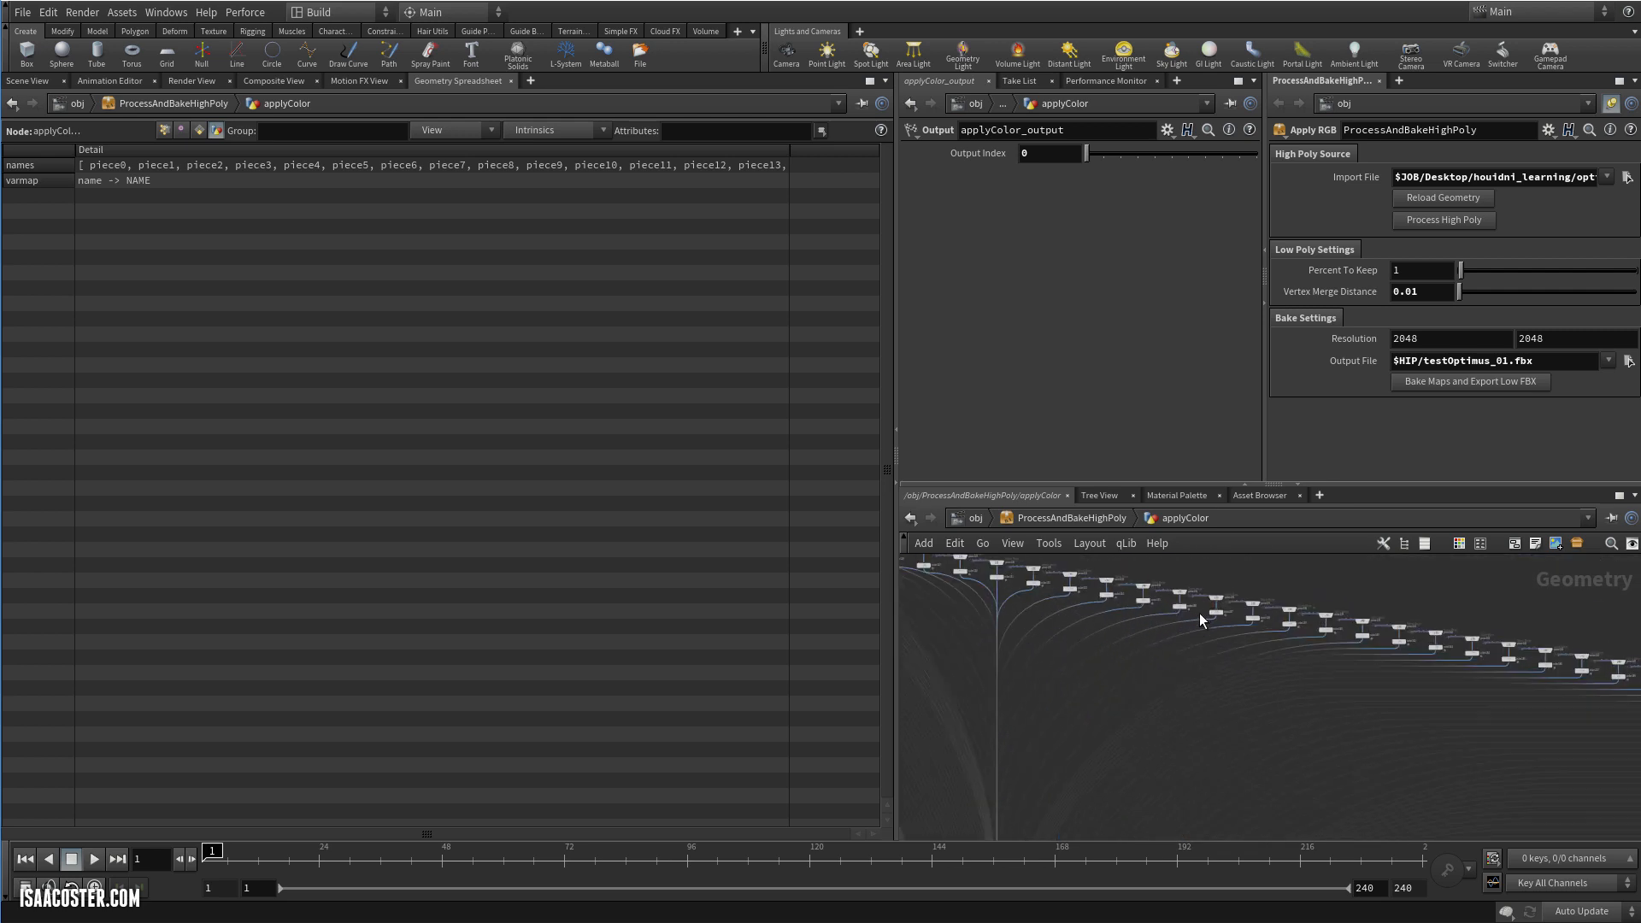
scroll(1198, 612, up, 3)
scroll(1243, 612, up, 3)
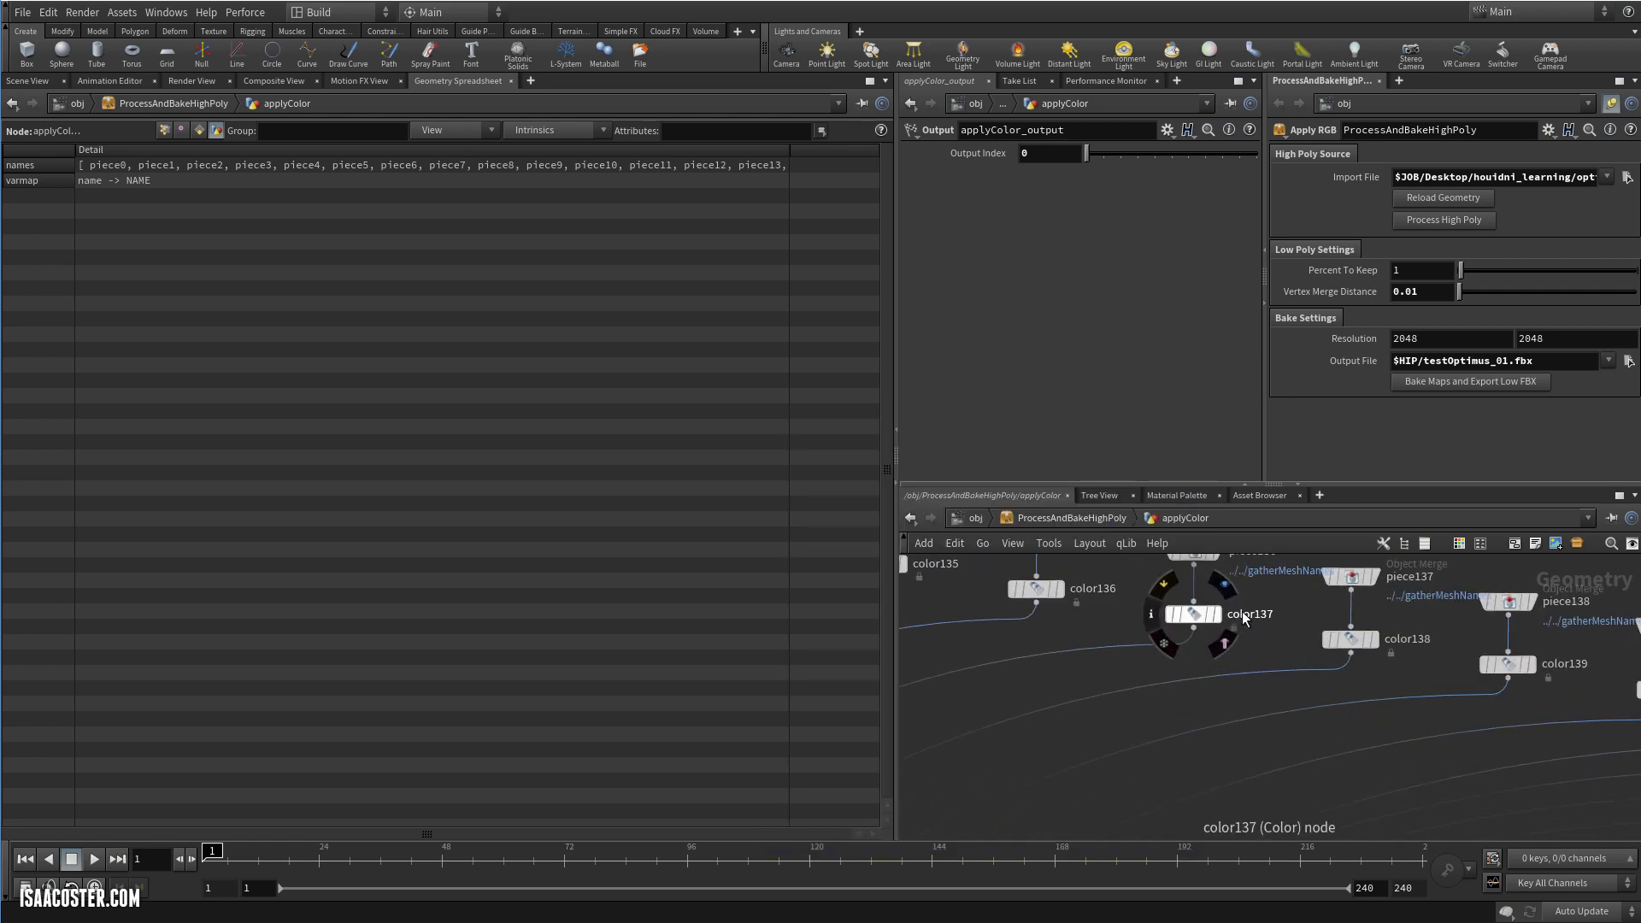
Inspect the piece136 Object Merge parameters, focusing on its Object 1 path to gatherMeshNames
middle_drag(1309, 614, 1391, 727)
scroll(1330, 709, up, 3)
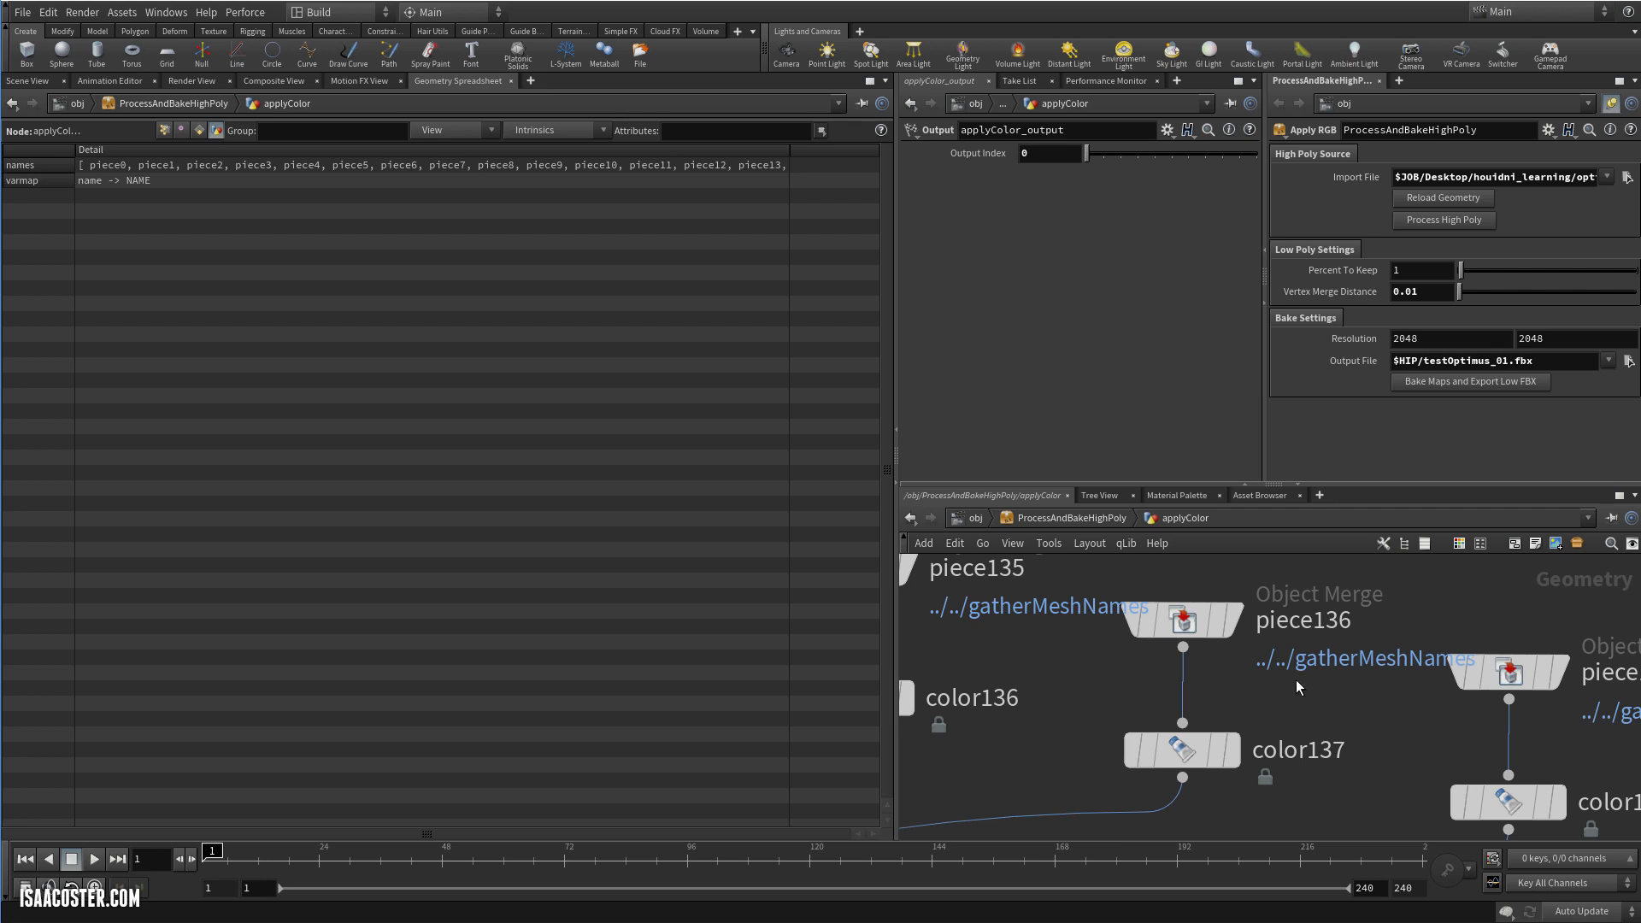
click(1186, 620)
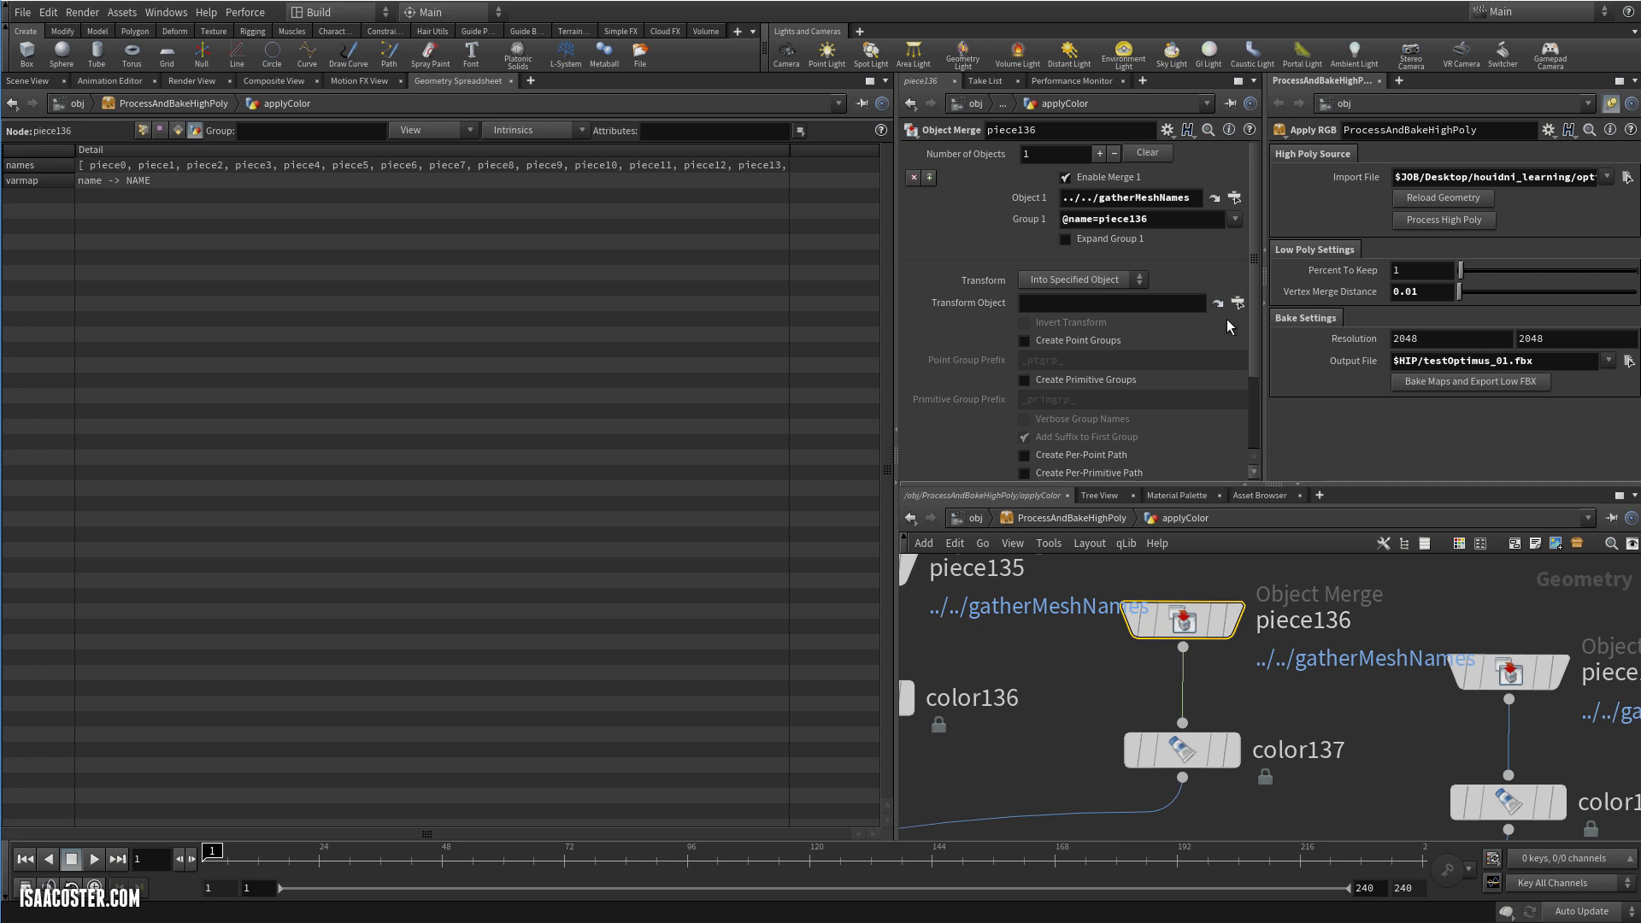
click(1101, 196)
Return to the gatherMeshNames network and review attribwrangle1 and output0 at the end of its chain
click(1055, 517)
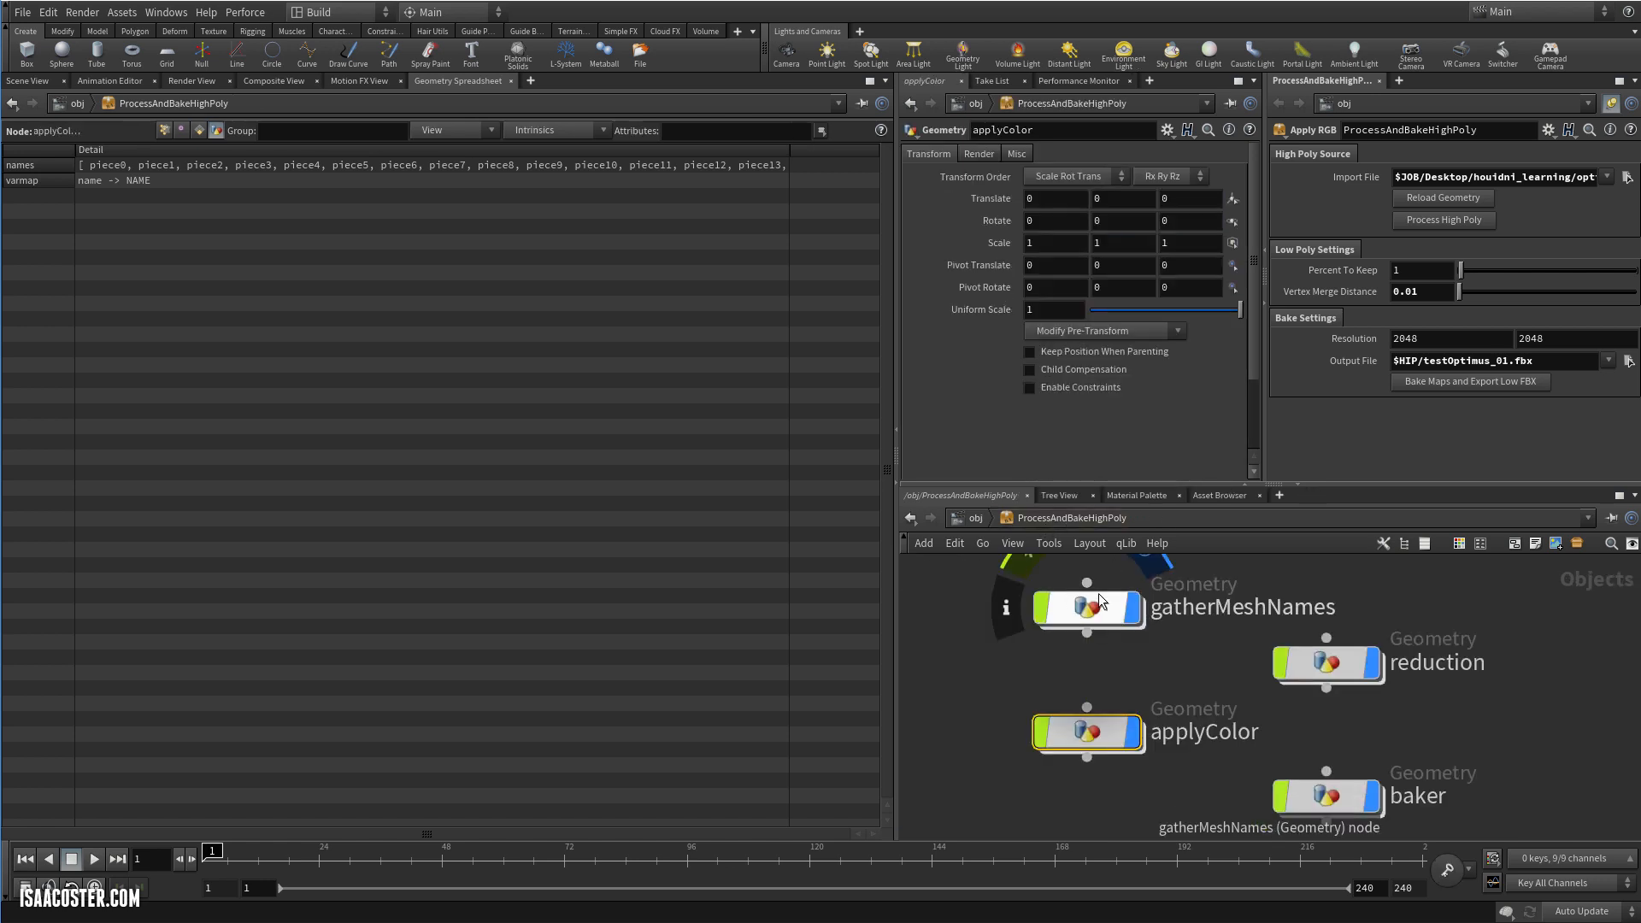
double_click(1113, 604)
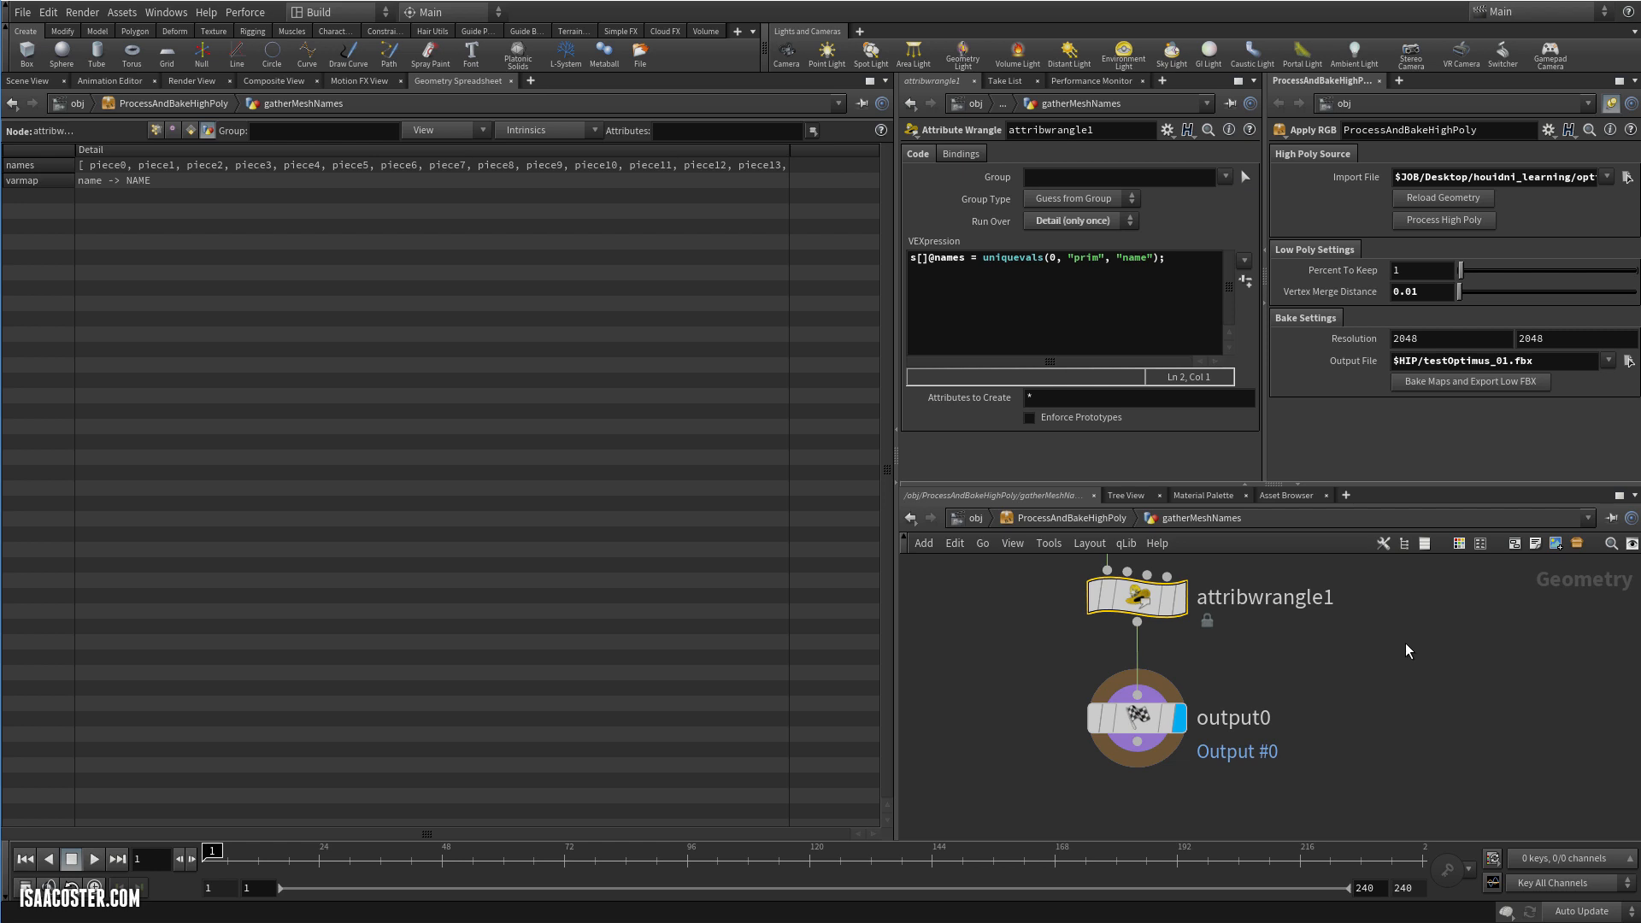
scroll(1405, 643, down, 3)
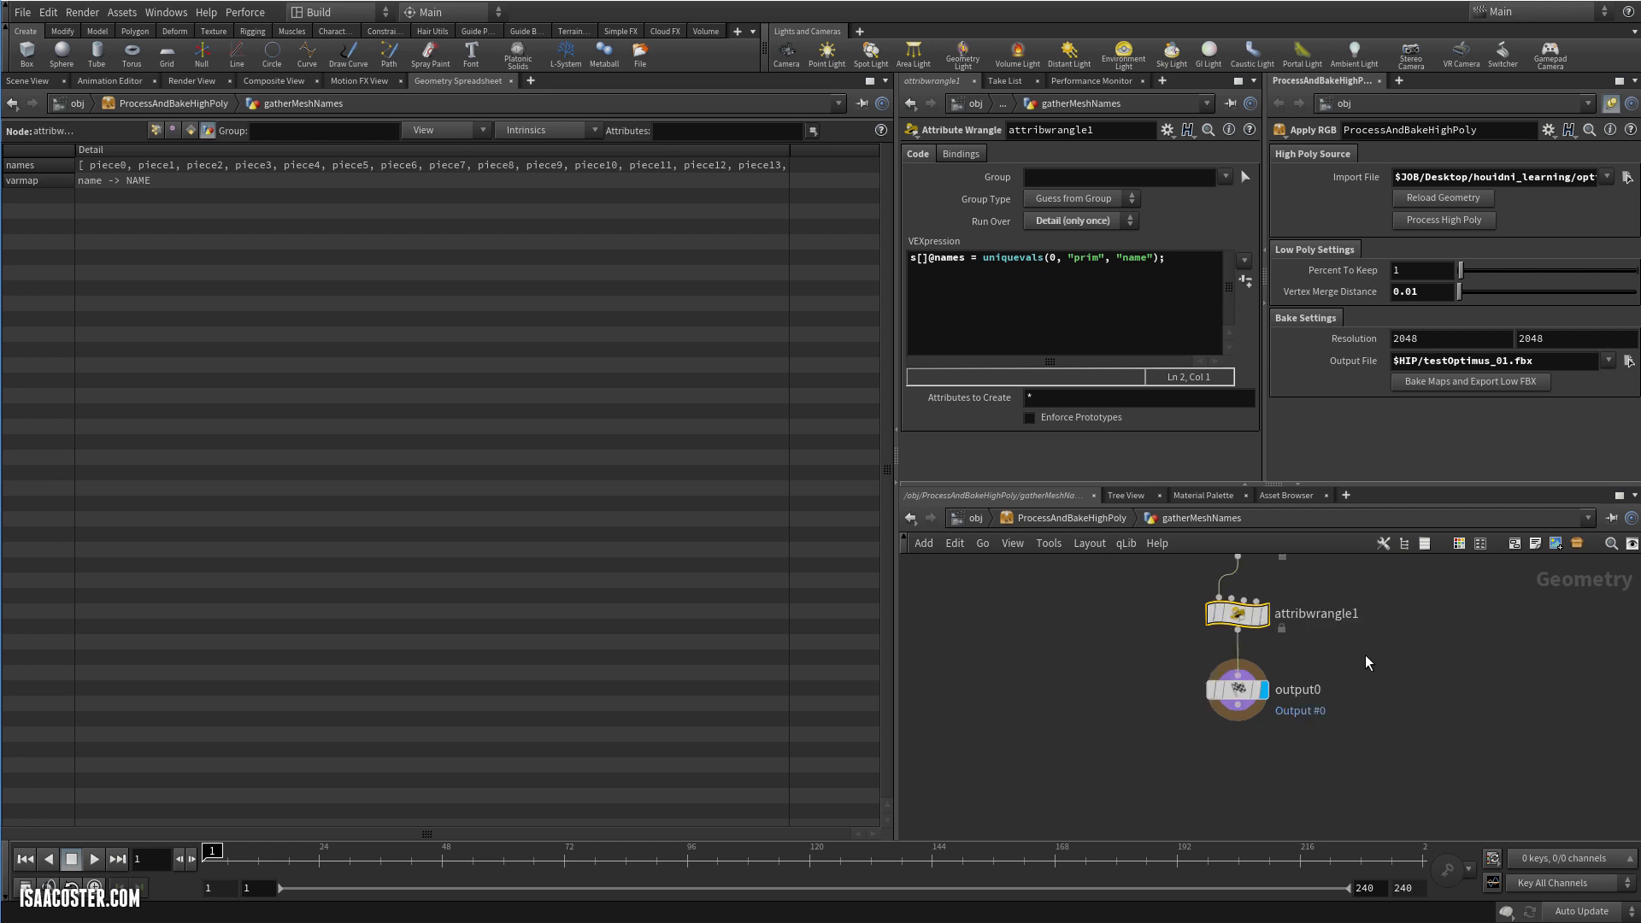
scroll(1366, 658, up, 2)
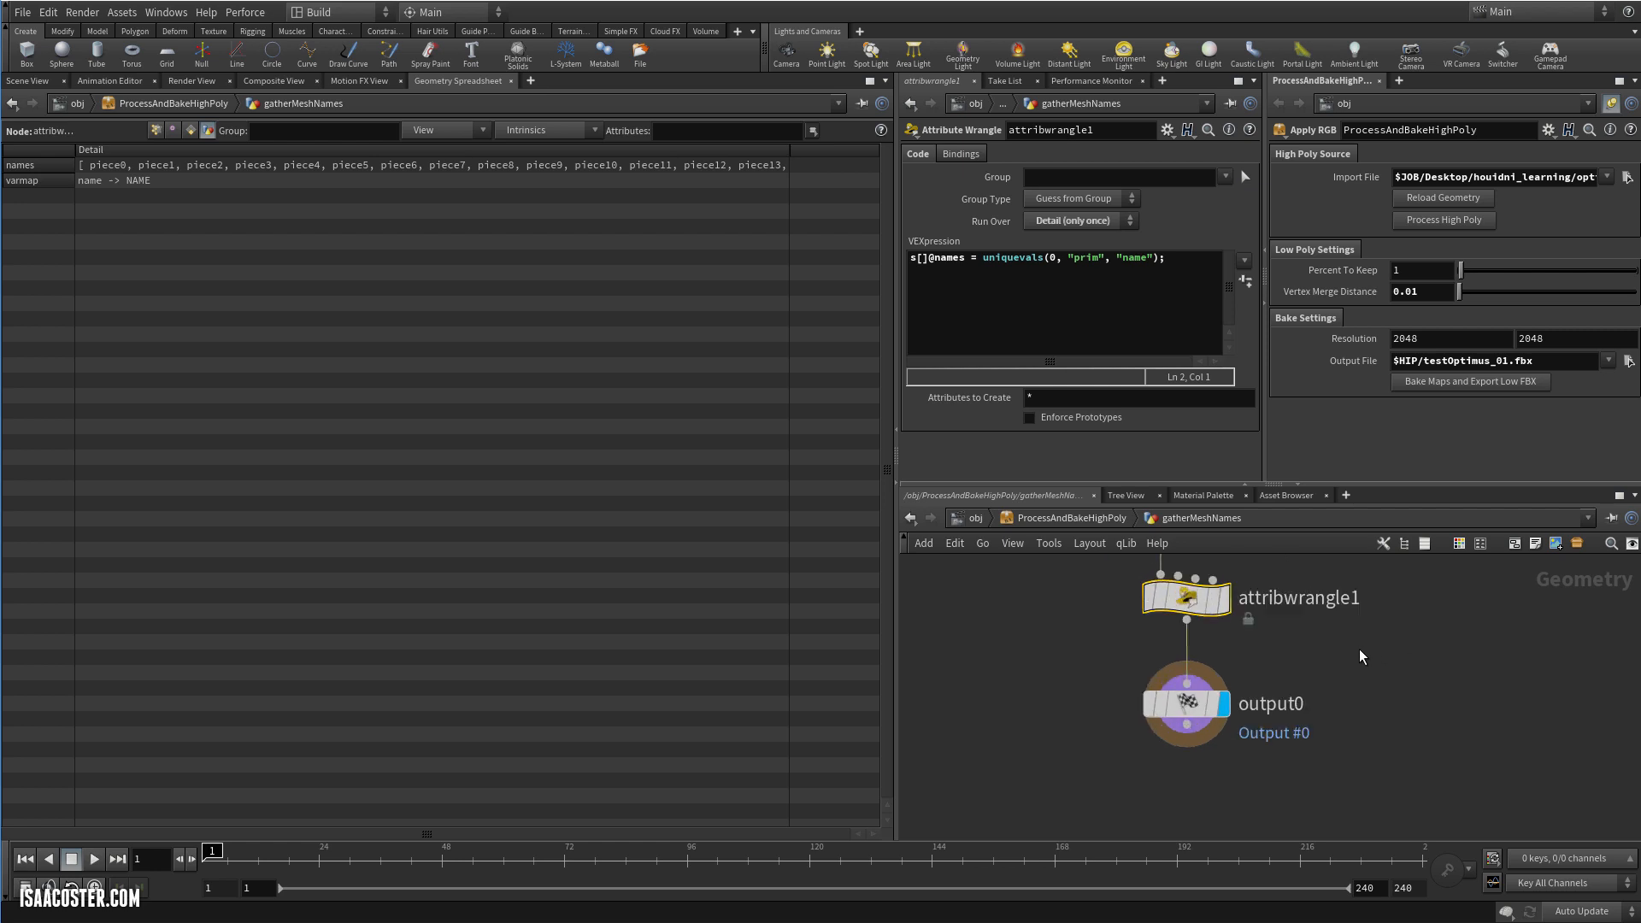
Go back to the object level and reopen applyColor inside ProcessAndBakeHighPoly
click(972, 518)
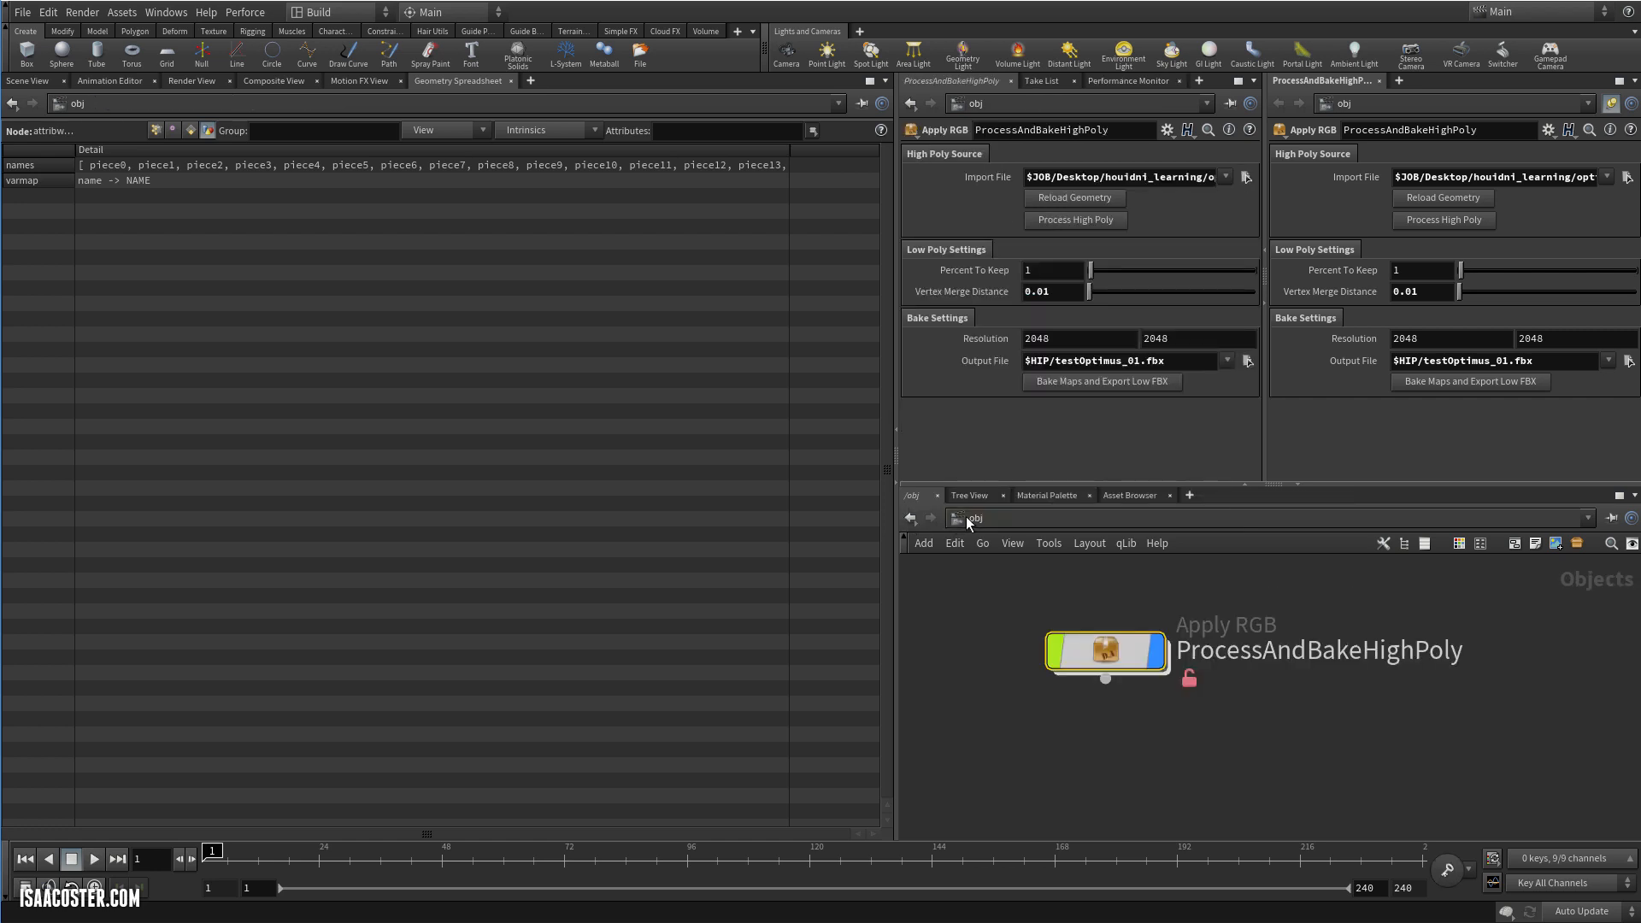
double_click(1105, 652)
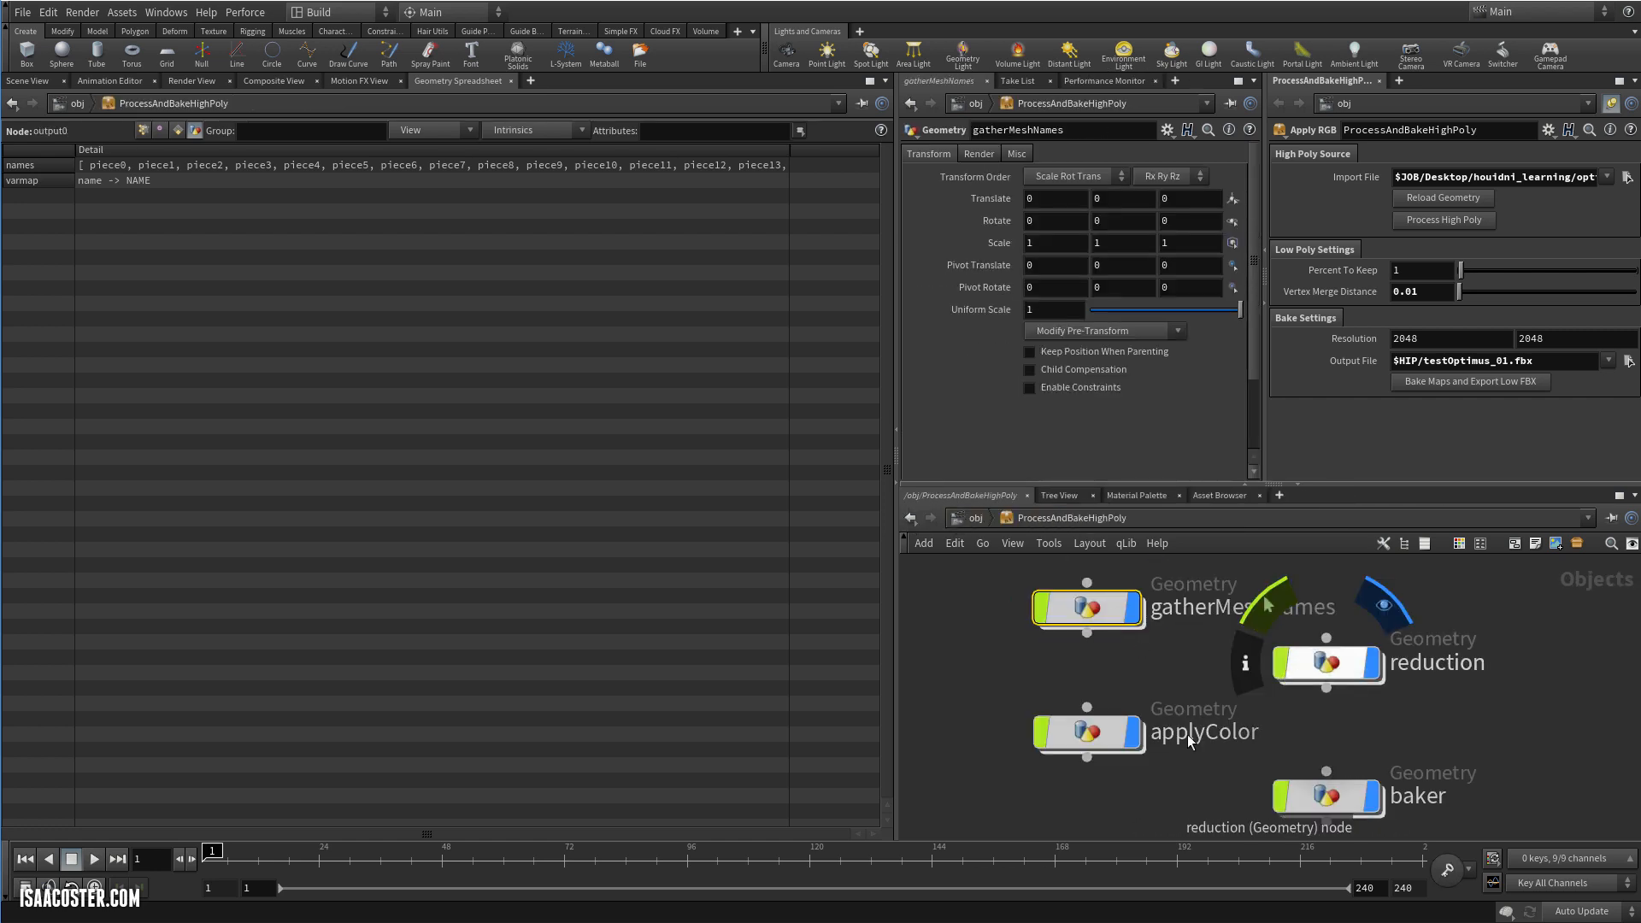
double_click(1114, 731)
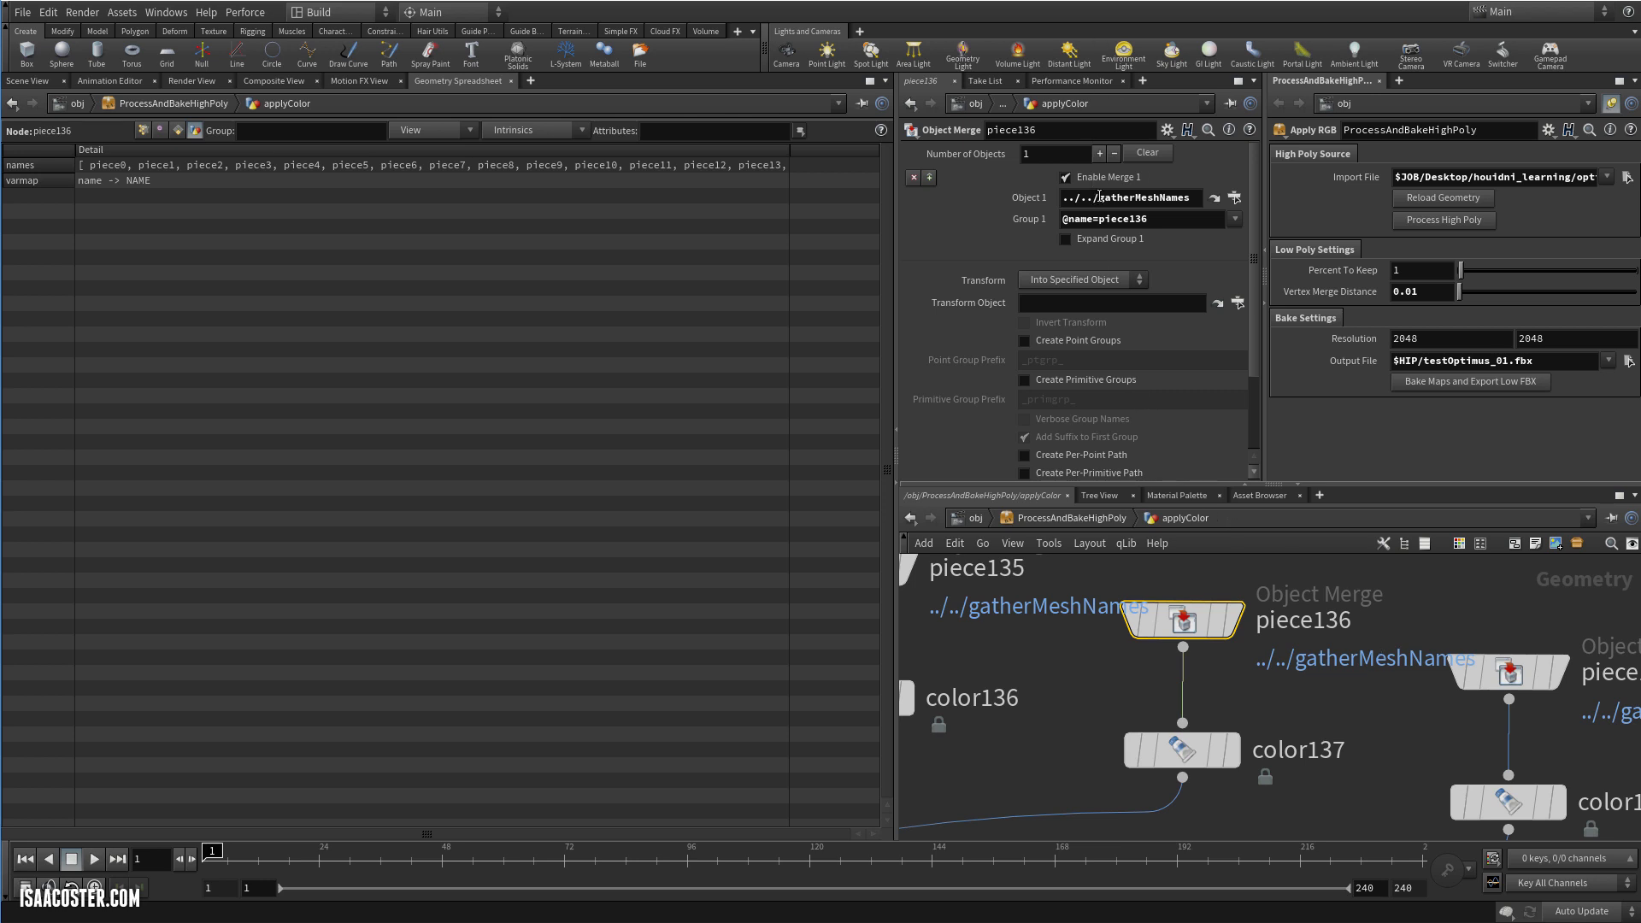
drag(1166, 218, 1060, 218)
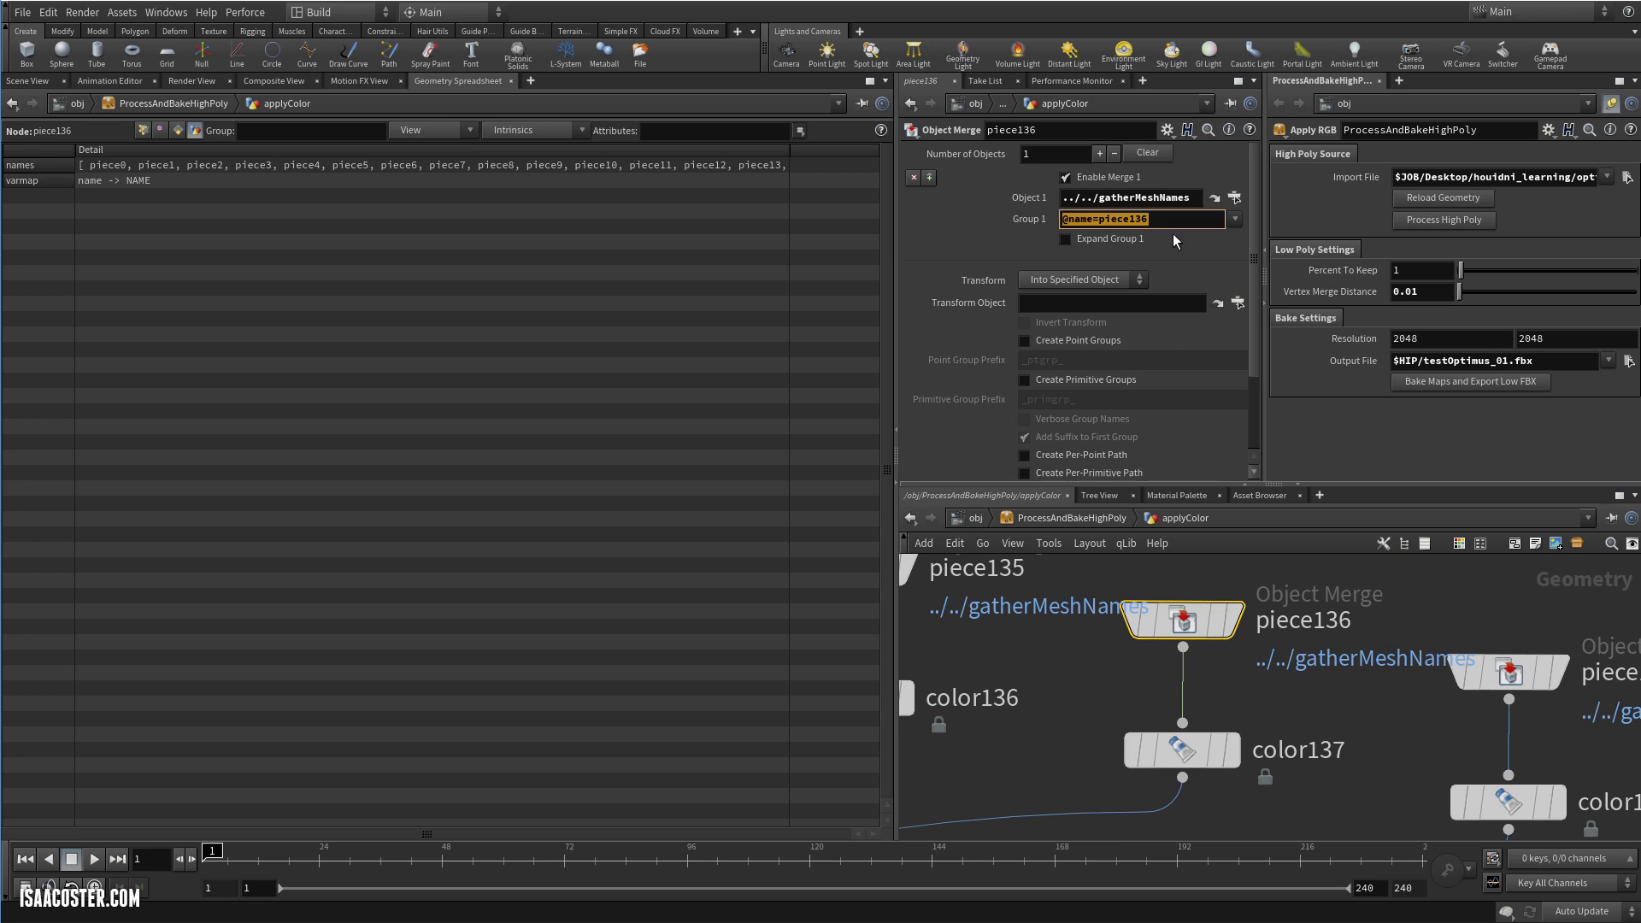
click(1139, 220)
drag(1149, 219, 1124, 218)
middle_drag(1270, 716, 1291, 618)
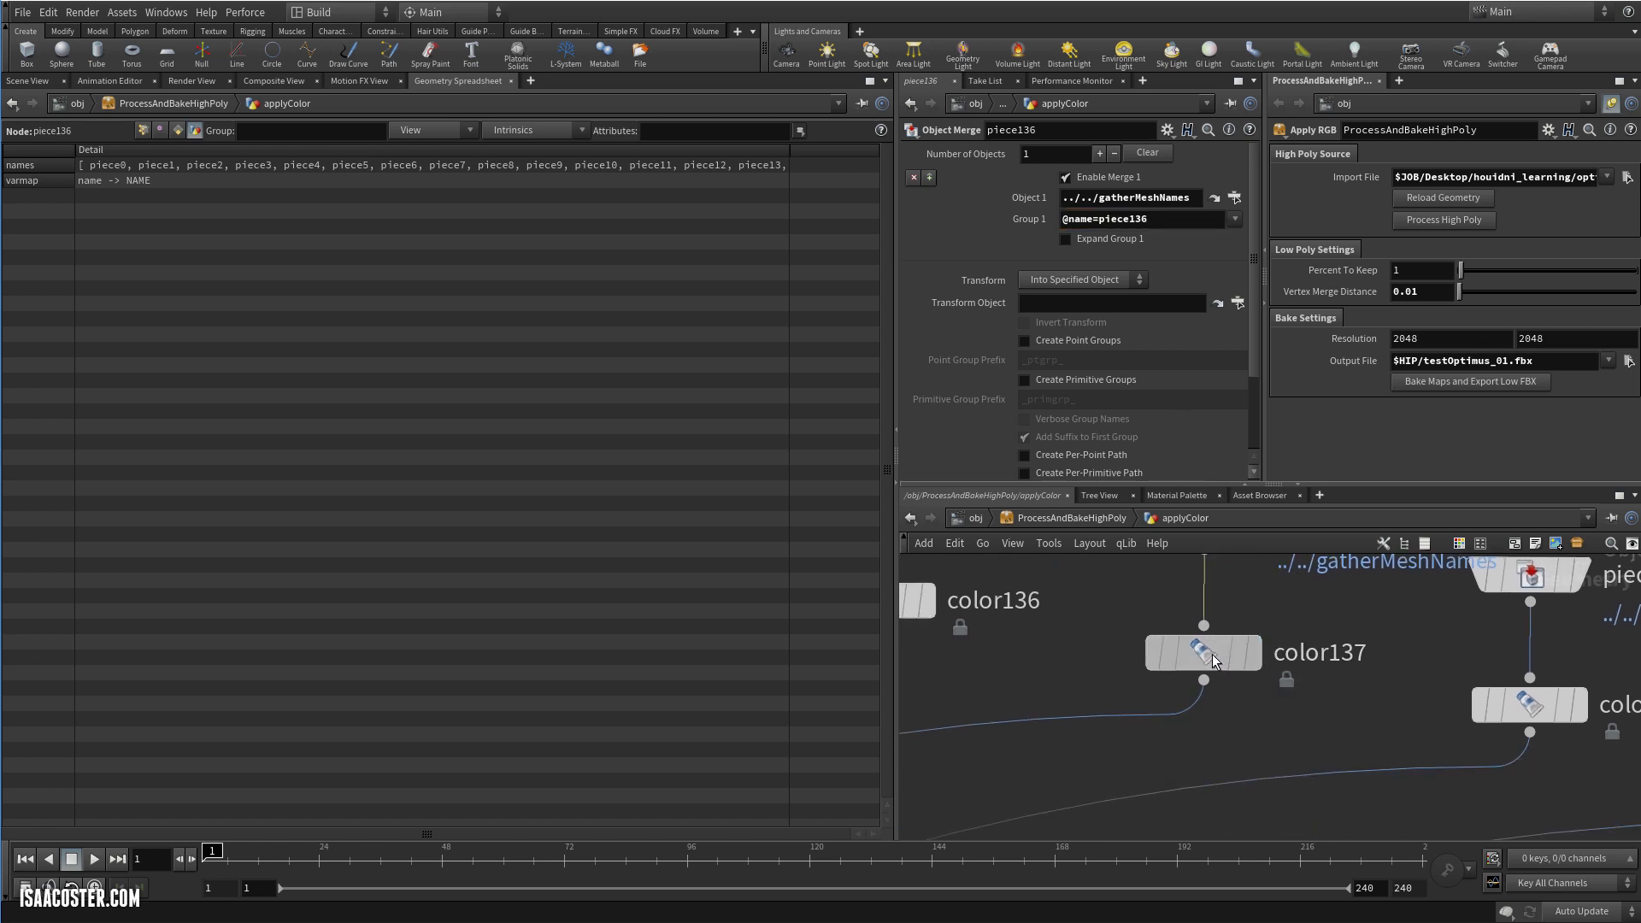
click(1212, 654)
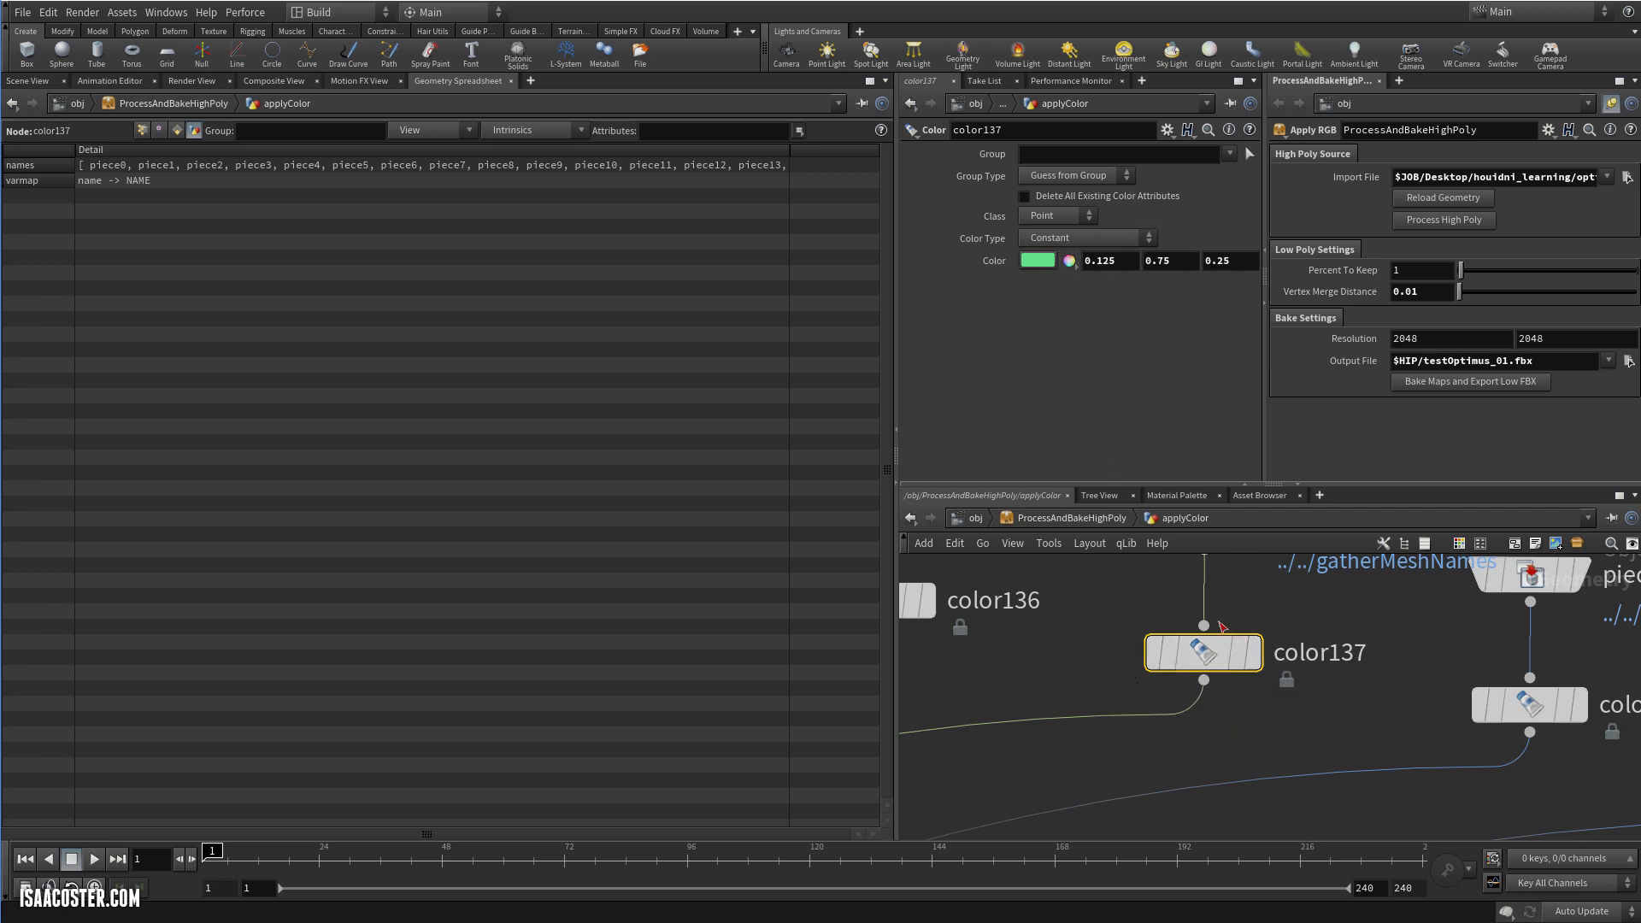
Follow the color137 output down the applyColor network to merge1 and the applyColor_output node
scroll(1218, 721, down, 3)
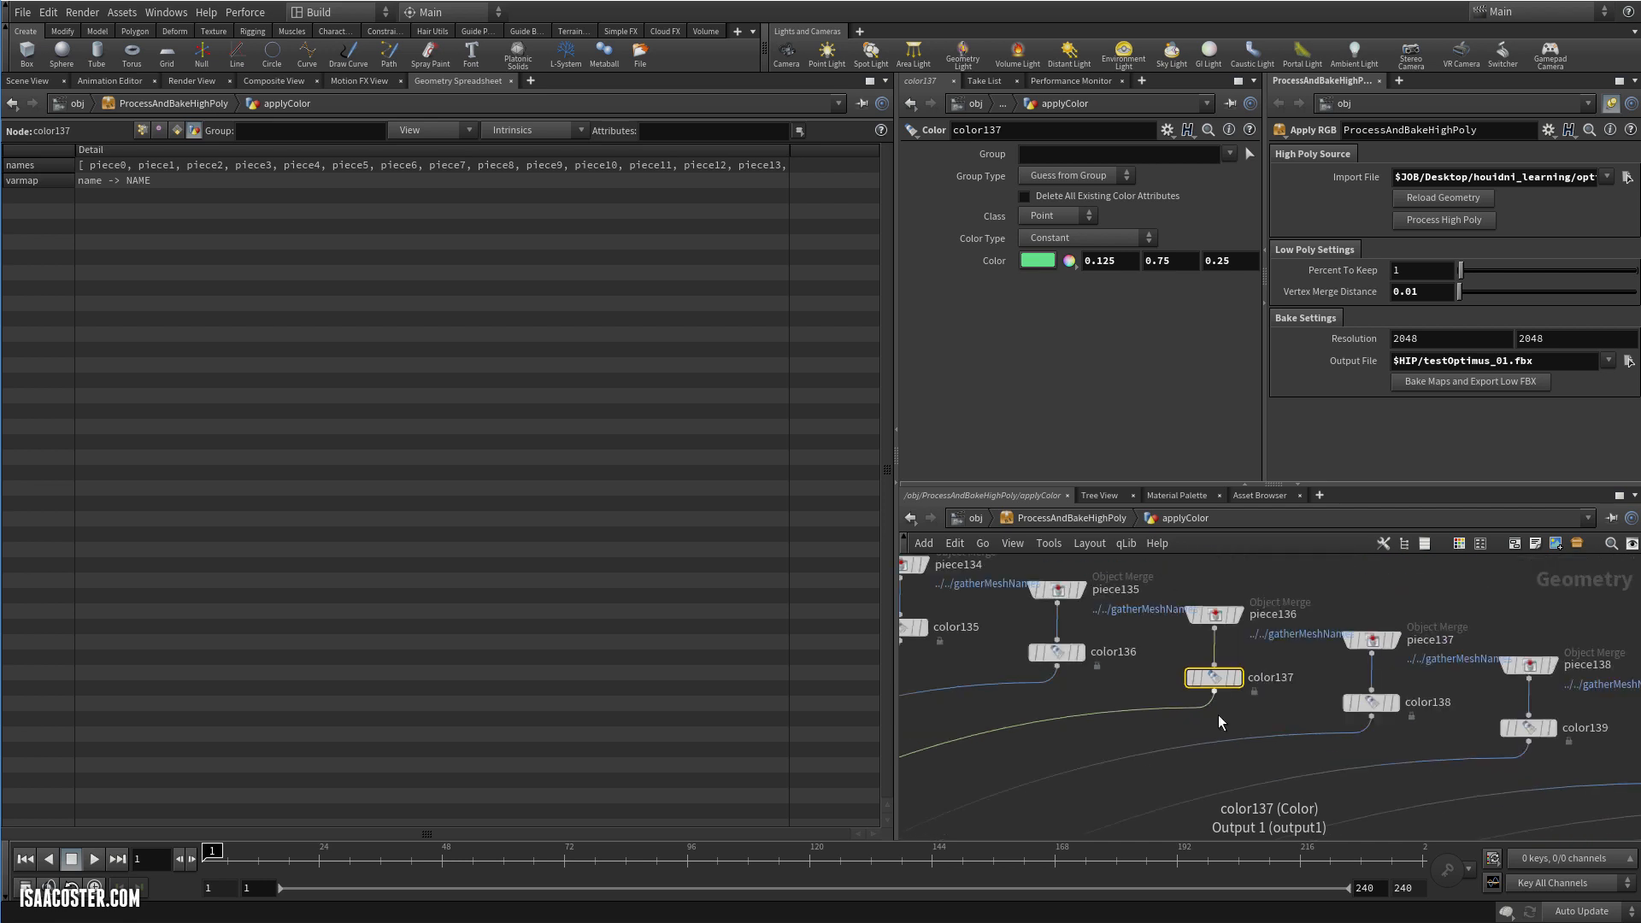
scroll(1222, 709, up, 4)
scroll(1231, 693, down, 4)
scroll(1247, 674, up, 8)
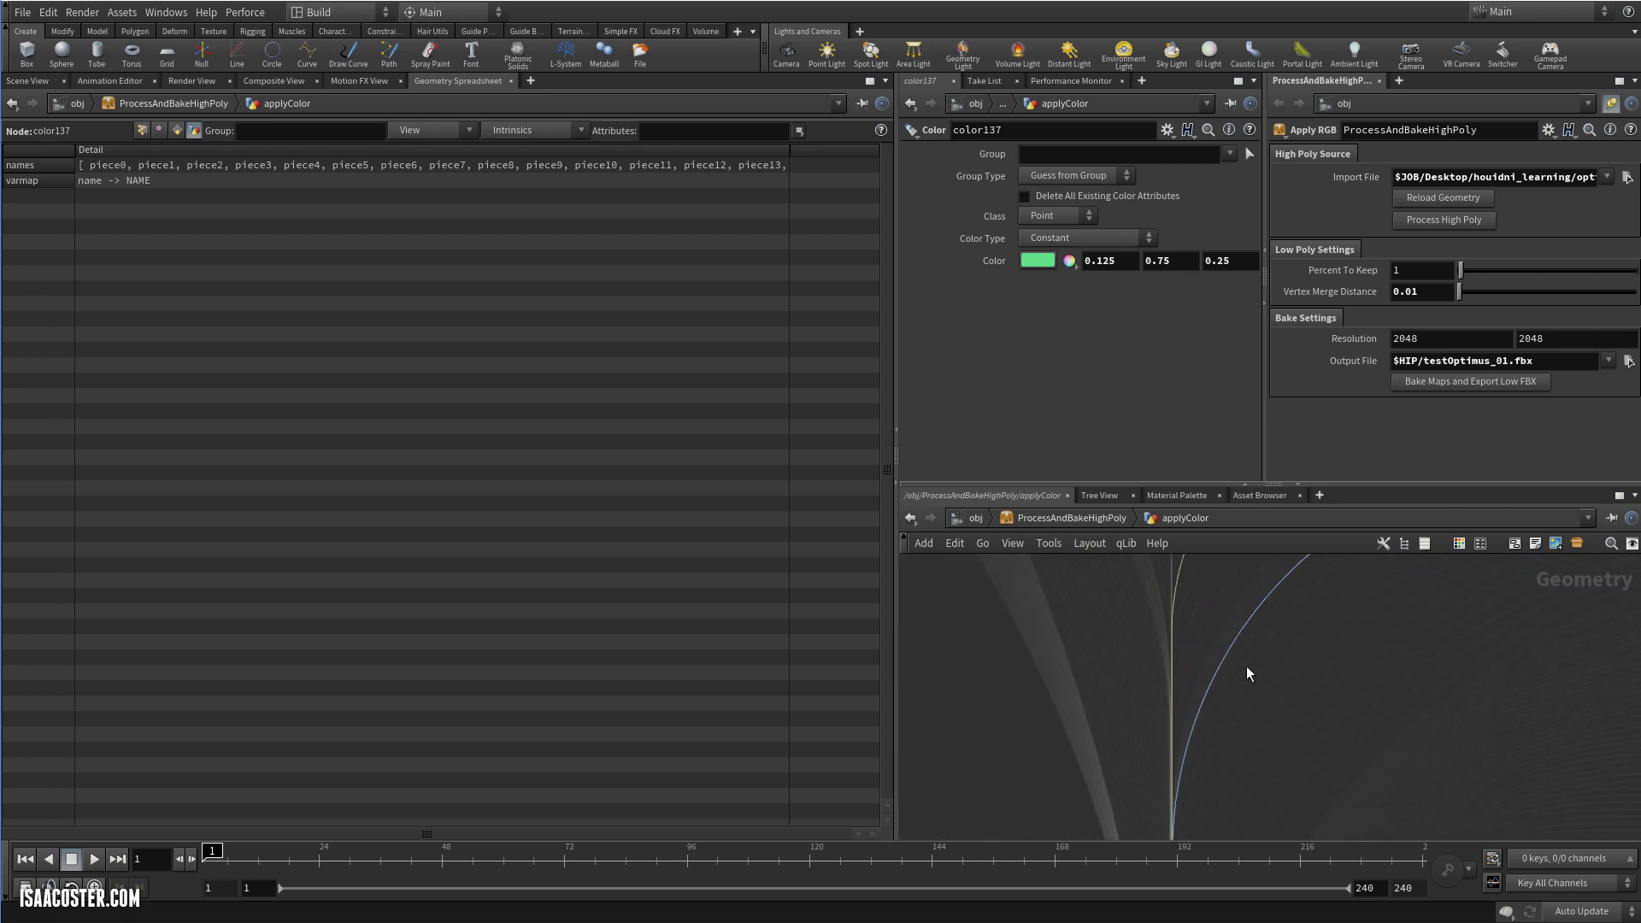
scroll(1248, 674, down, 6)
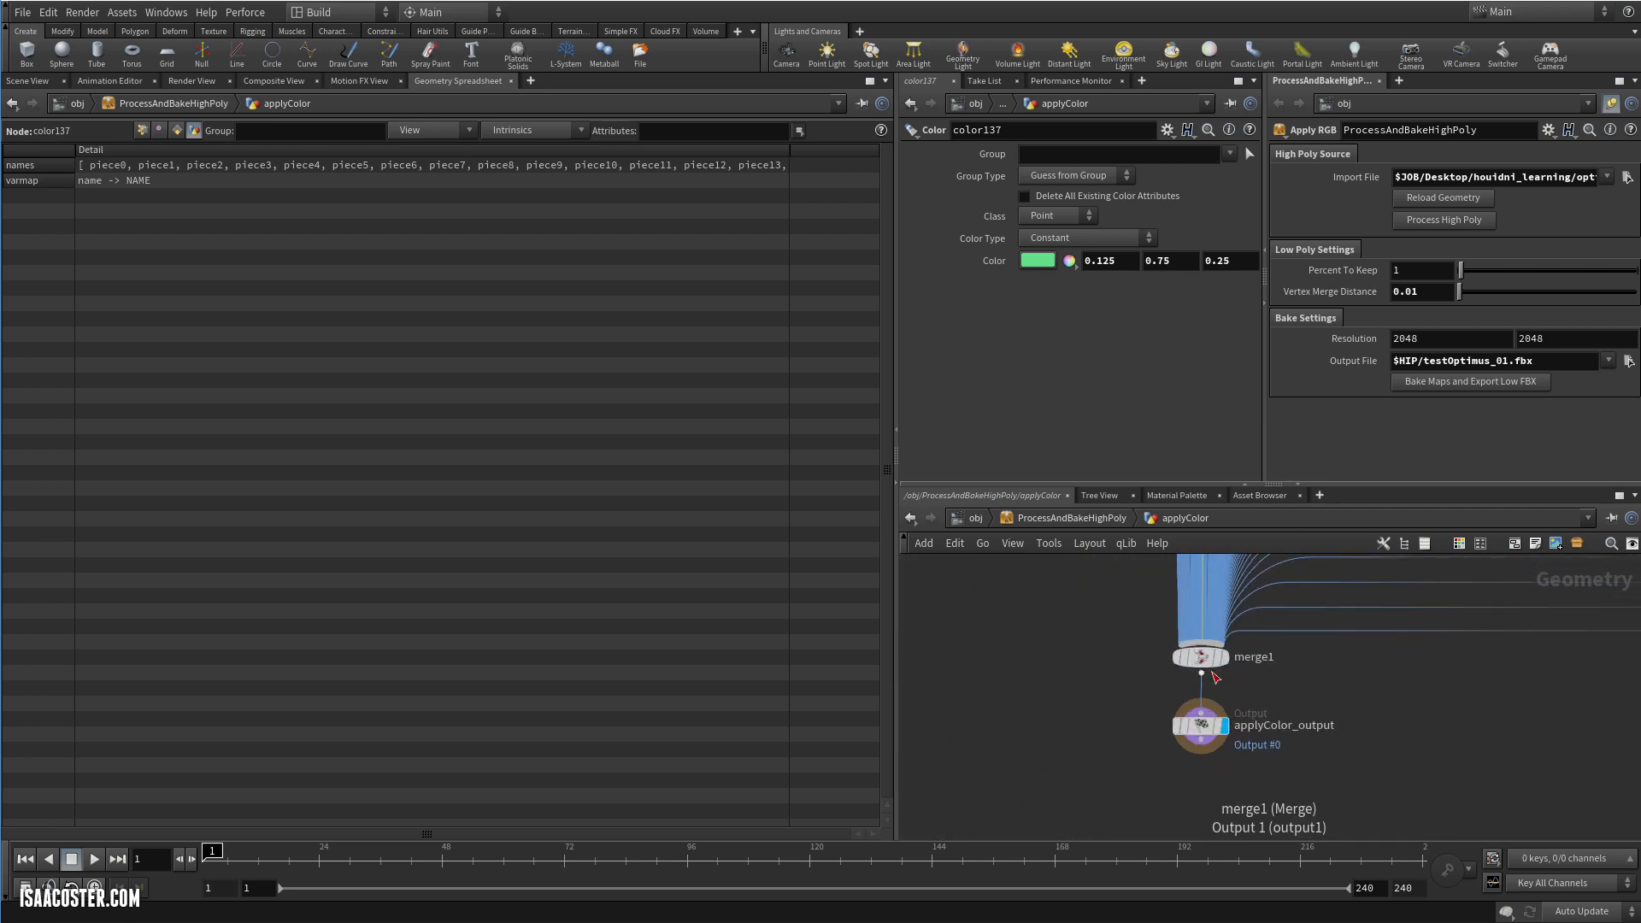
scroll(1217, 674, up, 2)
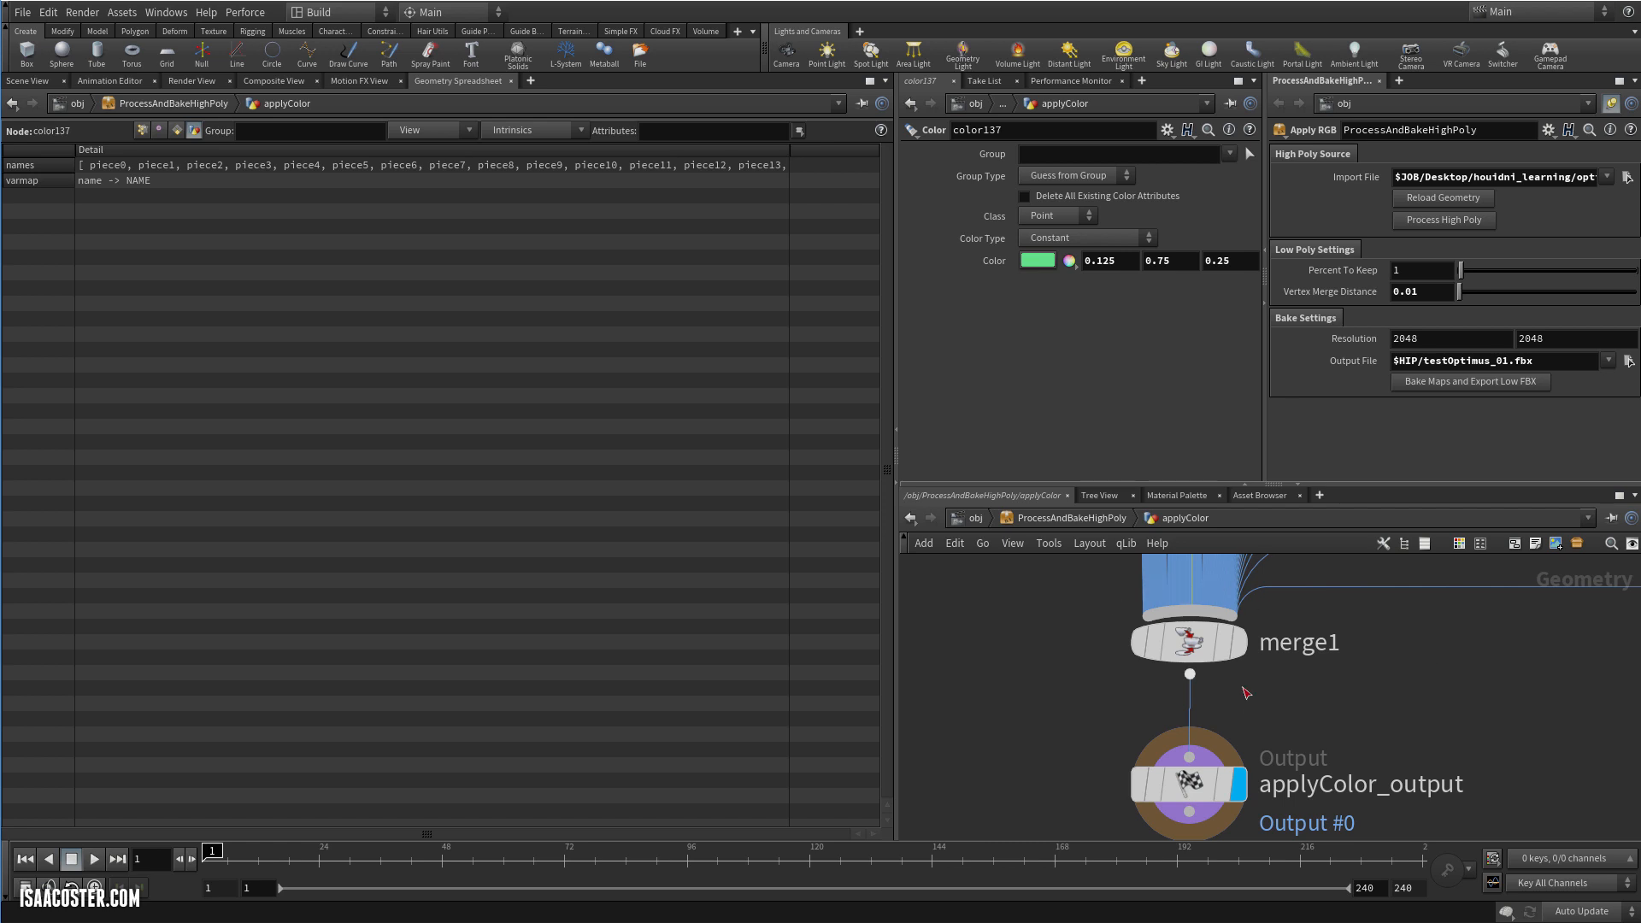
middle_drag(1335, 772, 1312, 707)
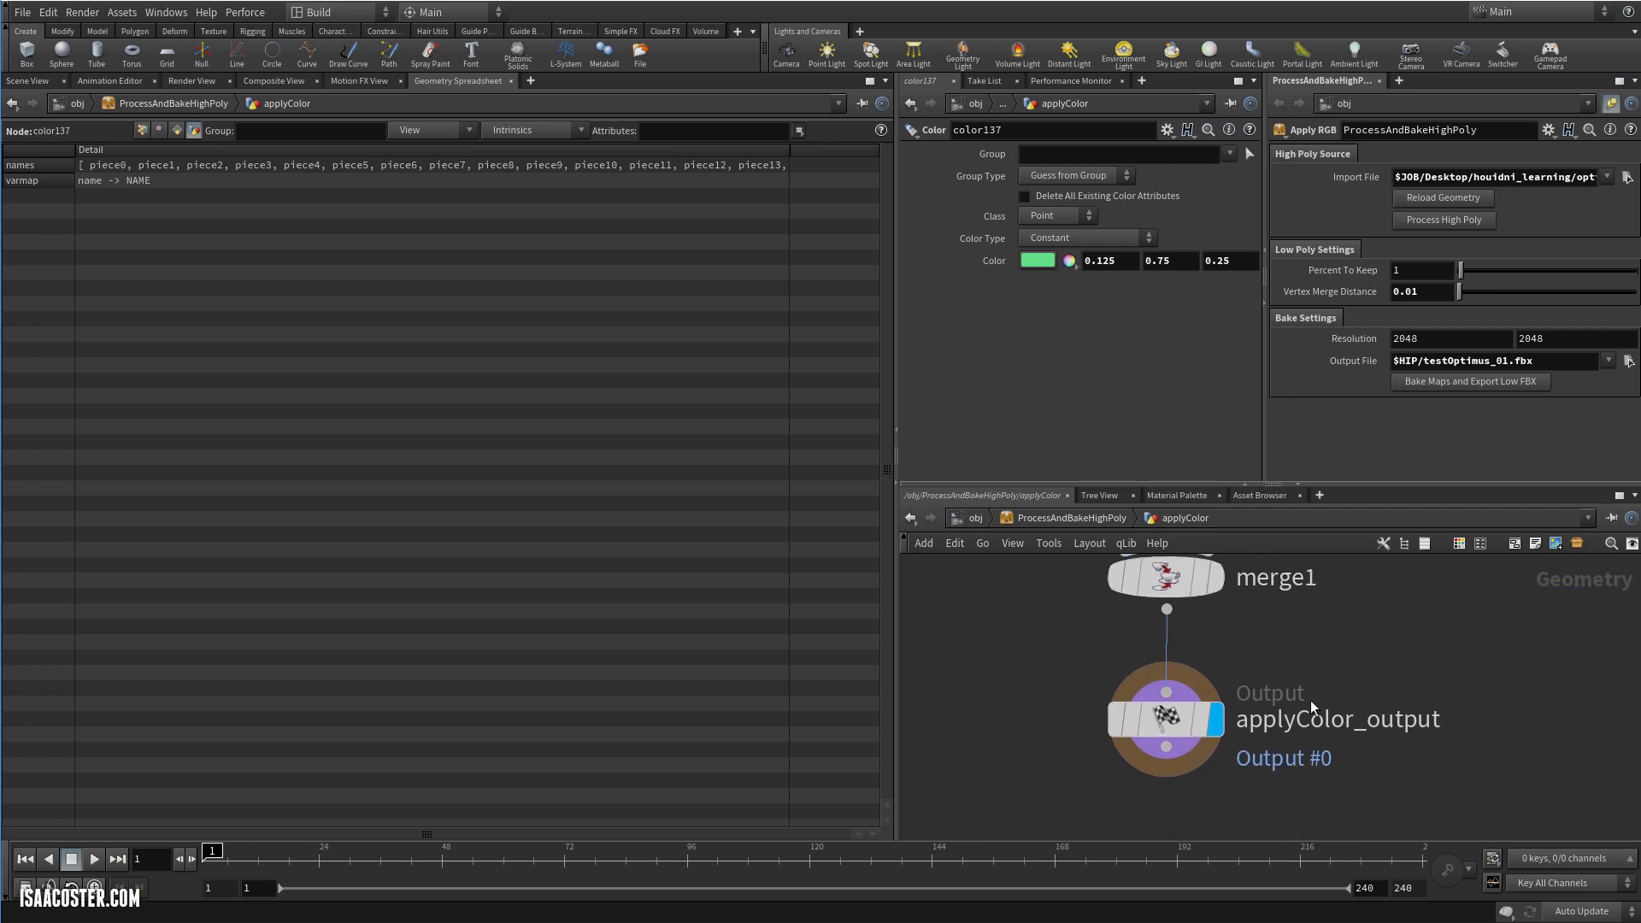
Revisit the end of the gatherMeshNames network and the end of applyColor, then return to the ProcessAndBakeHighPoly level
click(1106, 520)
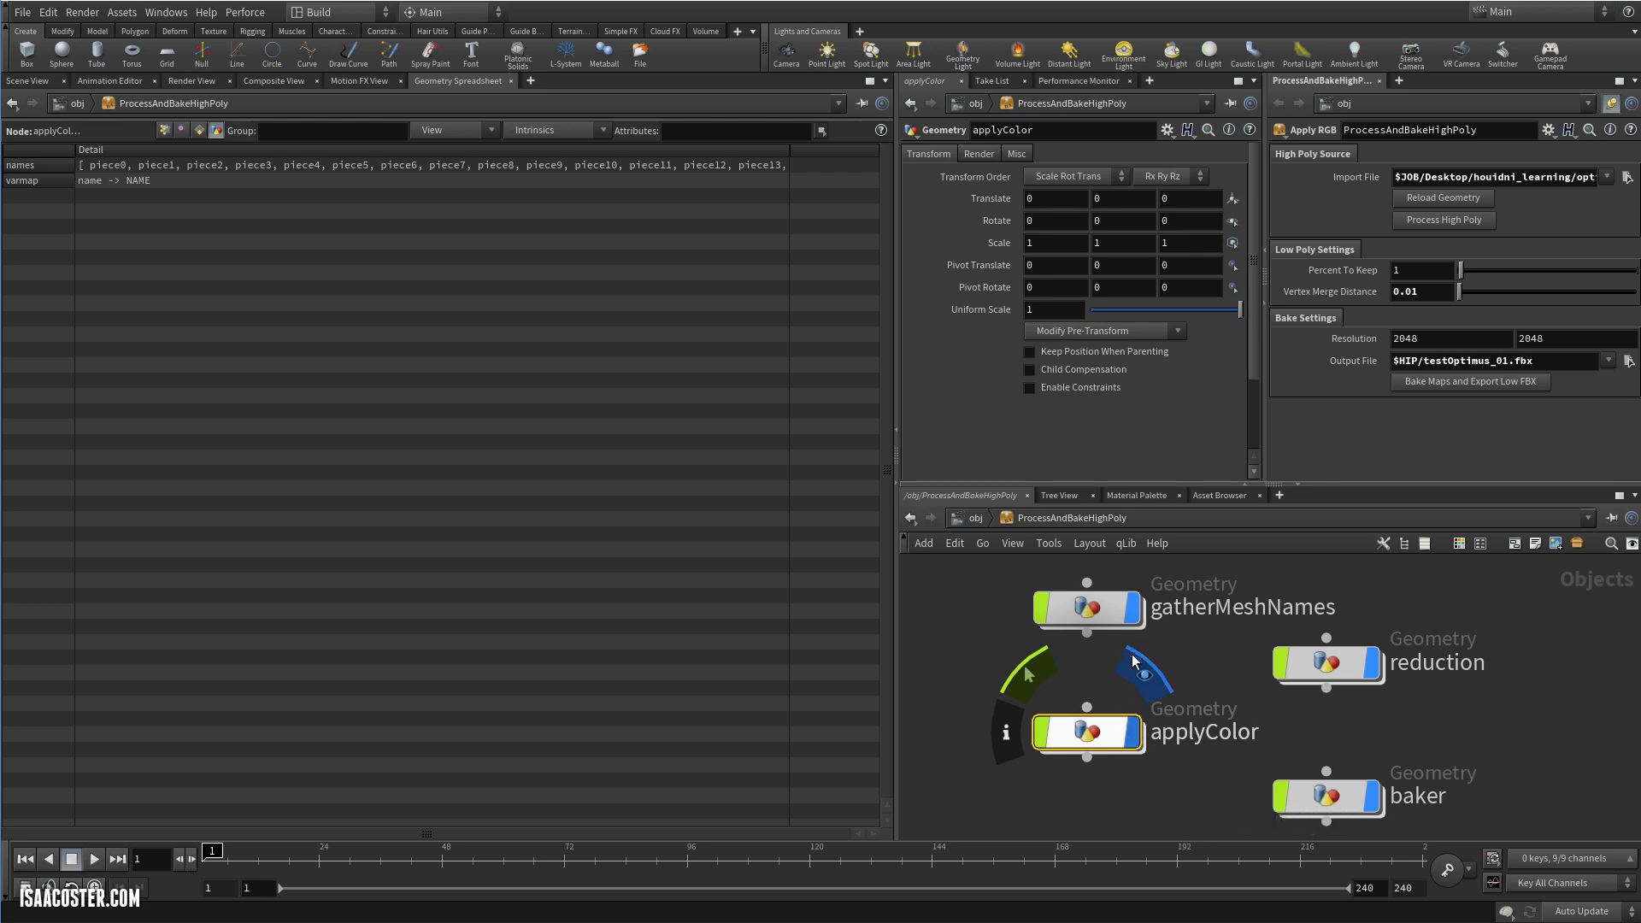
double_click(1116, 610)
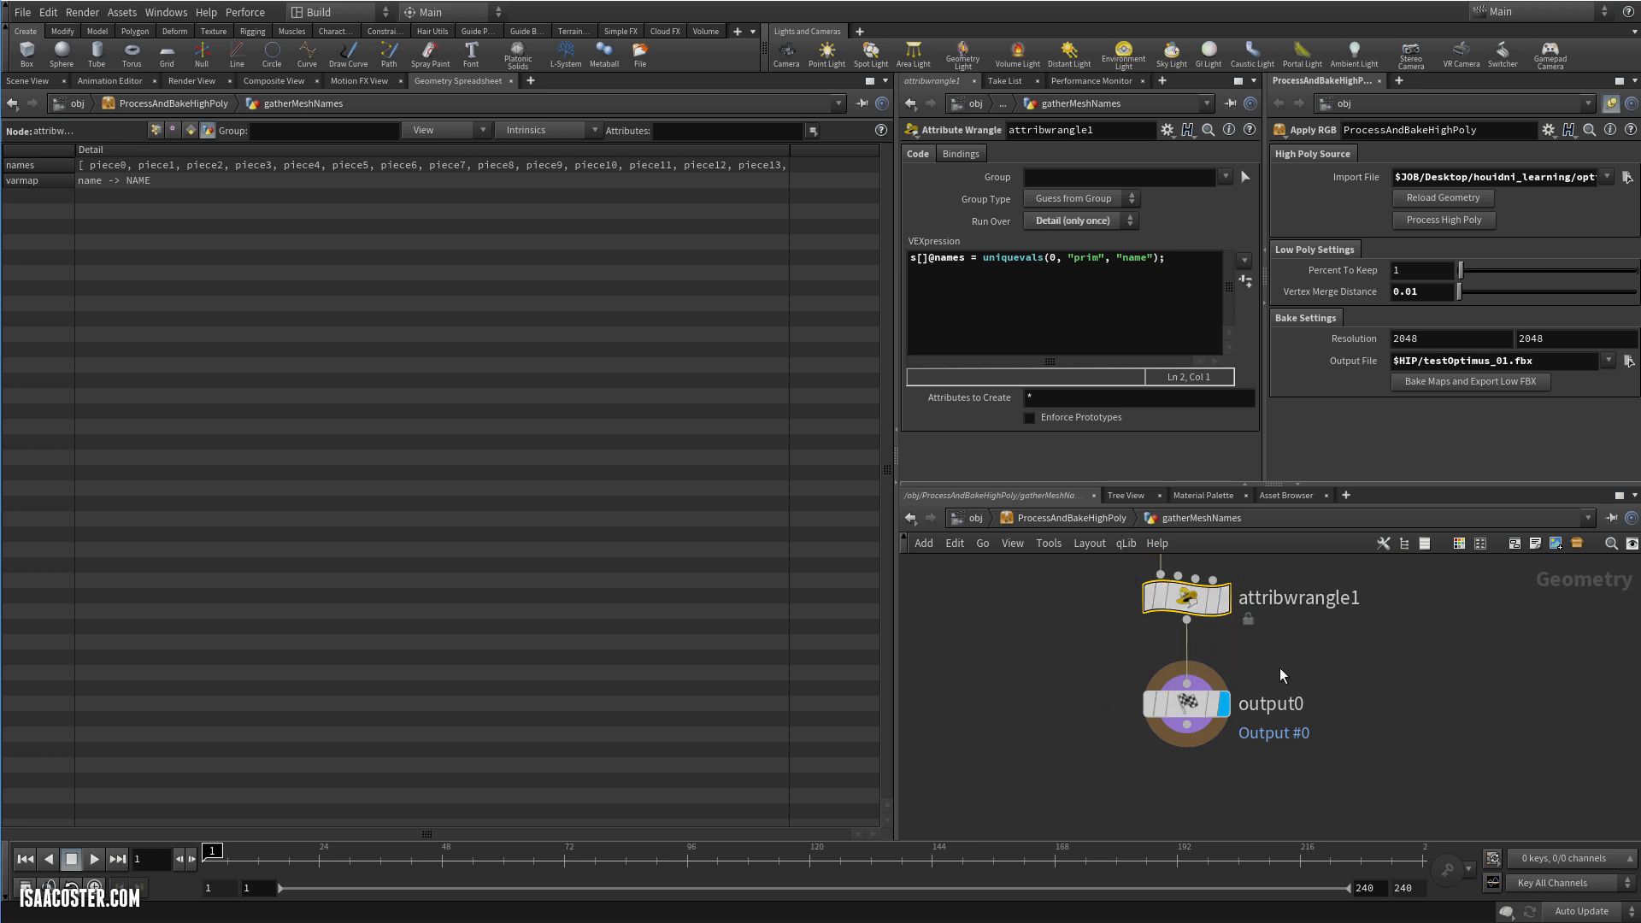
click(1090, 517)
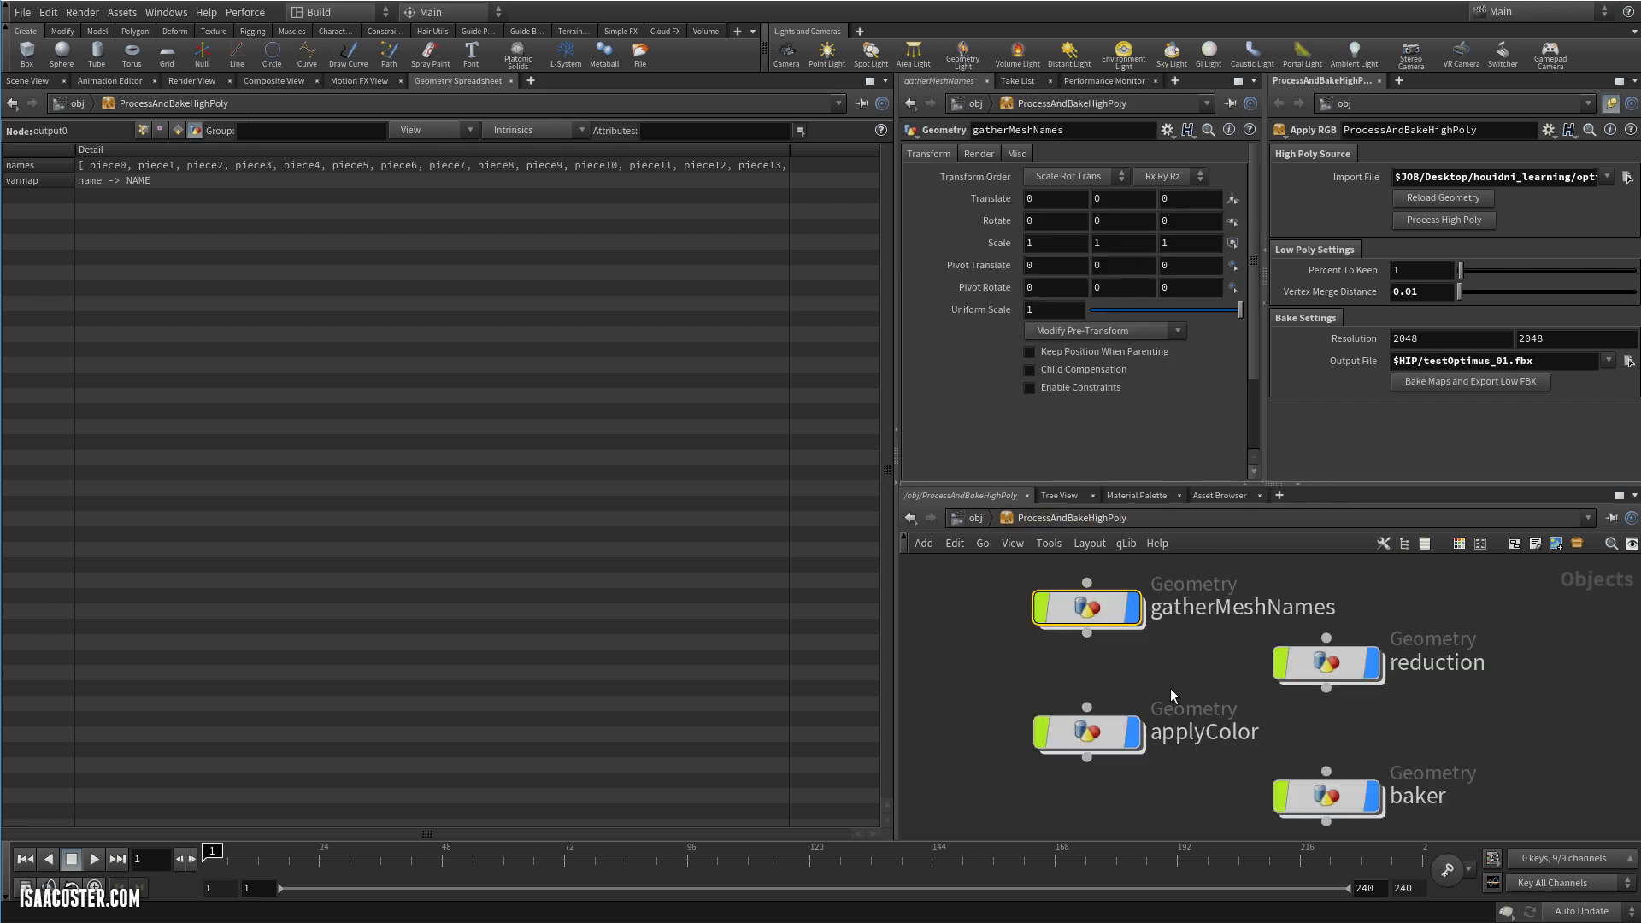
double_click(1125, 735)
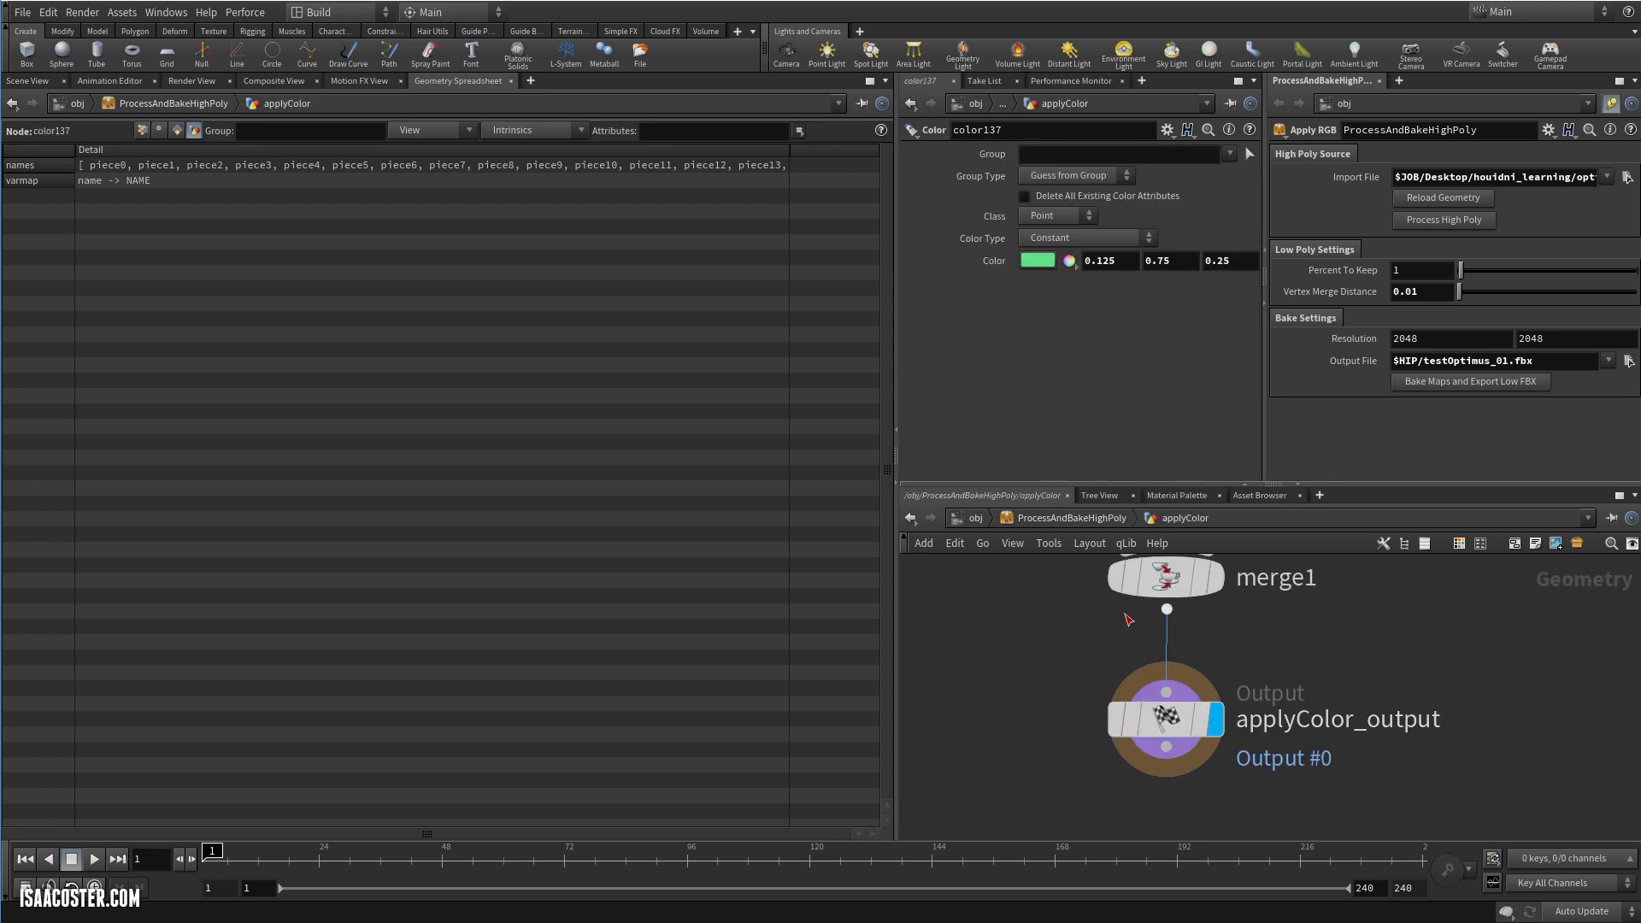
click(1101, 523)
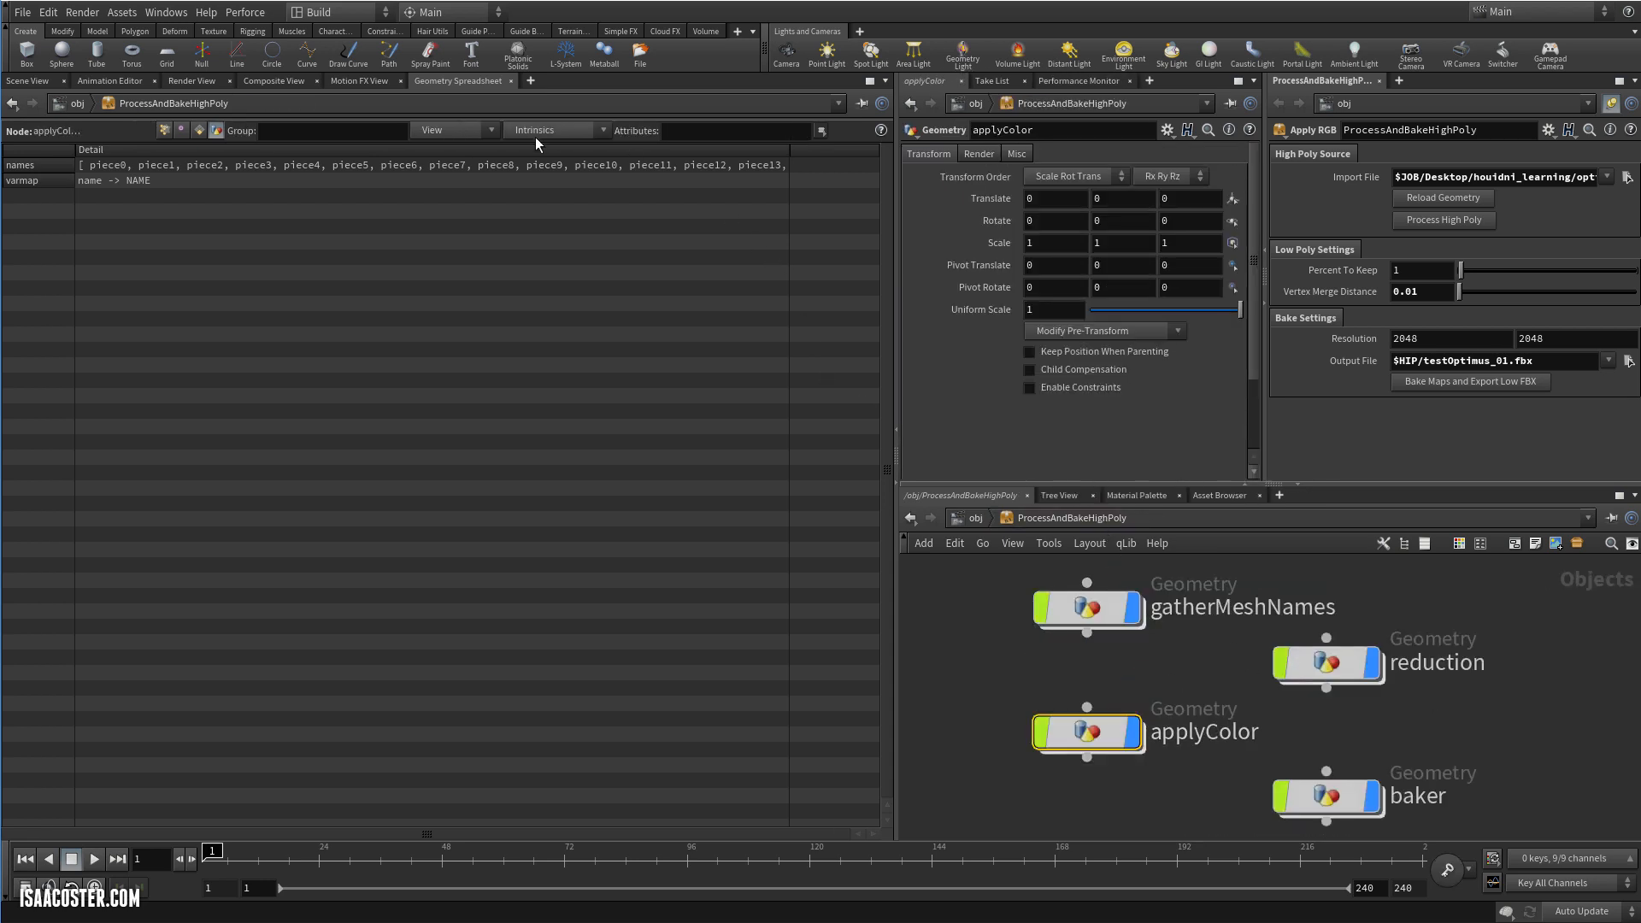
Show applyColor's result in the 3D scene view and examine the colored head and the network's merged branches
click(27, 81)
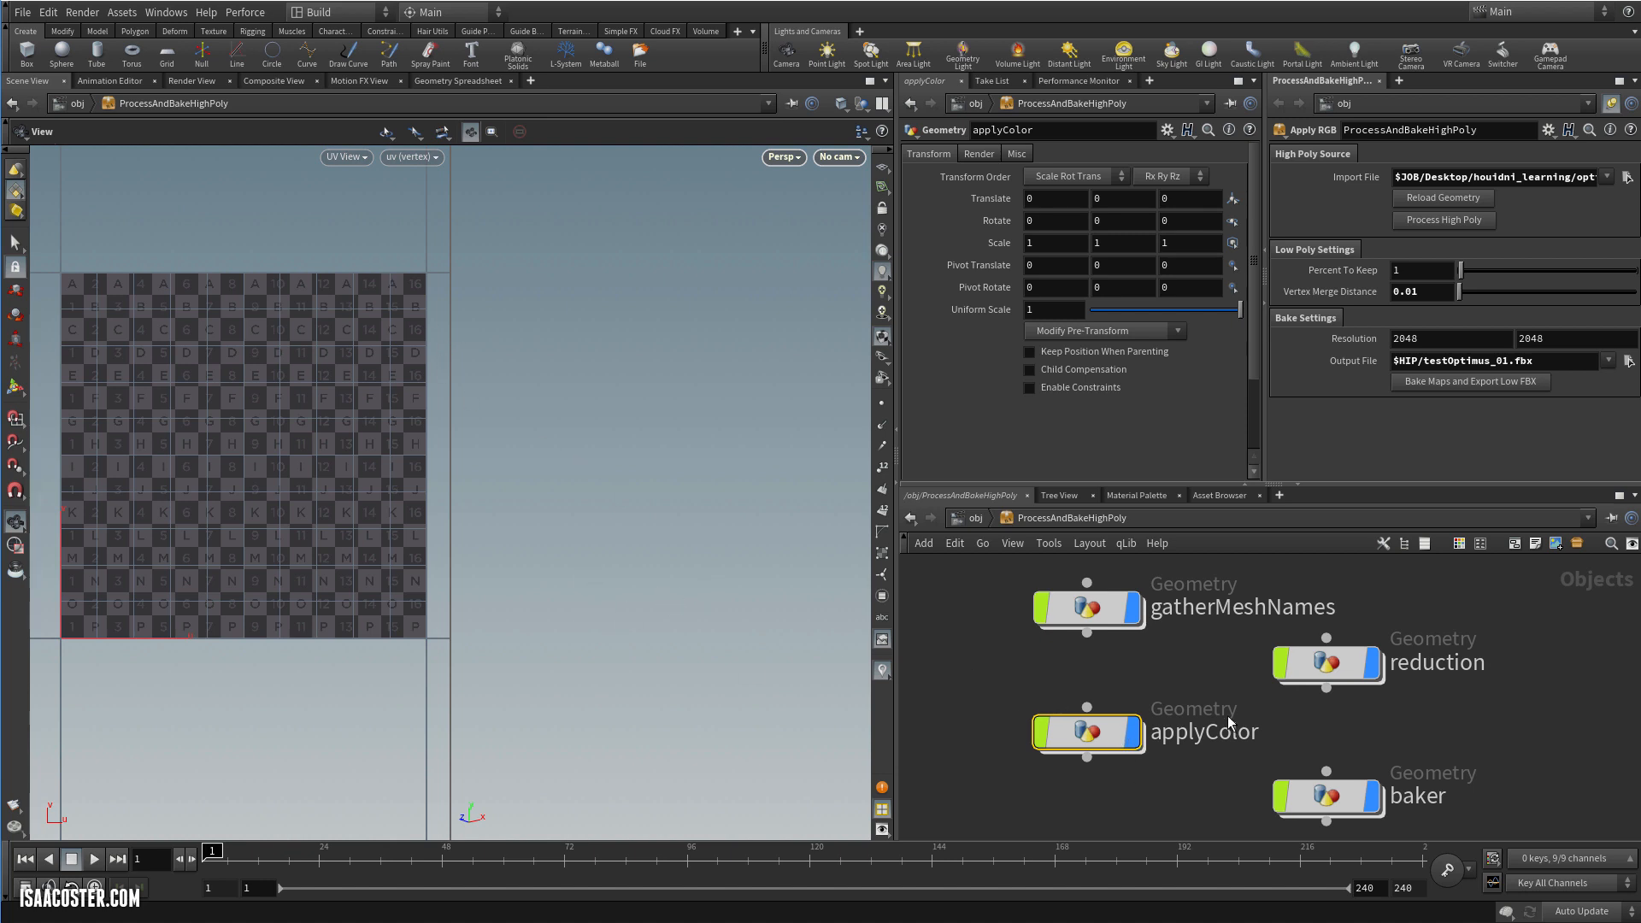
double_click(1086, 731)
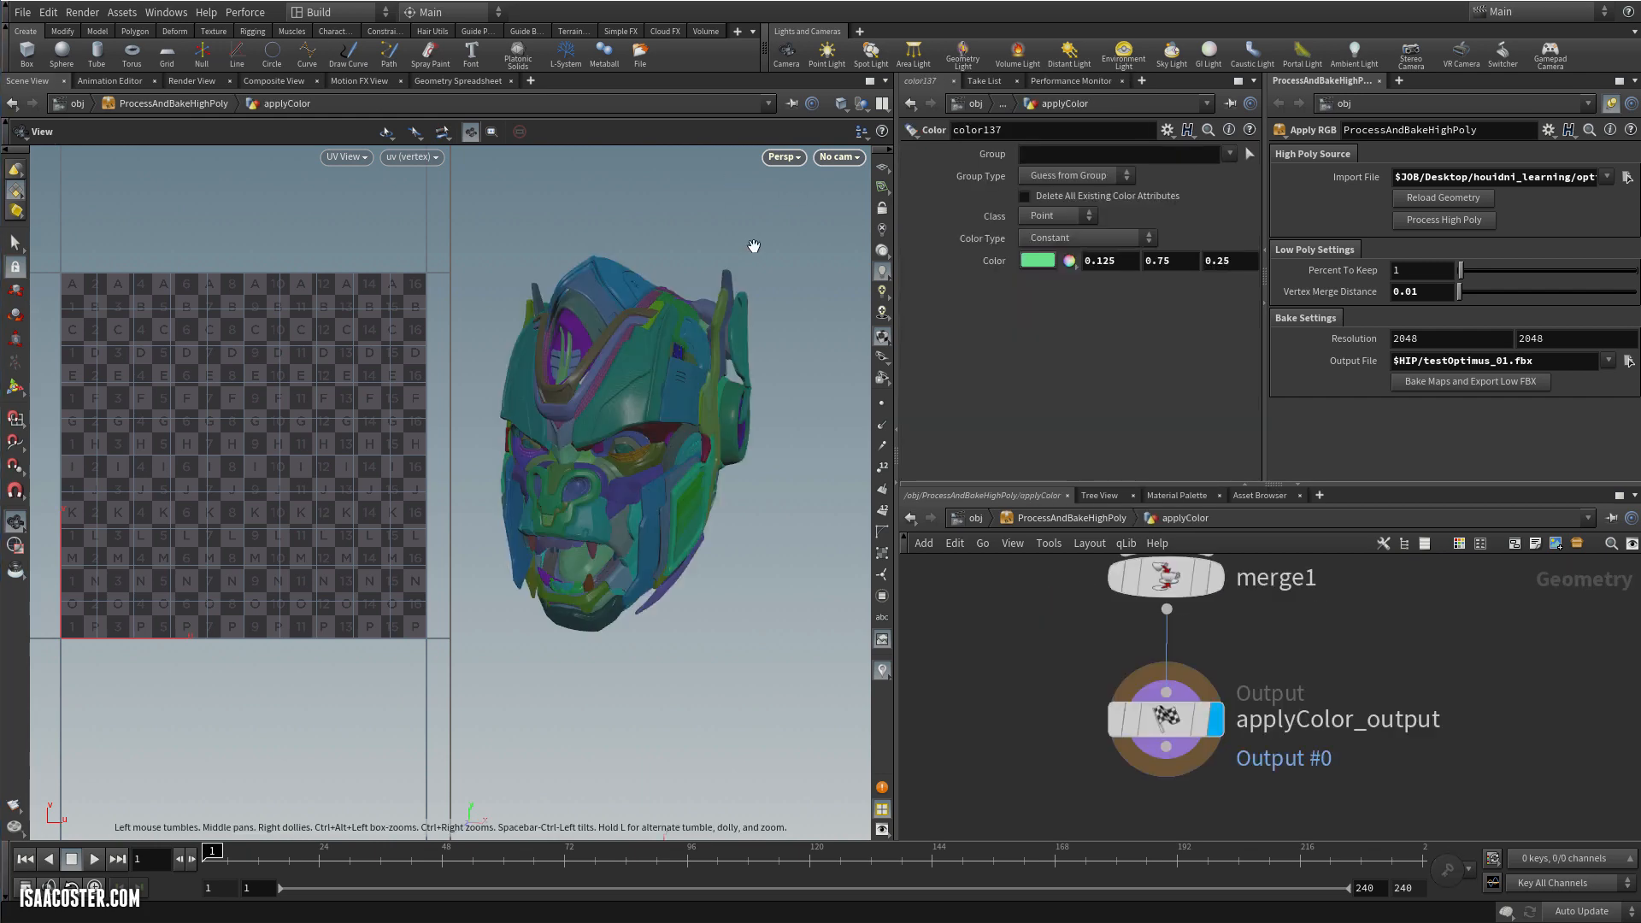
mouse_move(642, 421)
mouse_down()
mouse_move(654, 477)
mouse_move(557, 410)
mouse_move(611, 477)
mouse_move(638, 424)
mouse_move(678, 458)
mouse_move(732, 470)
mouse_move(696, 453)
mouse_move(684, 462)
mouse_move(704, 465)
mouse_move(623, 524)
mouse_move(619, 510)
mouse_move(690, 467)
mouse_move(651, 466)
mouse_move(658, 444)
mouse_move(643, 453)
mouse_up()
scroll(798, 469, up, 6)
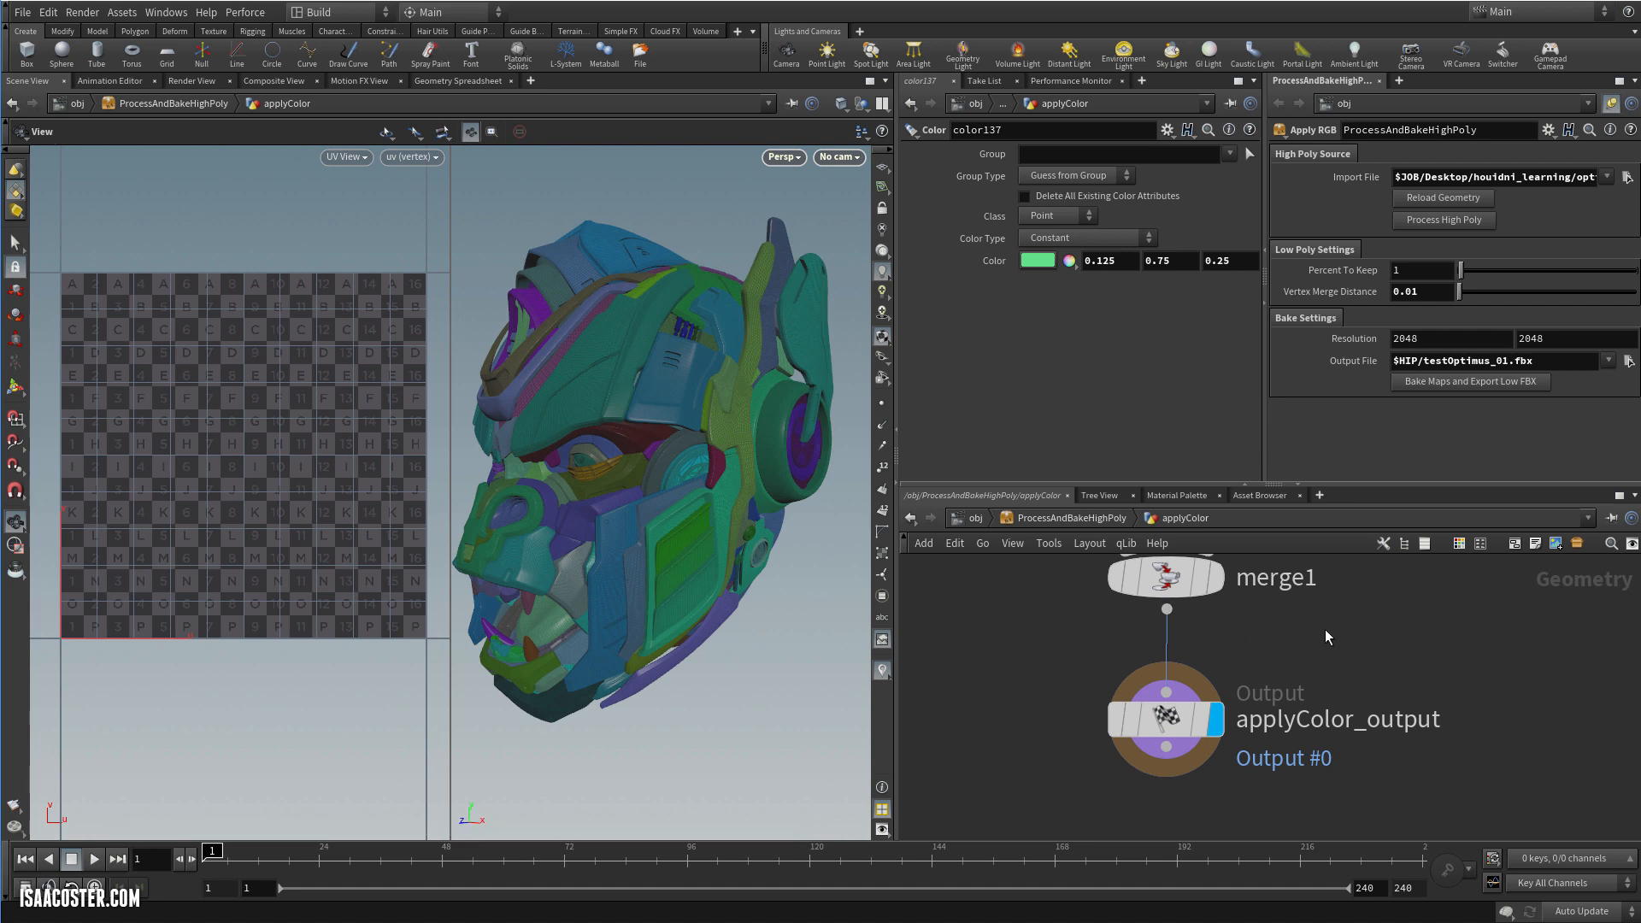
scroll(1326, 637, down, 5)
middle_drag(1308, 628, 1234, 855)
scroll(1180, 640, down, 8)
middle_drag(1213, 663, 1223, 629)
scroll(1223, 629, up, 6)
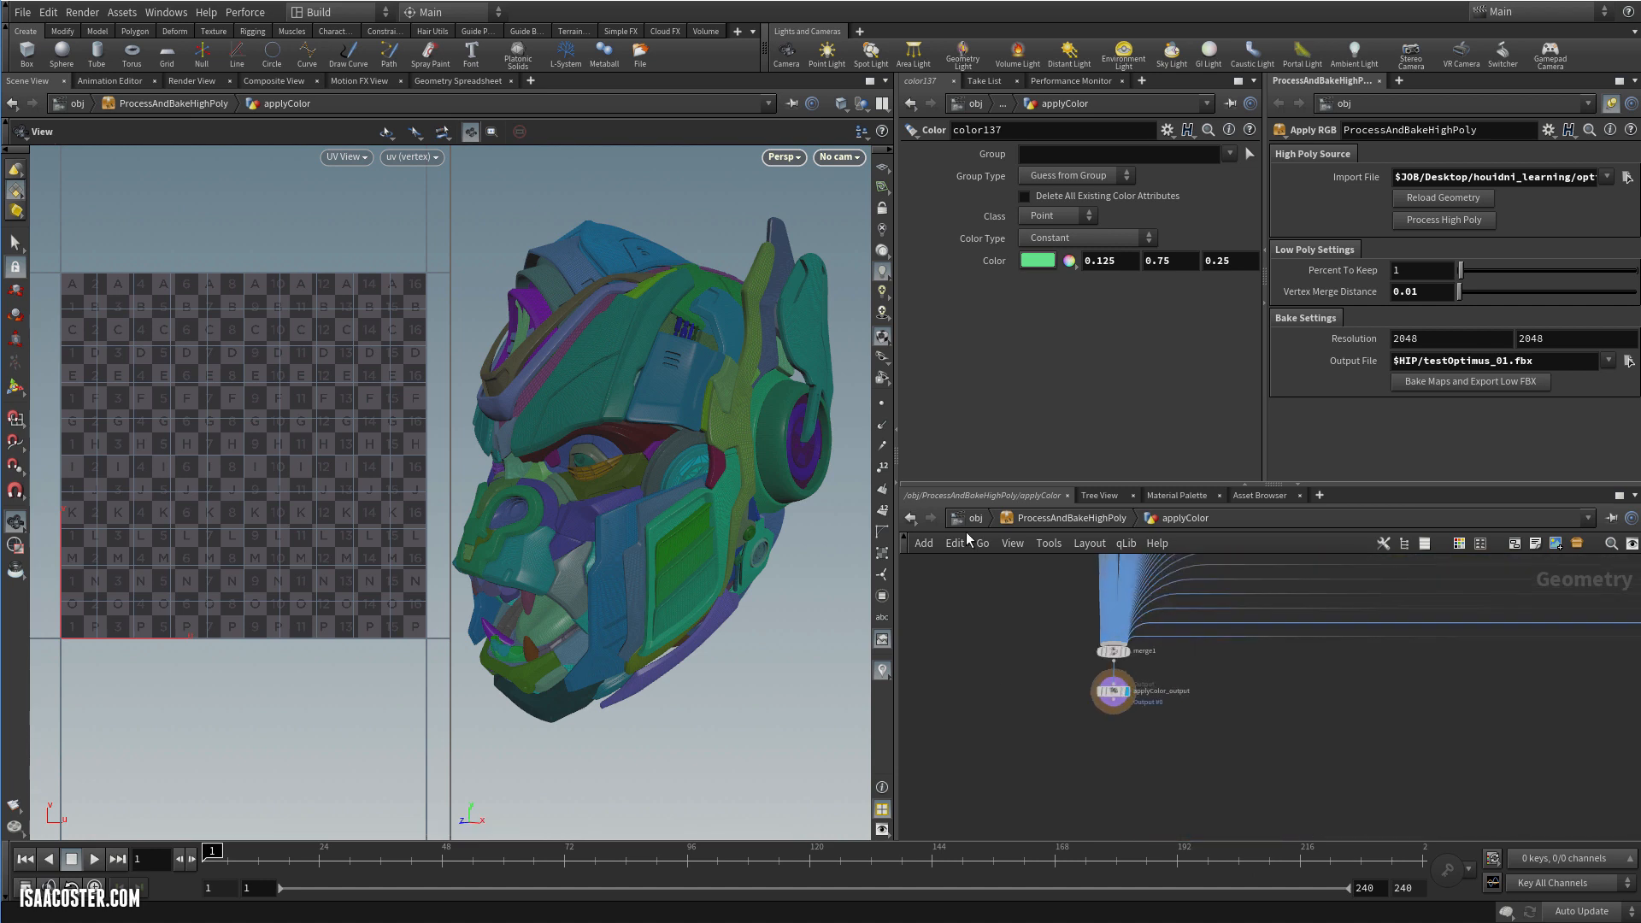
Open the reduction network inside ProcessAndBakeHighPoly and enlarge the network area to show object_merge1 and the for-each block
click(1073, 516)
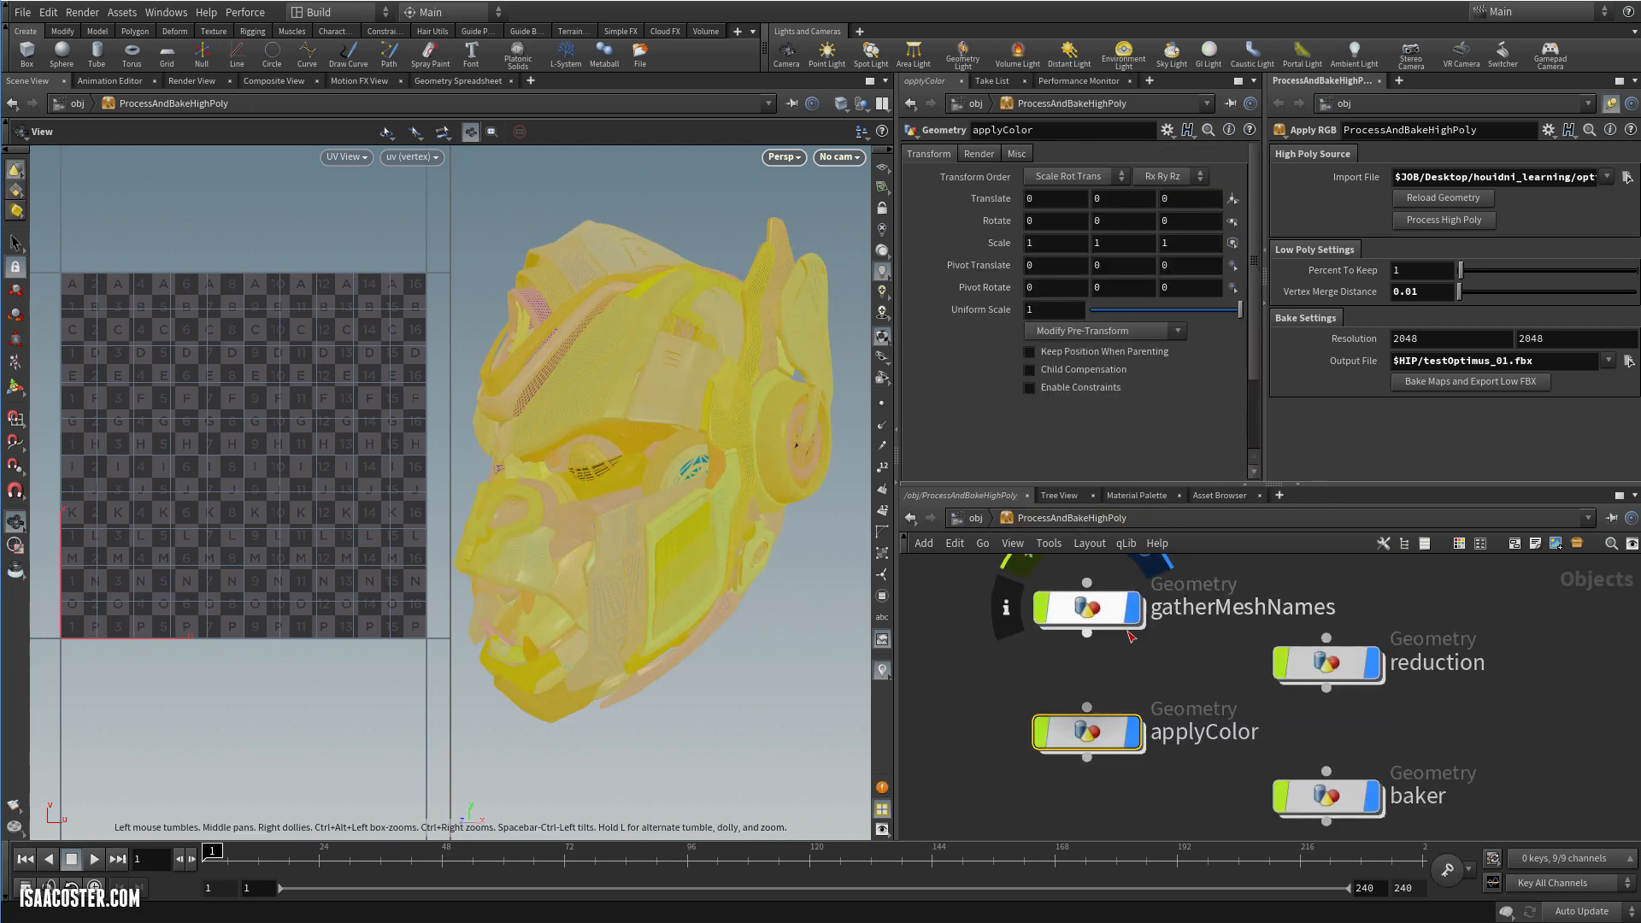
double_click(1187, 646)
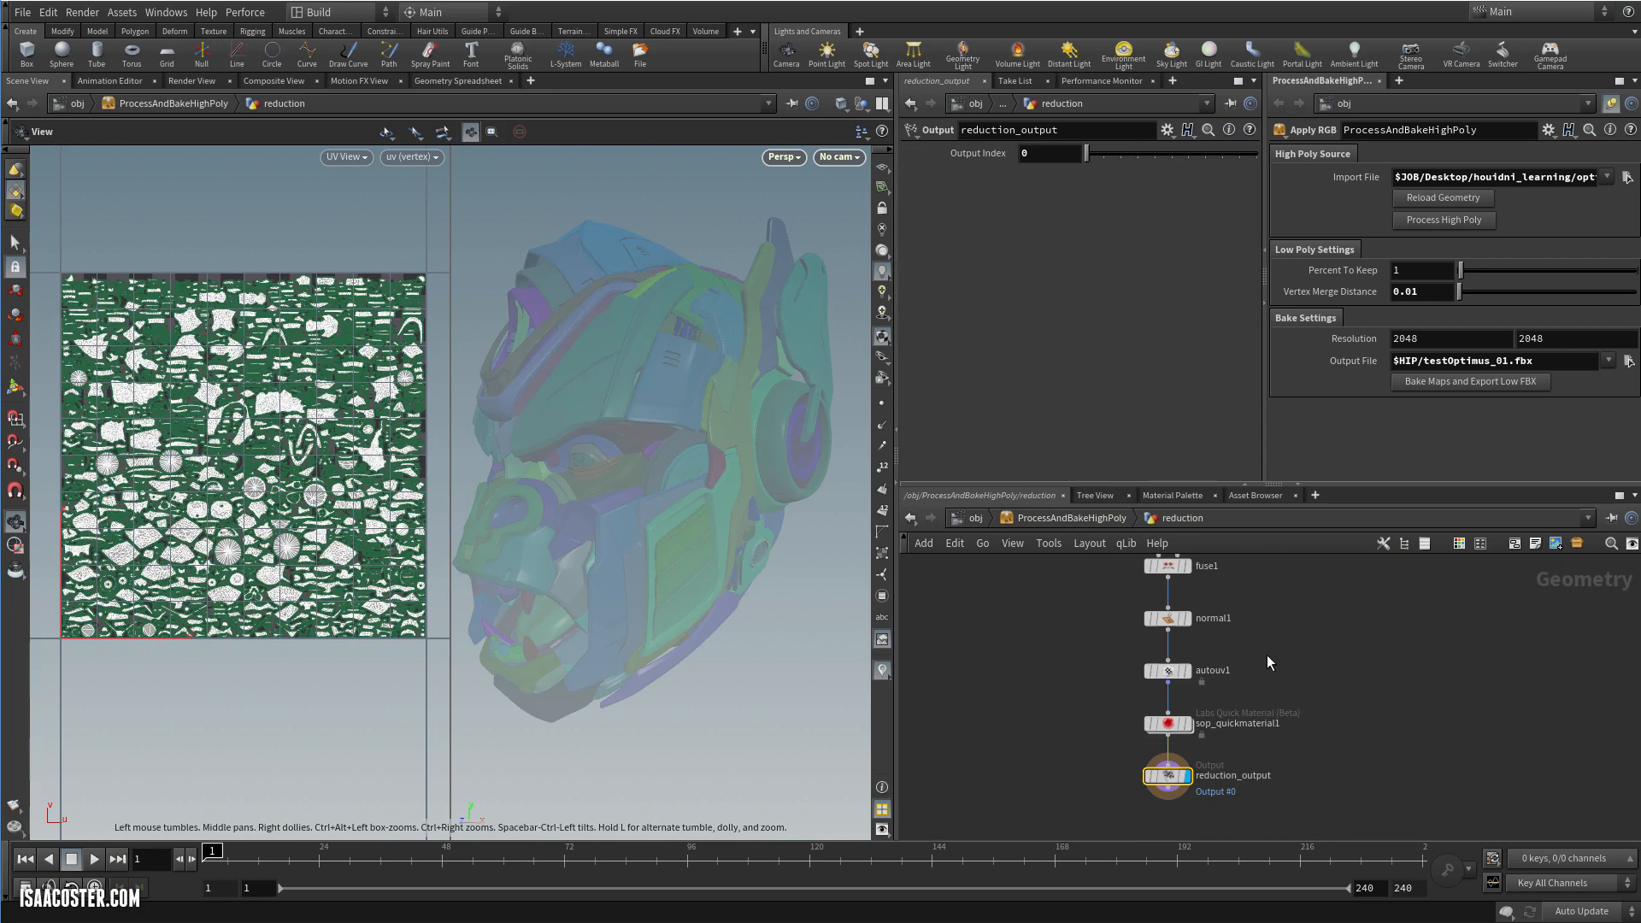
middle_drag(1293, 604, 1284, 752)
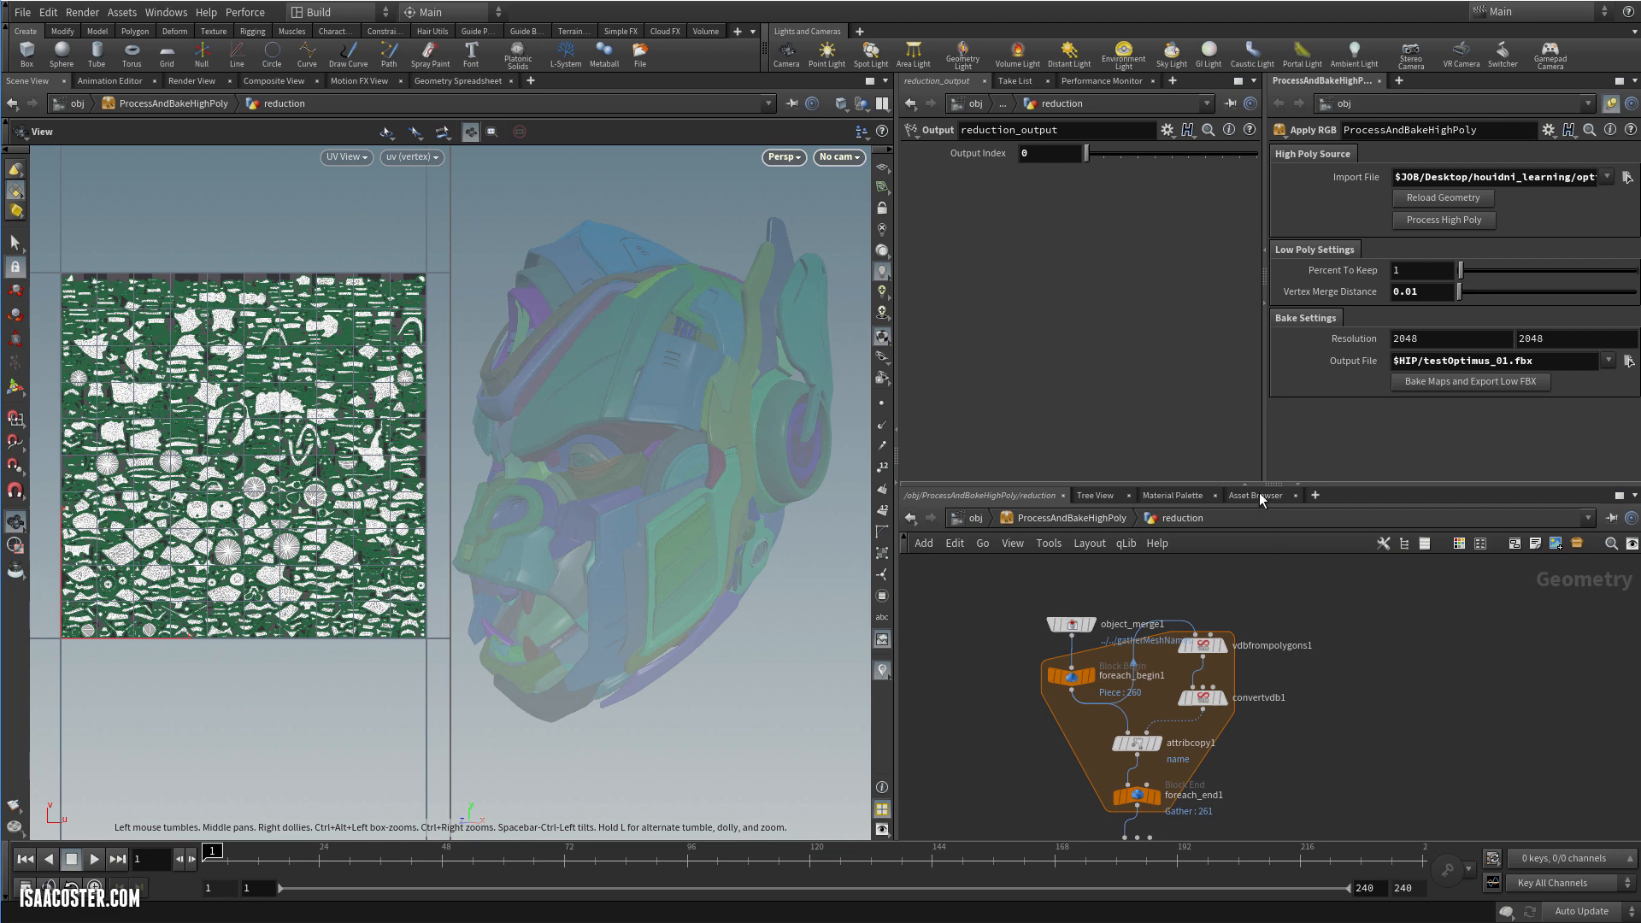
drag(1259, 484, 1252, 310)
scroll(1200, 483, up, 3)
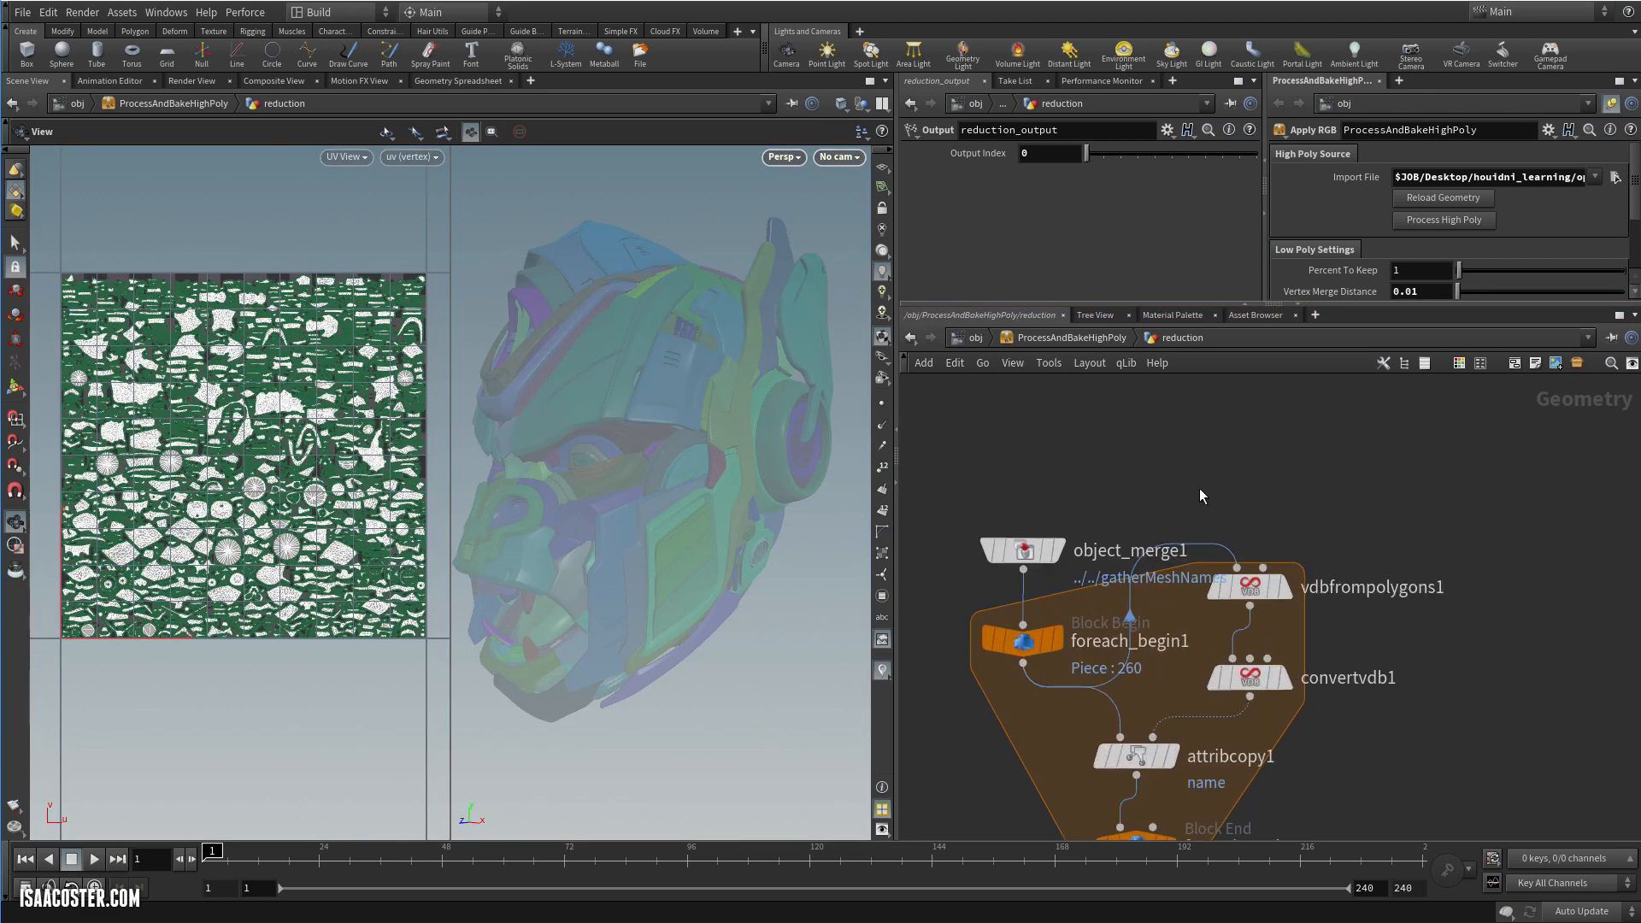
middle_drag(1081, 468, 1134, 373)
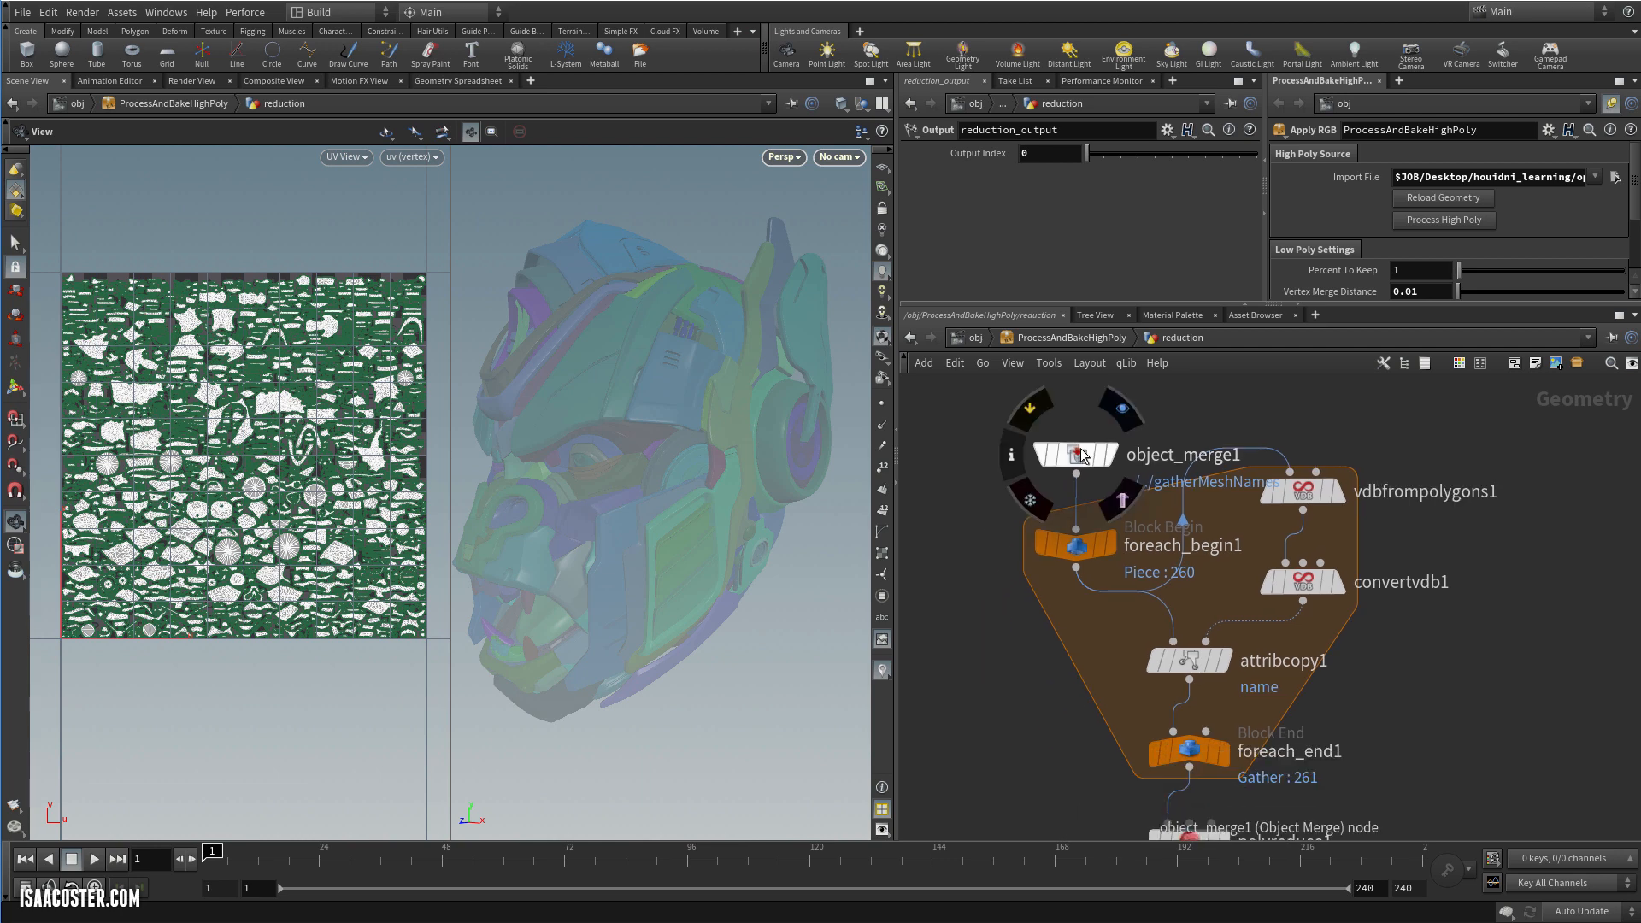
Move object_merge1 higher above the for-each block and make it the displayed node in the reduction network
drag(1081, 448, 1081, 408)
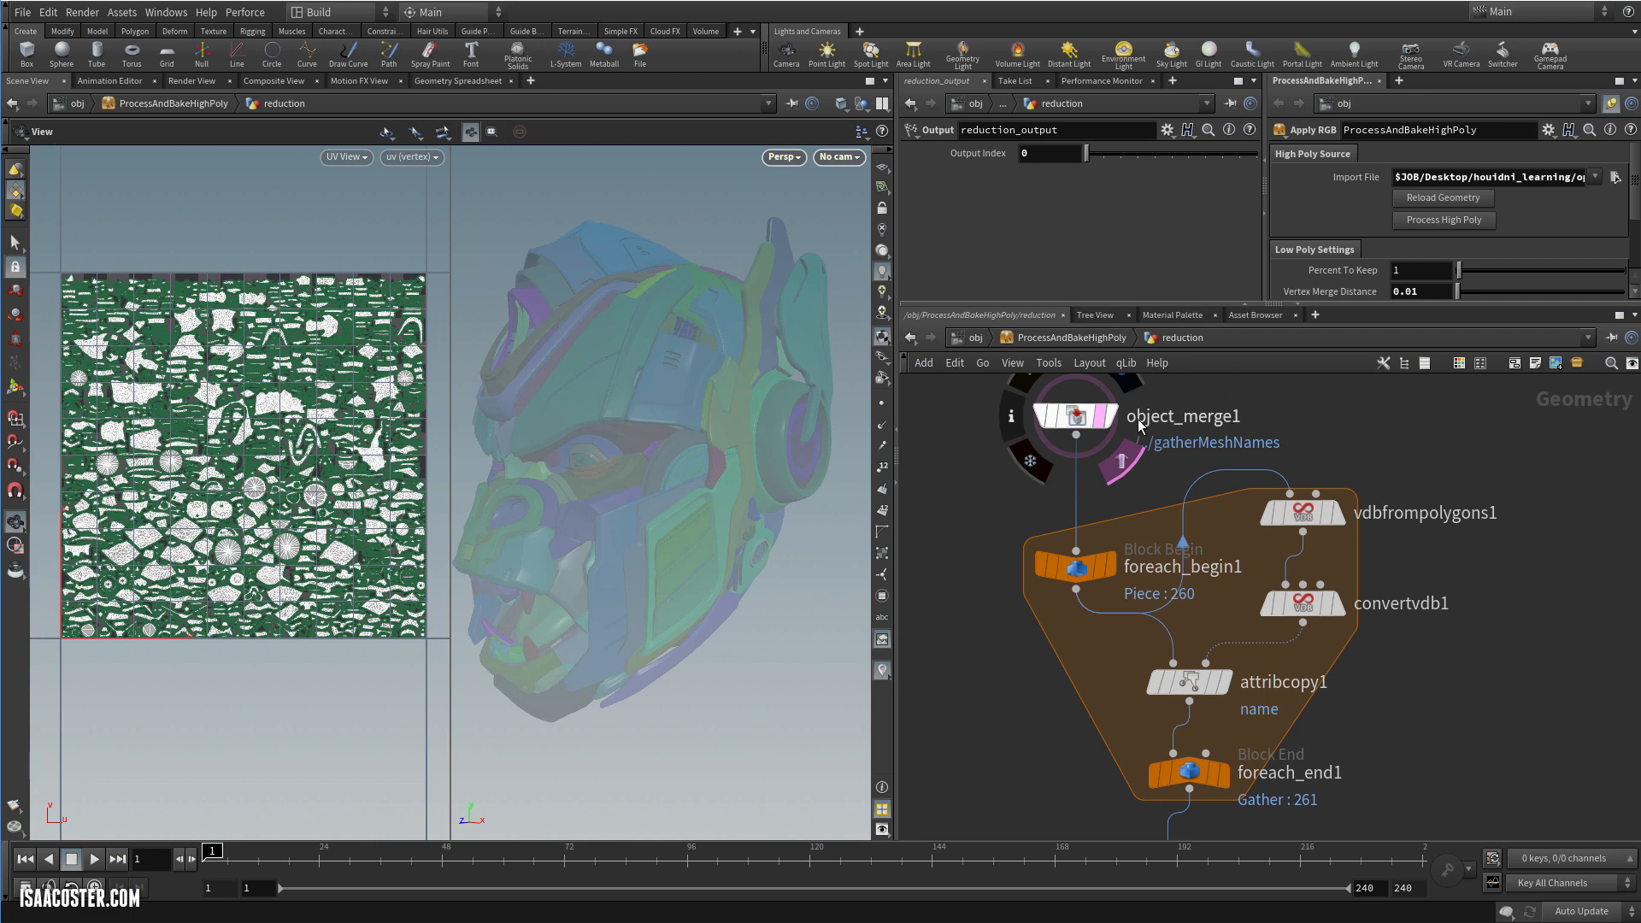
click(1101, 418)
key(n)
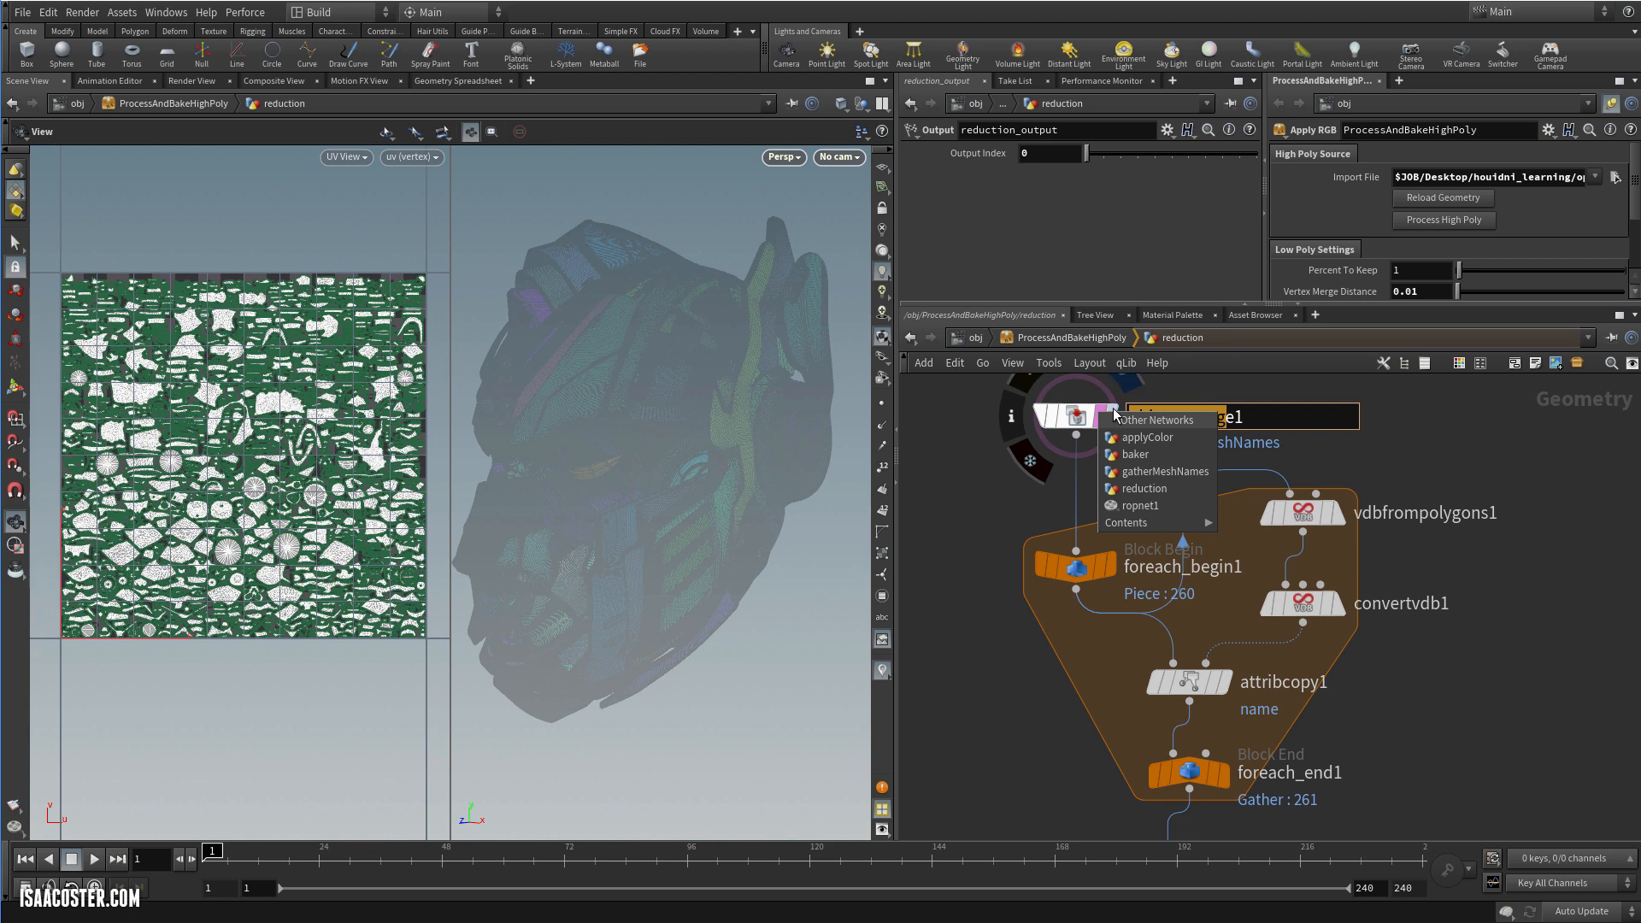
key(Escape)
click(1111, 417)
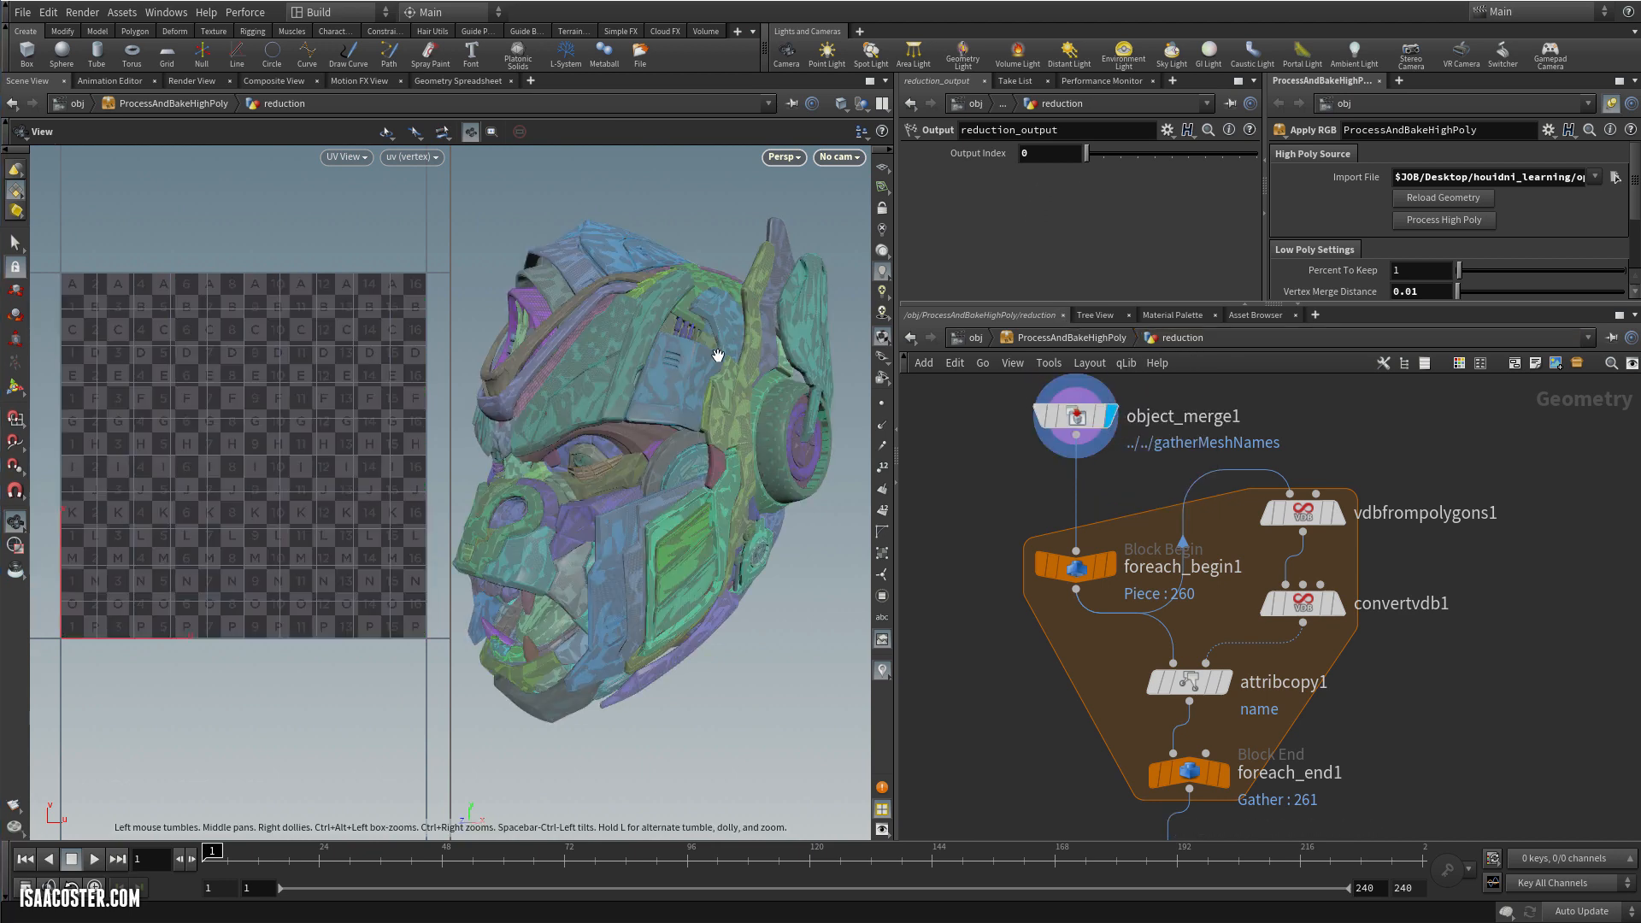
Inspect the object_merge1 parameters and list the available piece groups for Group 1 without choosing one
middle_drag(1007, 667, 1012, 674)
drag(1089, 306, 1089, 321)
click(1085, 426)
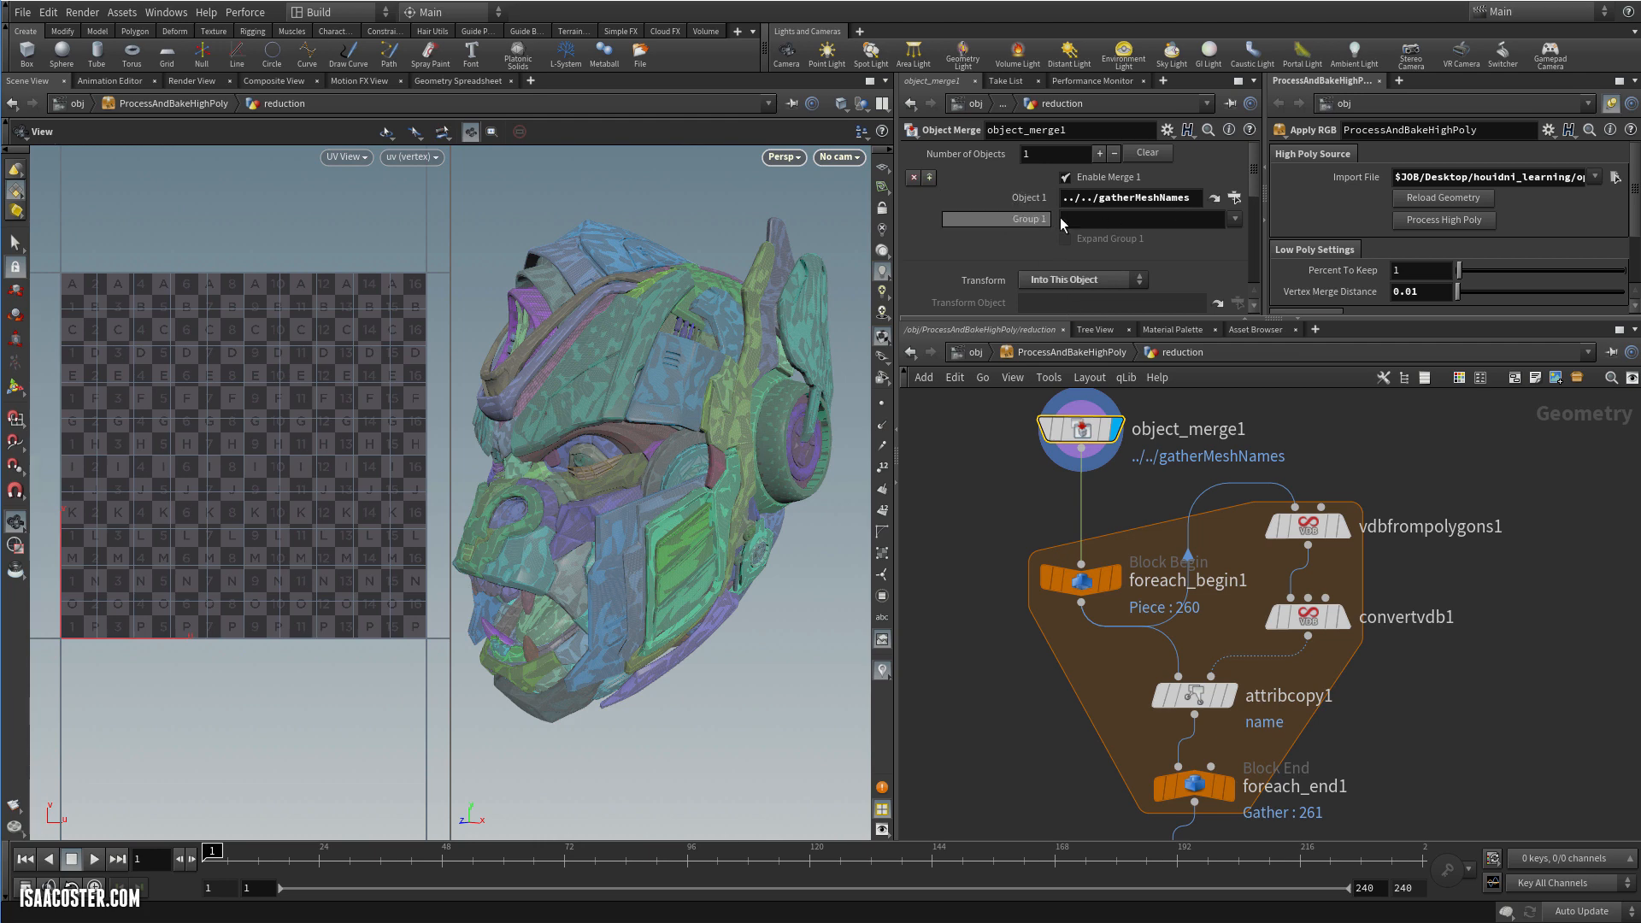
click(1116, 224)
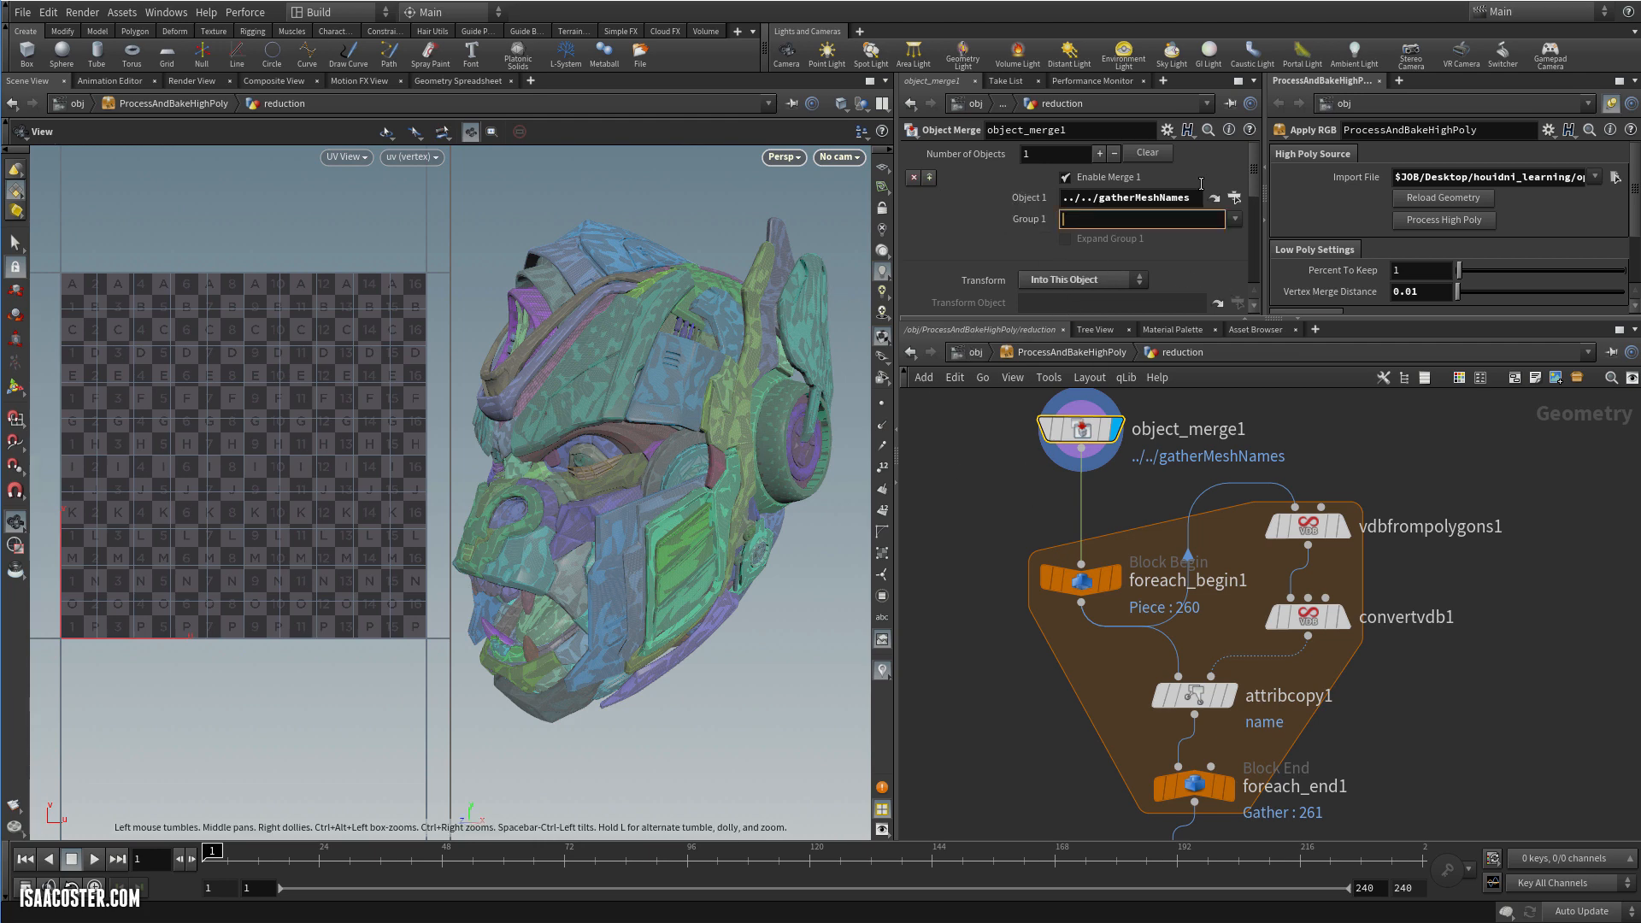
click(1235, 220)
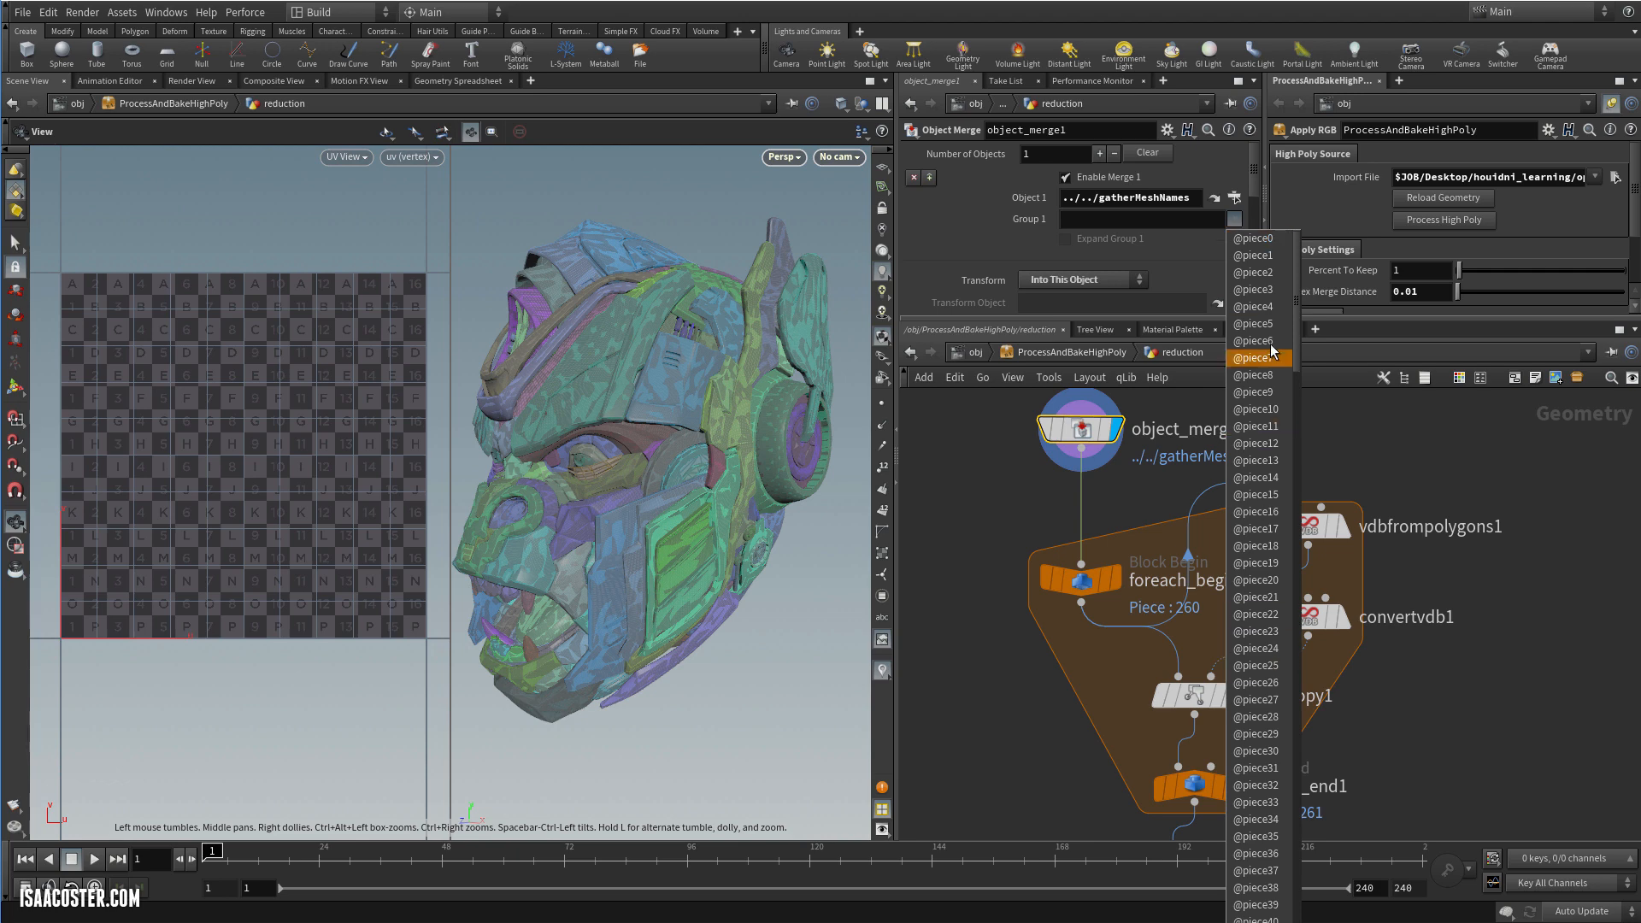
click(959, 204)
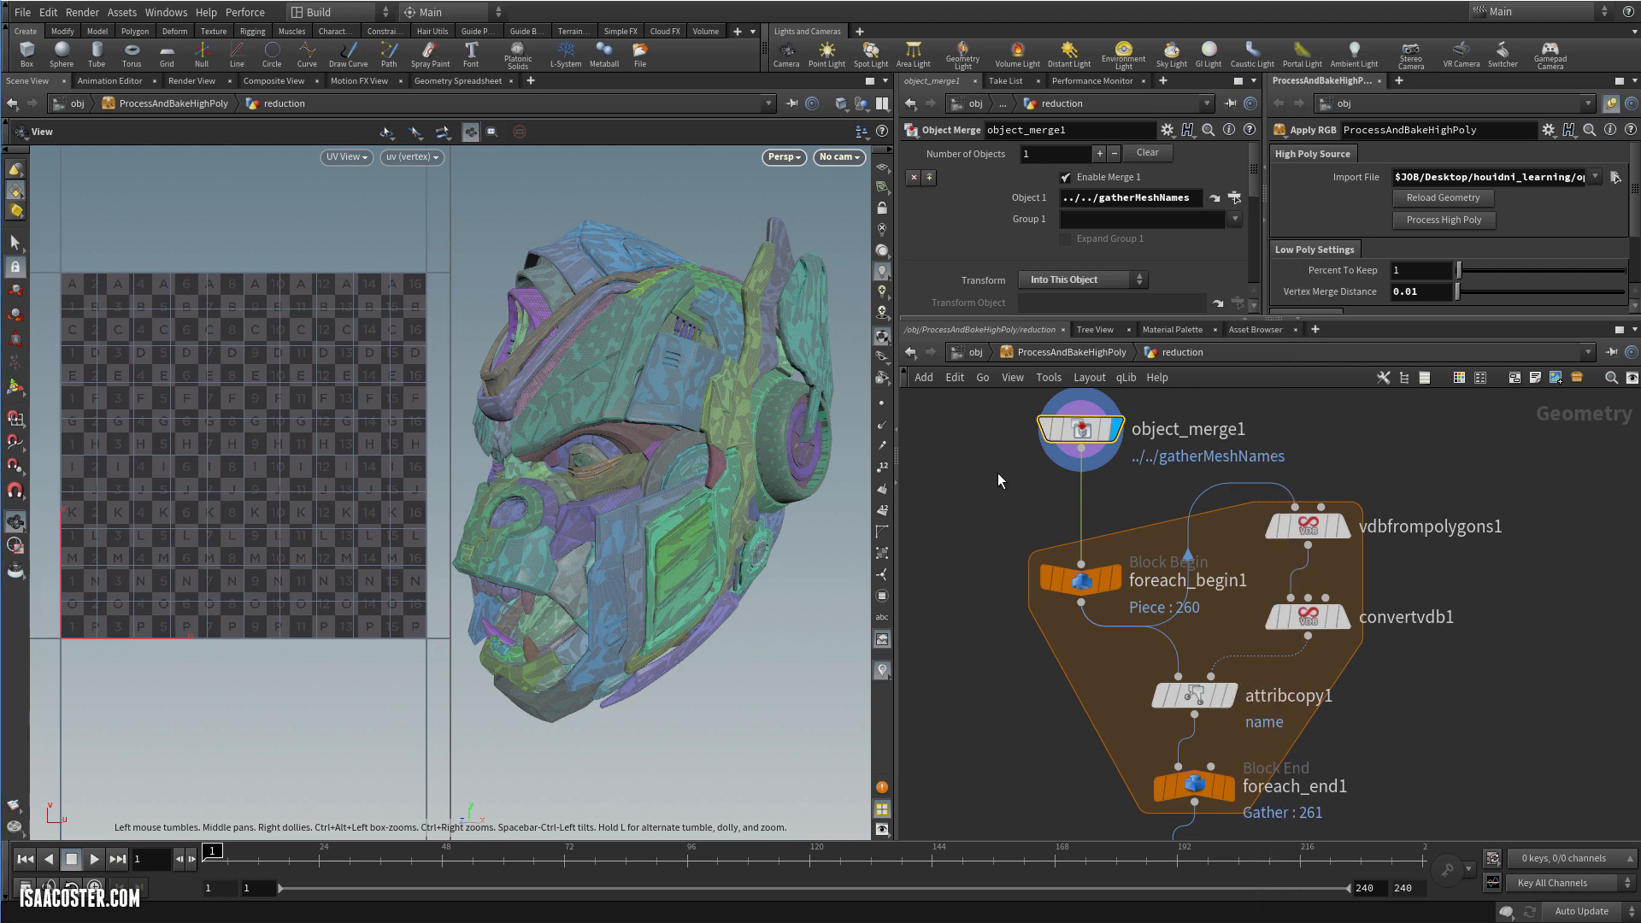
Examine the for-each block, following foreach_begin1 through vdbfrompolygons1 and convertvdb1
scroll(1002, 603, down, 3)
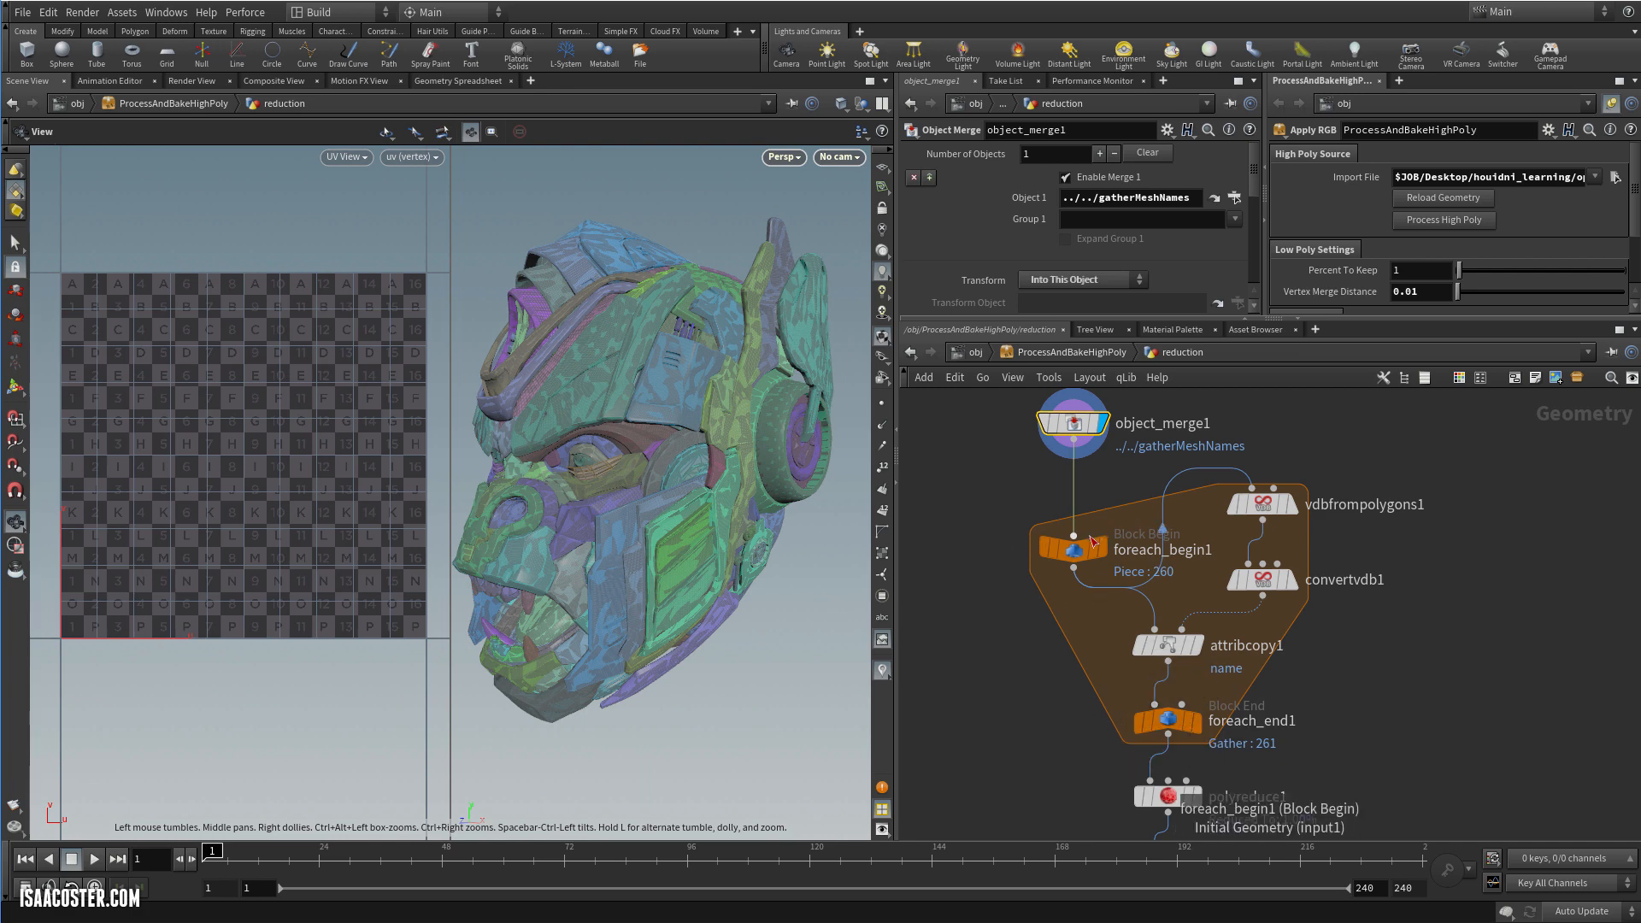
mouse_move(1084, 552)
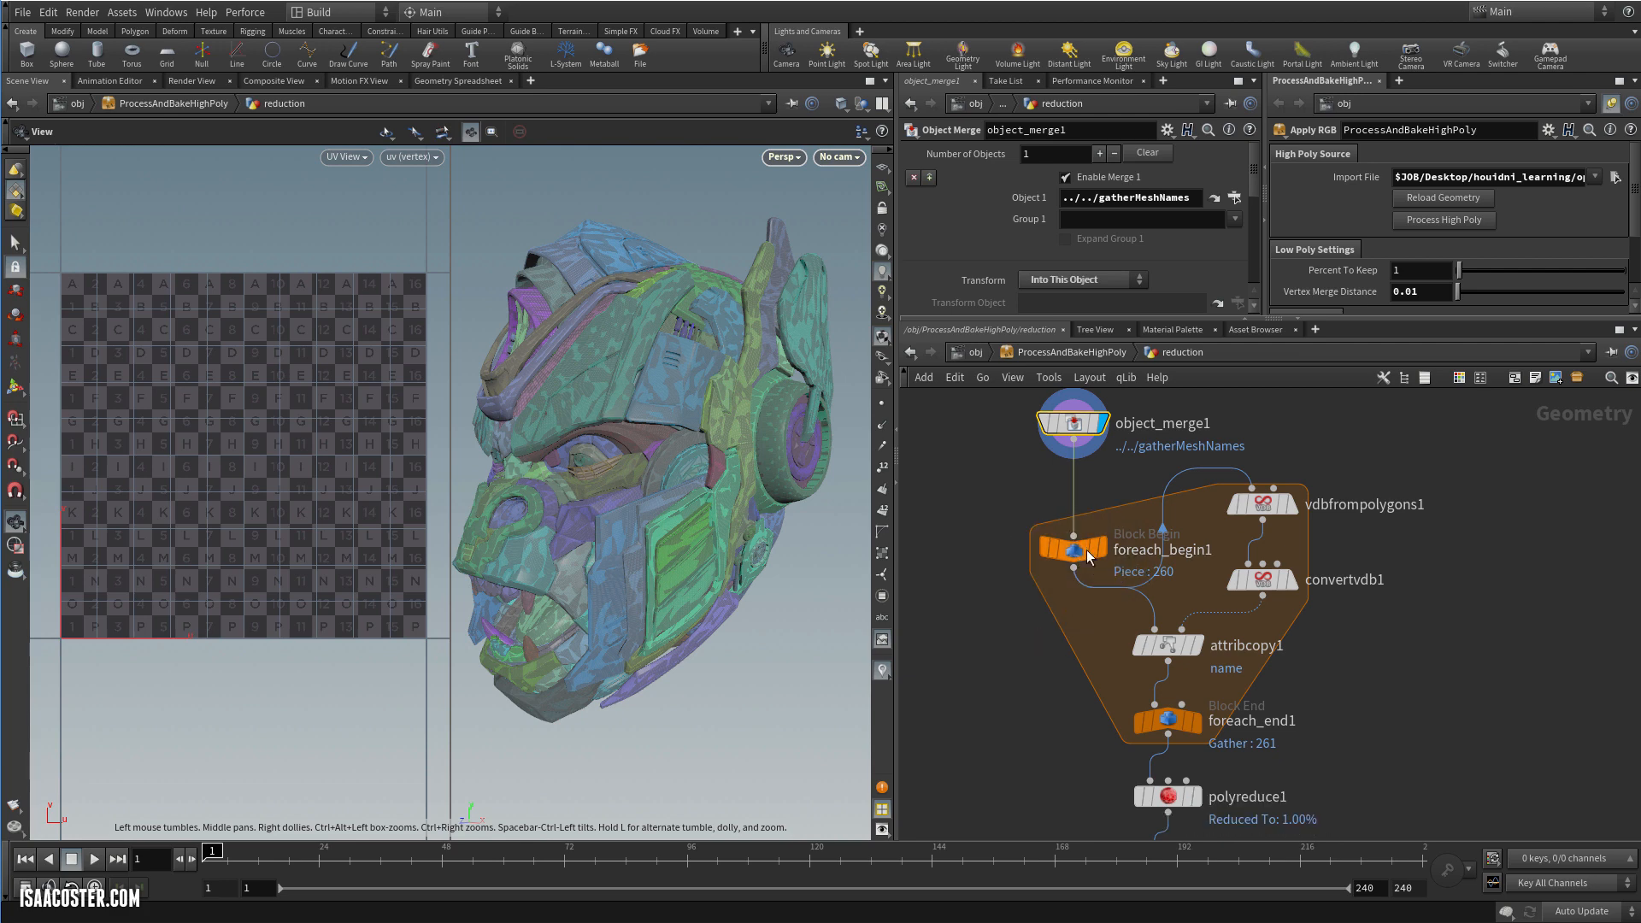
scroll(1079, 552, up, 2)
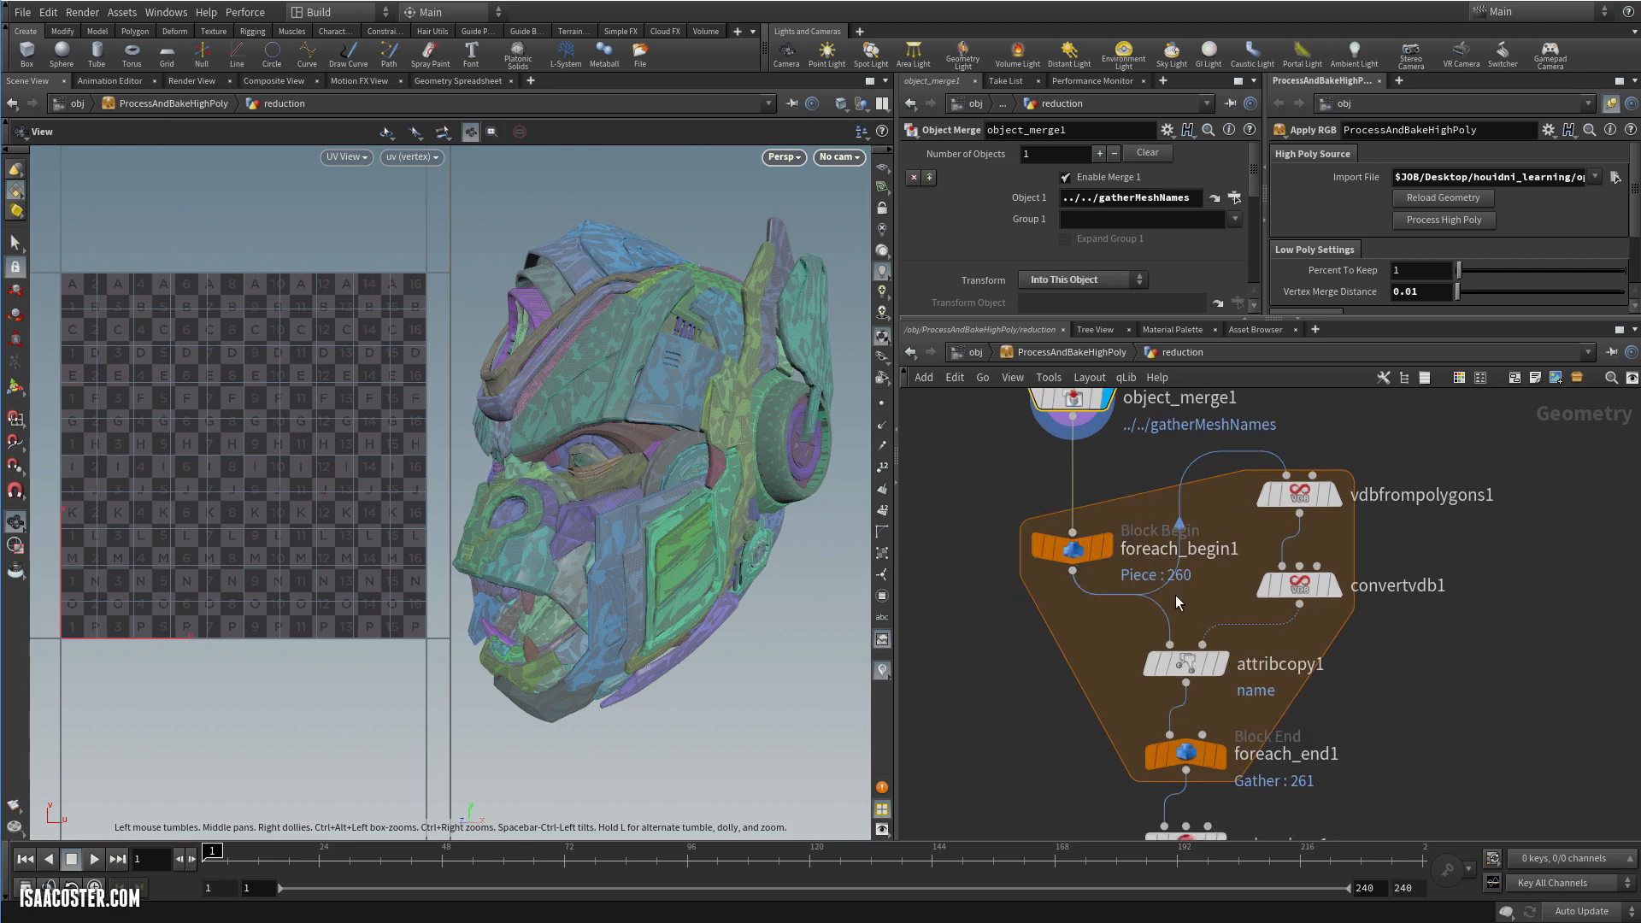
middle_drag(1186, 615, 1156, 622)
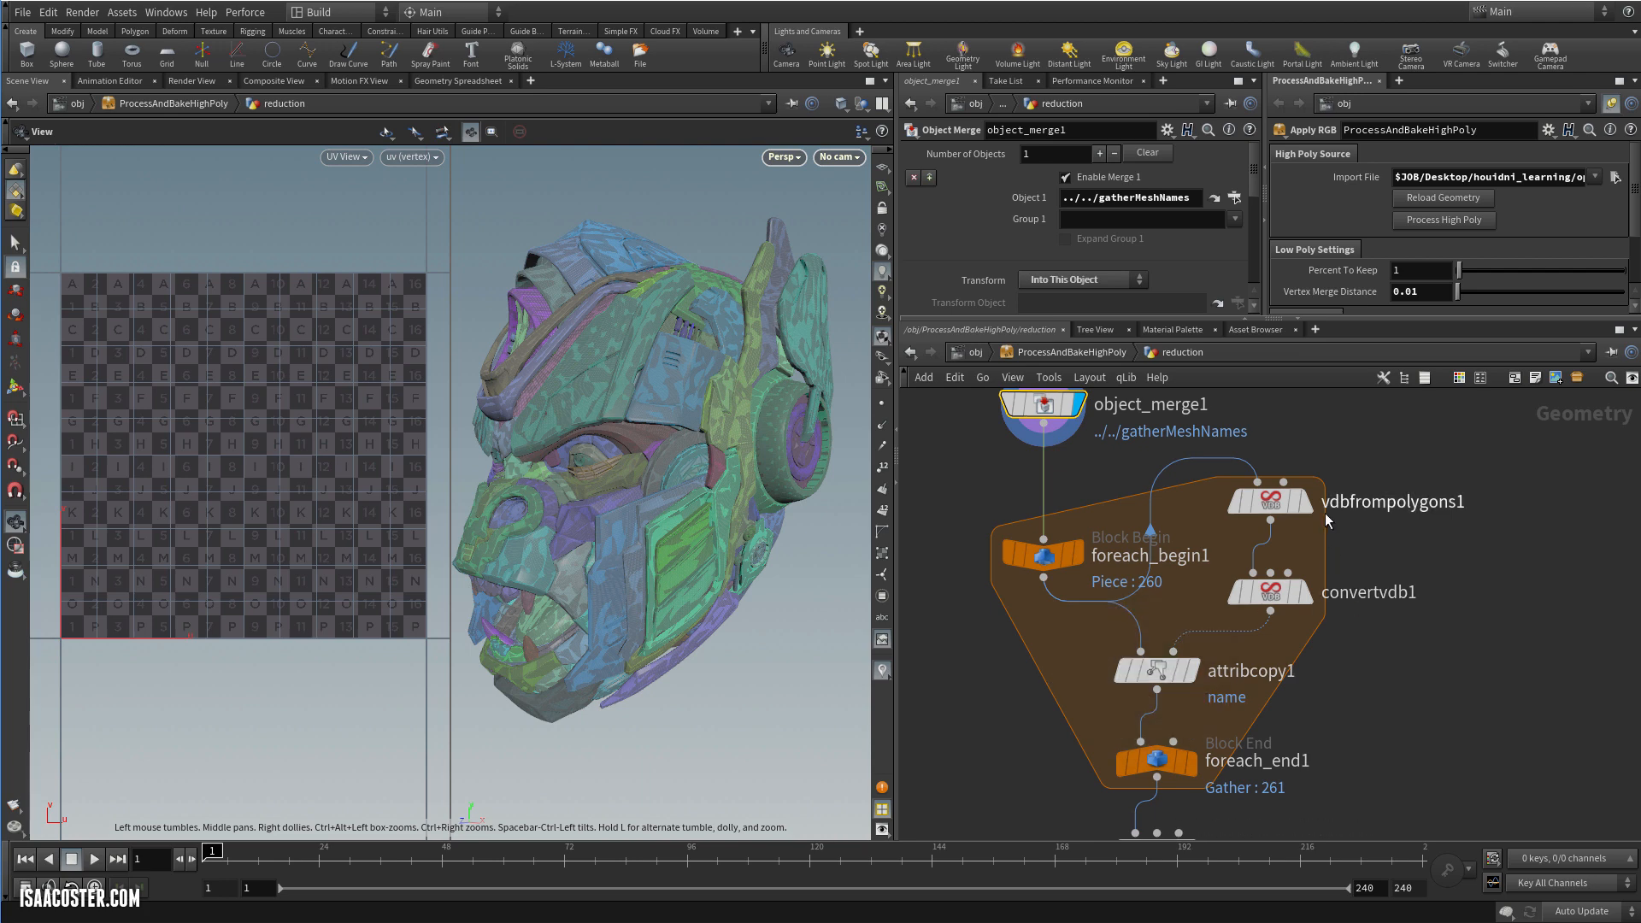
mouse_move(1291, 508)
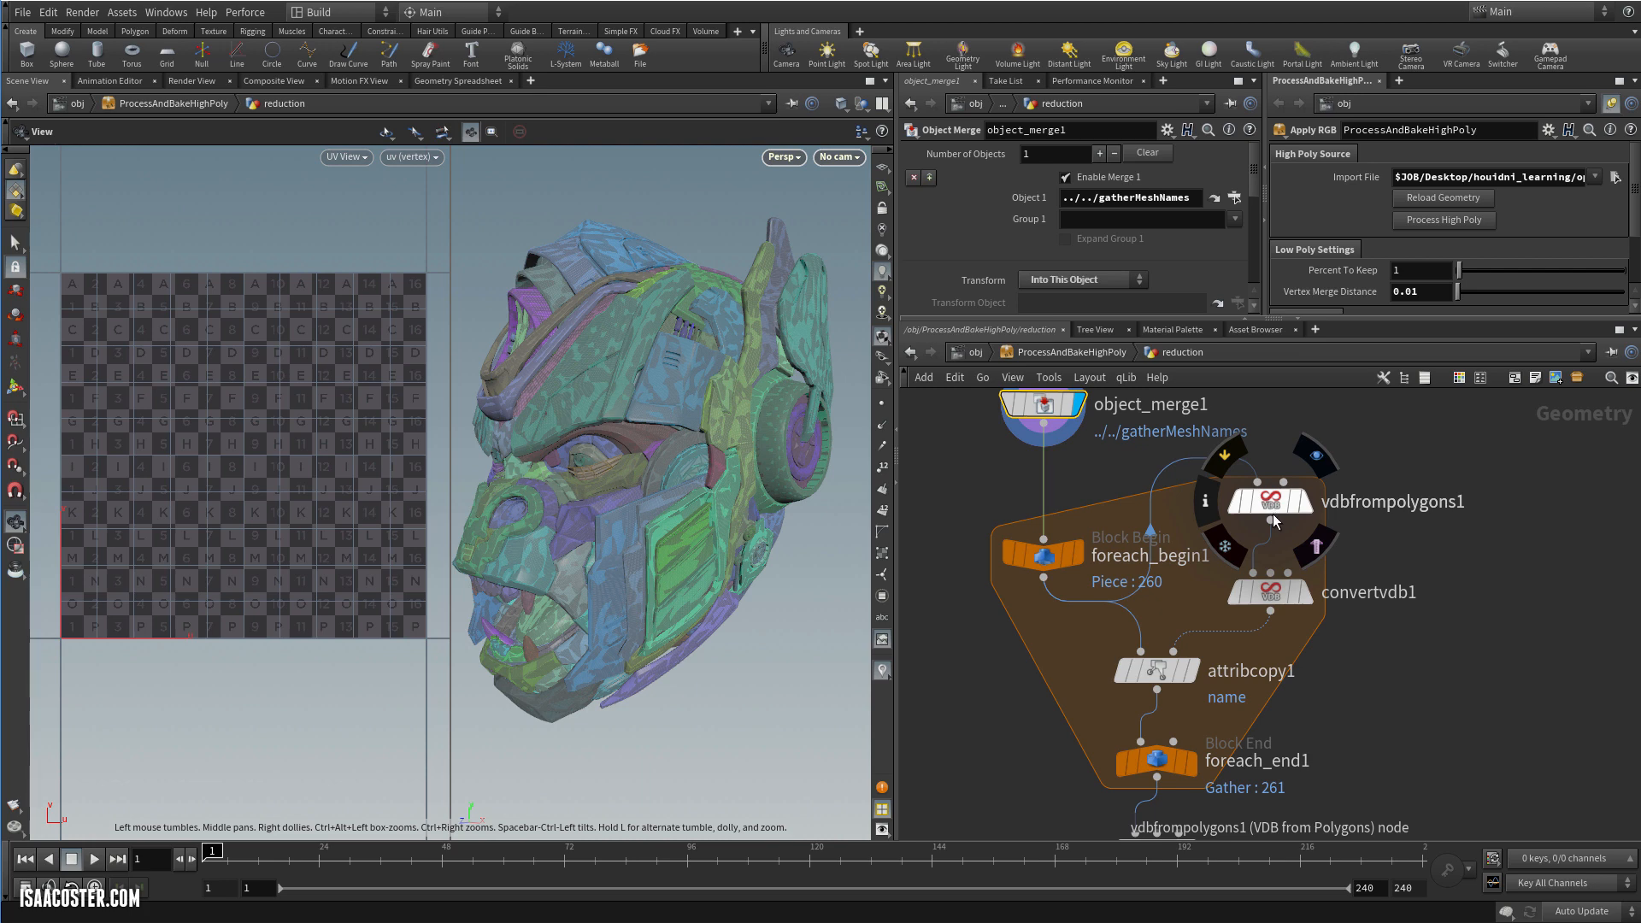
mouse_move(1282, 594)
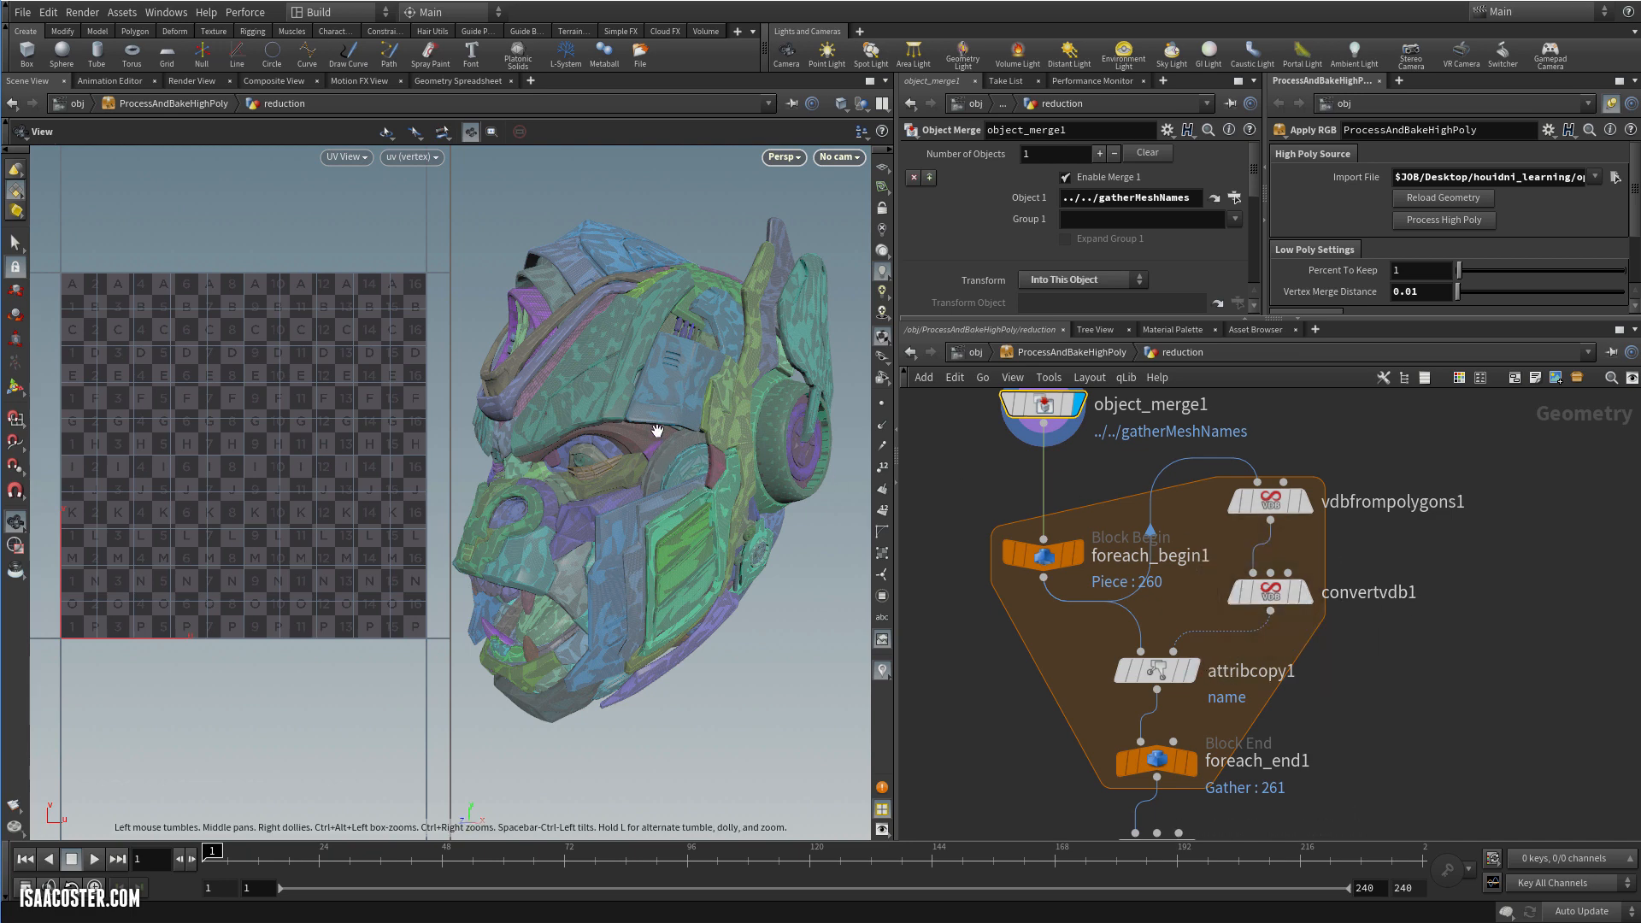
Reposition attribcopy1 closer beneath foreach_begin1 and review its Attribute to Copy and Attribute Name parameters
drag(1150, 668, 1116, 665)
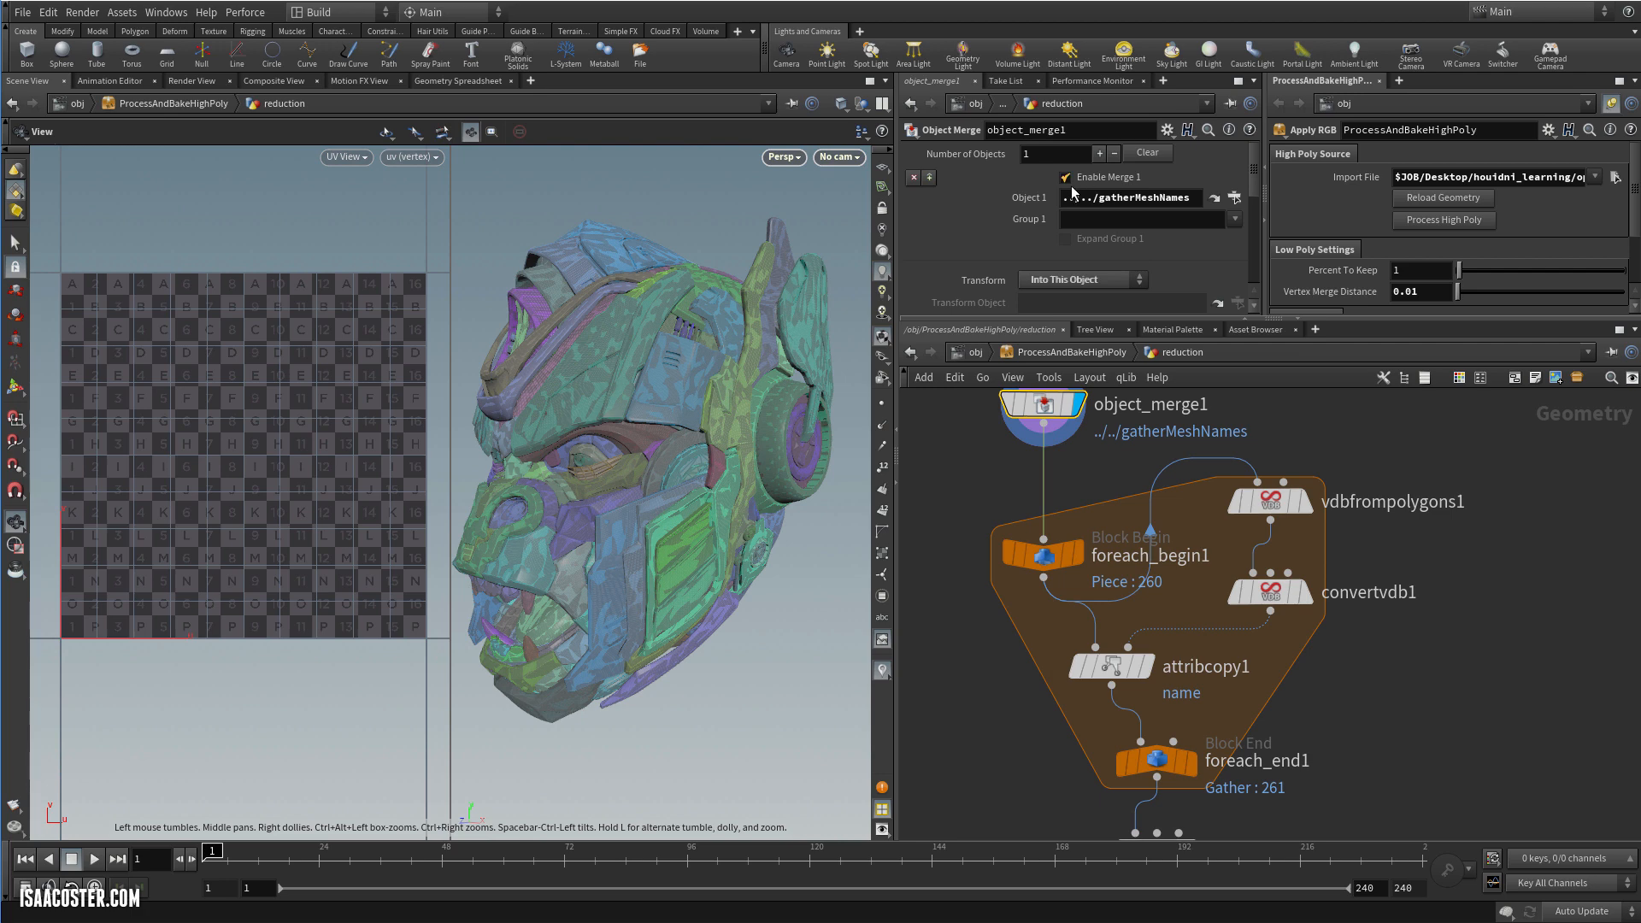
drag(1123, 668, 1121, 658)
click(1111, 656)
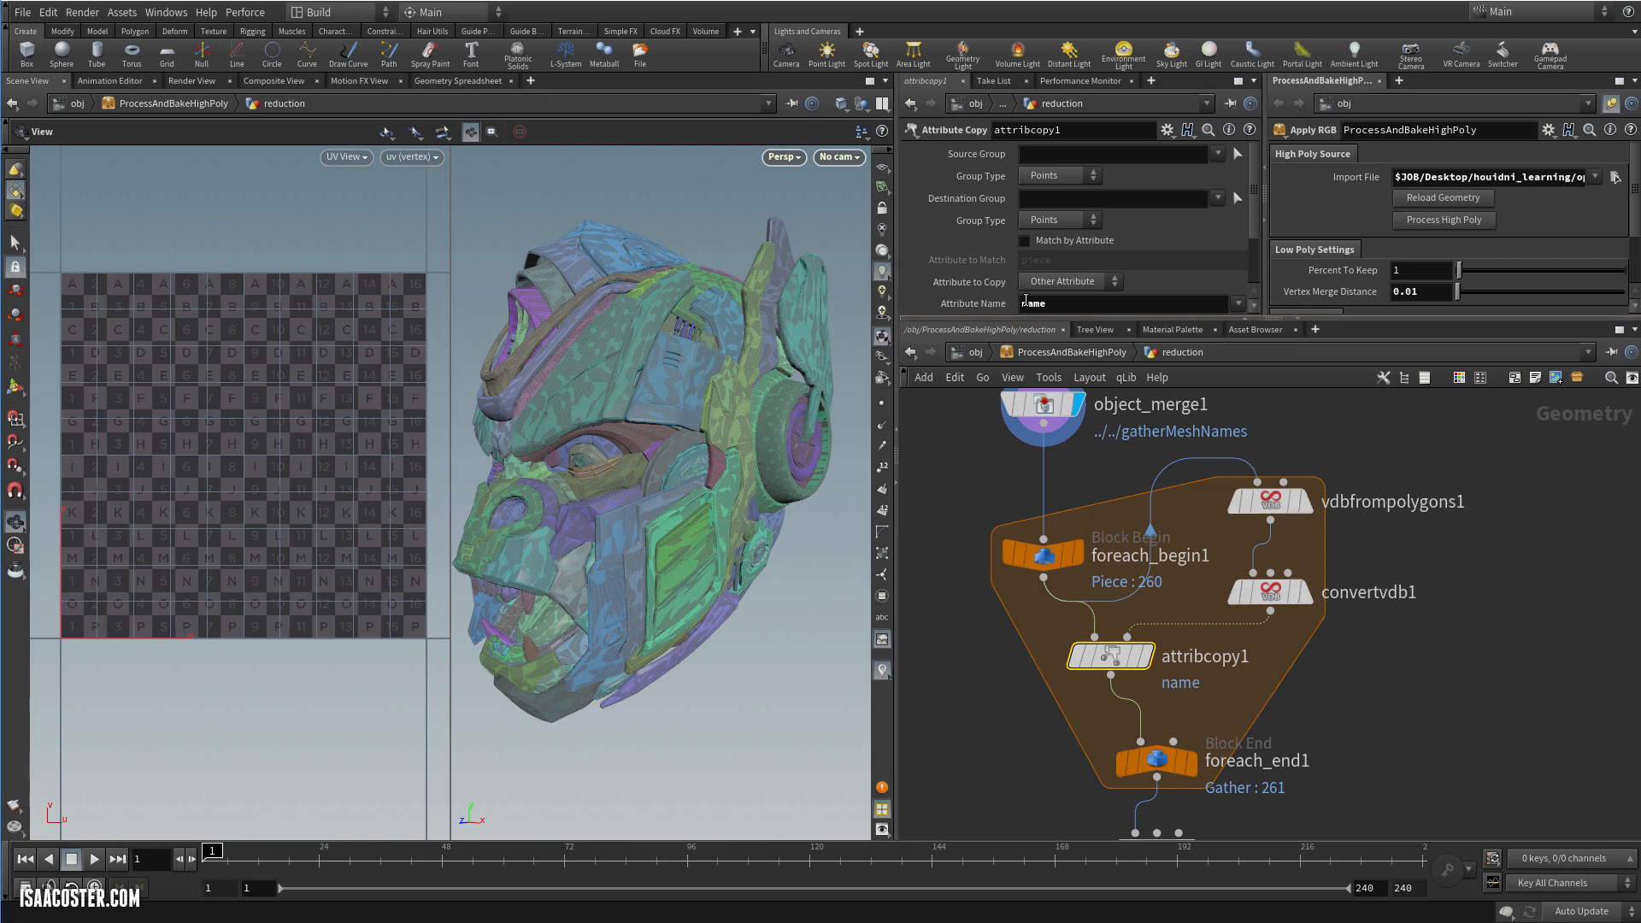
scroll(1094, 290, down, 1)
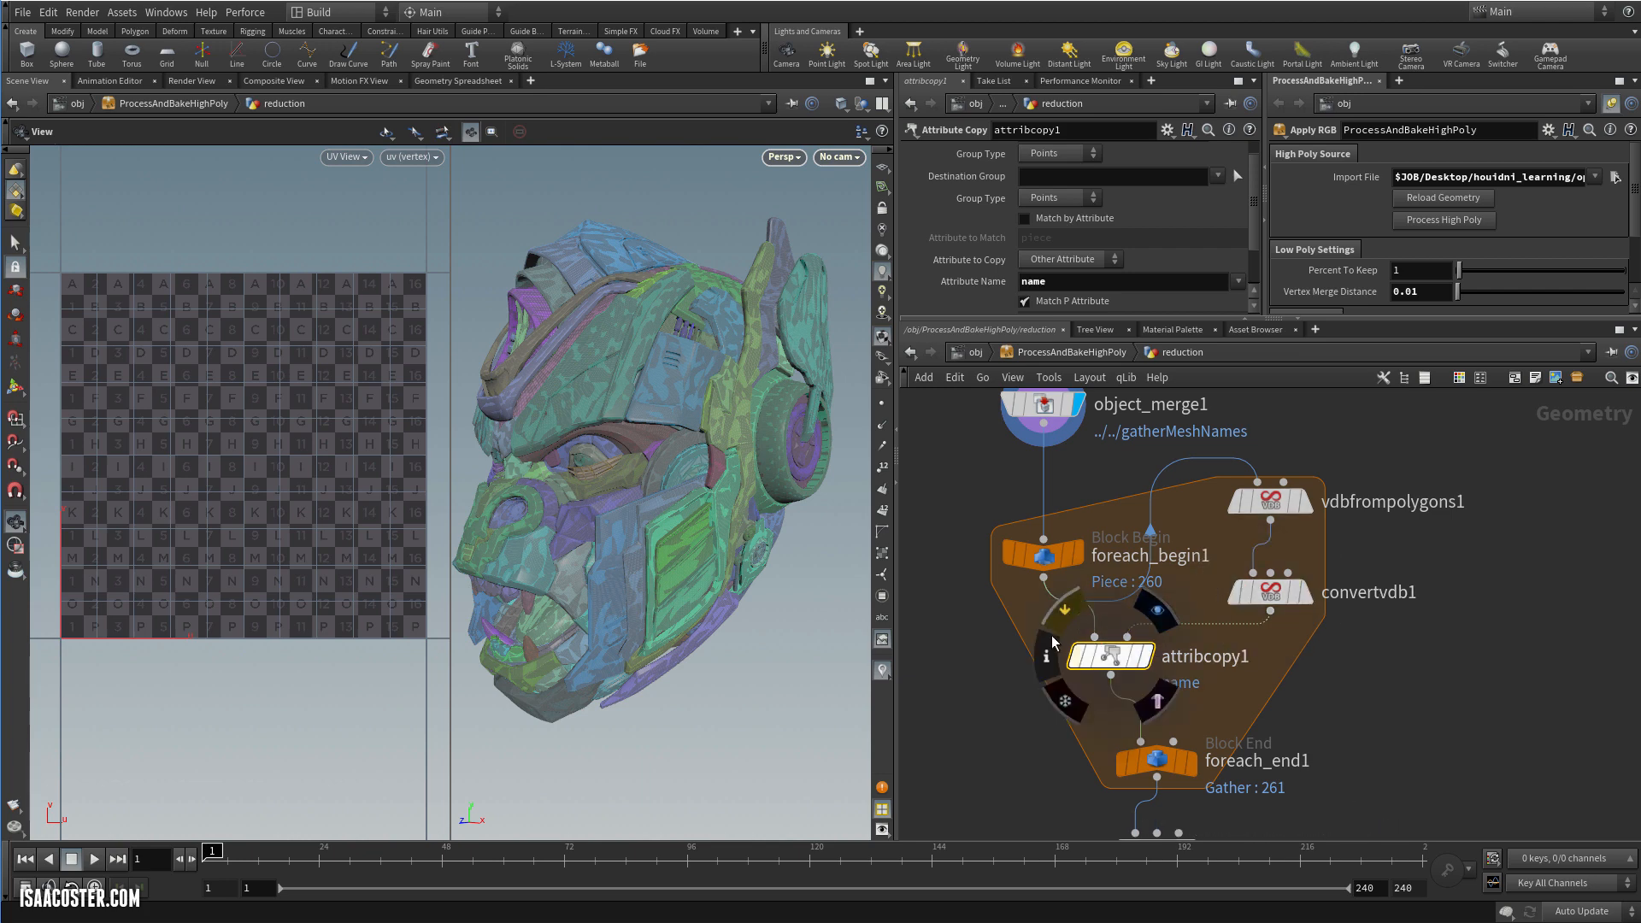
Nudge foreach_end1 closer beneath attribcopy1 and bring up the reduction settings of polyreduce1
mouse_move(1169, 766)
drag(1169, 766, 1170, 751)
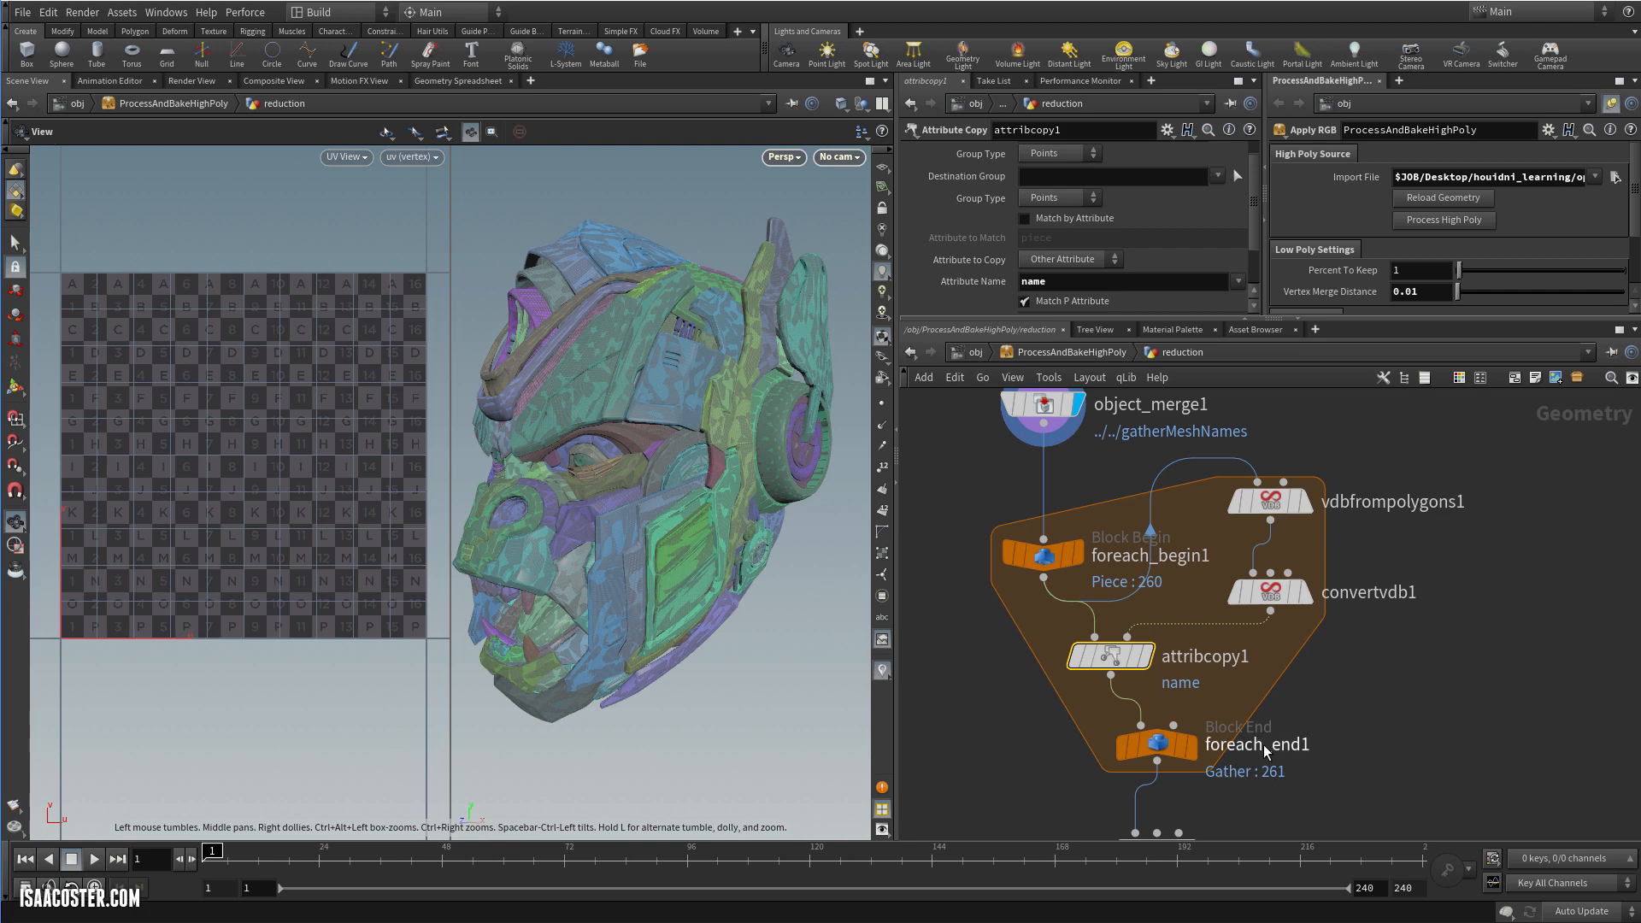
middle_drag(1505, 739, 1429, 426)
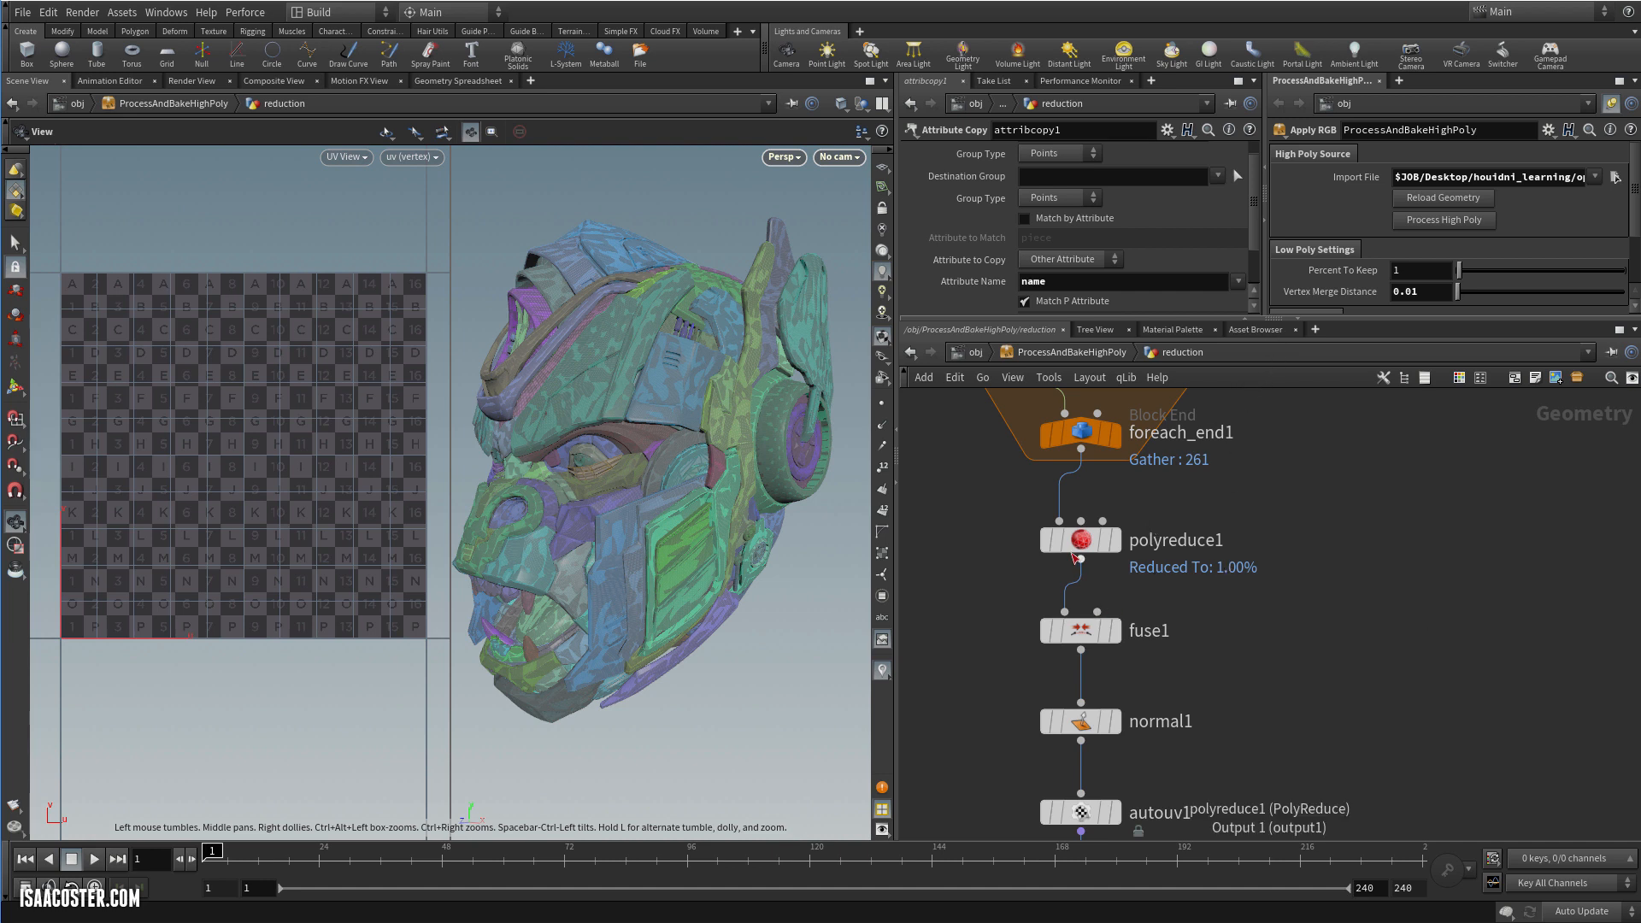
click(1072, 540)
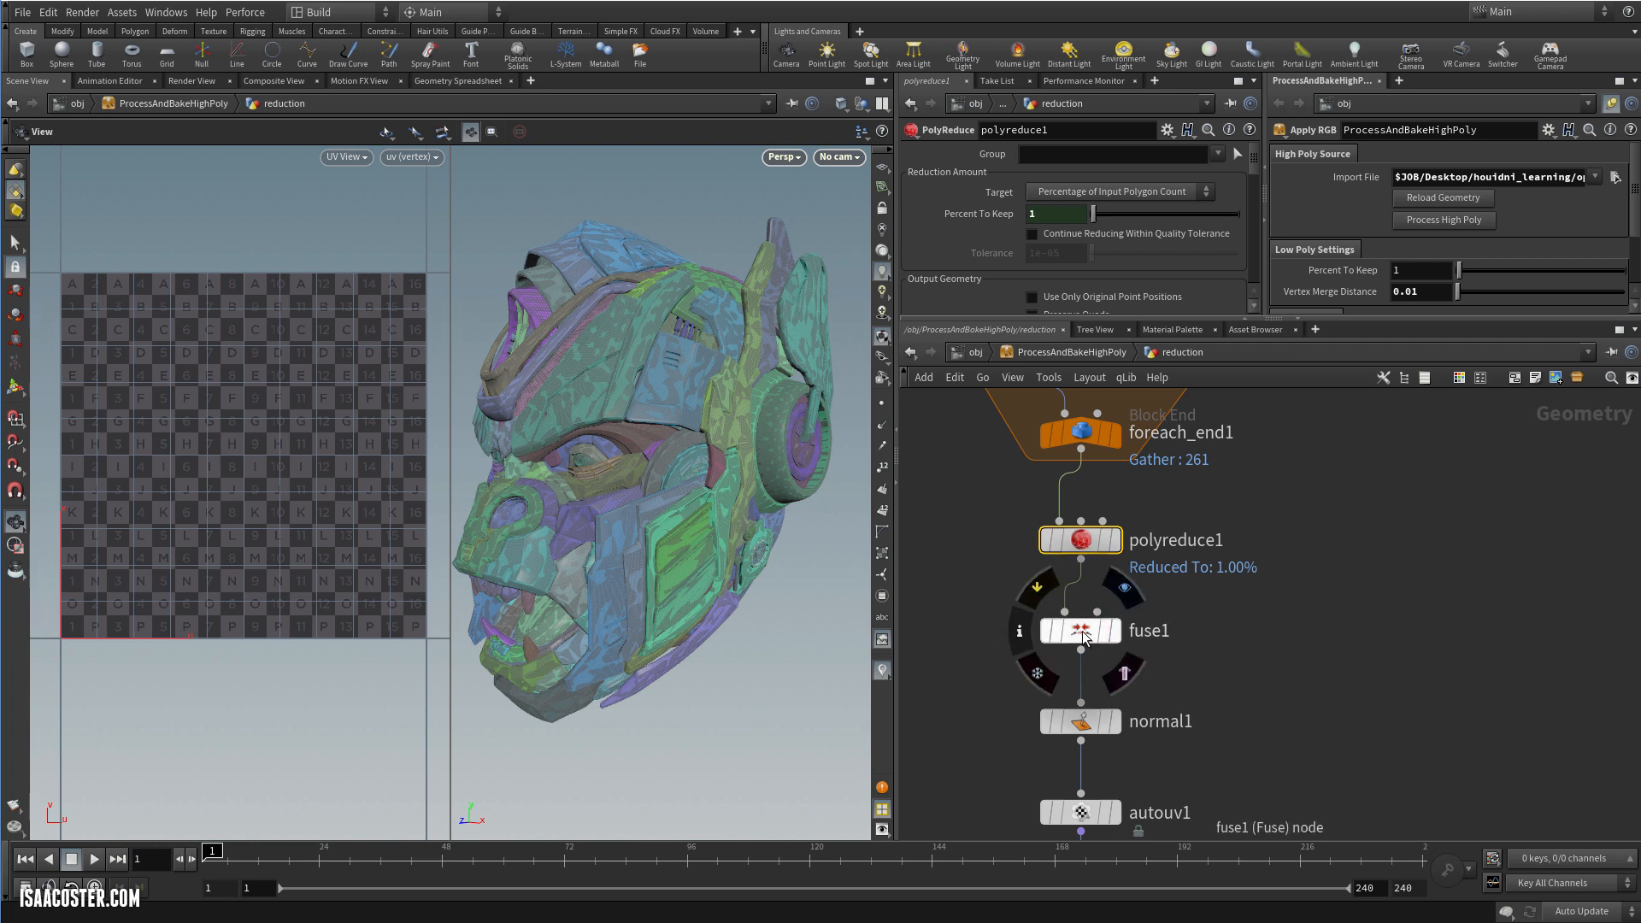
Review the snapping parameters of fuse1 and the normal construction parameters of normal1
click(1112, 640)
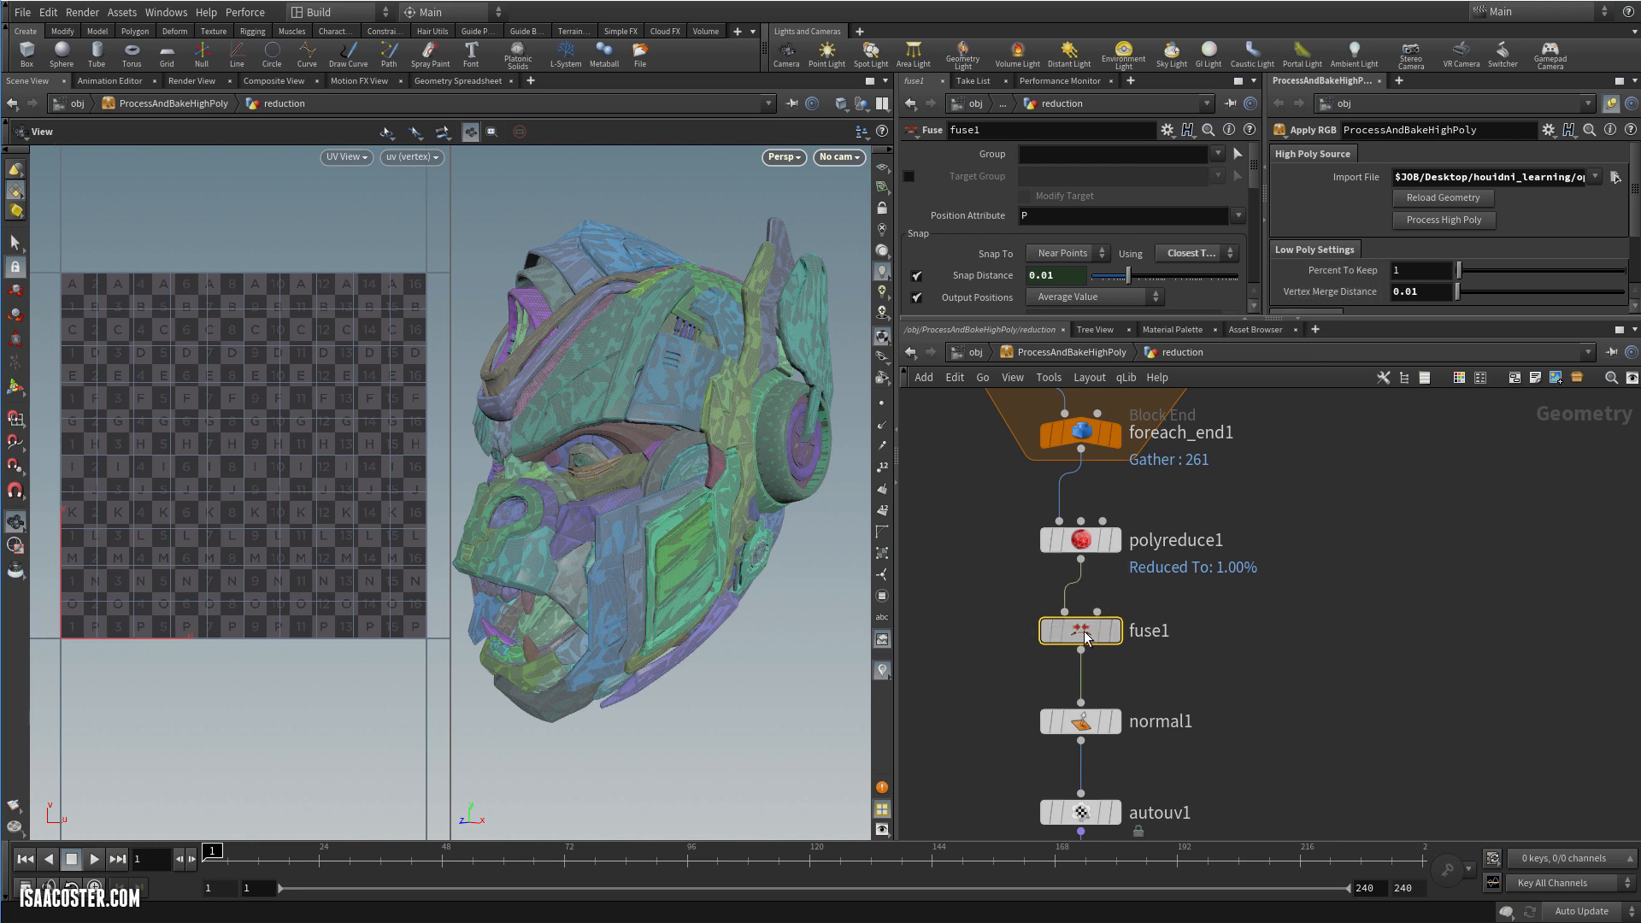
scroll(1074, 290, down, 2)
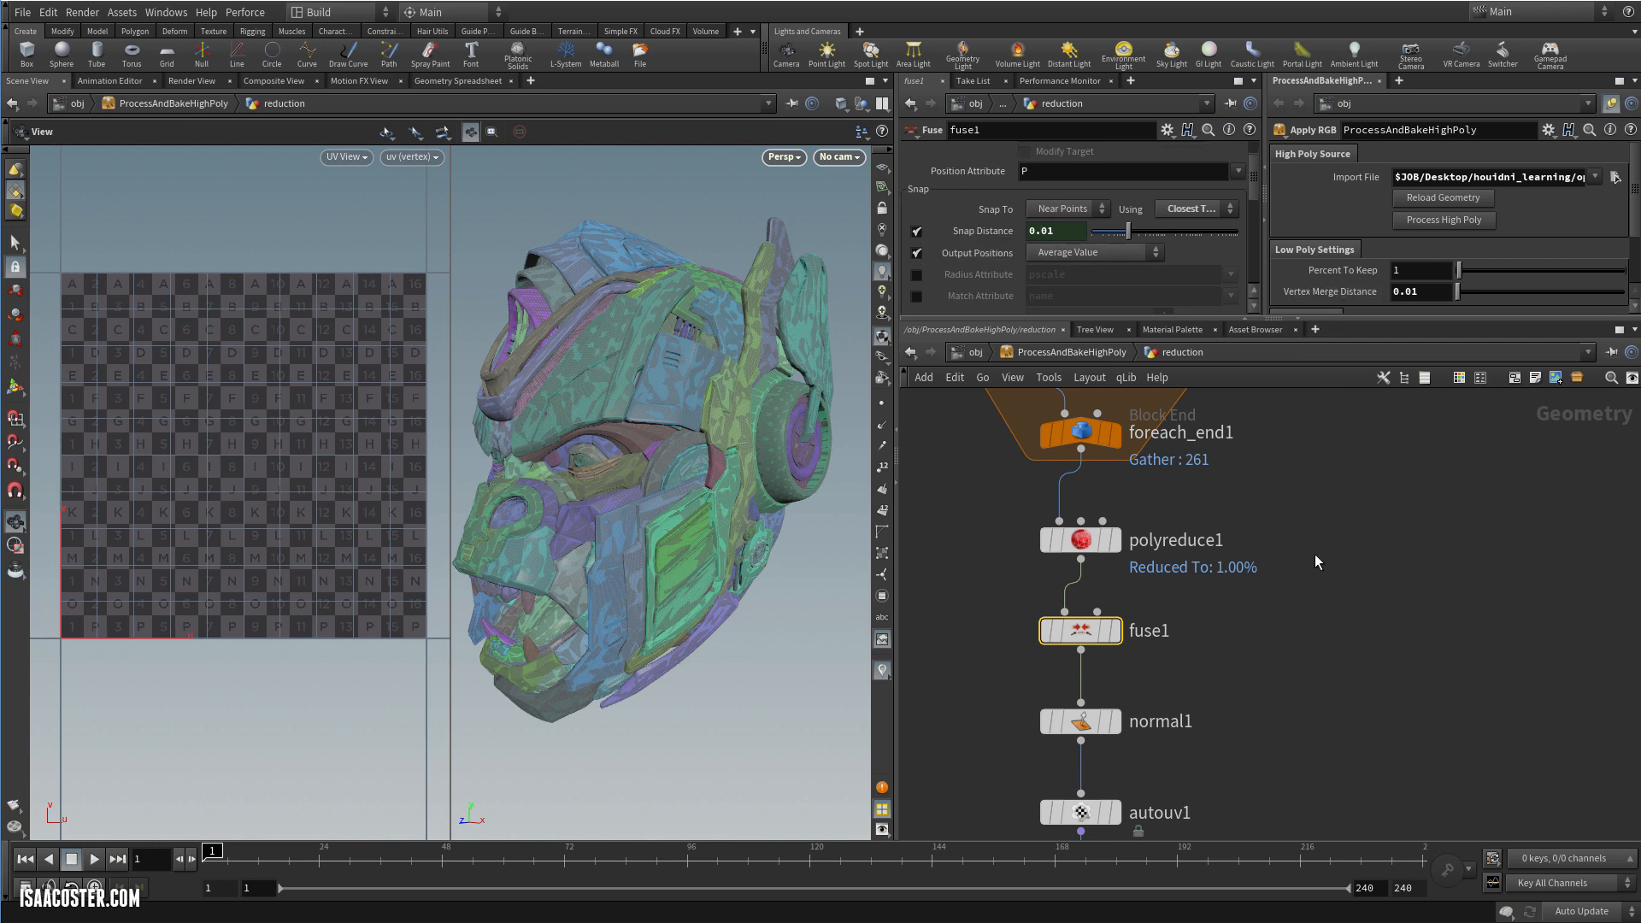
click(1081, 720)
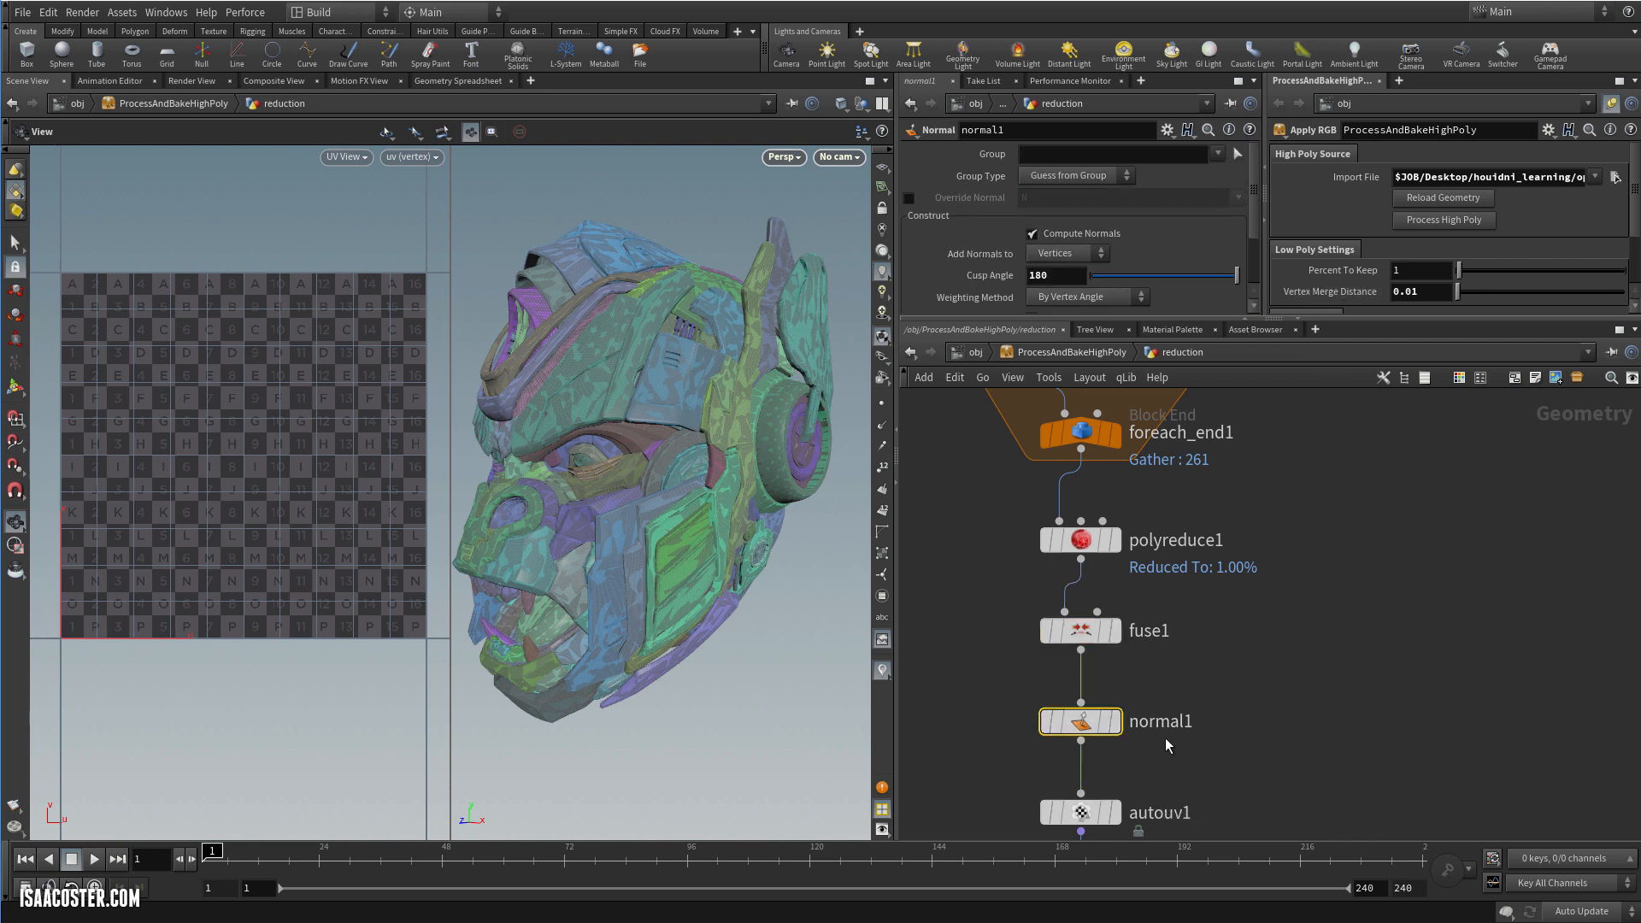
scroll(1222, 709, down, 1)
scroll(1190, 727, up, 2)
scroll(1198, 723, down, 1)
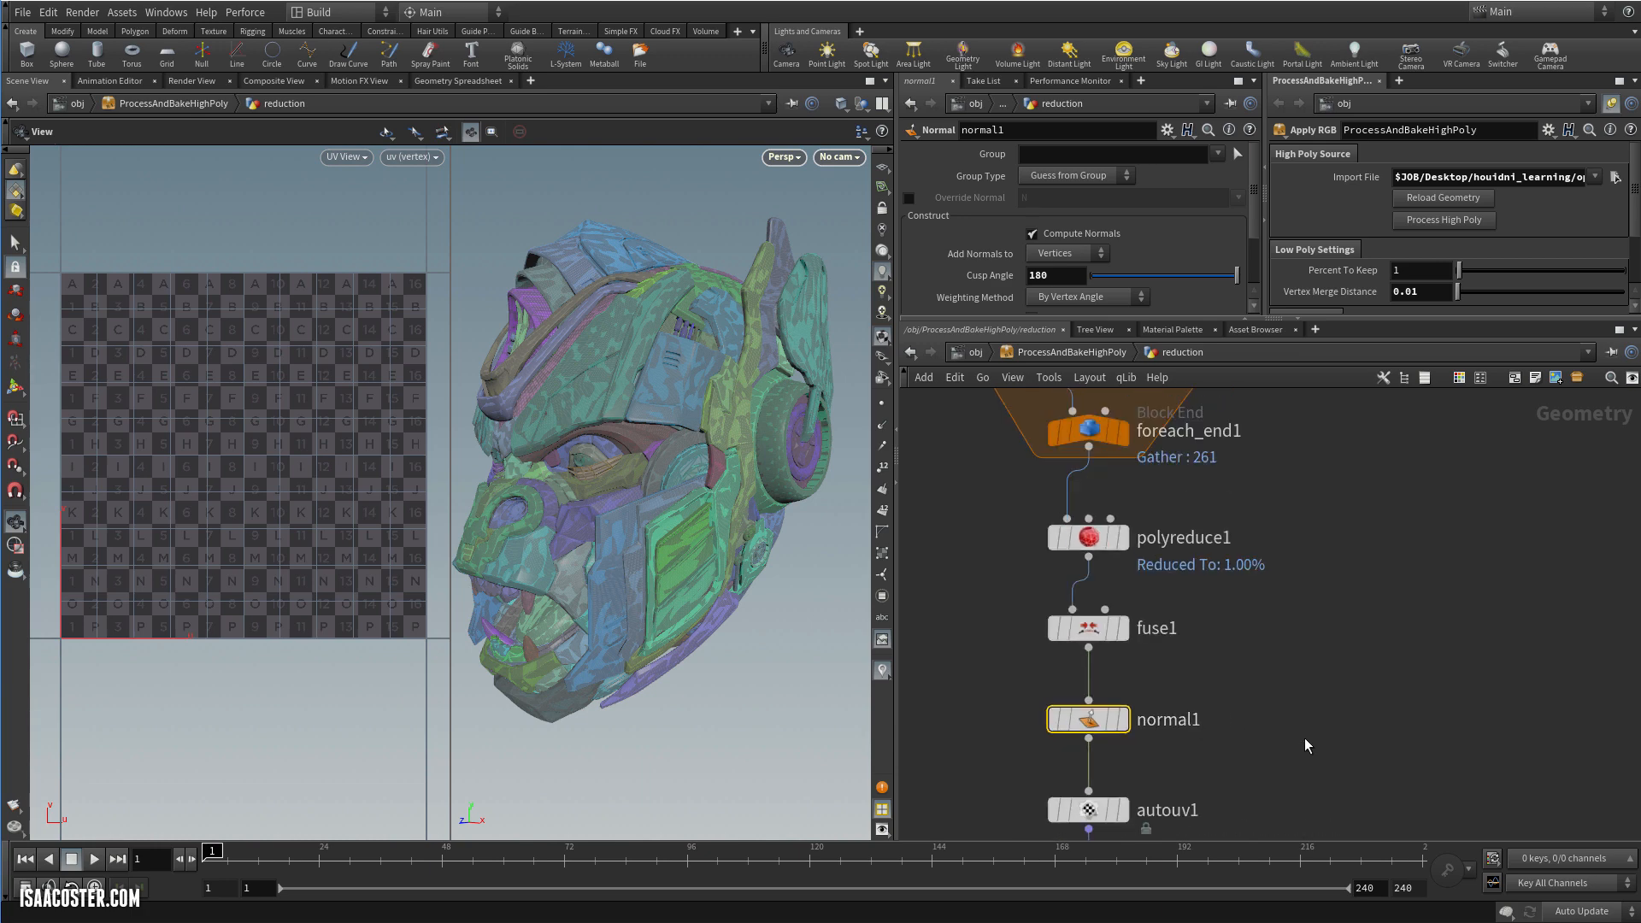
Make autouv1 the displayed node and examine its unwrapped UV islands up close
middle_drag(1297, 742, 1294, 544)
scroll(1197, 569, up, 1)
click(1086, 630)
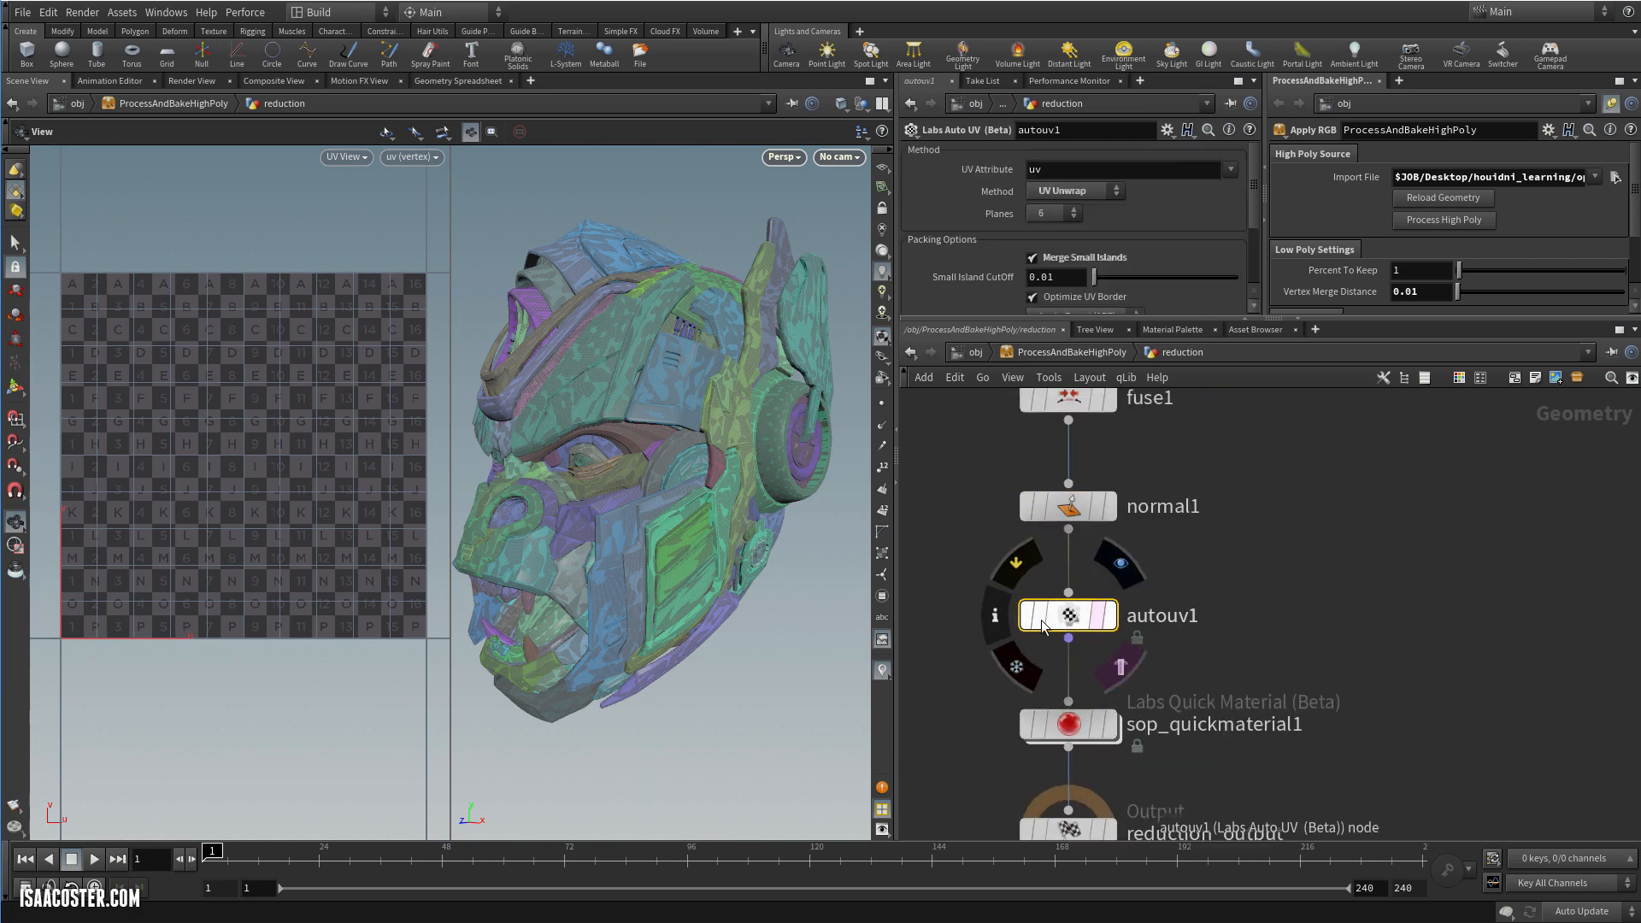
click(1120, 563)
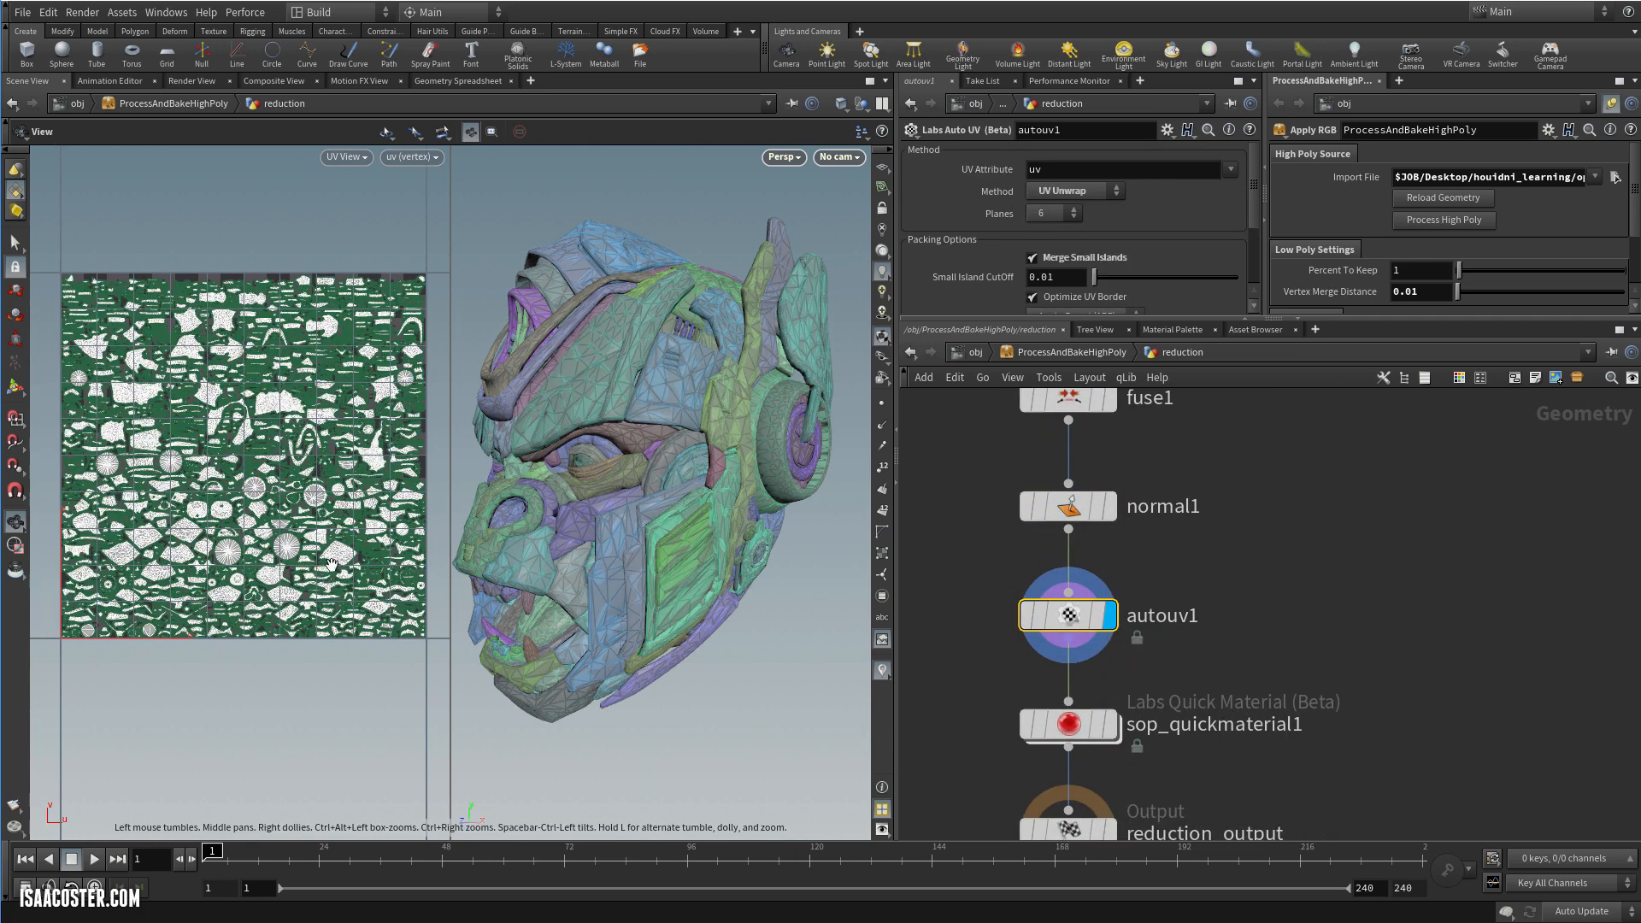
scroll(329, 478, up, 2)
scroll(303, 523, down, 1)
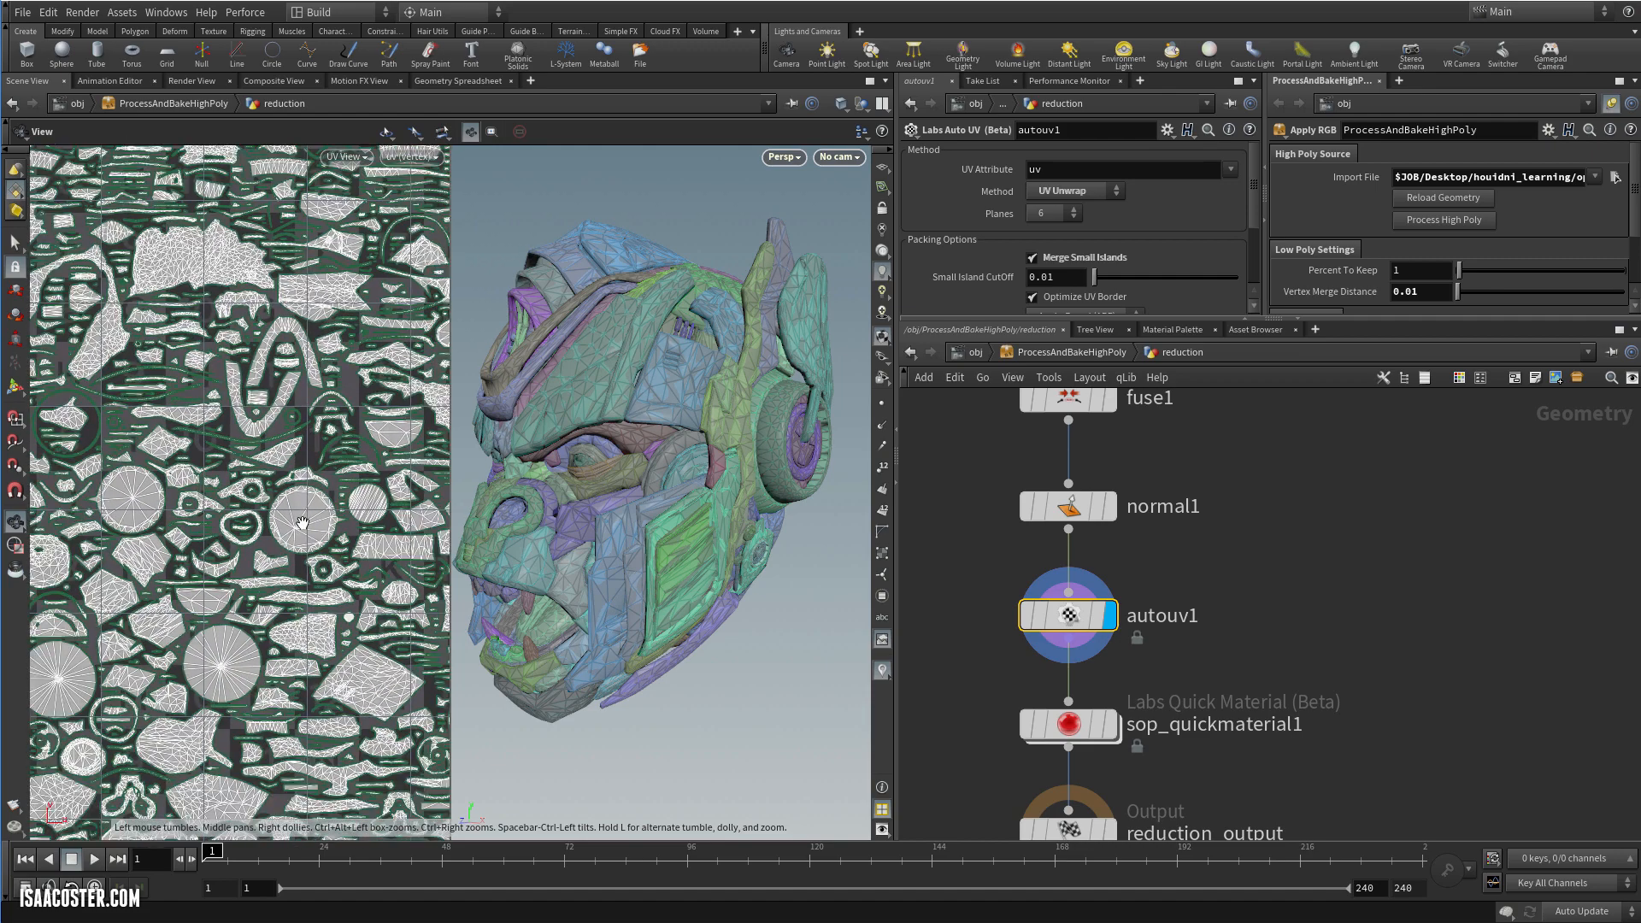
scroll(292, 551, up, 1)
scroll(291, 555, down, 3)
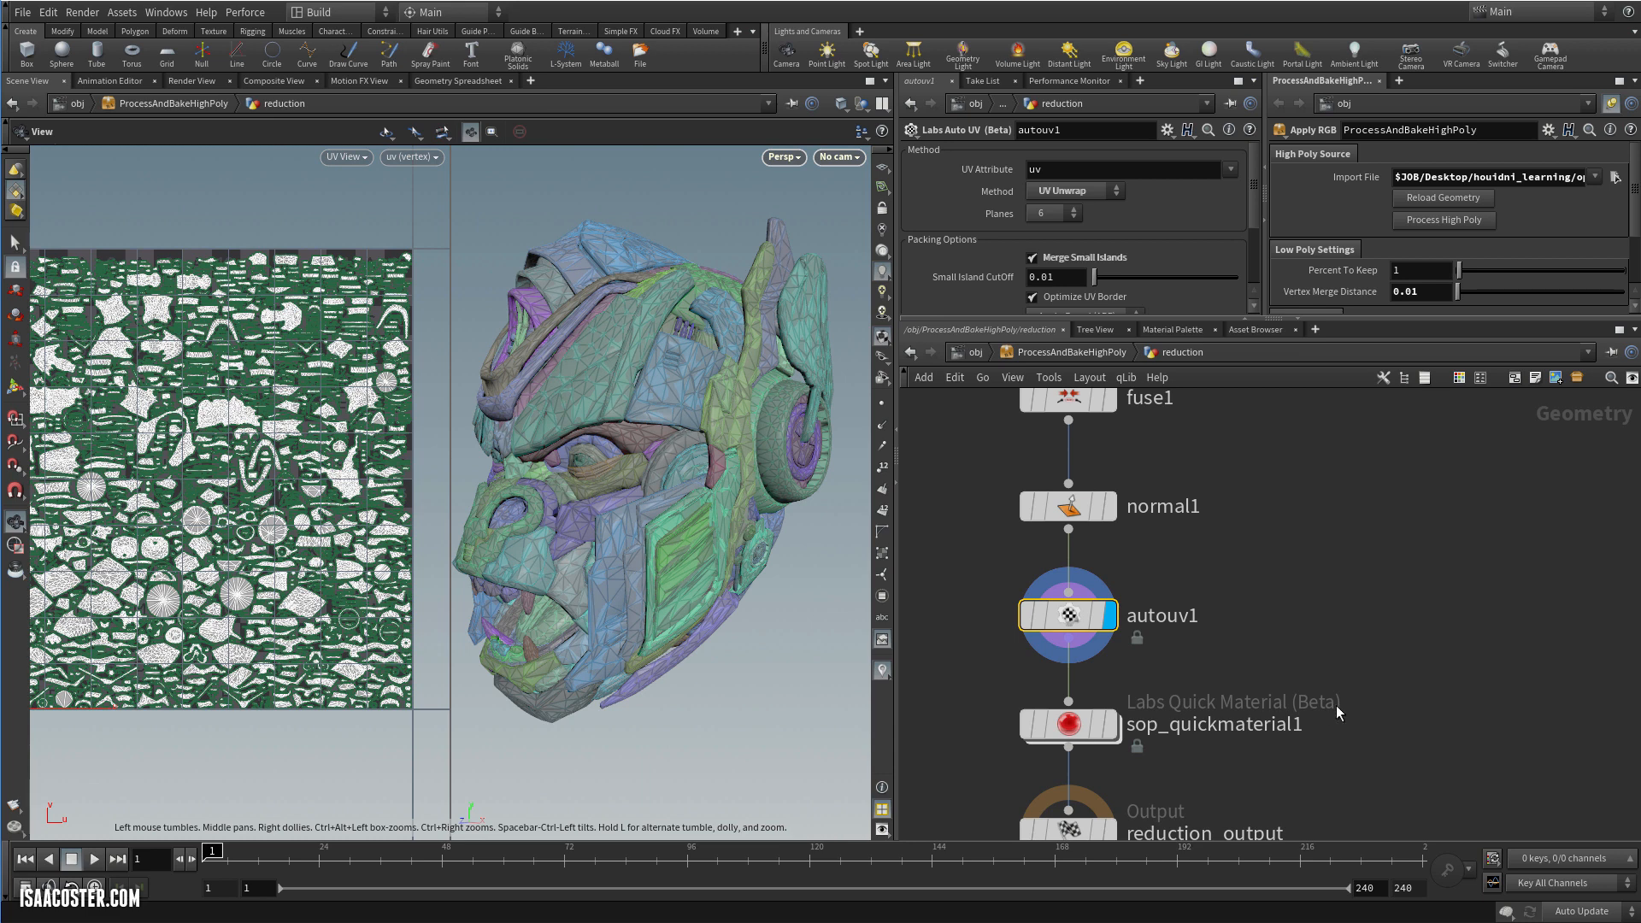
Move sop_quickmaterial1 slightly closer to reduction_output and make reduction_output the displayed node
middle_drag(1361, 703, 1376, 577)
mouse_move(1095, 607)
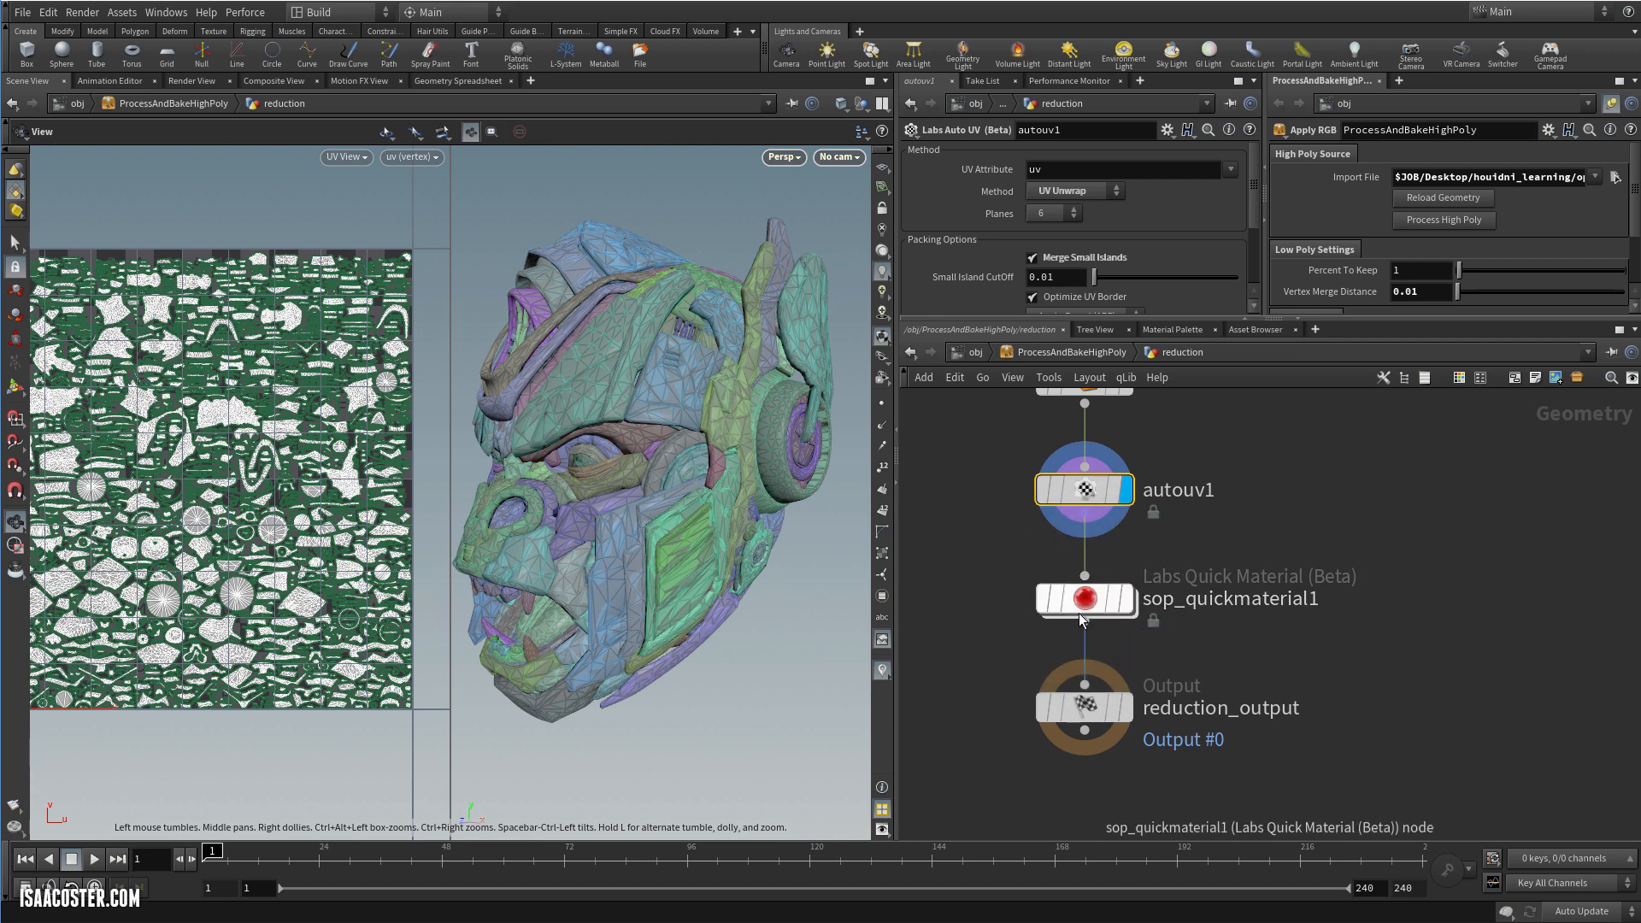
drag(1084, 601, 1086, 610)
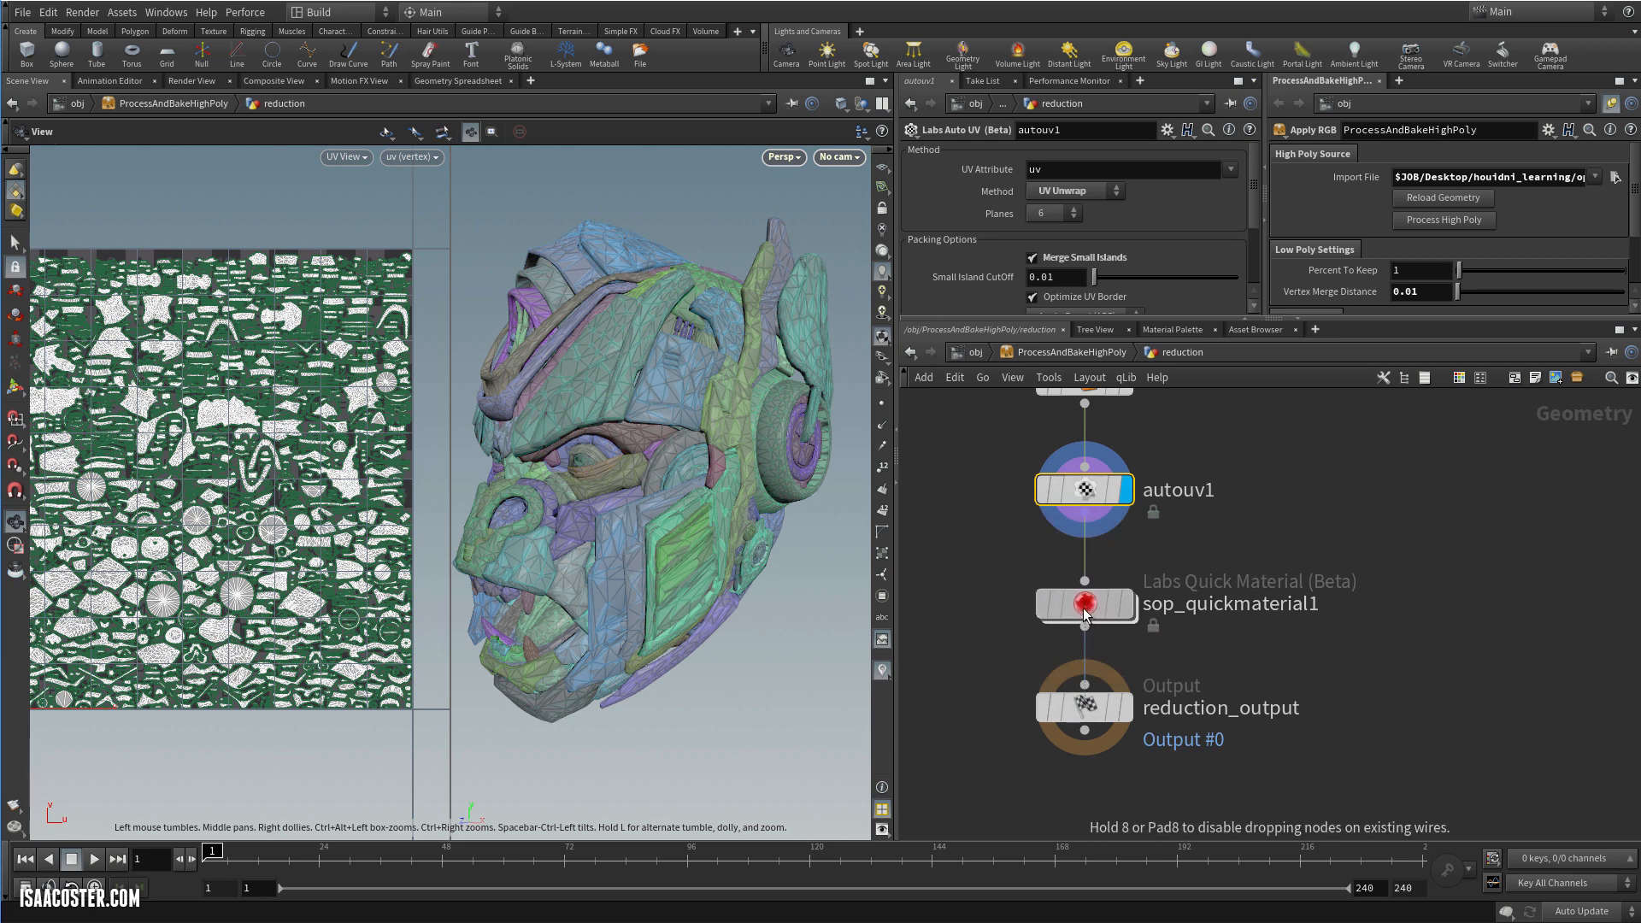
click(1126, 708)
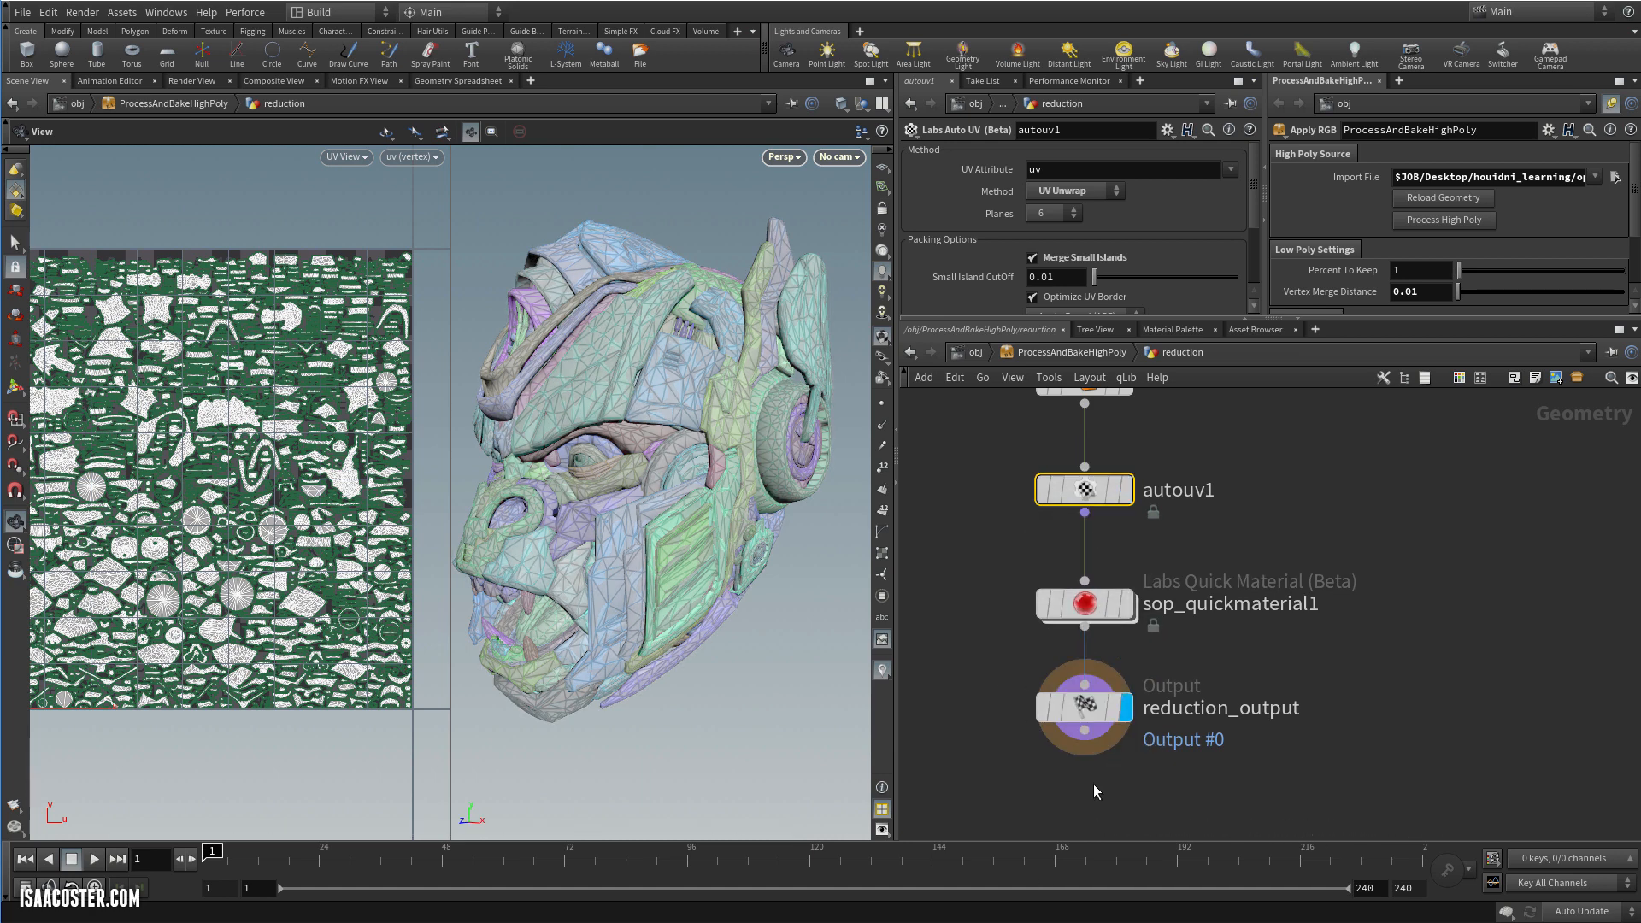
Leave the reduction network for the ProcessAndBakeHighPoly level and enter the baker network
click(1087, 351)
click(1256, 552)
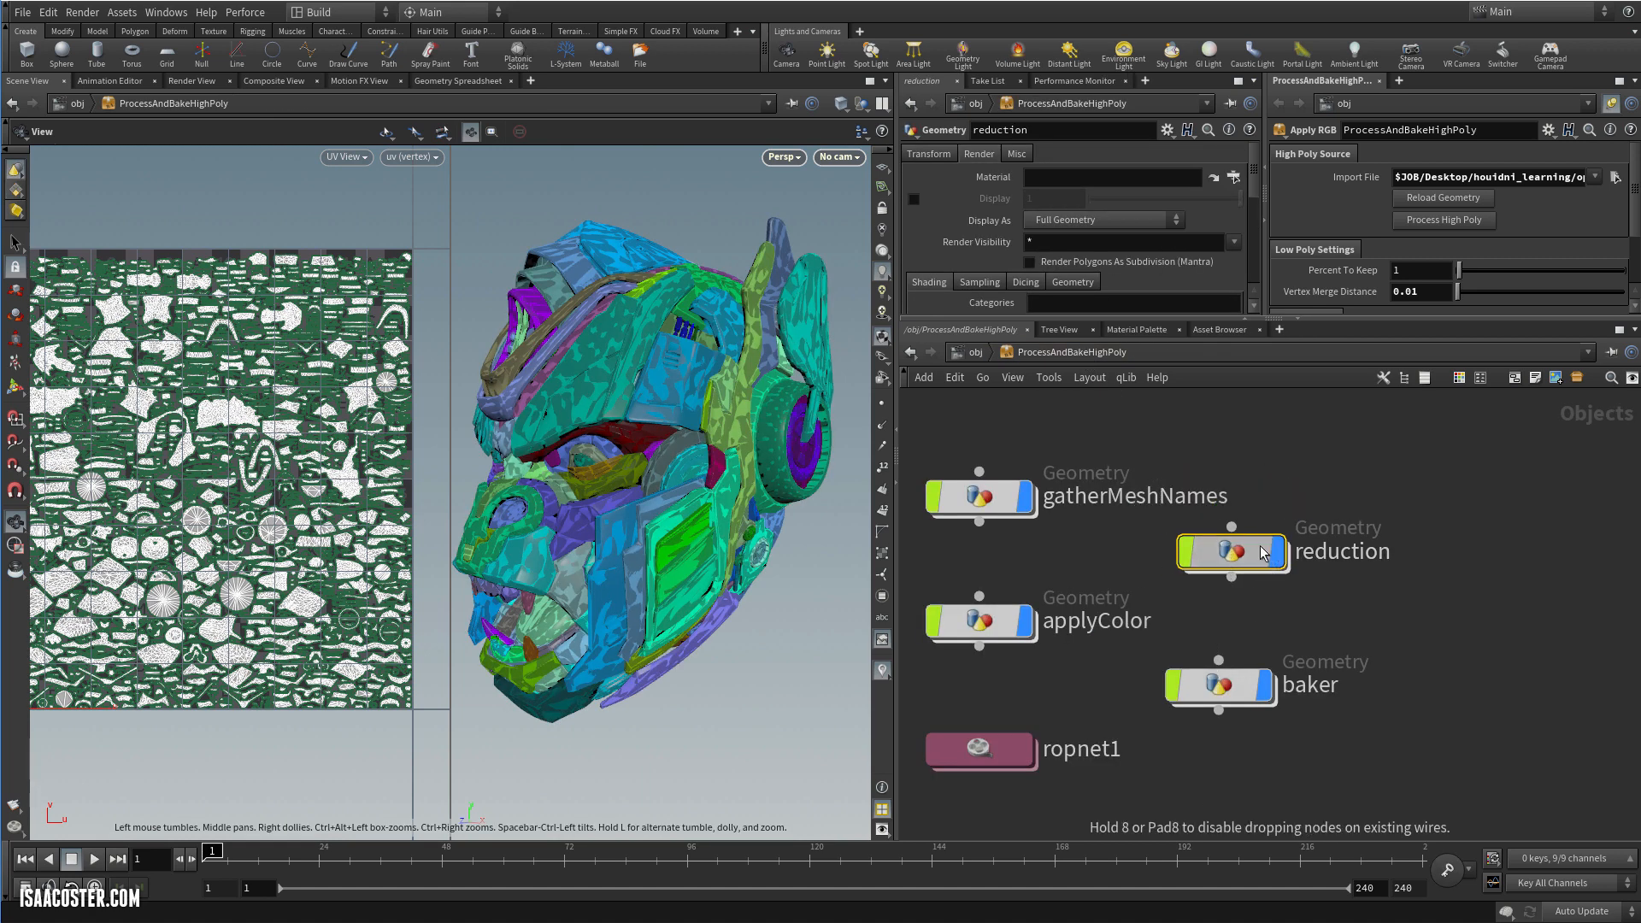
click(1246, 682)
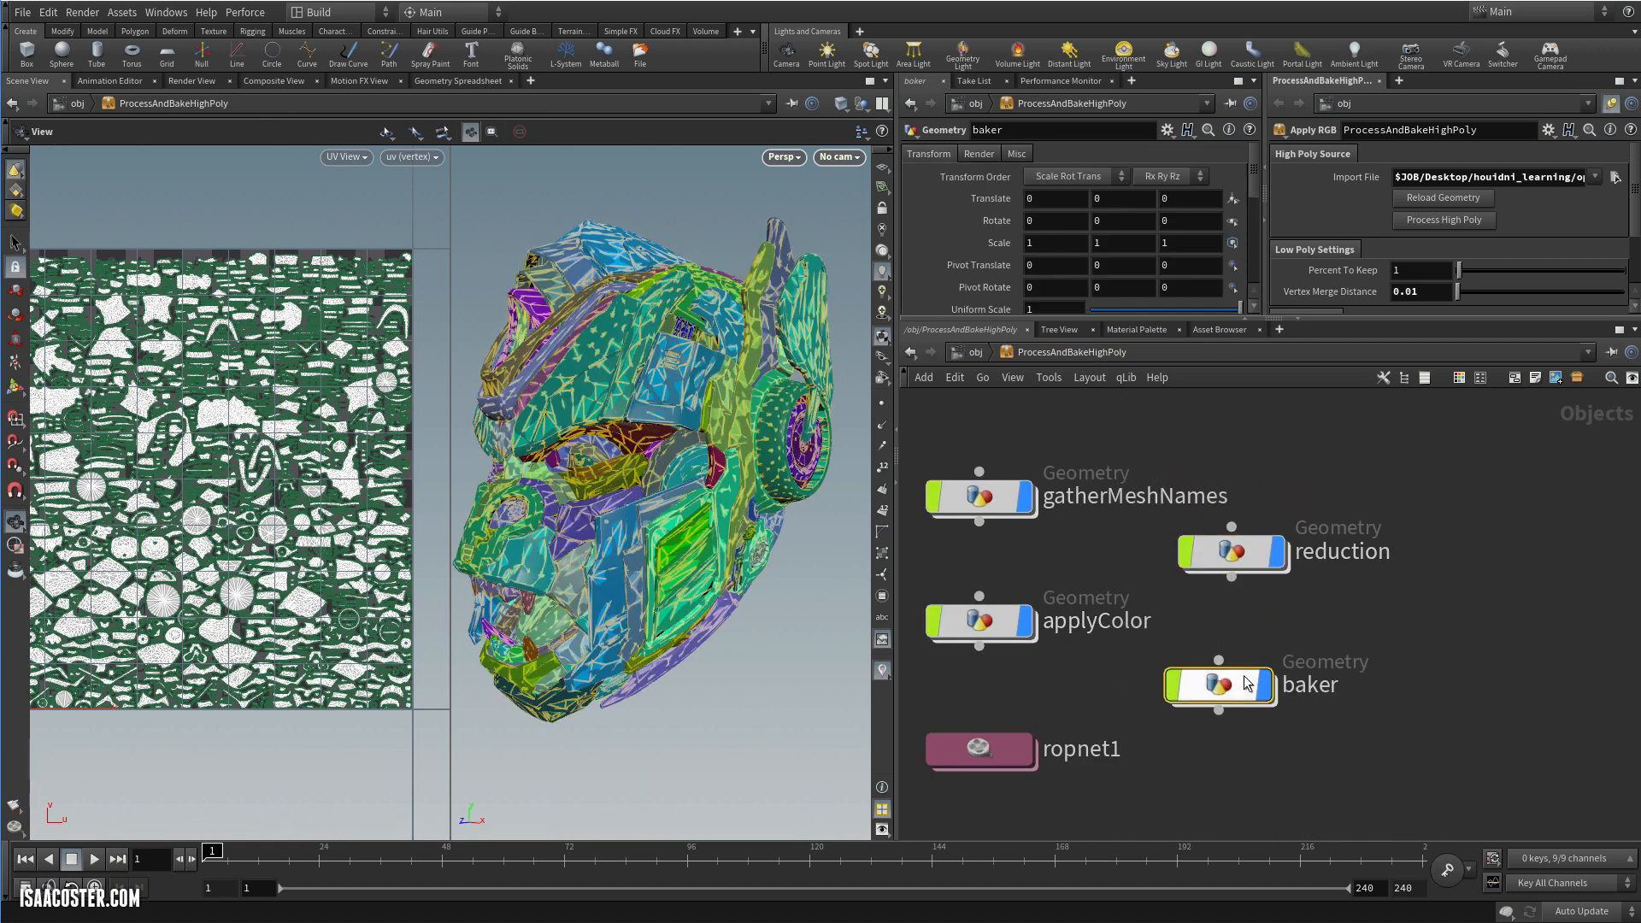
double_click(1246, 682)
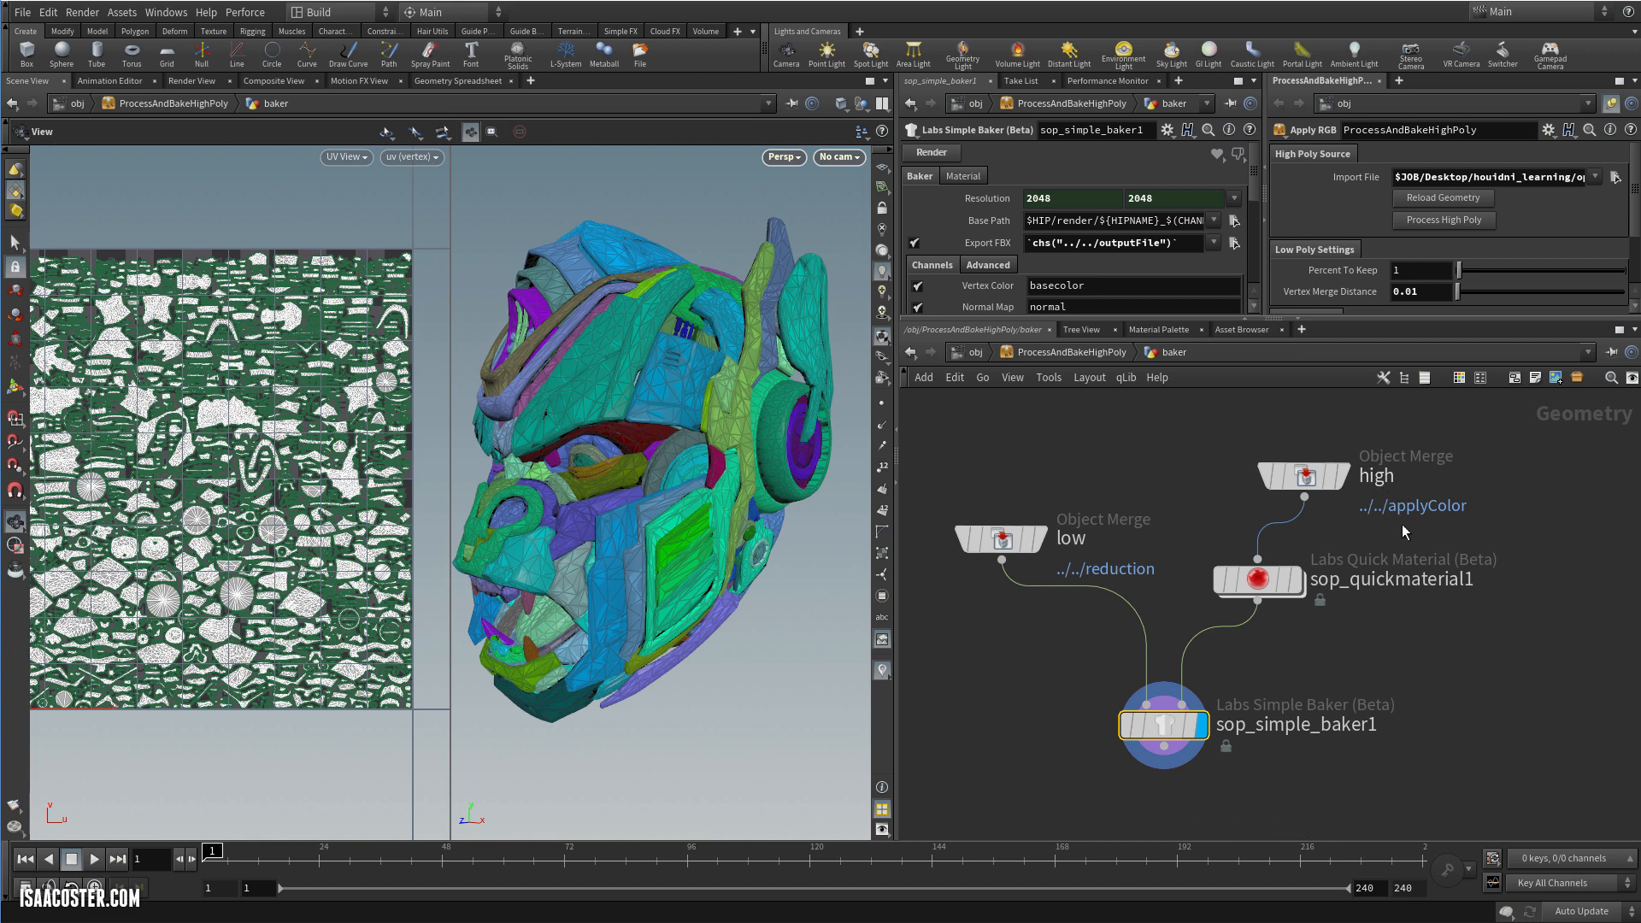
mouse_move(1265, 730)
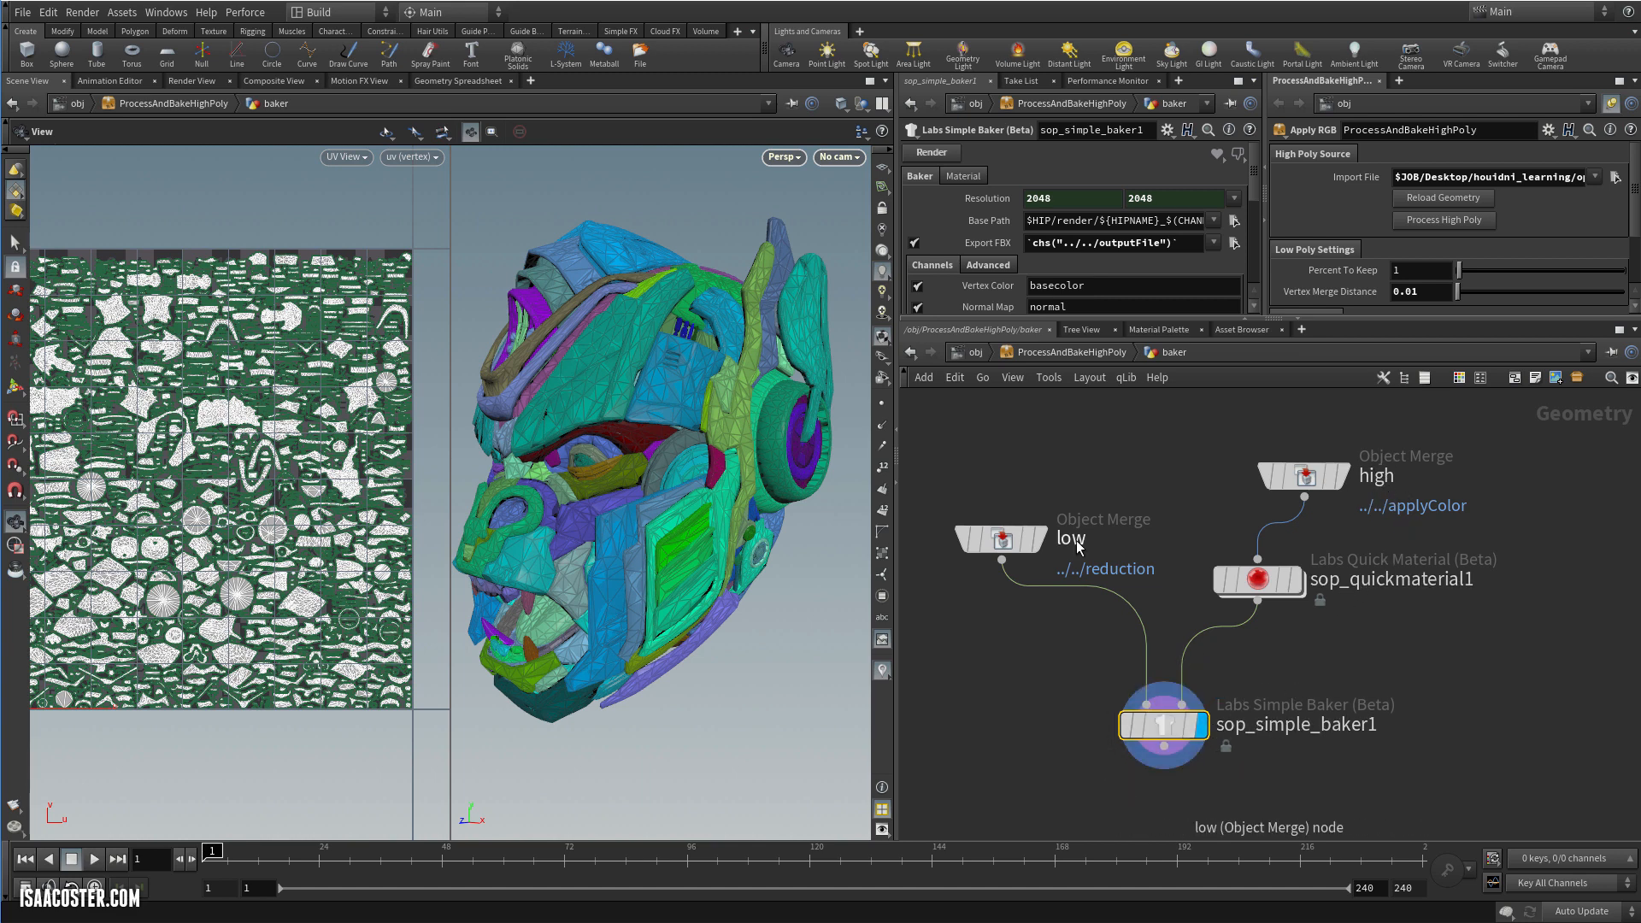
Inspect the source path of the low object merge, locate the reduction object it references, and return to the baker network
click(1007, 539)
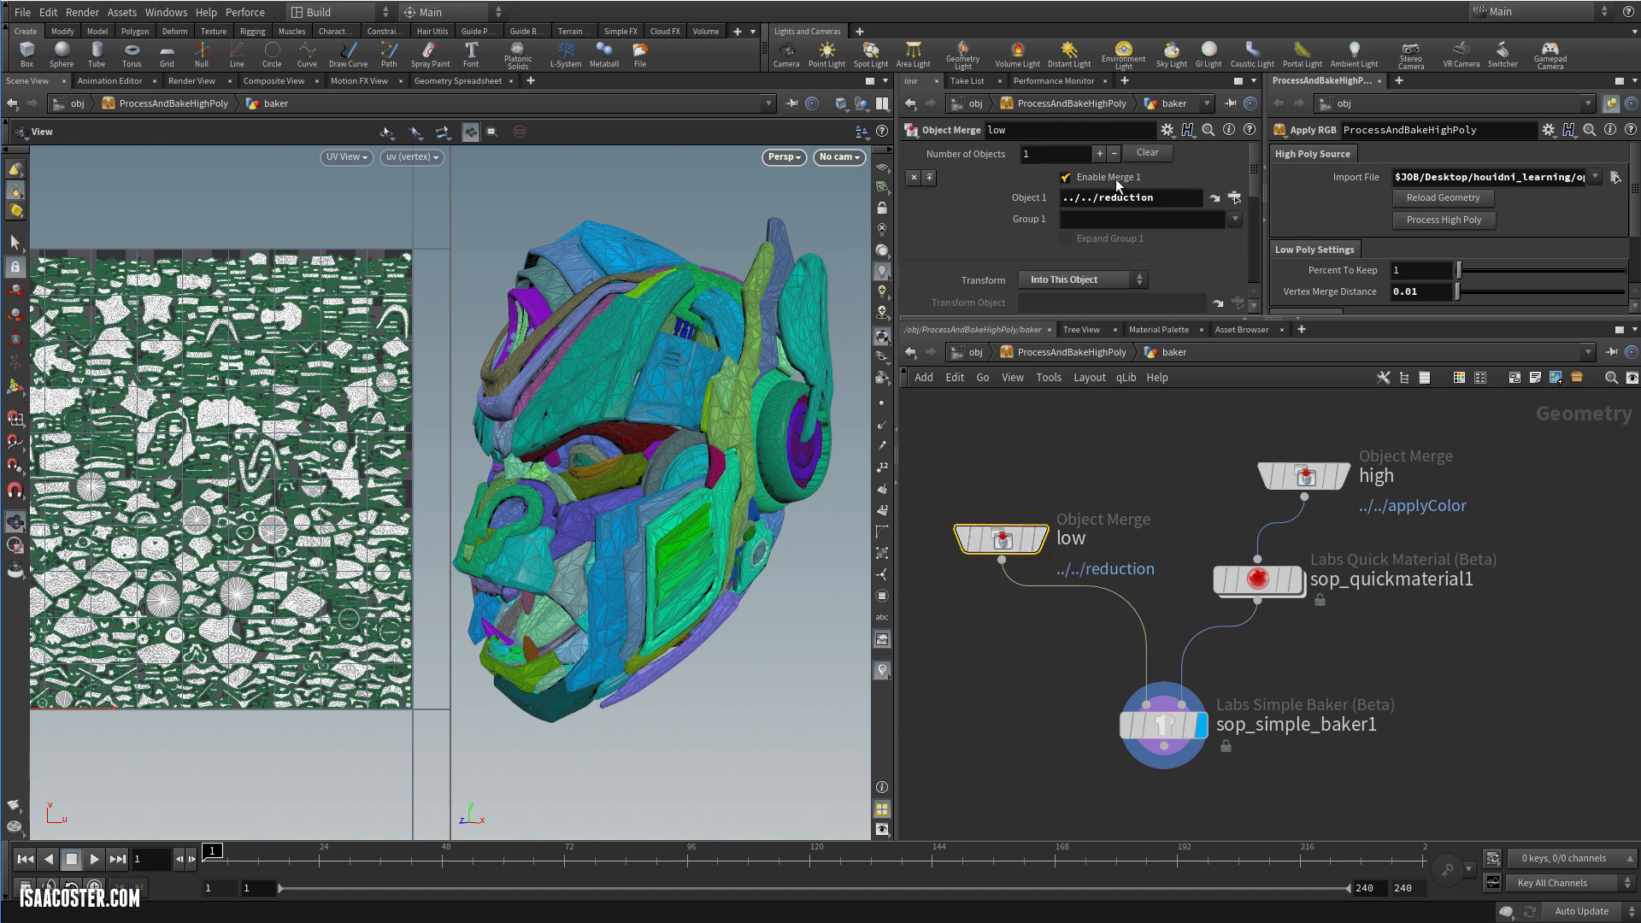
drag(1159, 197, 1007, 220)
click(1058, 350)
click(1246, 554)
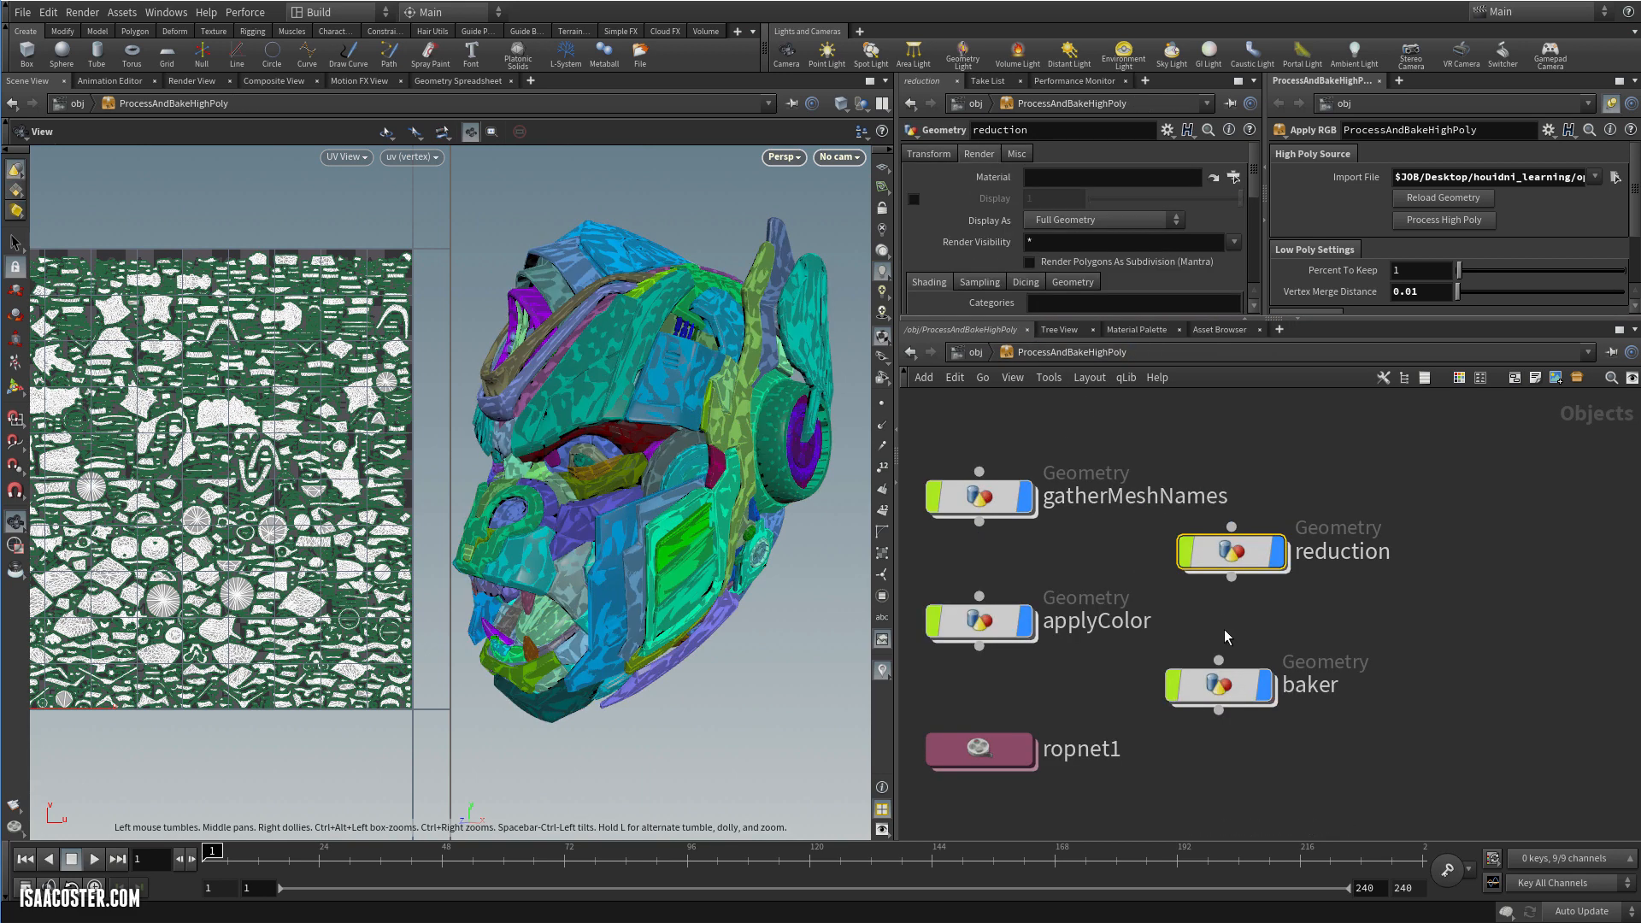
double_click(1179, 684)
click(1002, 538)
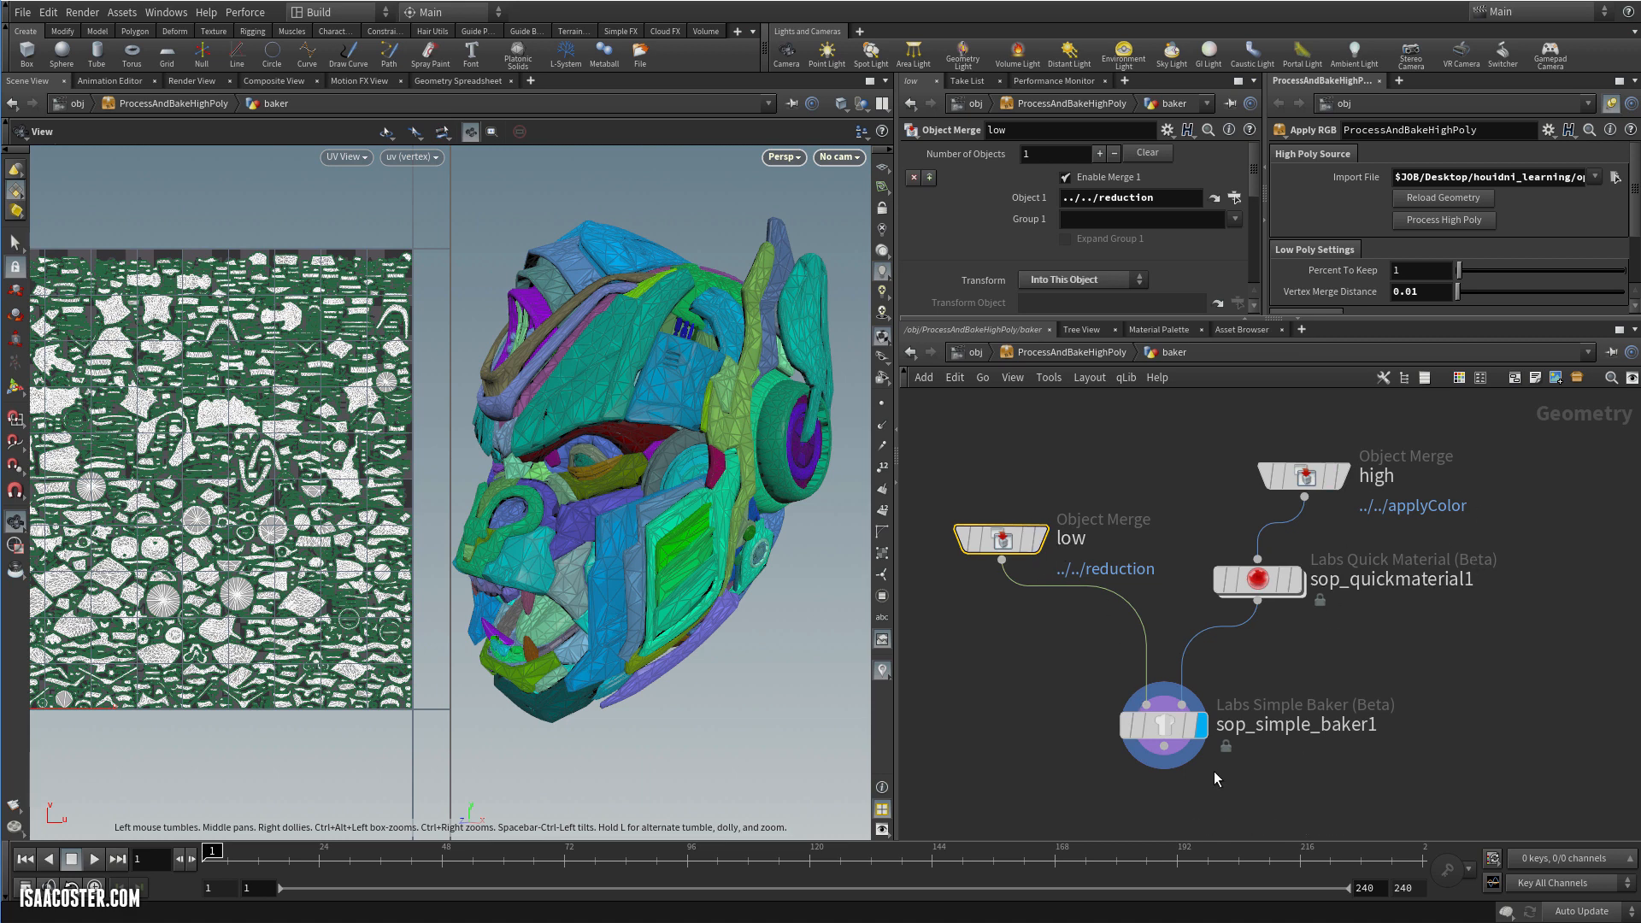
Enlarge the parameter area and review the map channels and export settings of sop_simple_baker1
click(1173, 725)
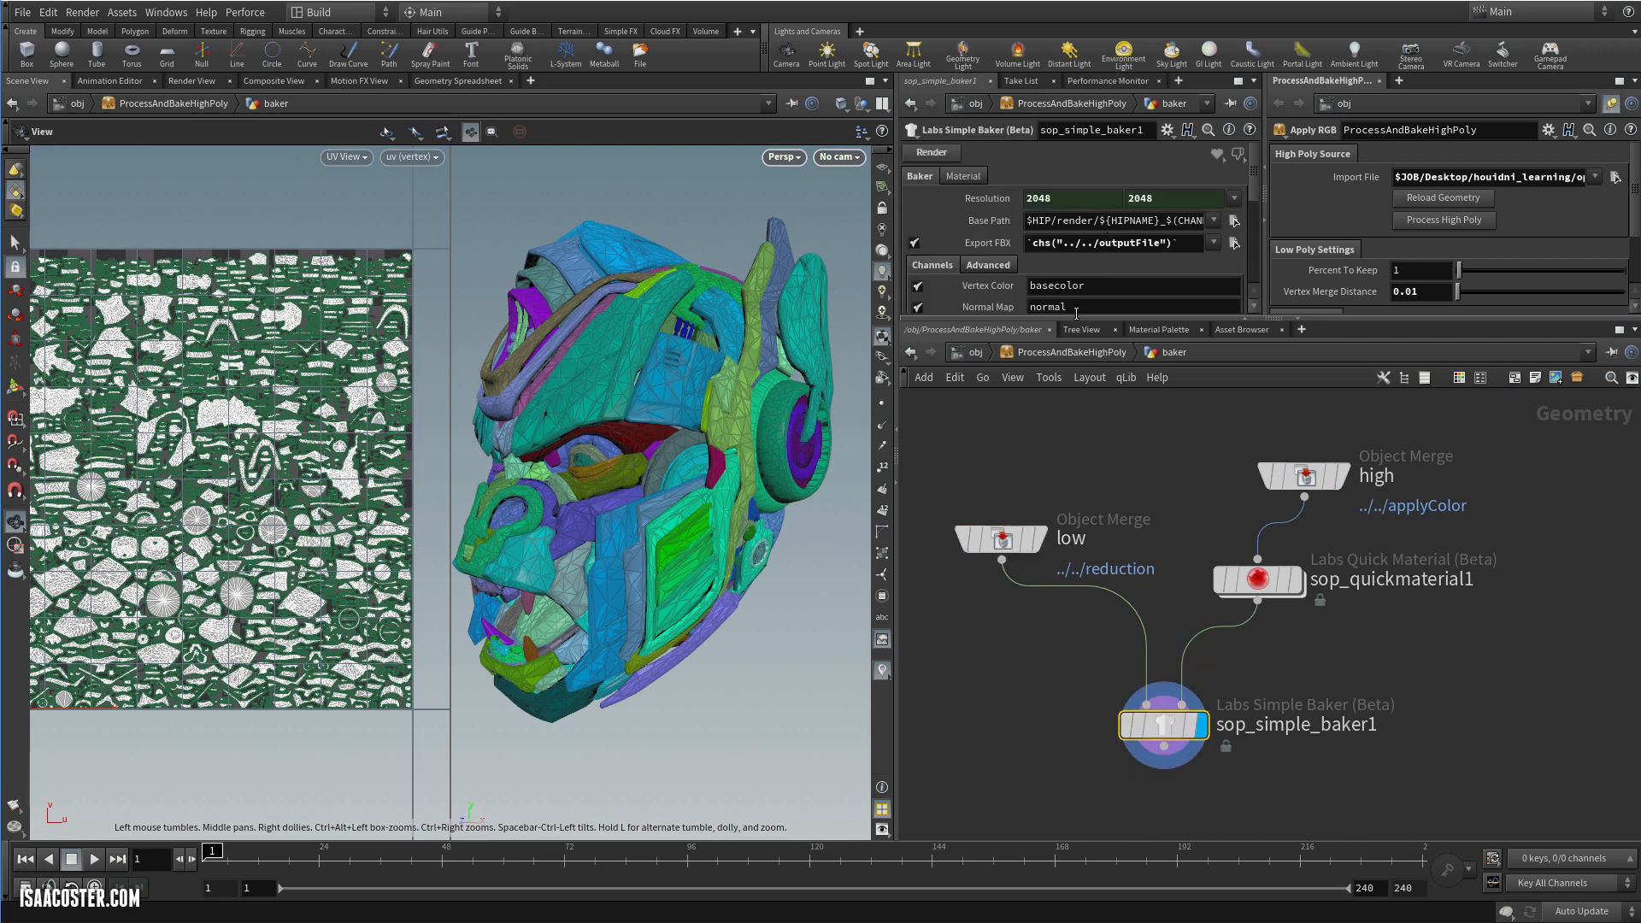
drag(1076, 316, 1051, 510)
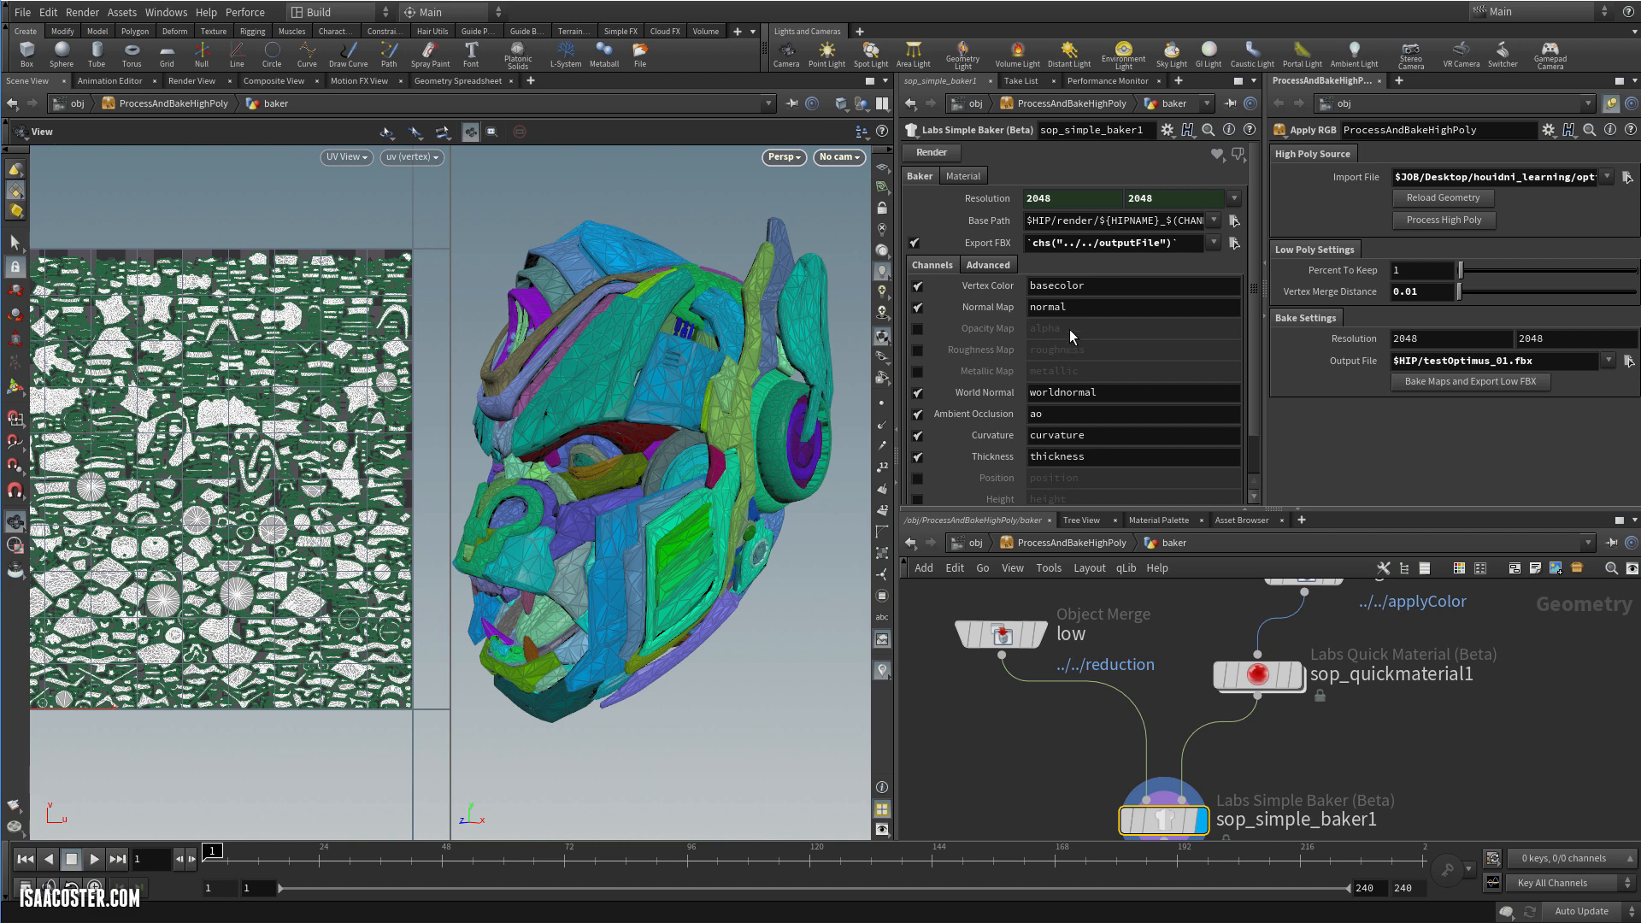
scroll(1069, 329, down, 1)
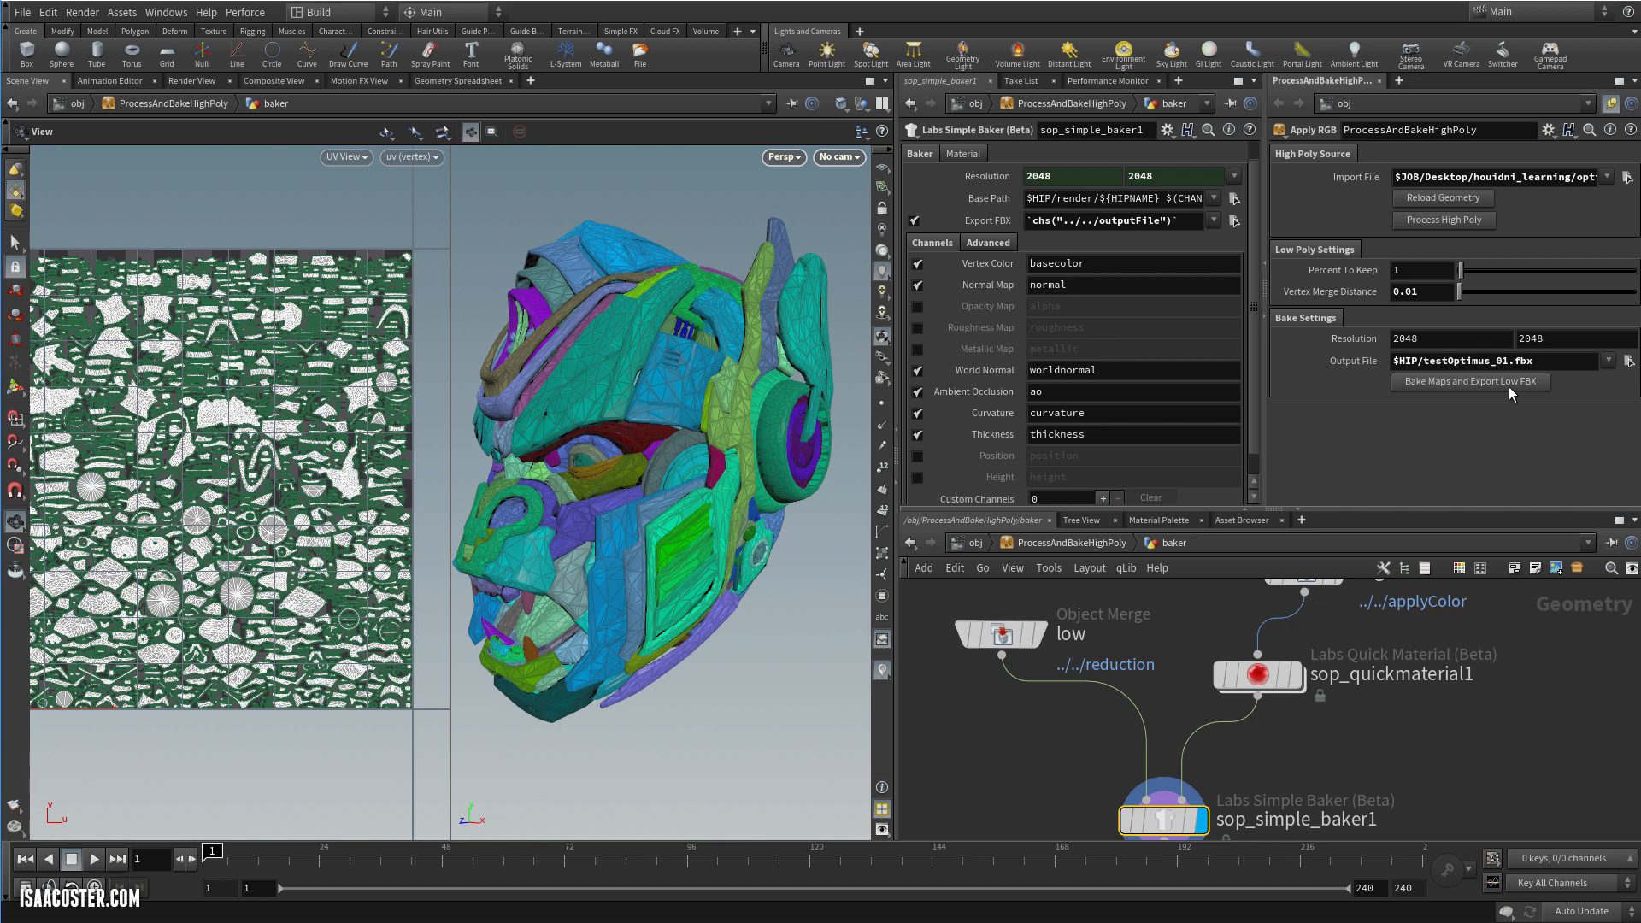
drag(644, 499, 593, 525)
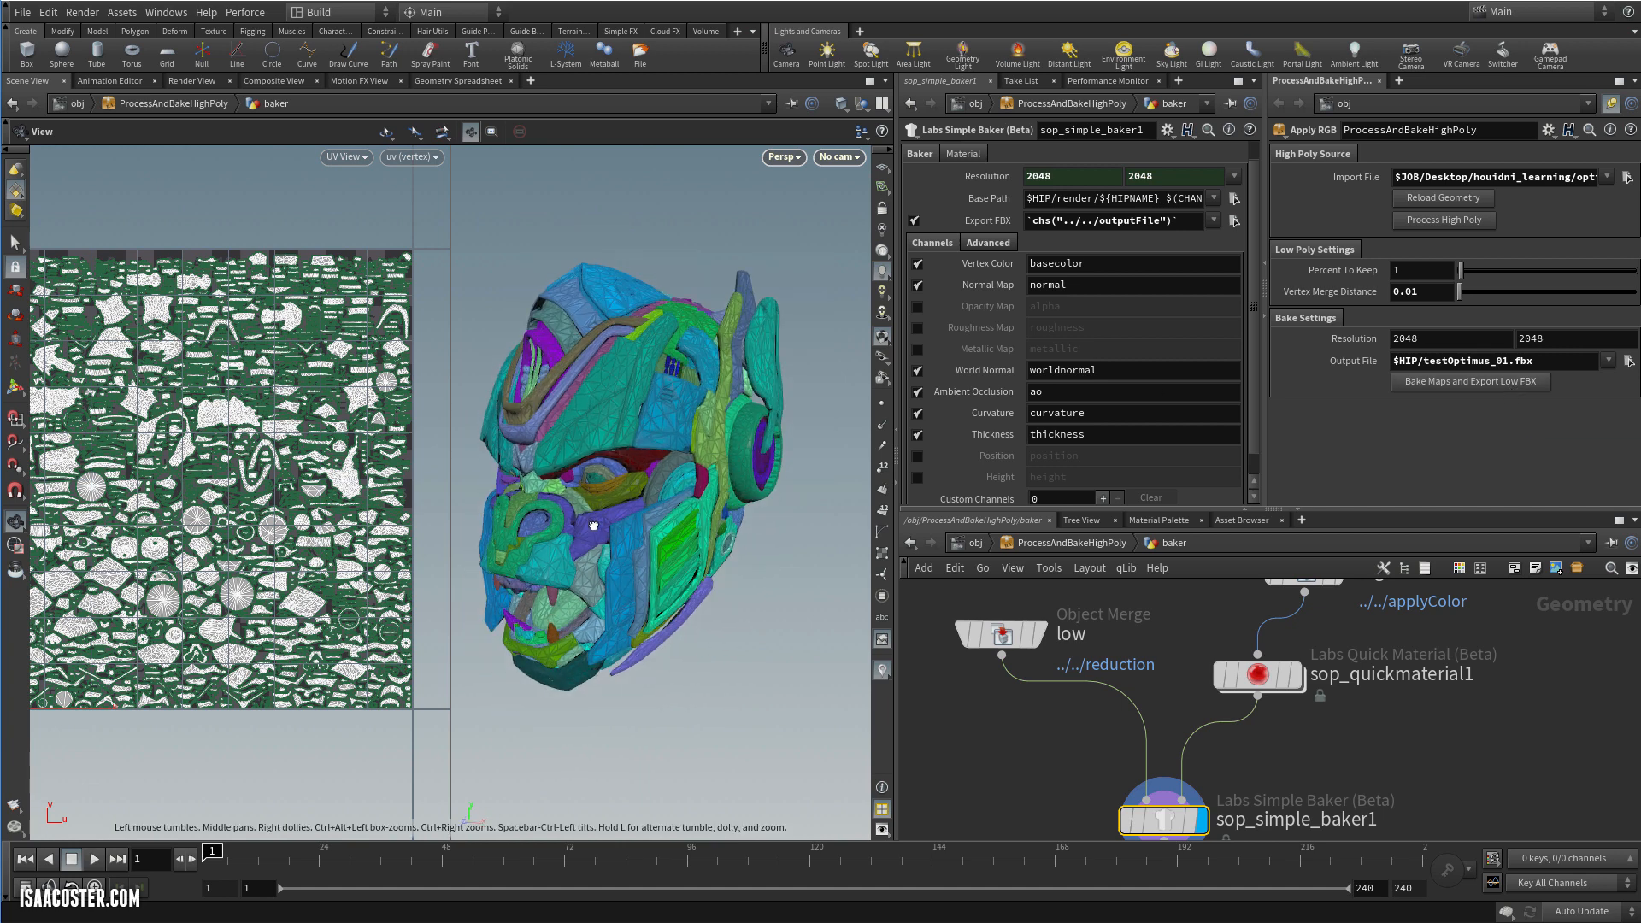
scroll(394, 443, up, 3)
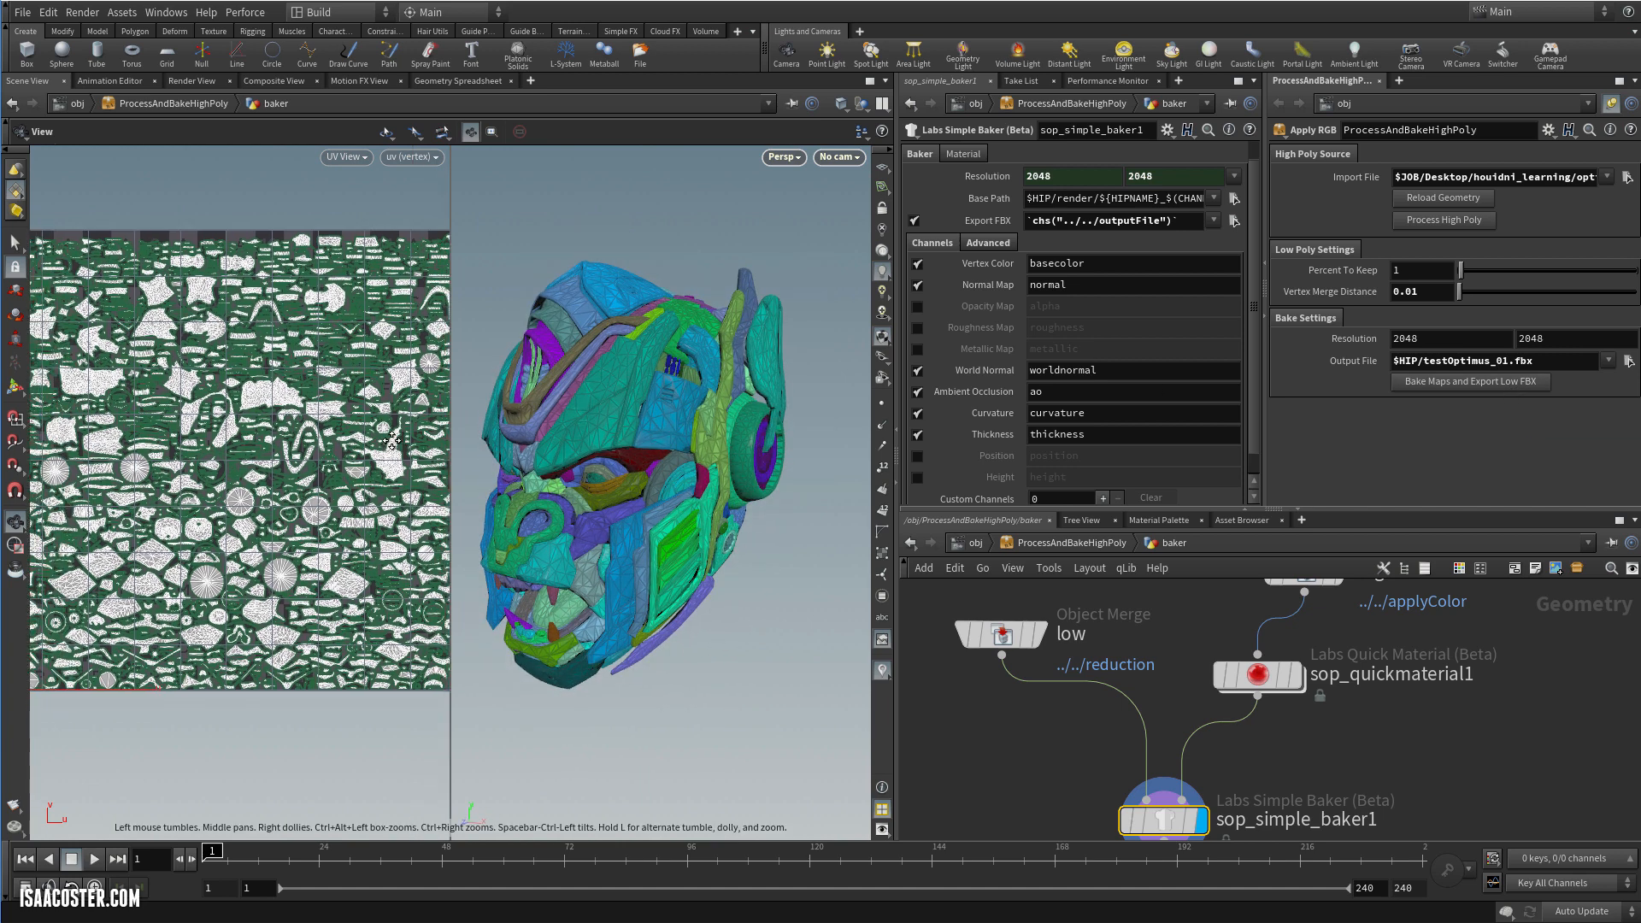
middle_drag(392, 441, 386, 440)
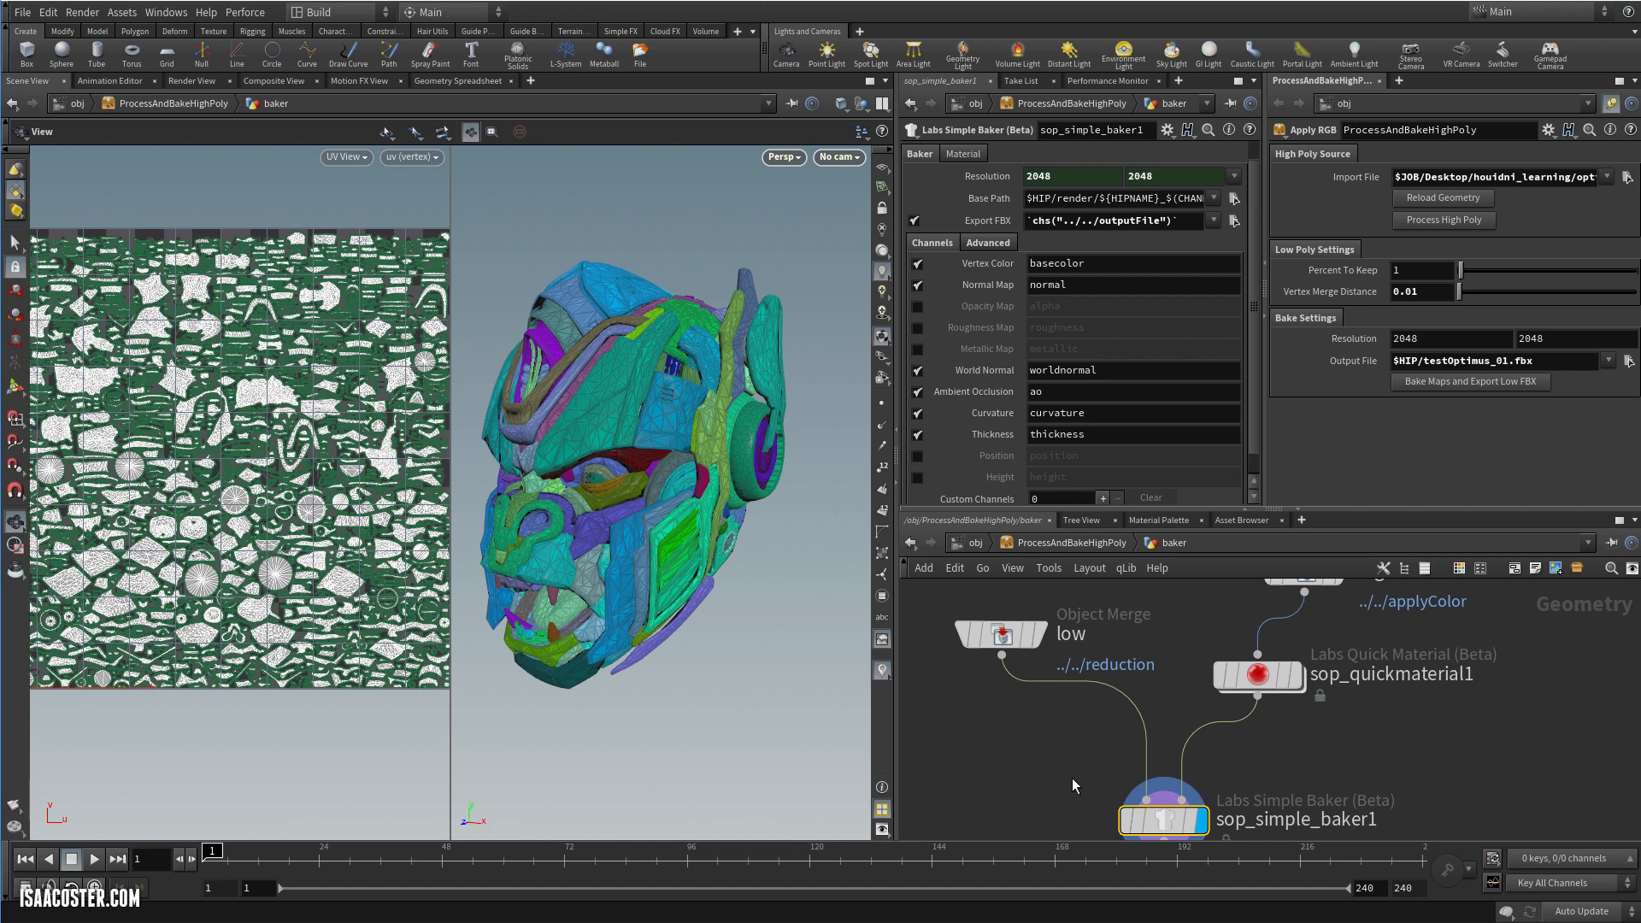
middle_drag(1073, 780, 1062, 705)
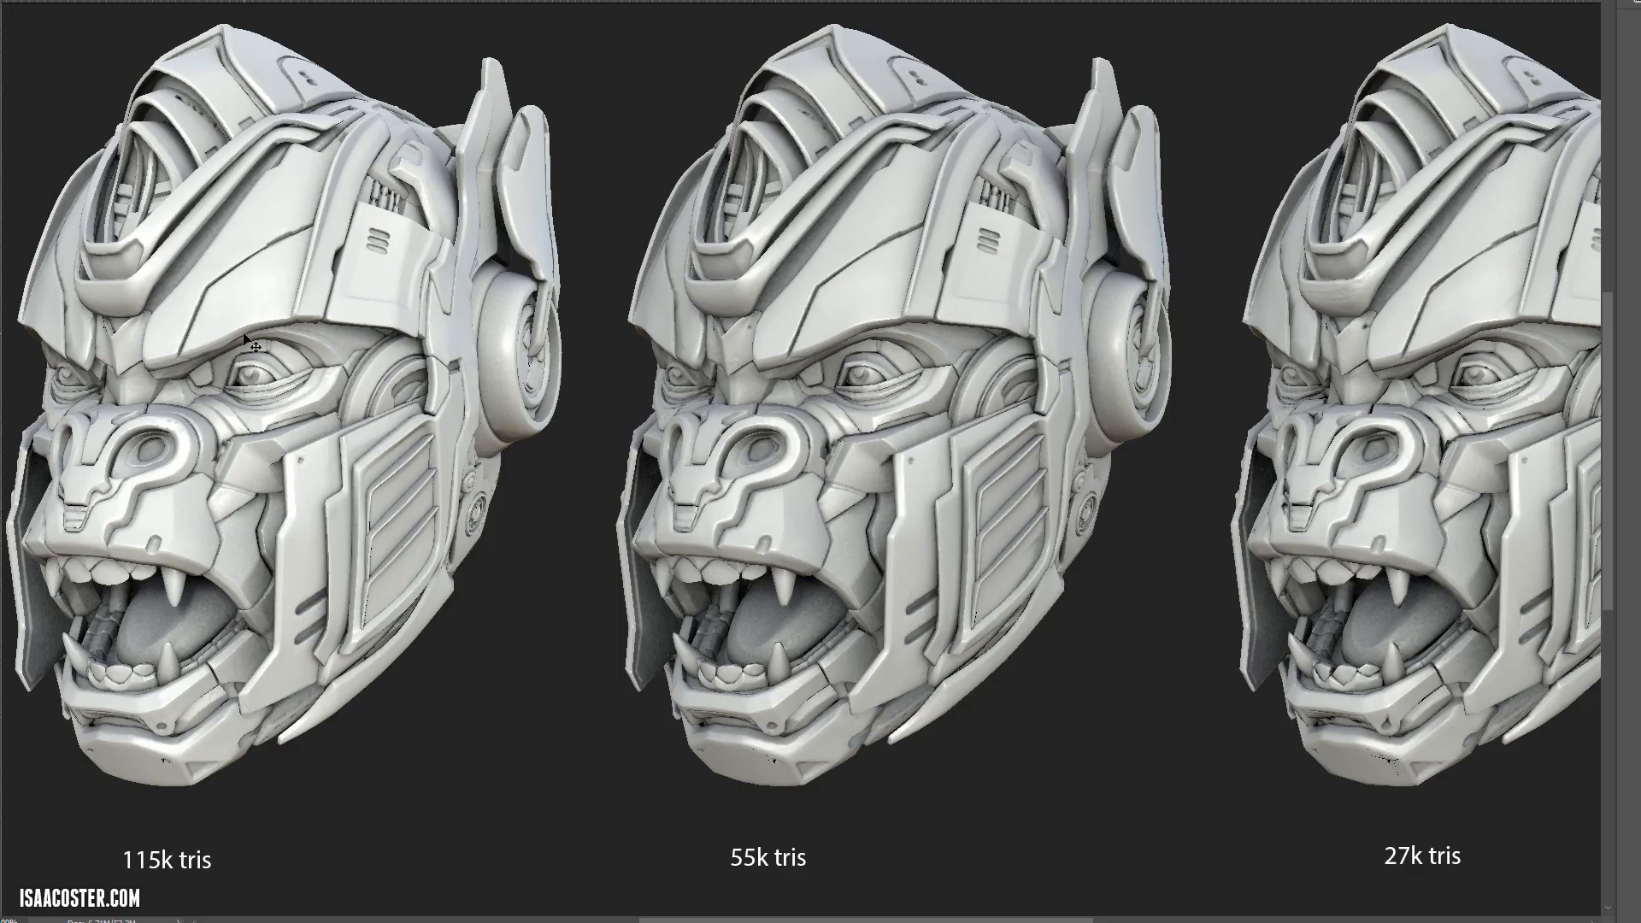
Compare the head renders at 115k, 55k and 27k tris side by side in the comparison image
mouse_move(373, 444)
mouse_down()
mouse_move(397, 439)
mouse_move(381, 472)
mouse_up()
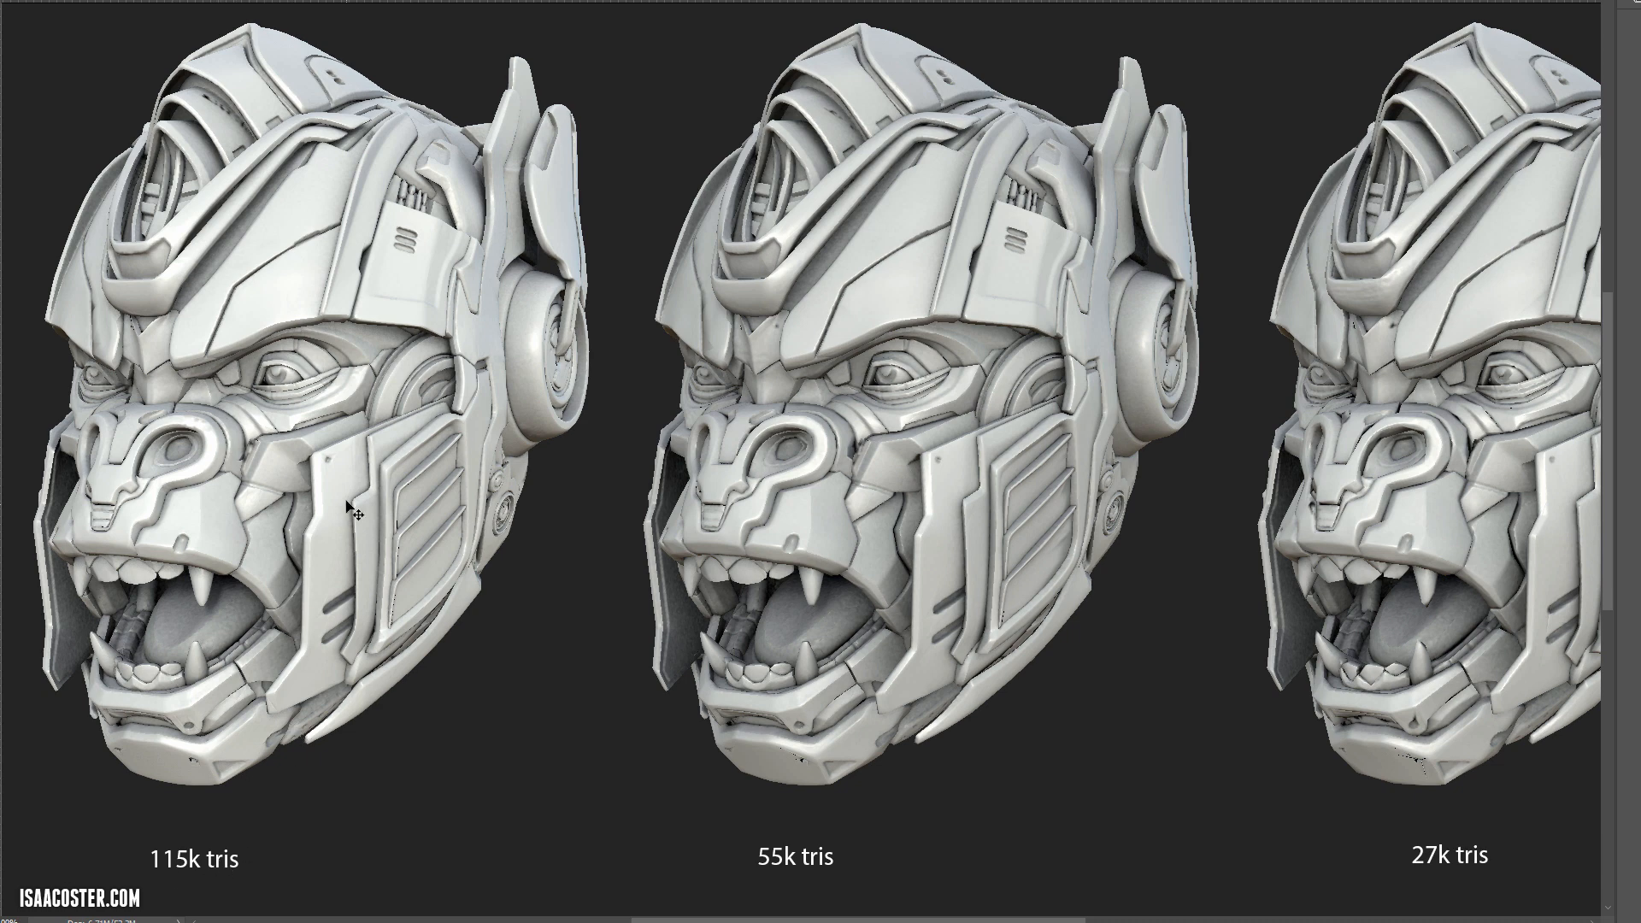
drag(351, 600, 179, 588)
drag(605, 622, 568, 633)
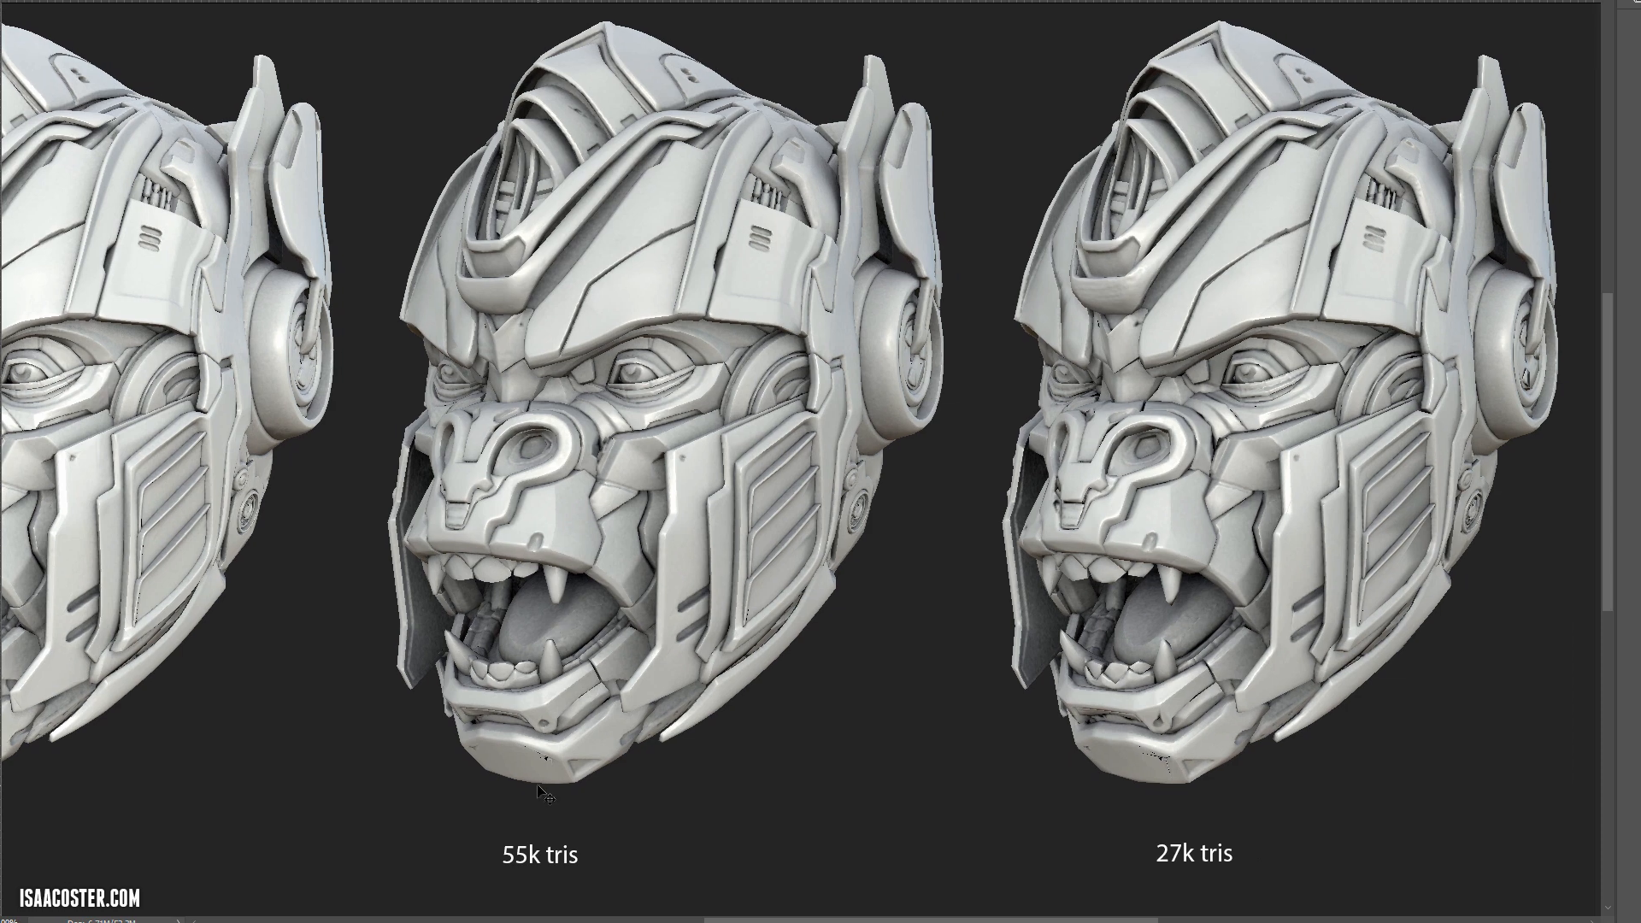
drag(675, 475, 482, 489)
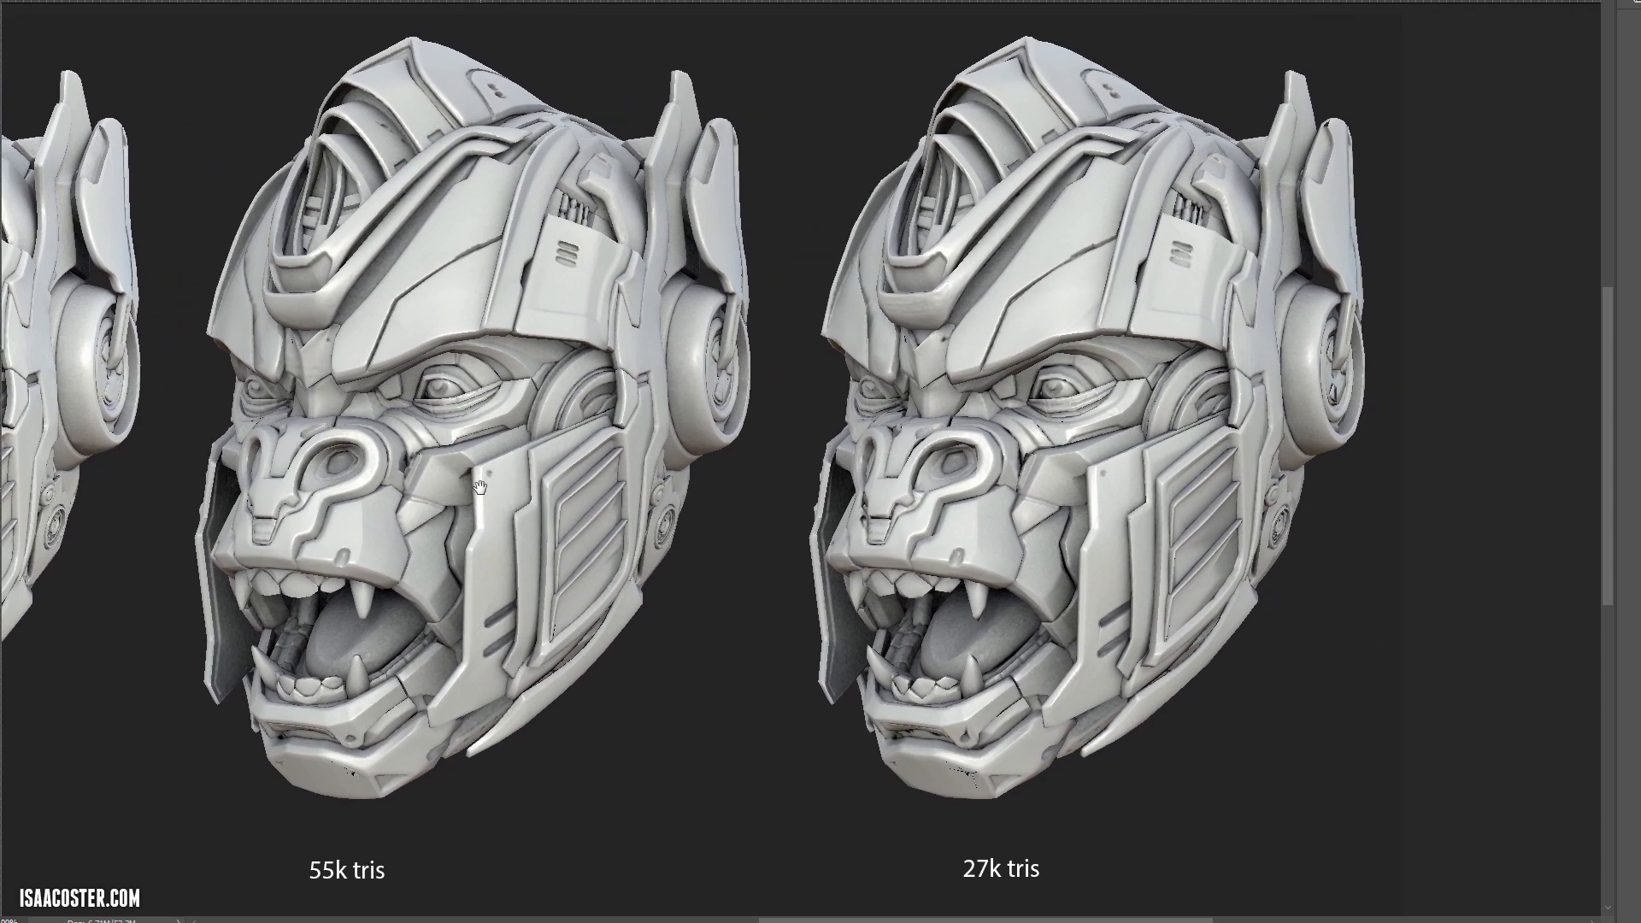
drag(865, 607, 930, 589)
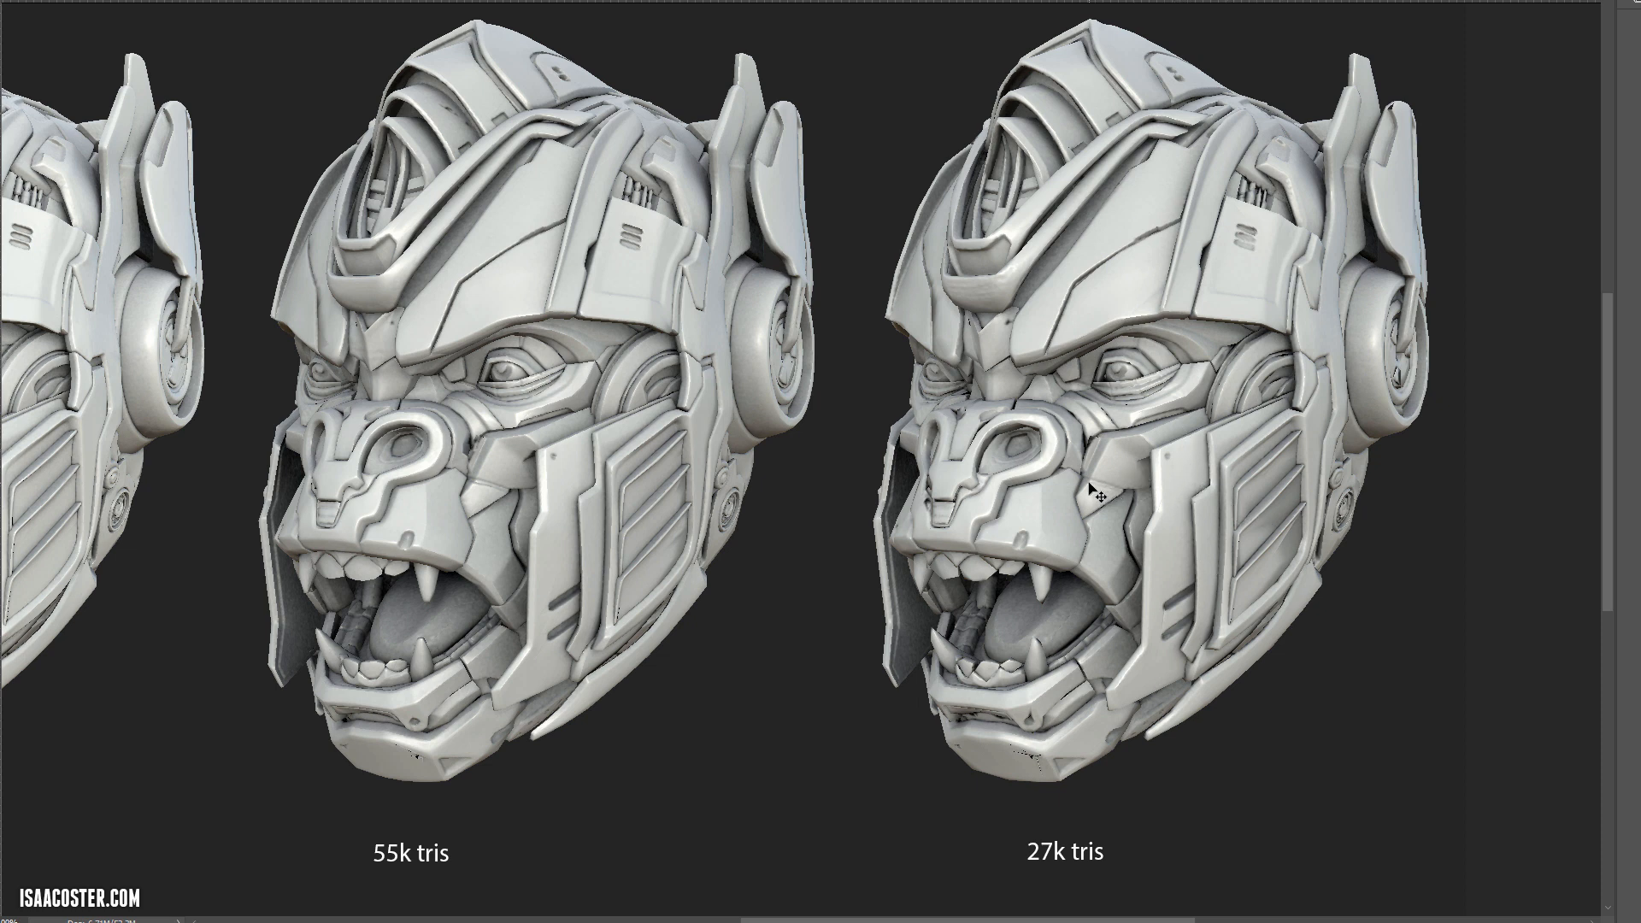
drag(1082, 484, 1066, 509)
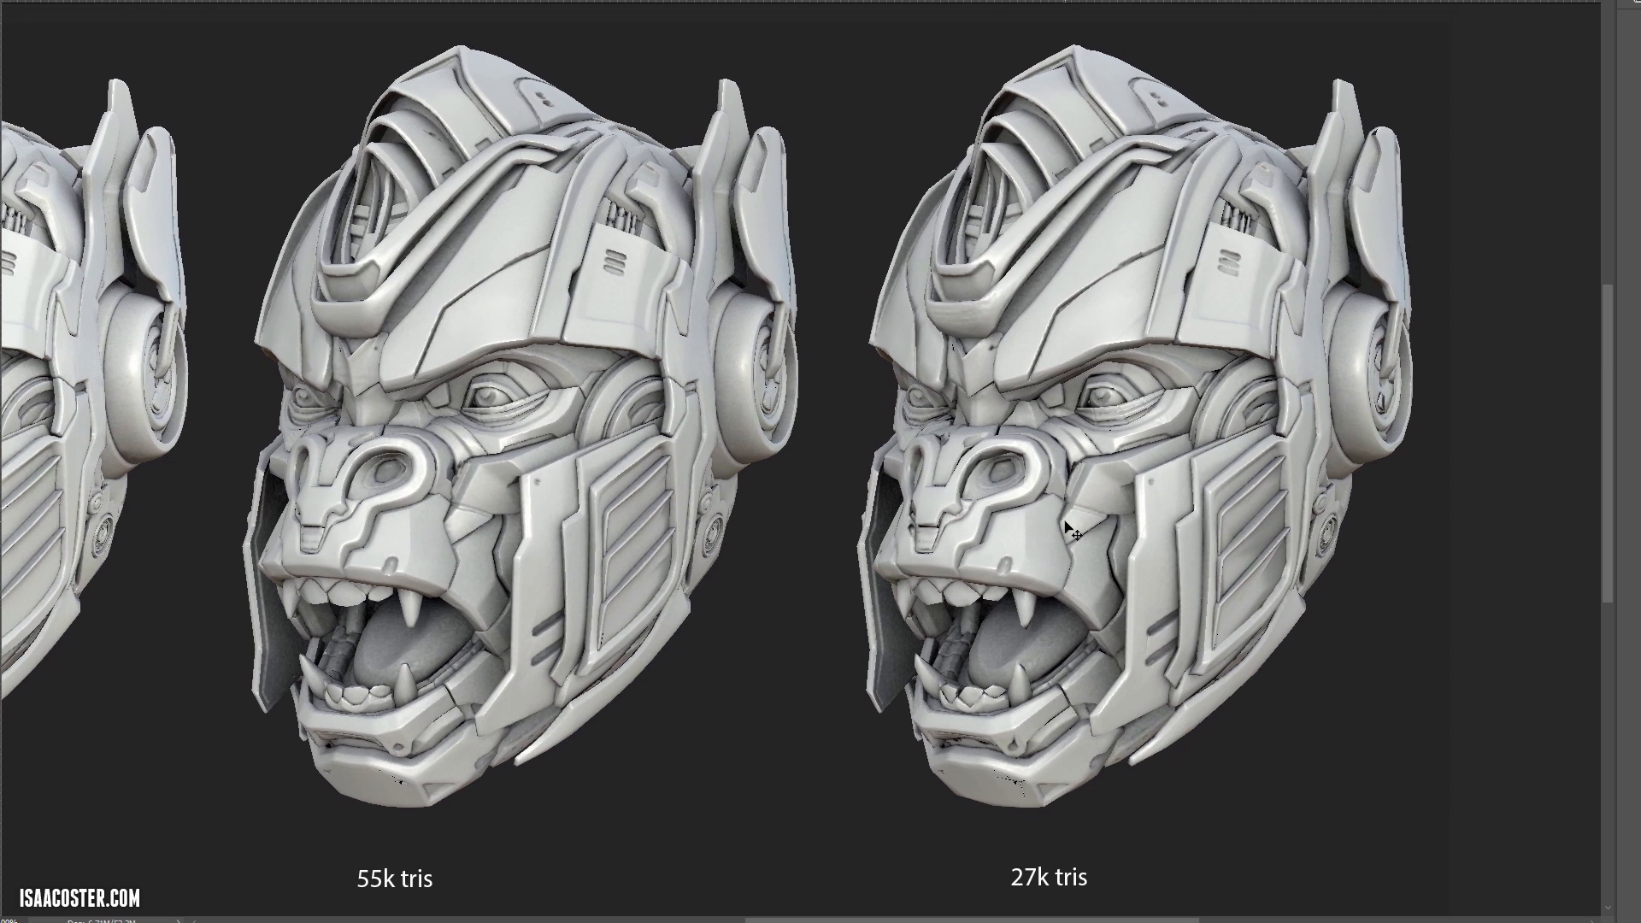
drag(1033, 623, 962, 618)
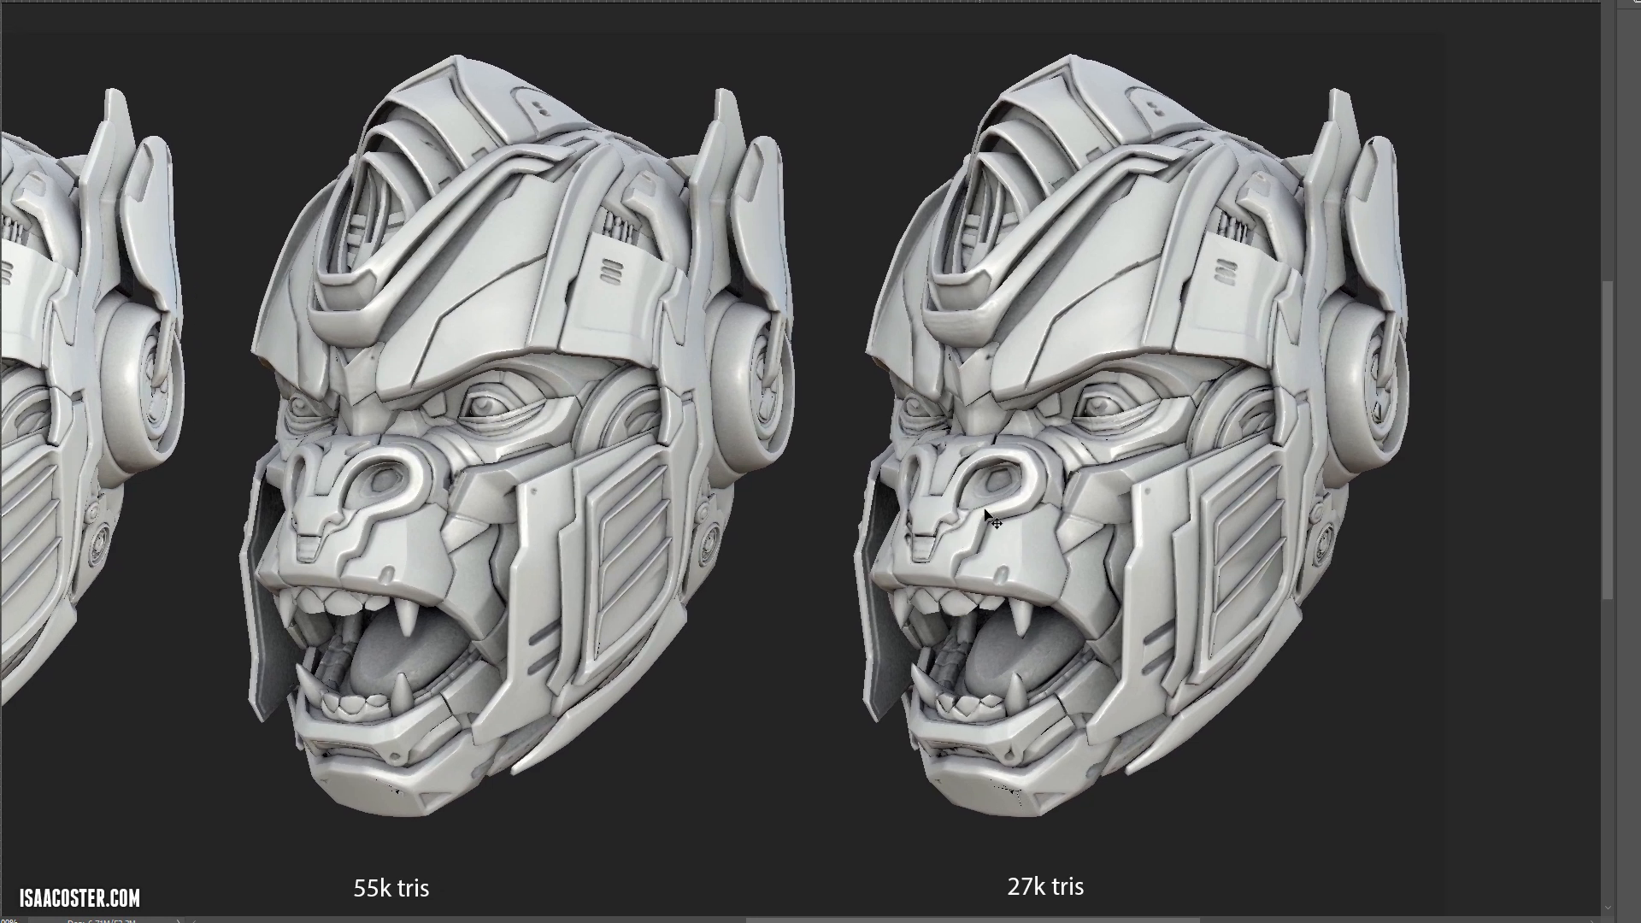
drag(918, 499, 1087, 494)
drag(783, 496, 670, 493)
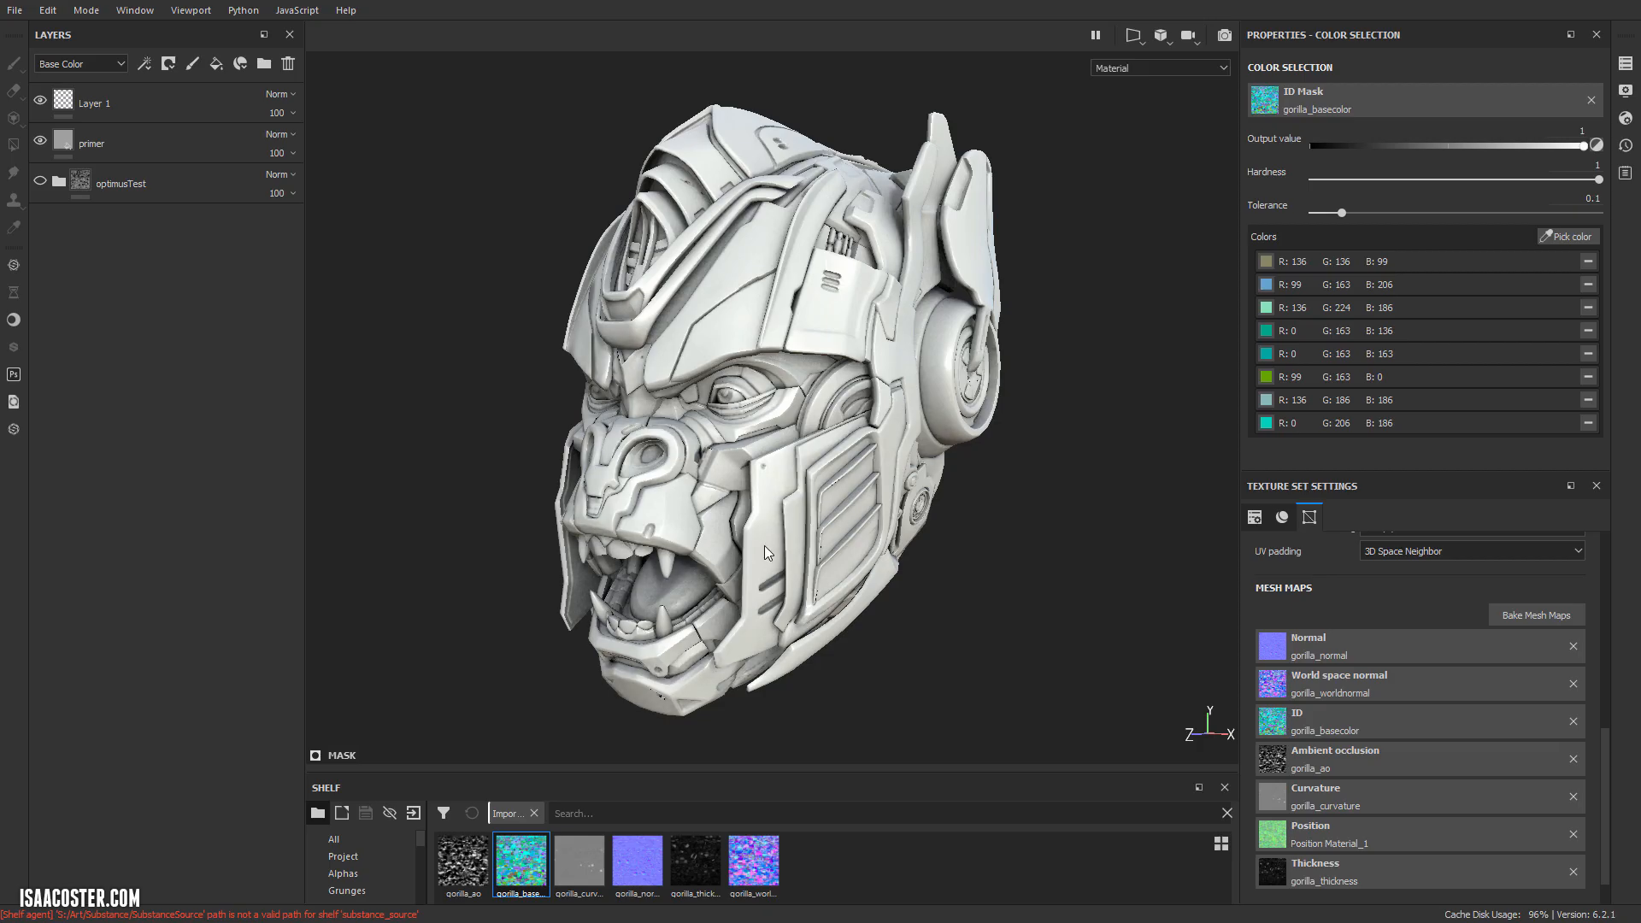
In Substance Painter, hide the primer layer to reveal the optimusTest texturing and inspect the head's surface from several close angles
mouse_move(764, 545)
alt+mouse_down()
mouse_move(827, 564)
mouse_move(996, 560)
mouse_move(863, 564)
mouse_move(833, 478)
mouse_move(795, 572)
alt+mouse_up()
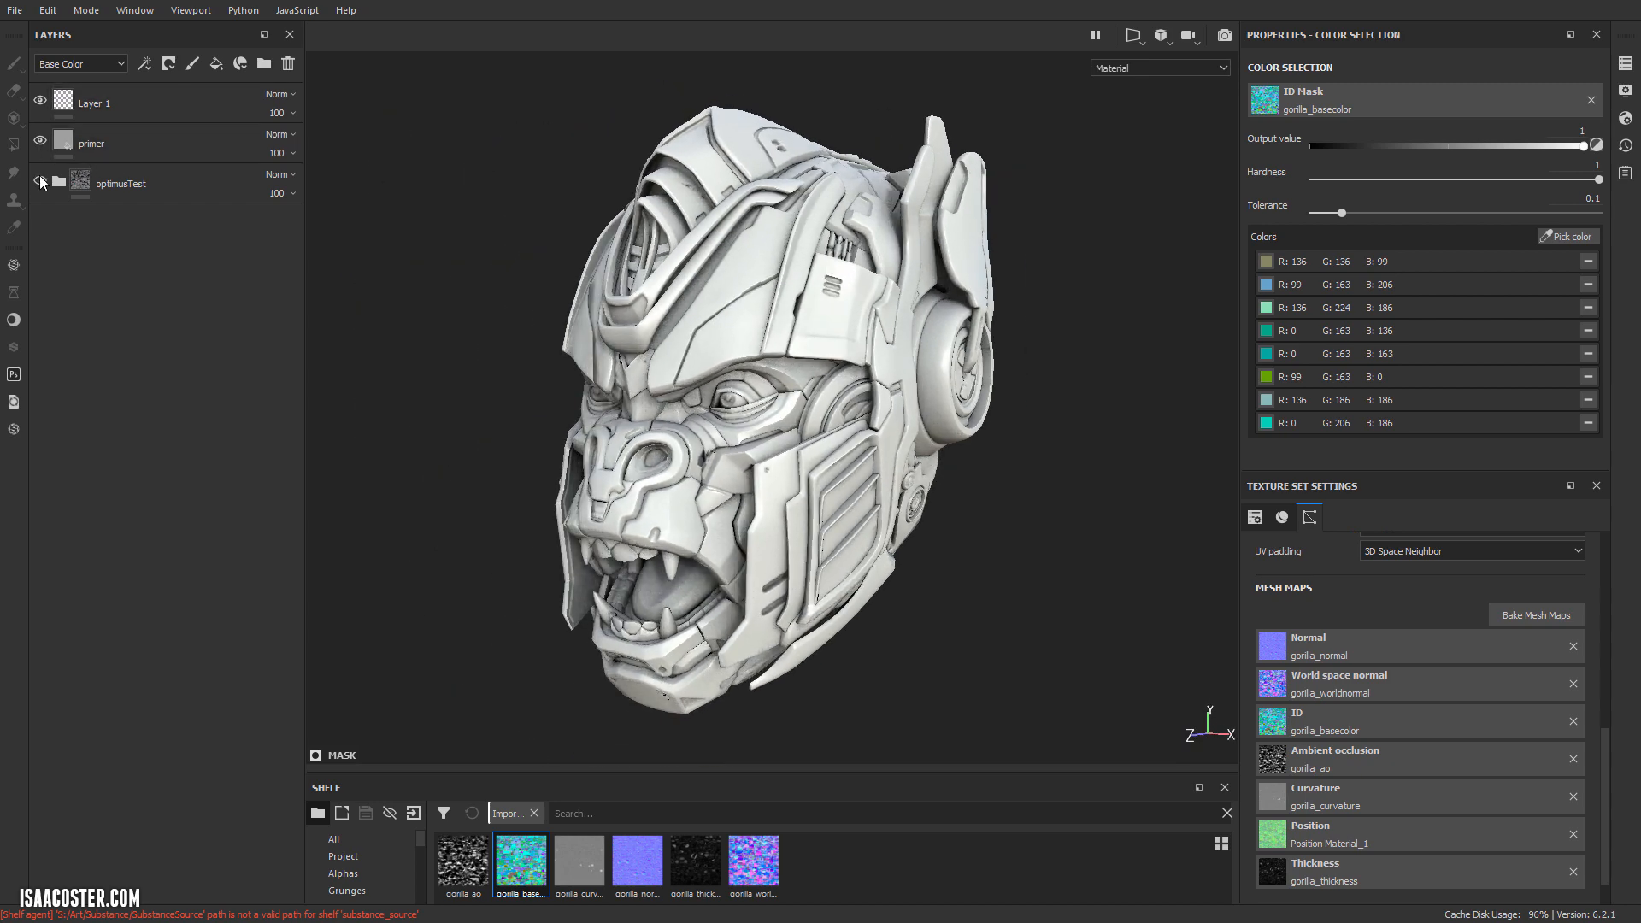
click(40, 142)
alt+drag(940, 488, 769, 547)
scroll(902, 575, up, 4)
alt+right_drag(769, 547, 536, 419)
alt+drag(536, 419, 908, 355)
scroll(908, 356, up, 3)
alt+middle_drag(908, 356, 971, 368)
alt+drag(971, 368, 812, 505)
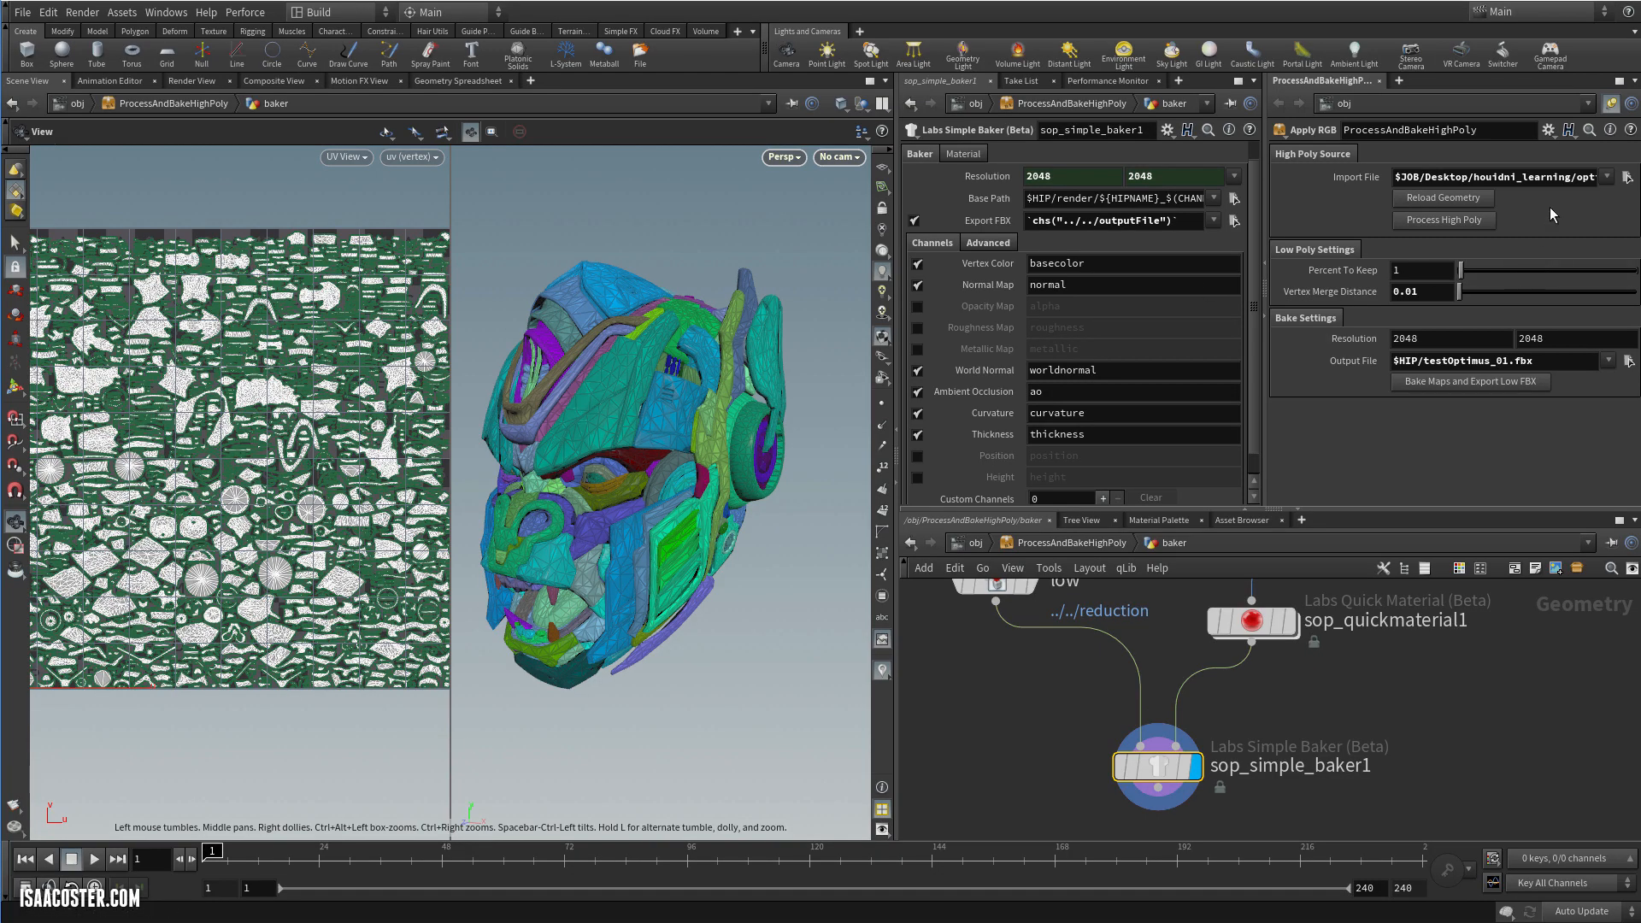
Back in Houdini, review the asset's Import File, Percent To Keep and bake Resolution parameters and inspect the coloured low-poly head
click(1572, 179)
drag(692, 521, 665, 474)
middle_drag(665, 473, 688, 468)
drag(688, 469, 715, 469)
click(1426, 276)
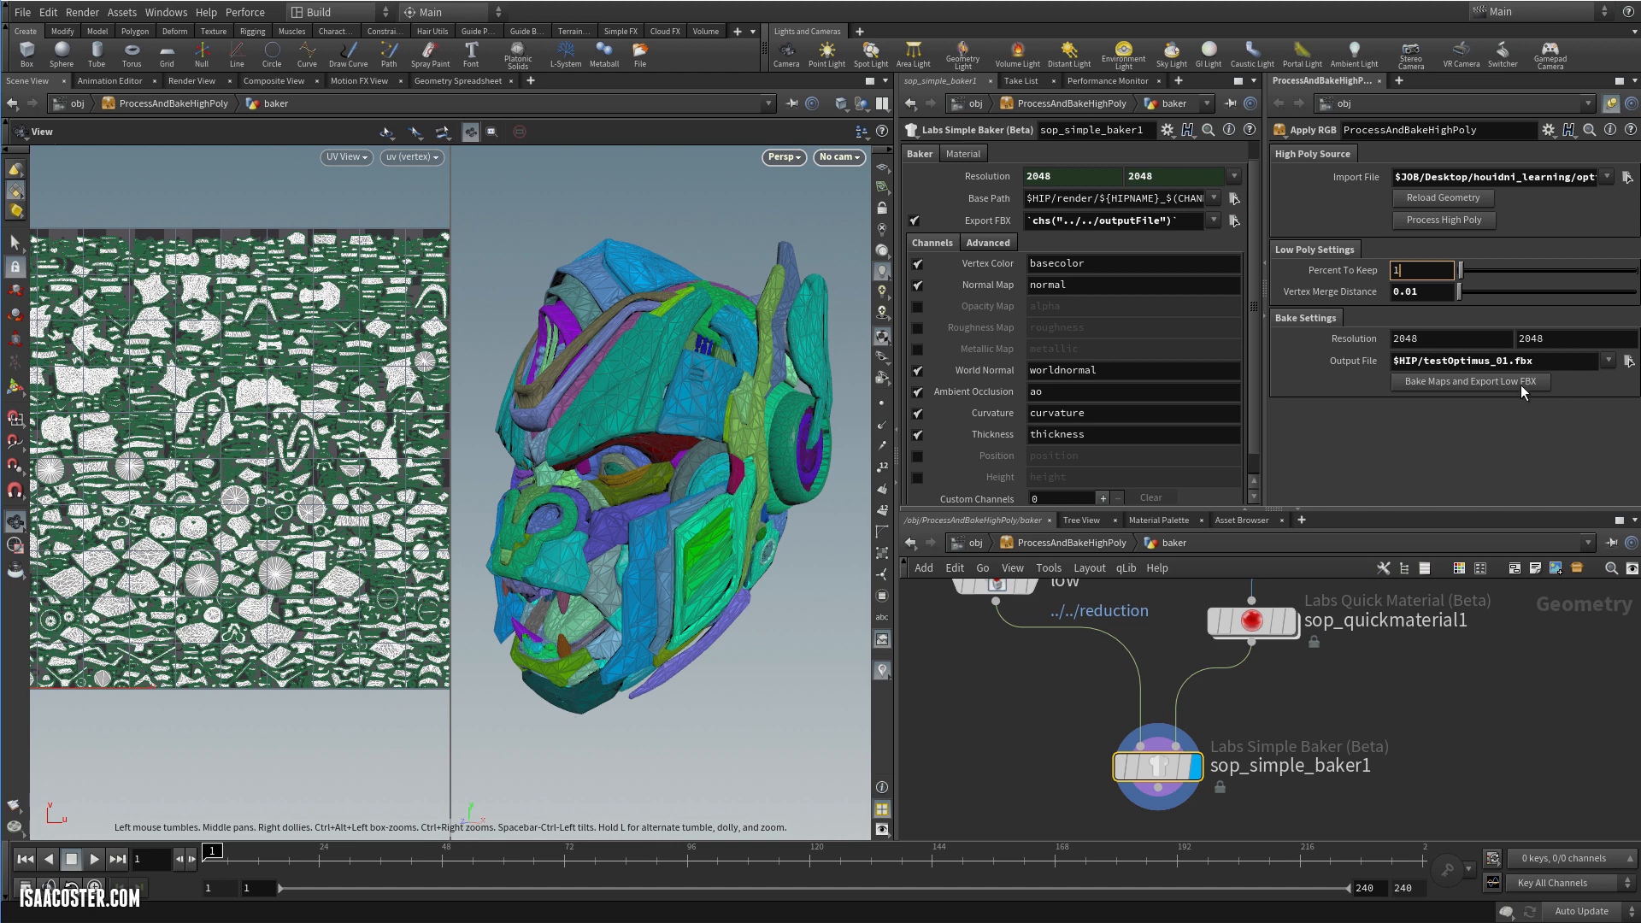
double_click(1415, 339)
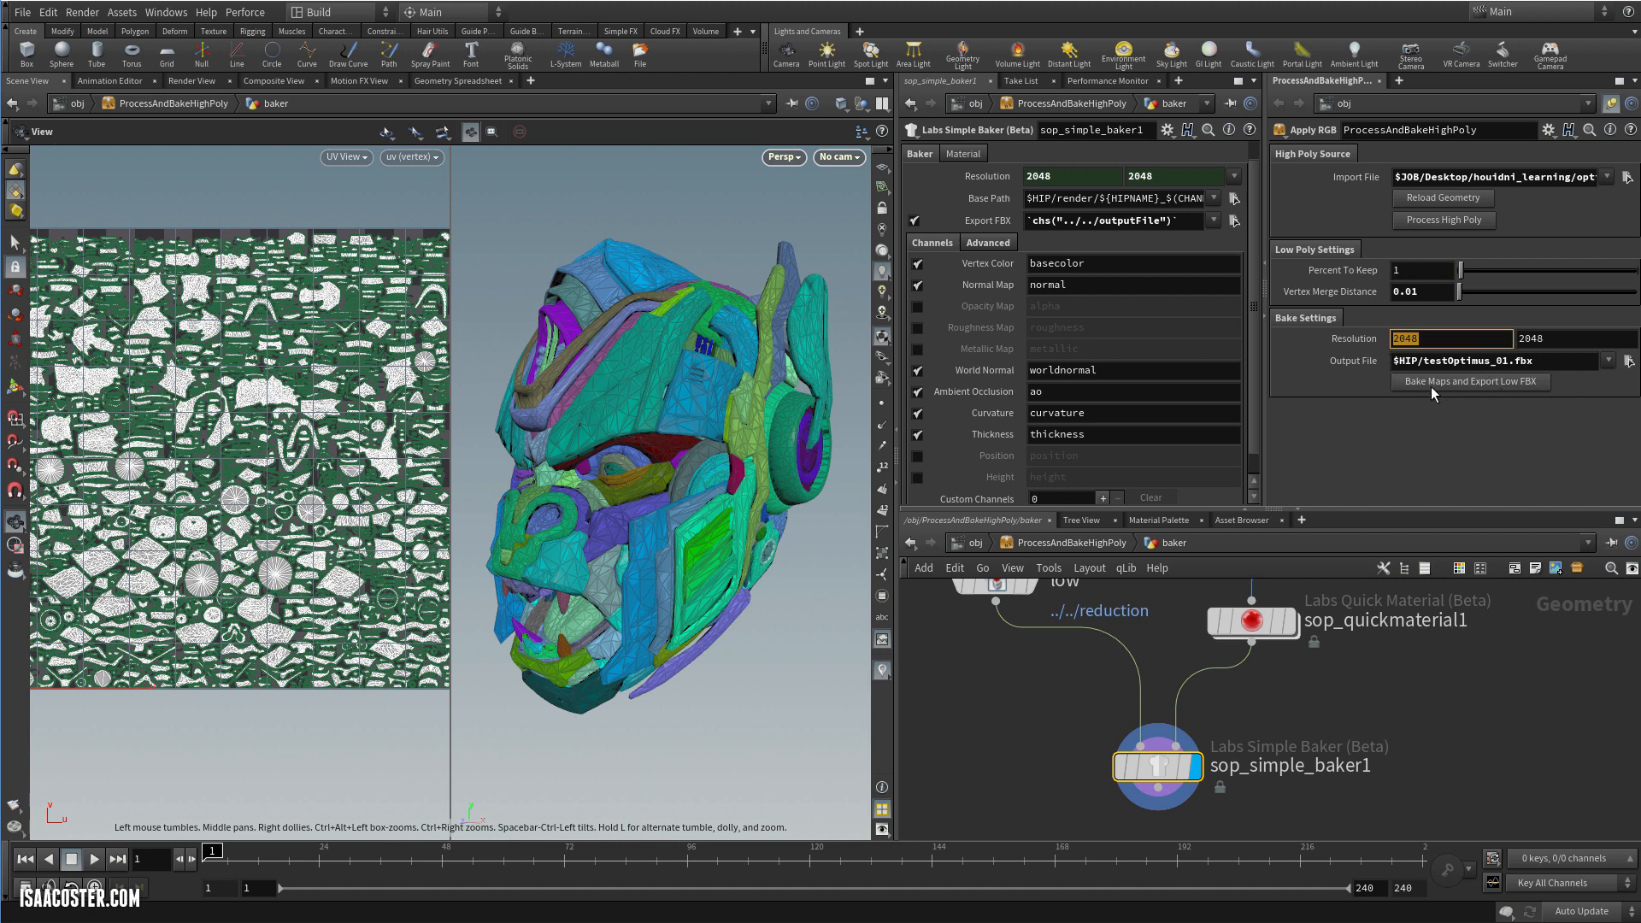
click(651, 492)
drag(650, 492, 664, 496)
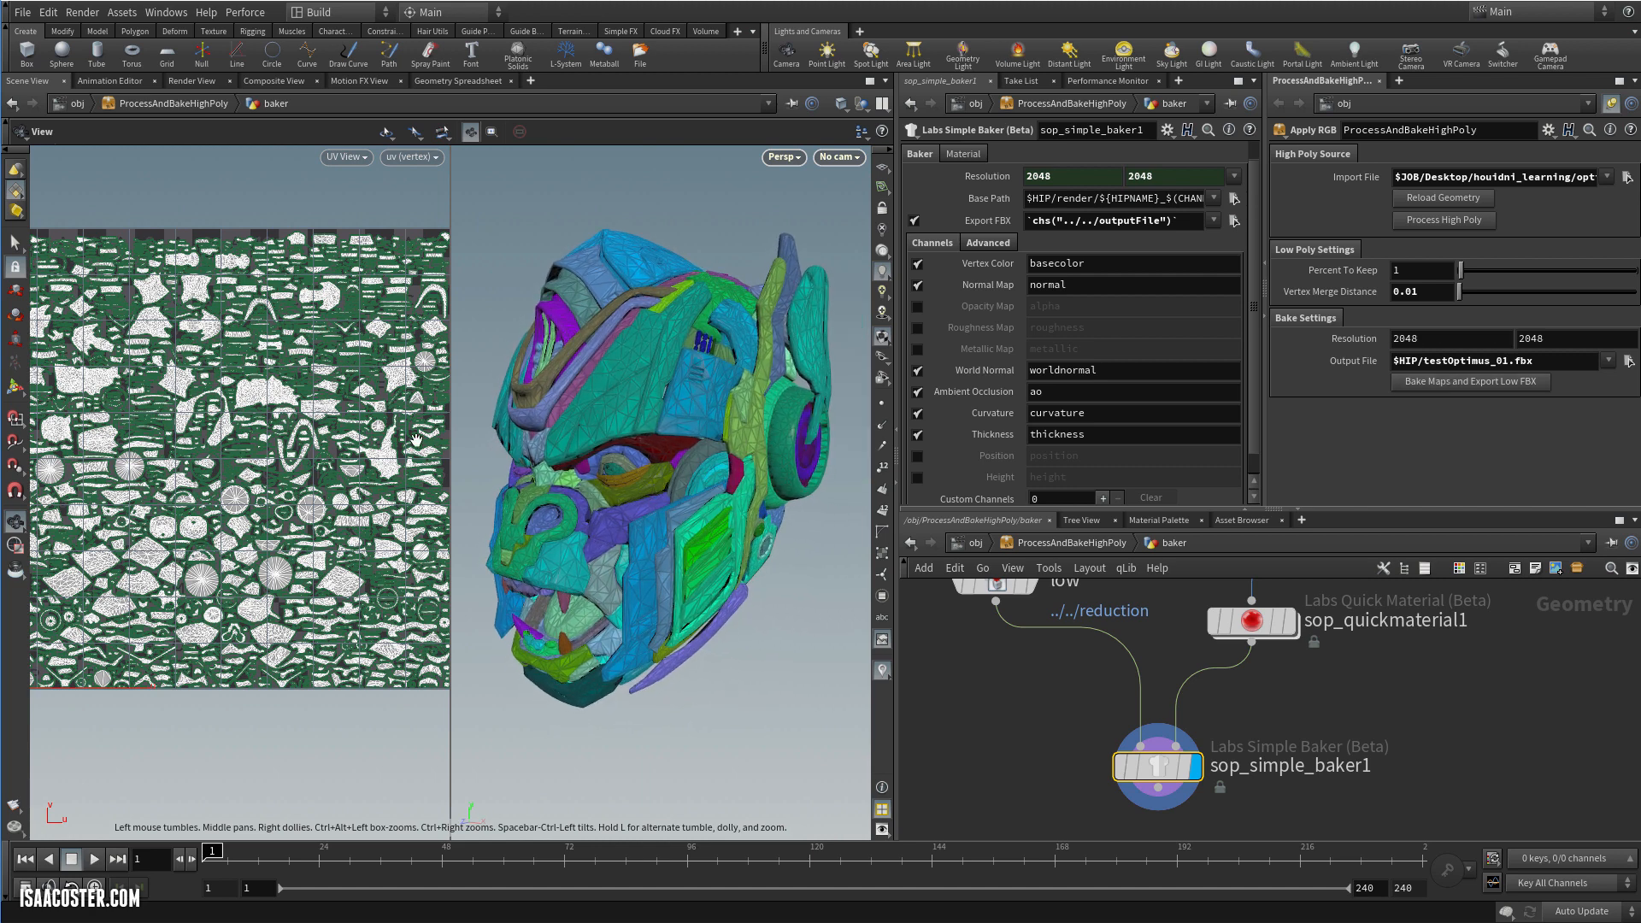
Leave the baker network, look over the nodes inside applyColor, and return to the ProcessAndBakeHighPoly level
scroll(997, 675, down, 4)
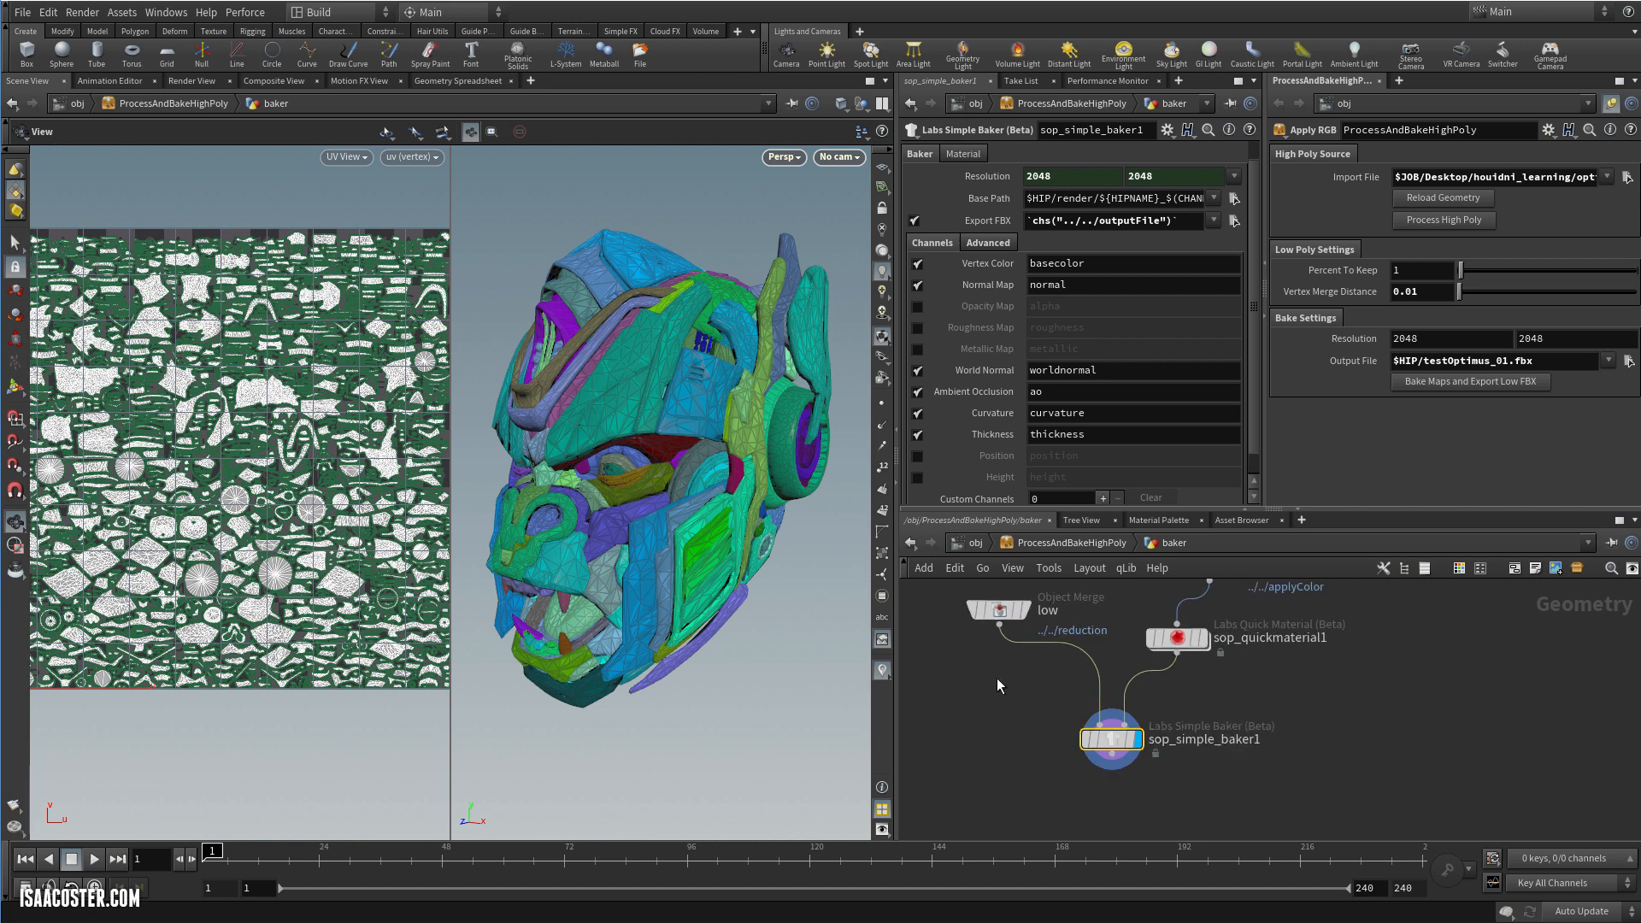
middle_drag(997, 679, 1024, 726)
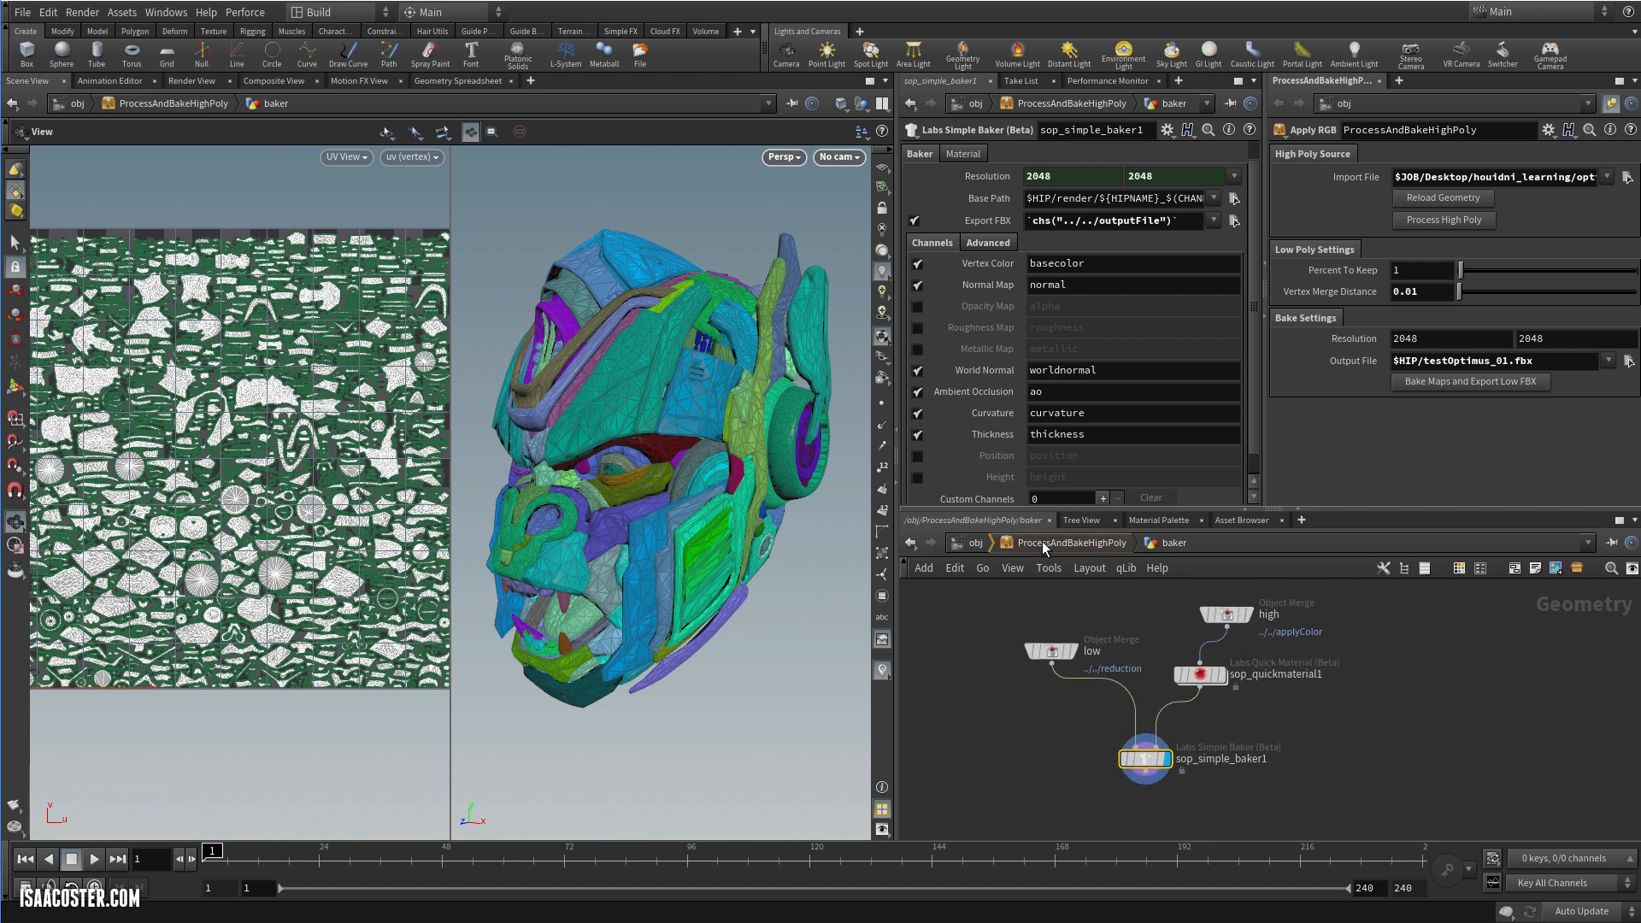
click(1043, 543)
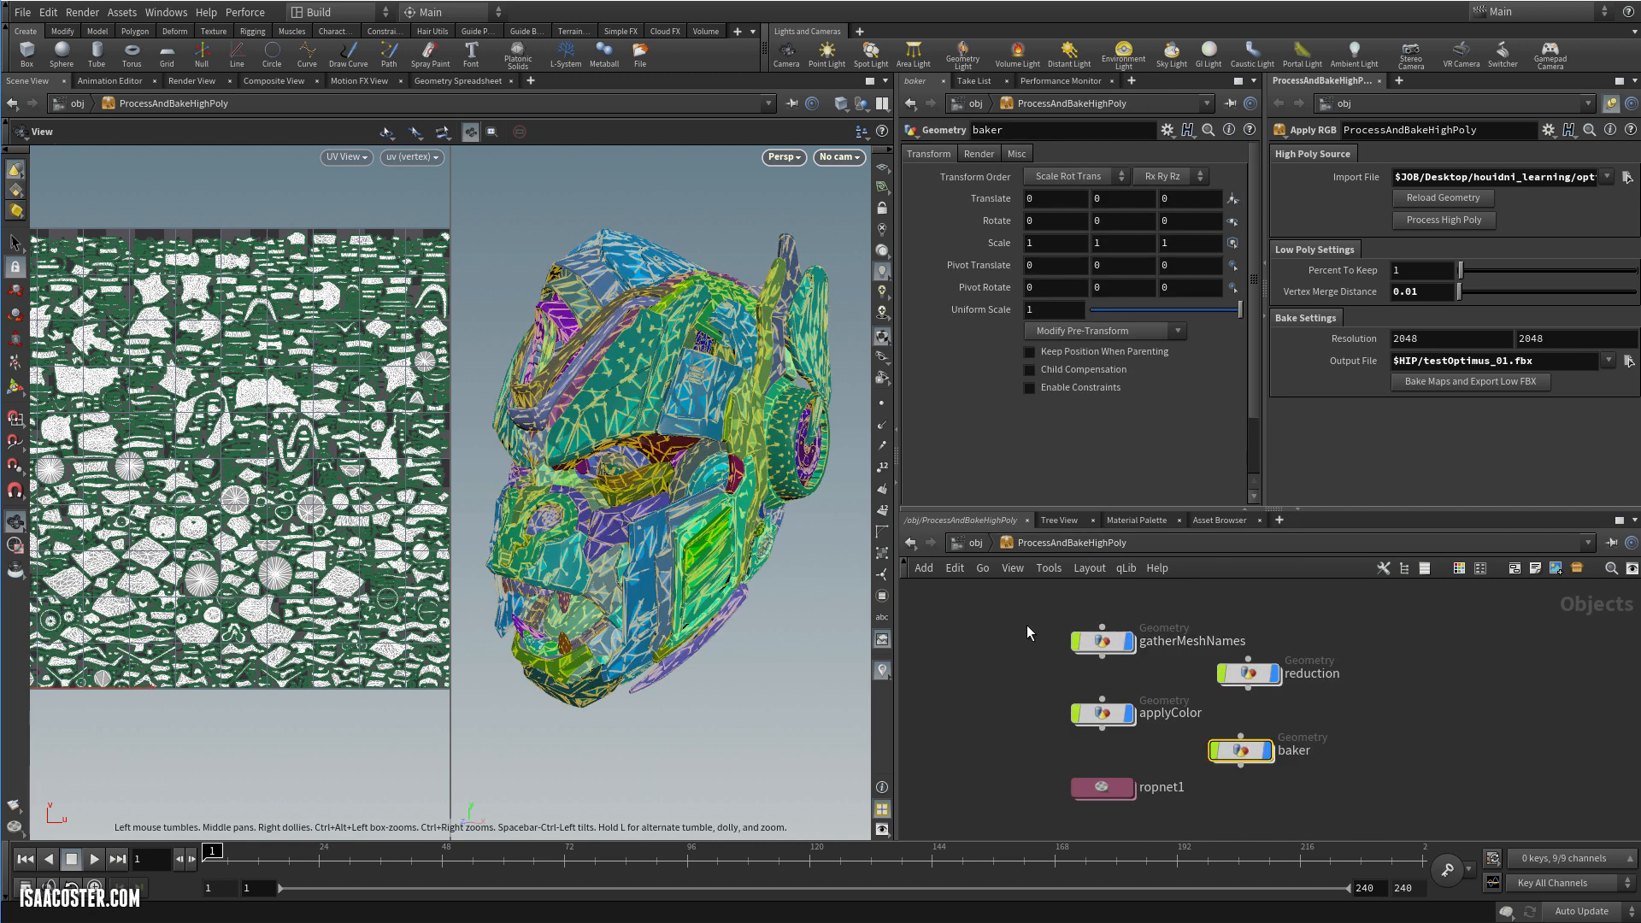
double_click(1115, 713)
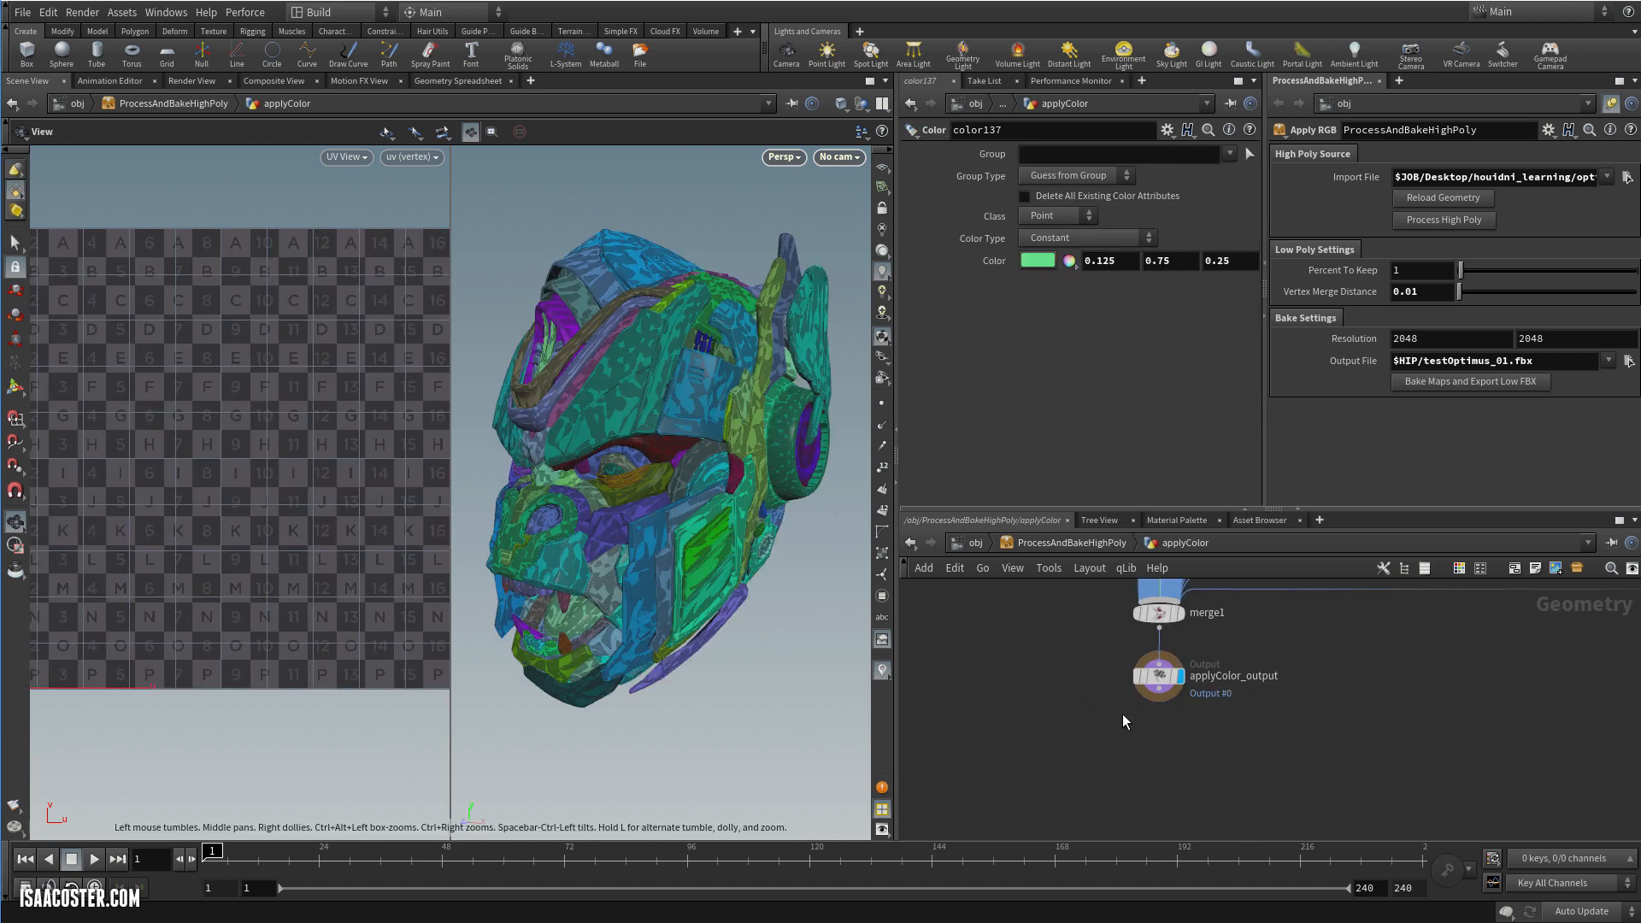
middle_drag(1223, 783, 1222, 824)
scroll(1222, 752, down, 4)
middle_drag(1150, 681, 1074, 832)
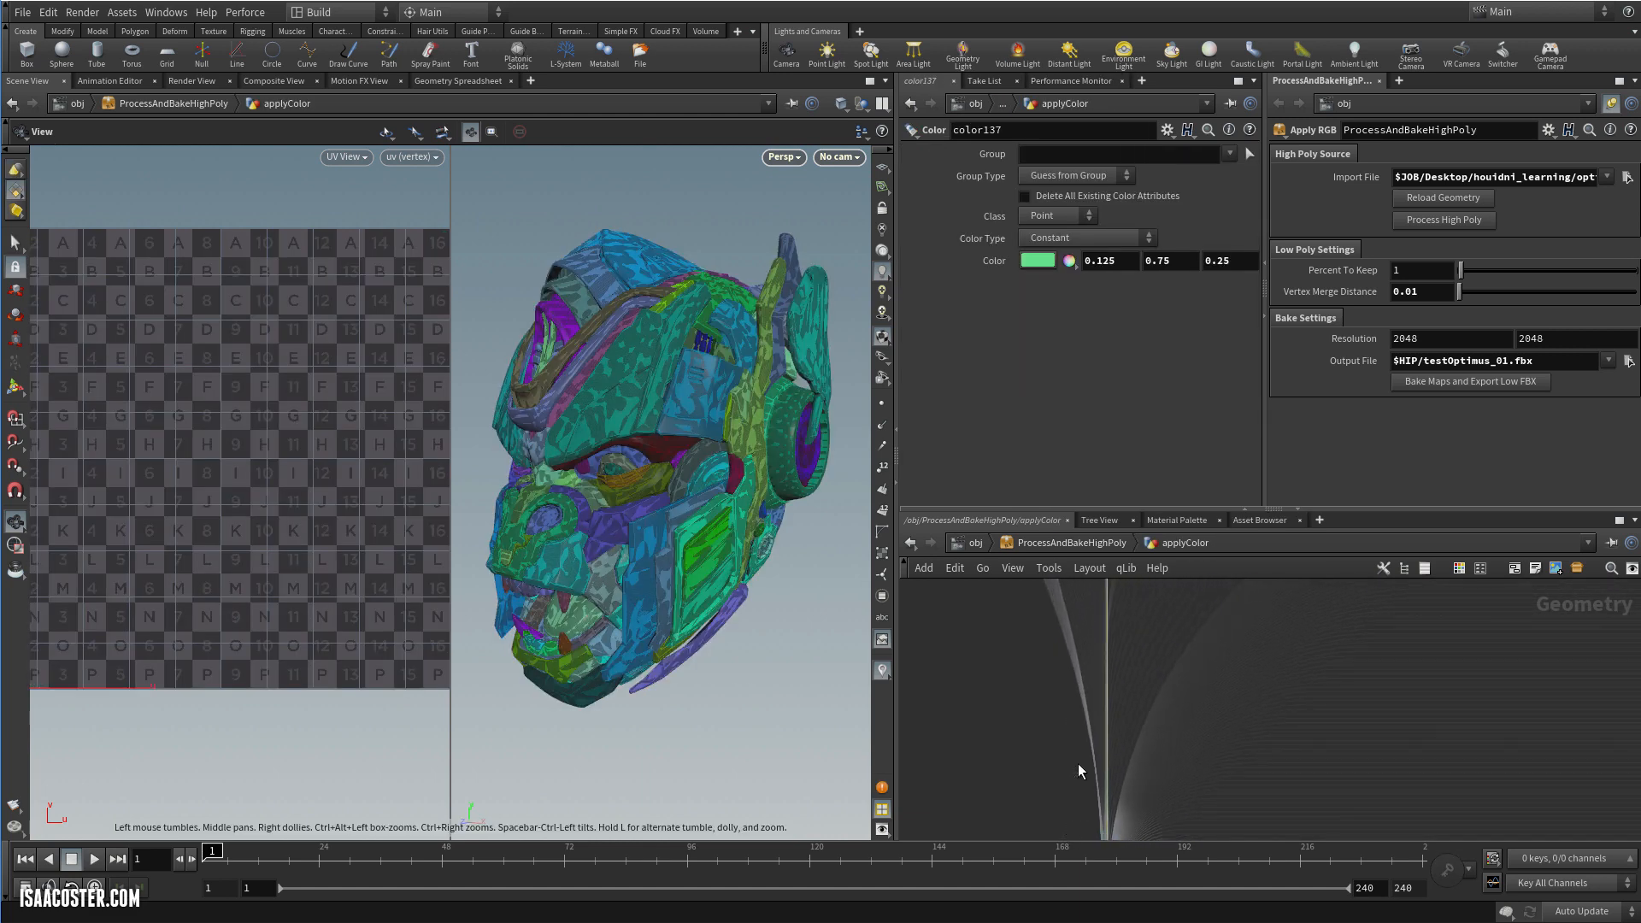
scroll(1081, 769, down, 6)
key(u)
scroll(1147, 722, up, 3)
middle_drag(1143, 729, 1213, 678)
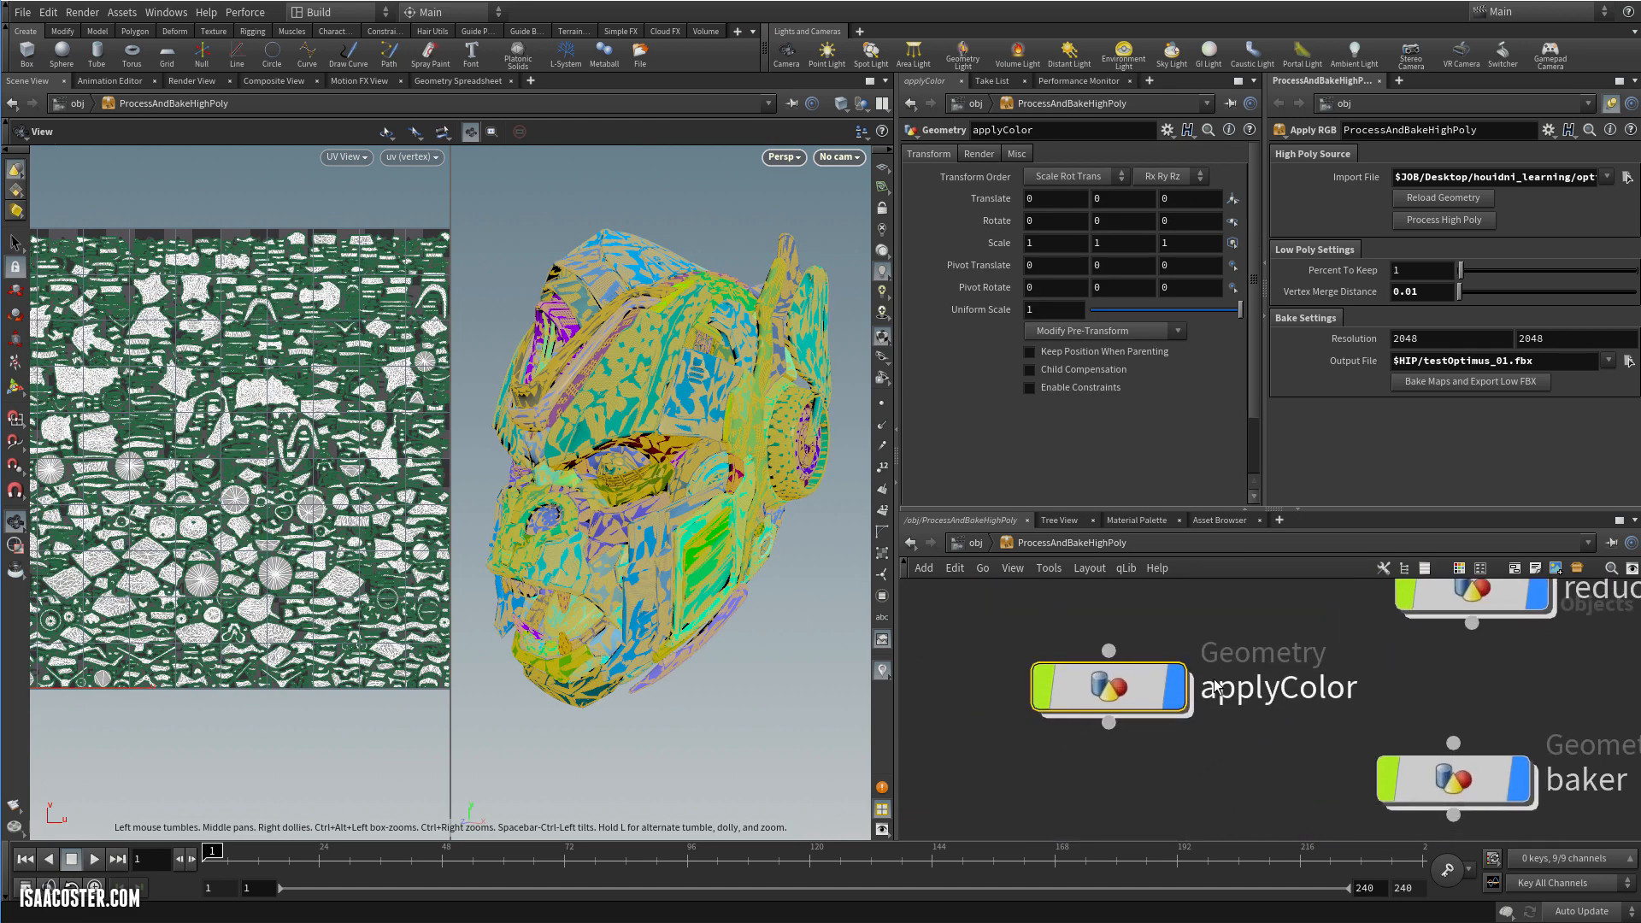
scroll(1017, 588, down, 1)
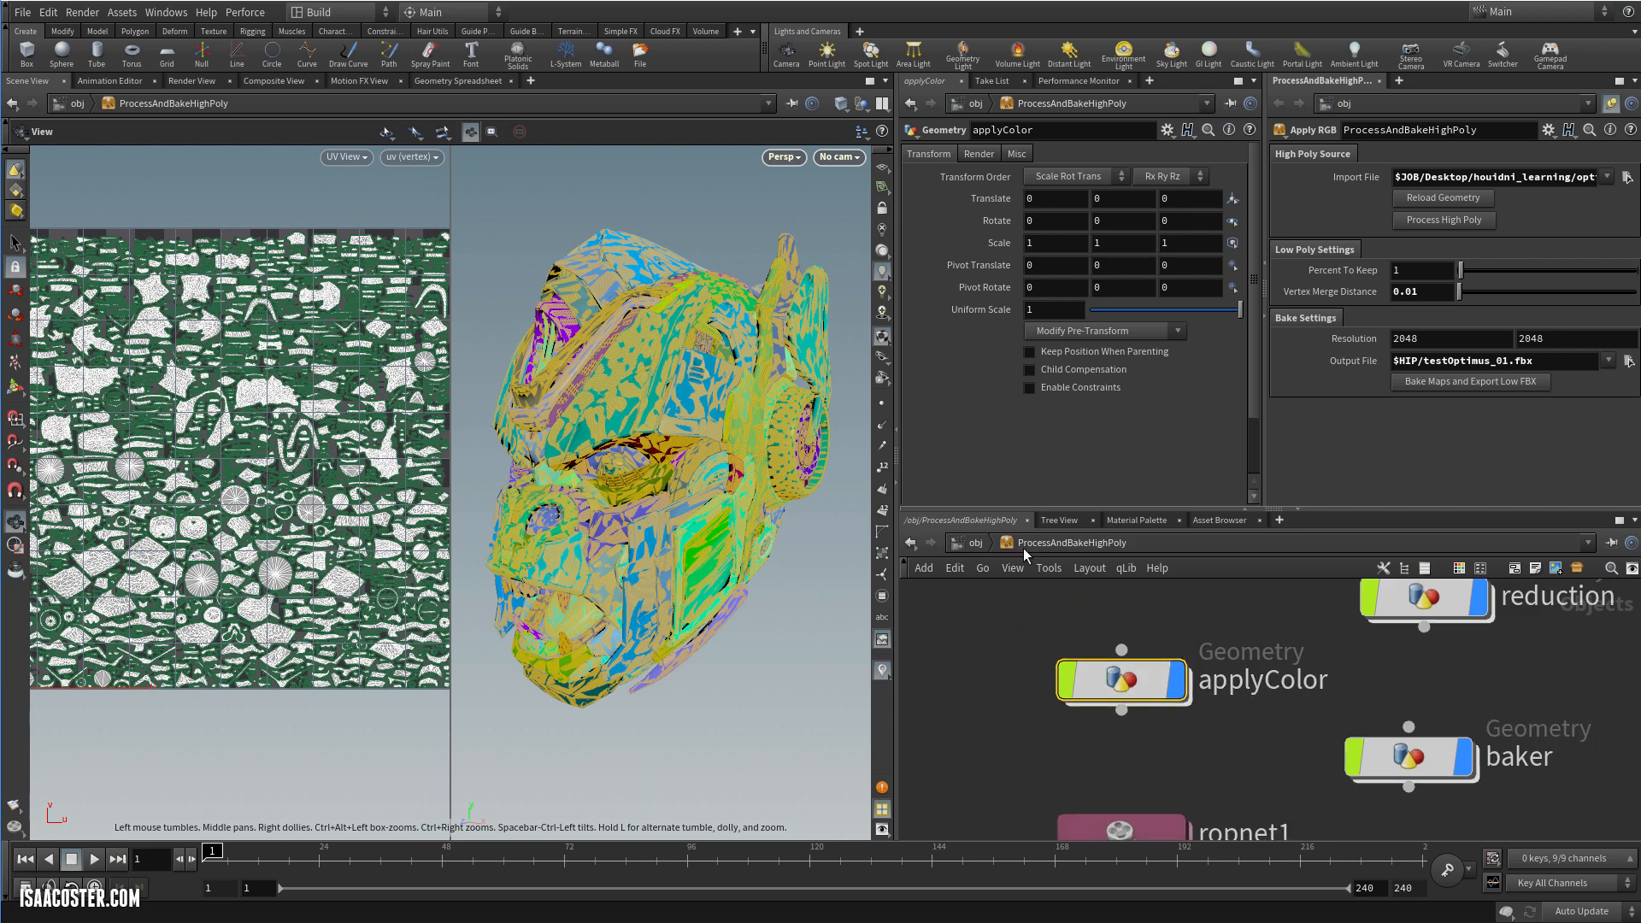
Go up to the obj level and open the operator type properties of ProcessAndBakeHighPoly, showing the beginning of its Python module
click(967, 547)
right_click(1151, 671)
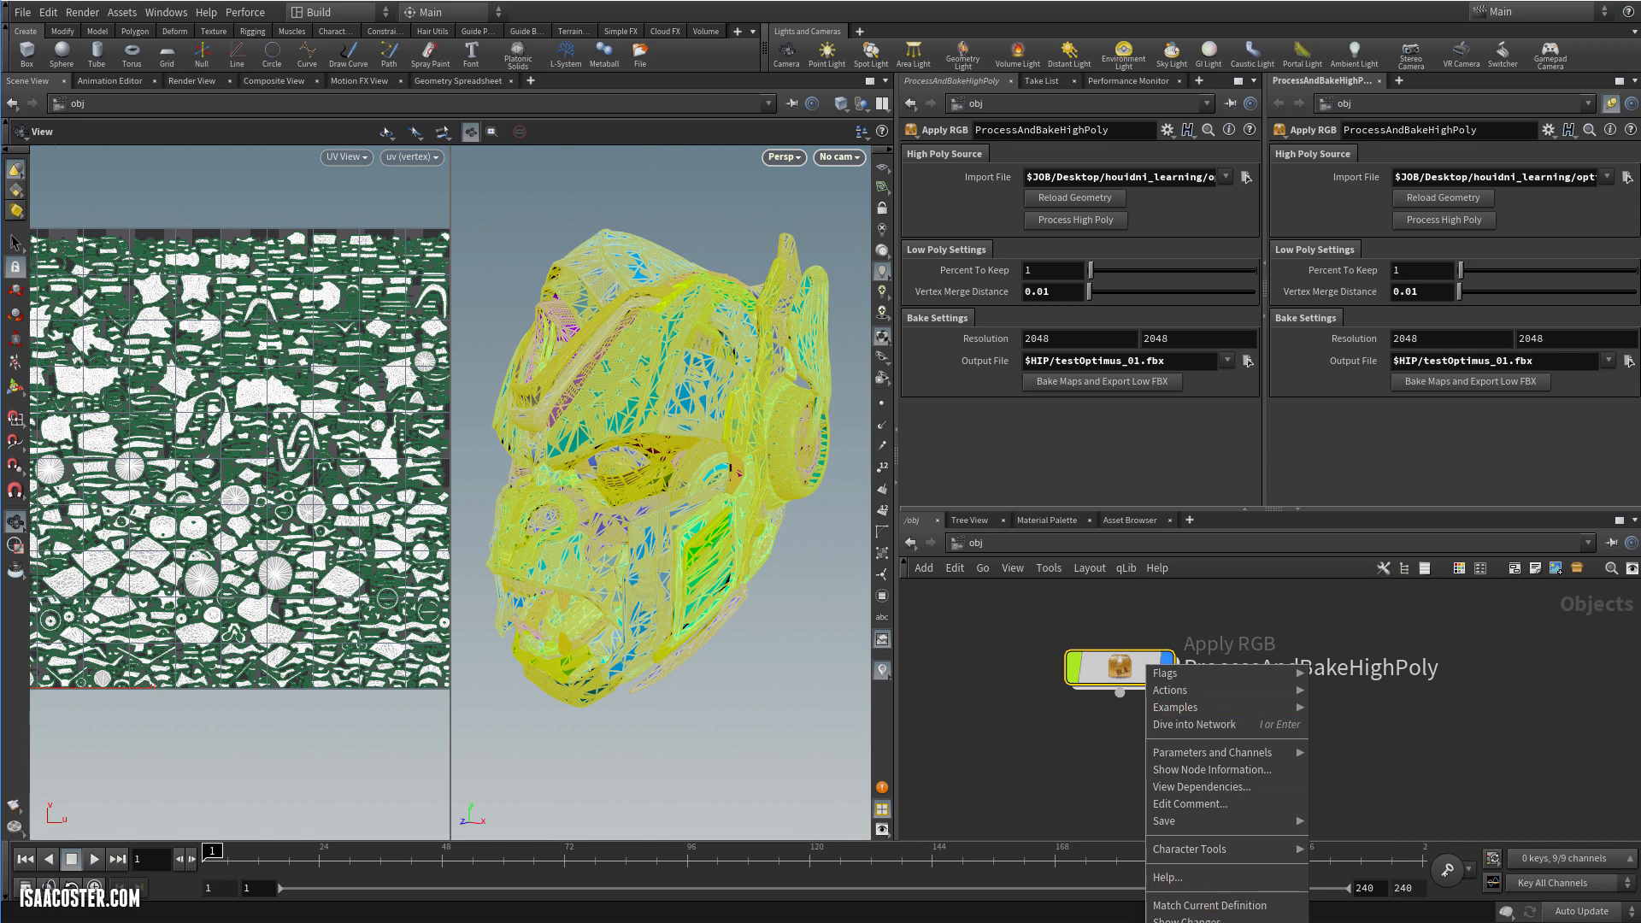
click(1098, 666)
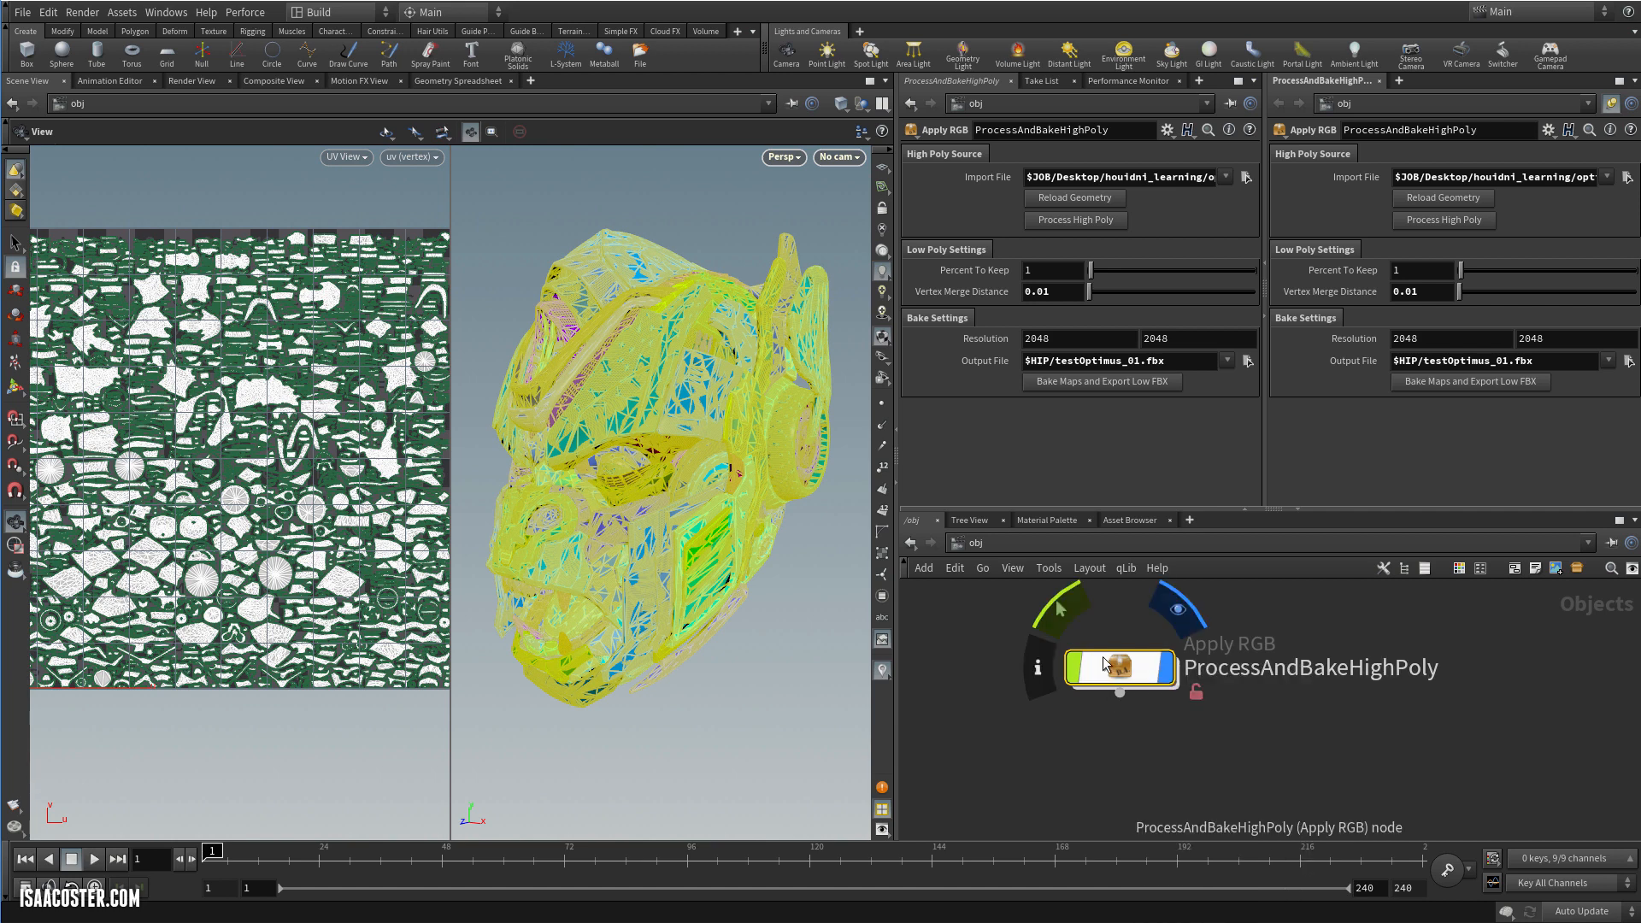
right_click(1096, 667)
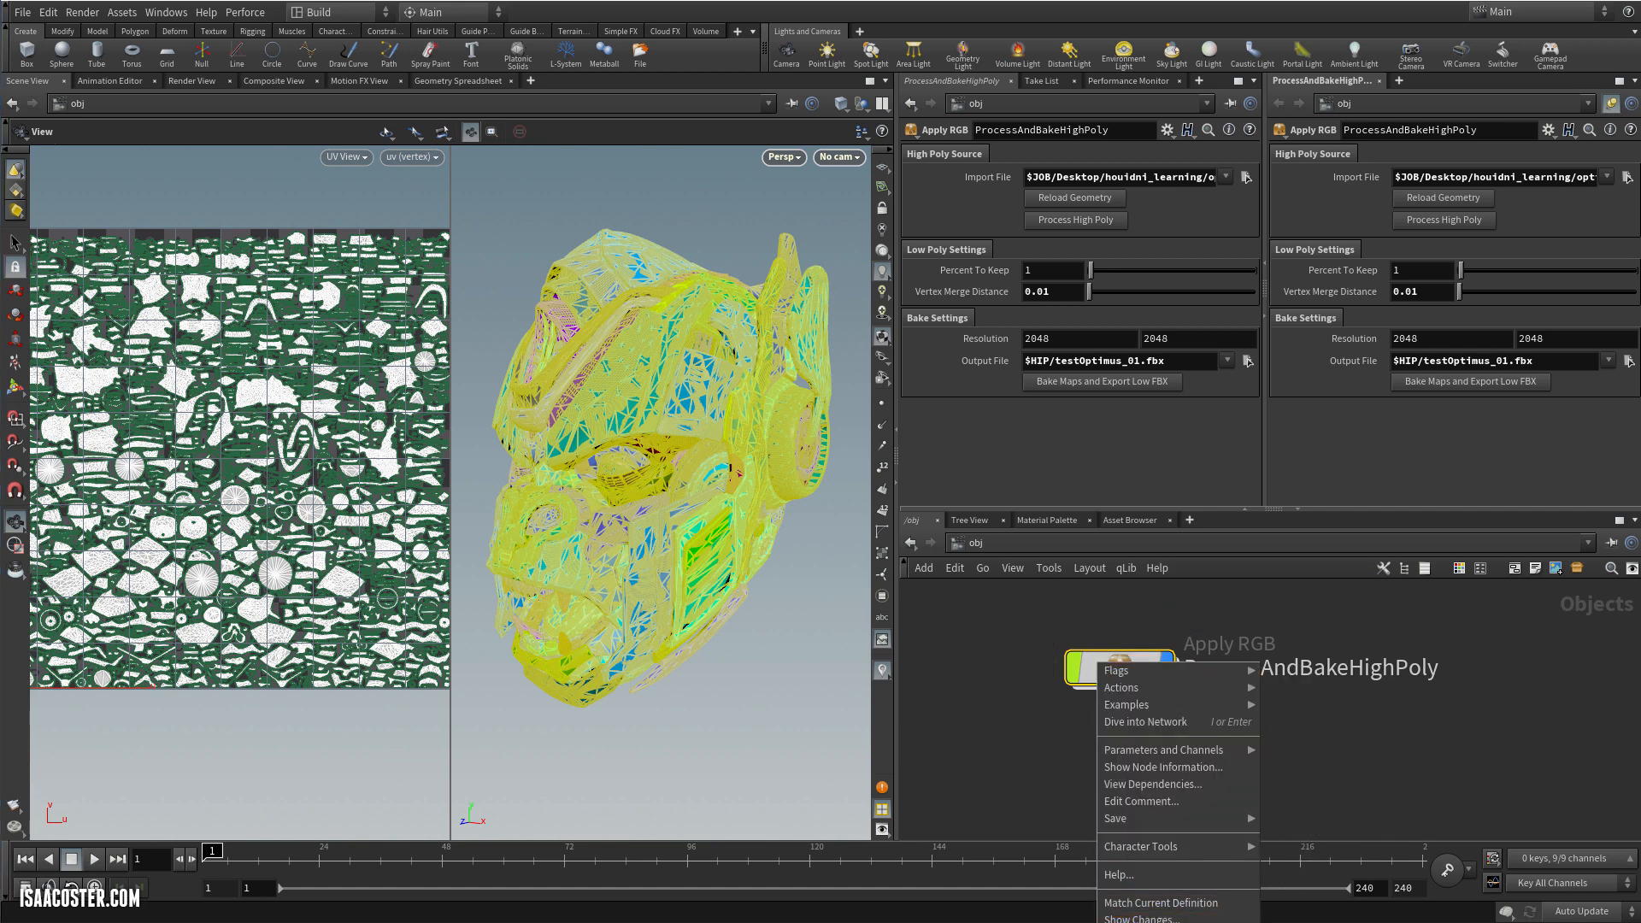
click(1092, 693)
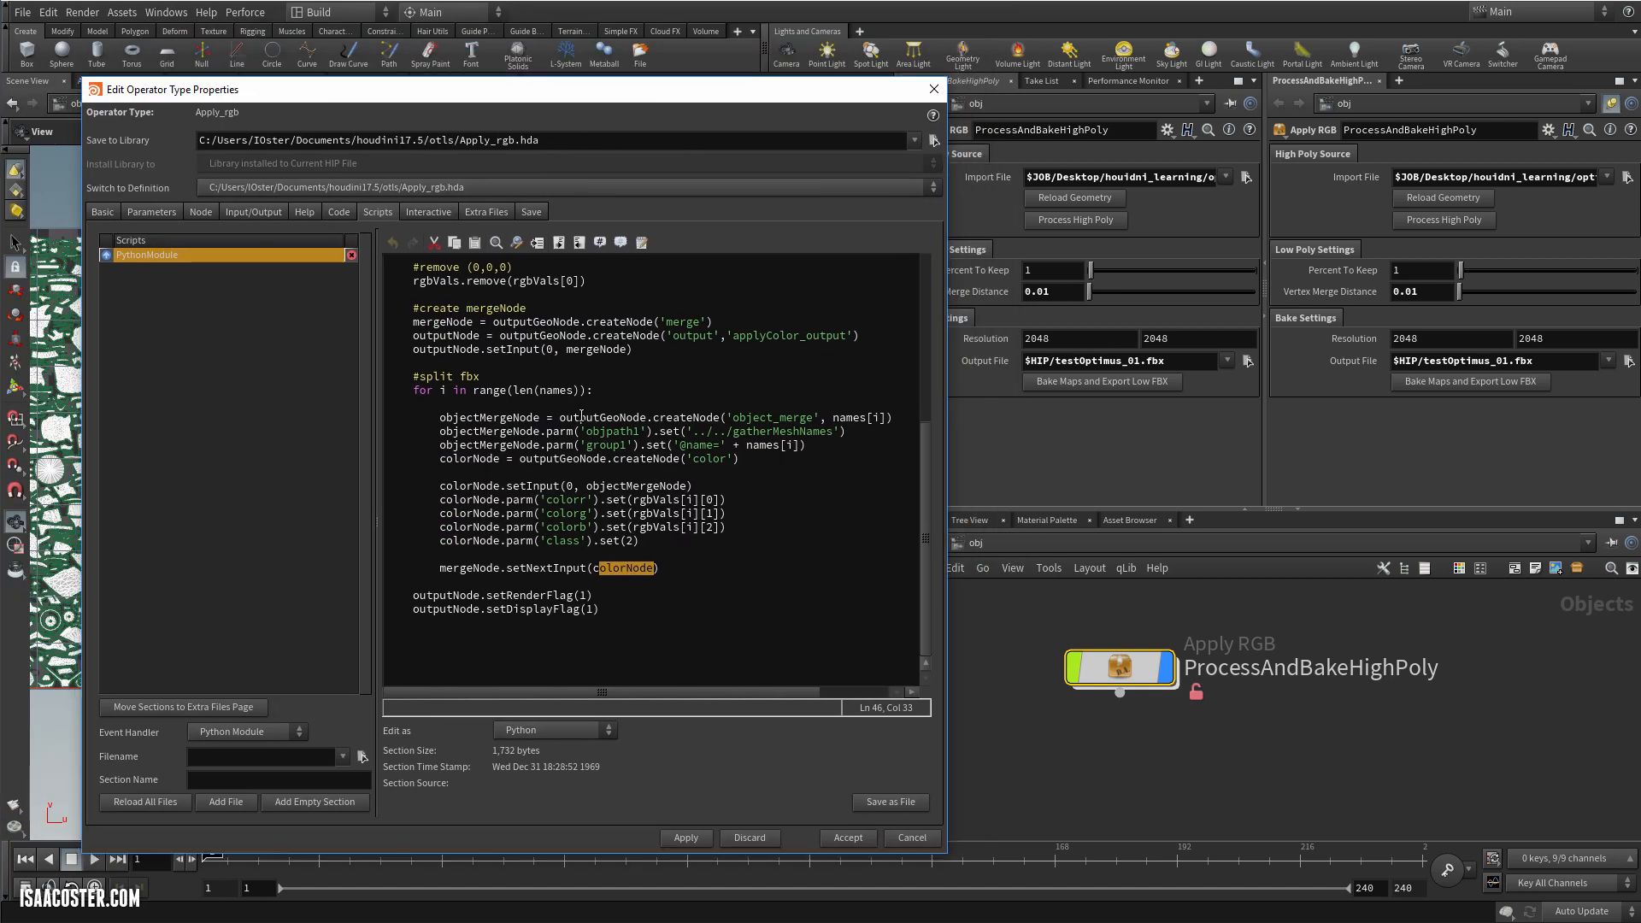
scroll(582, 417, up, 8)
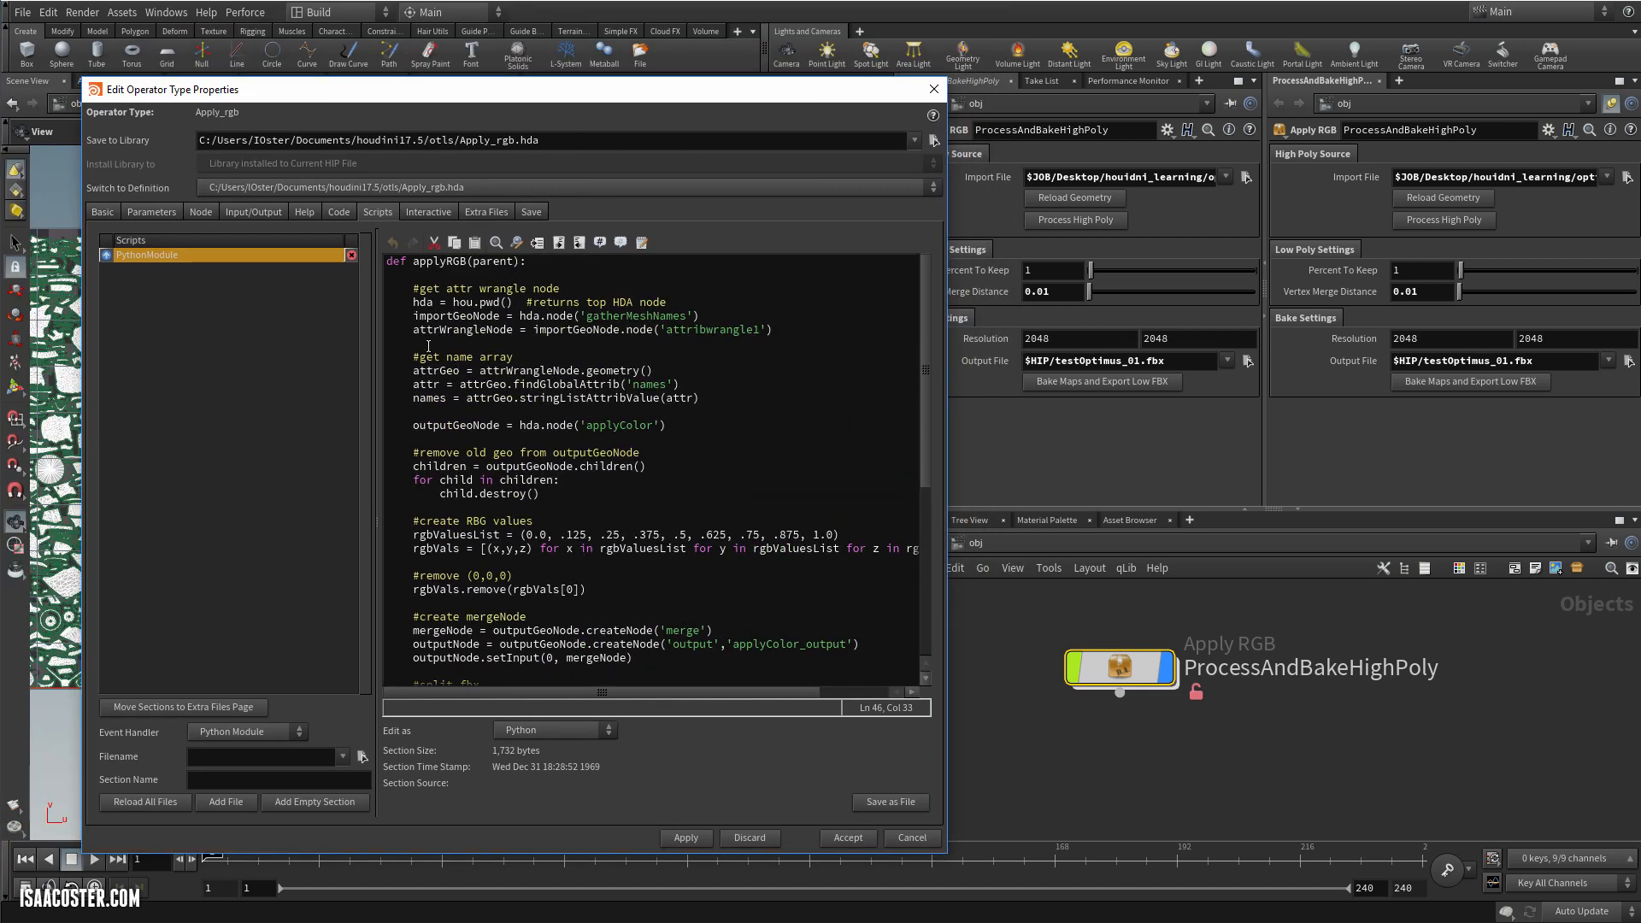
Show the asset's parameter definitions, then look inside its applyColor network and return to the ProcessAndBakeHighPoly level
click(158, 212)
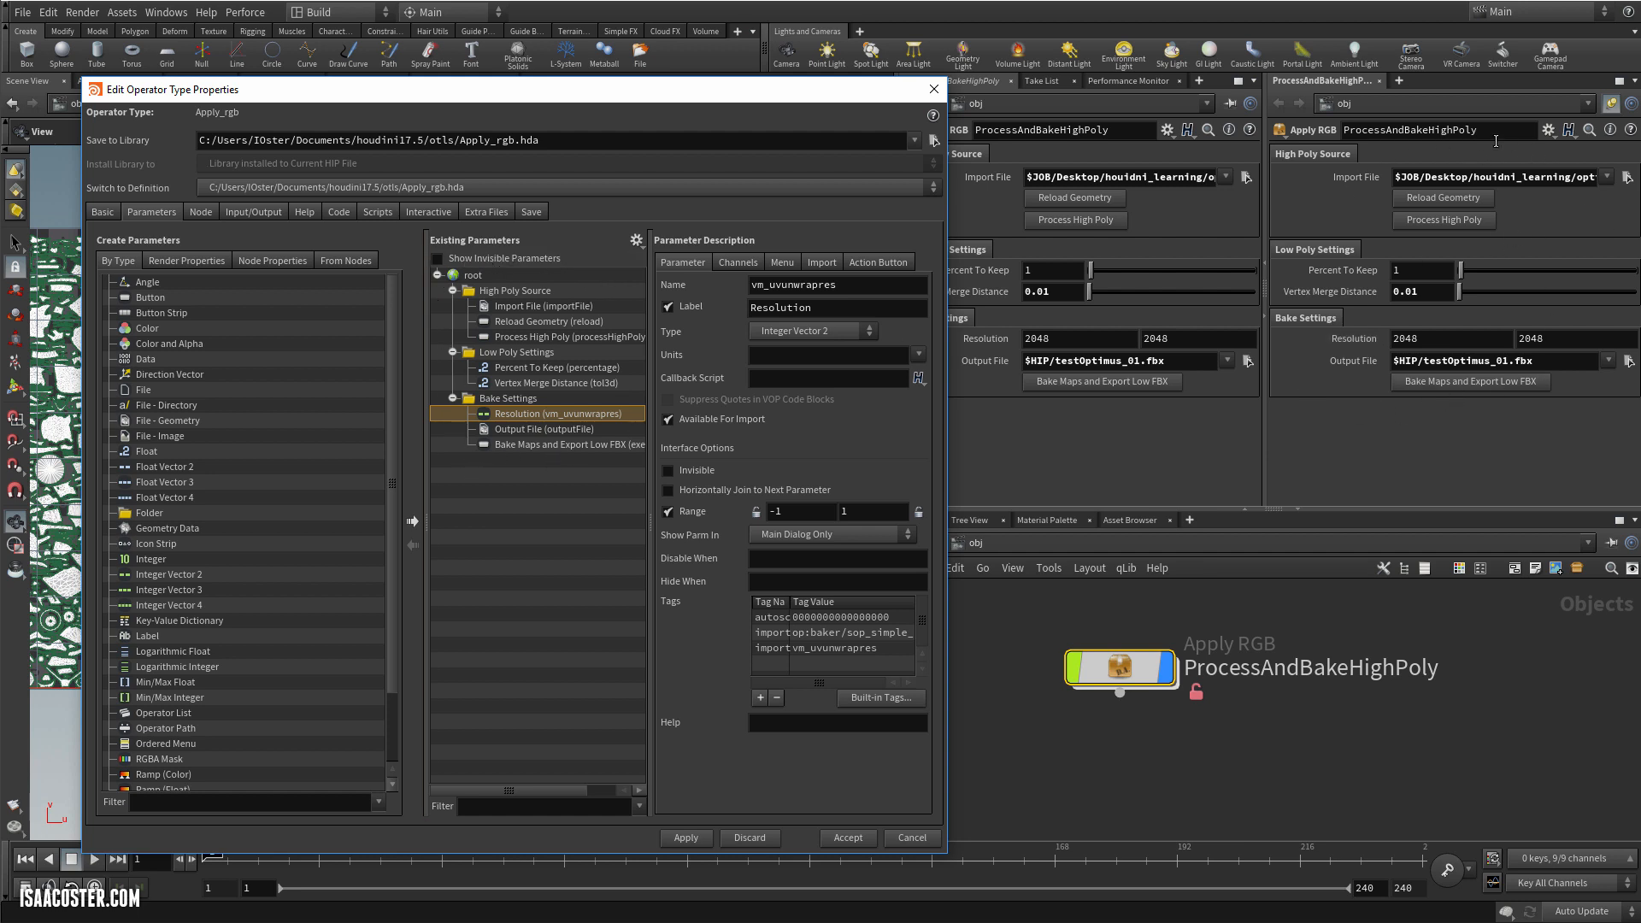
click(1421, 270)
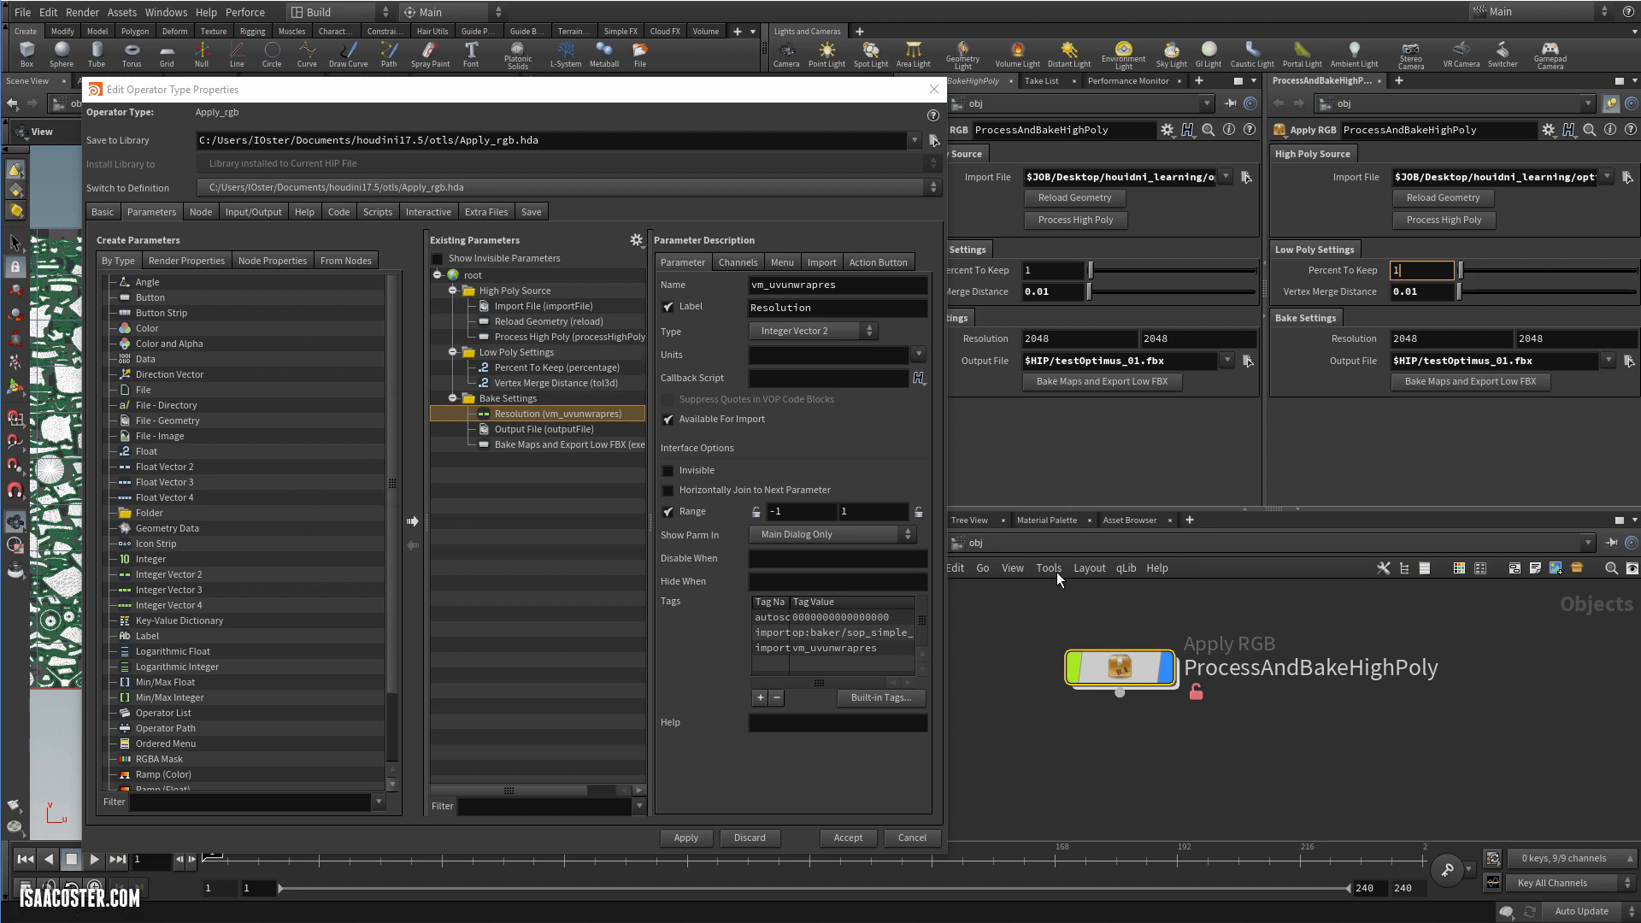
double_click(1115, 666)
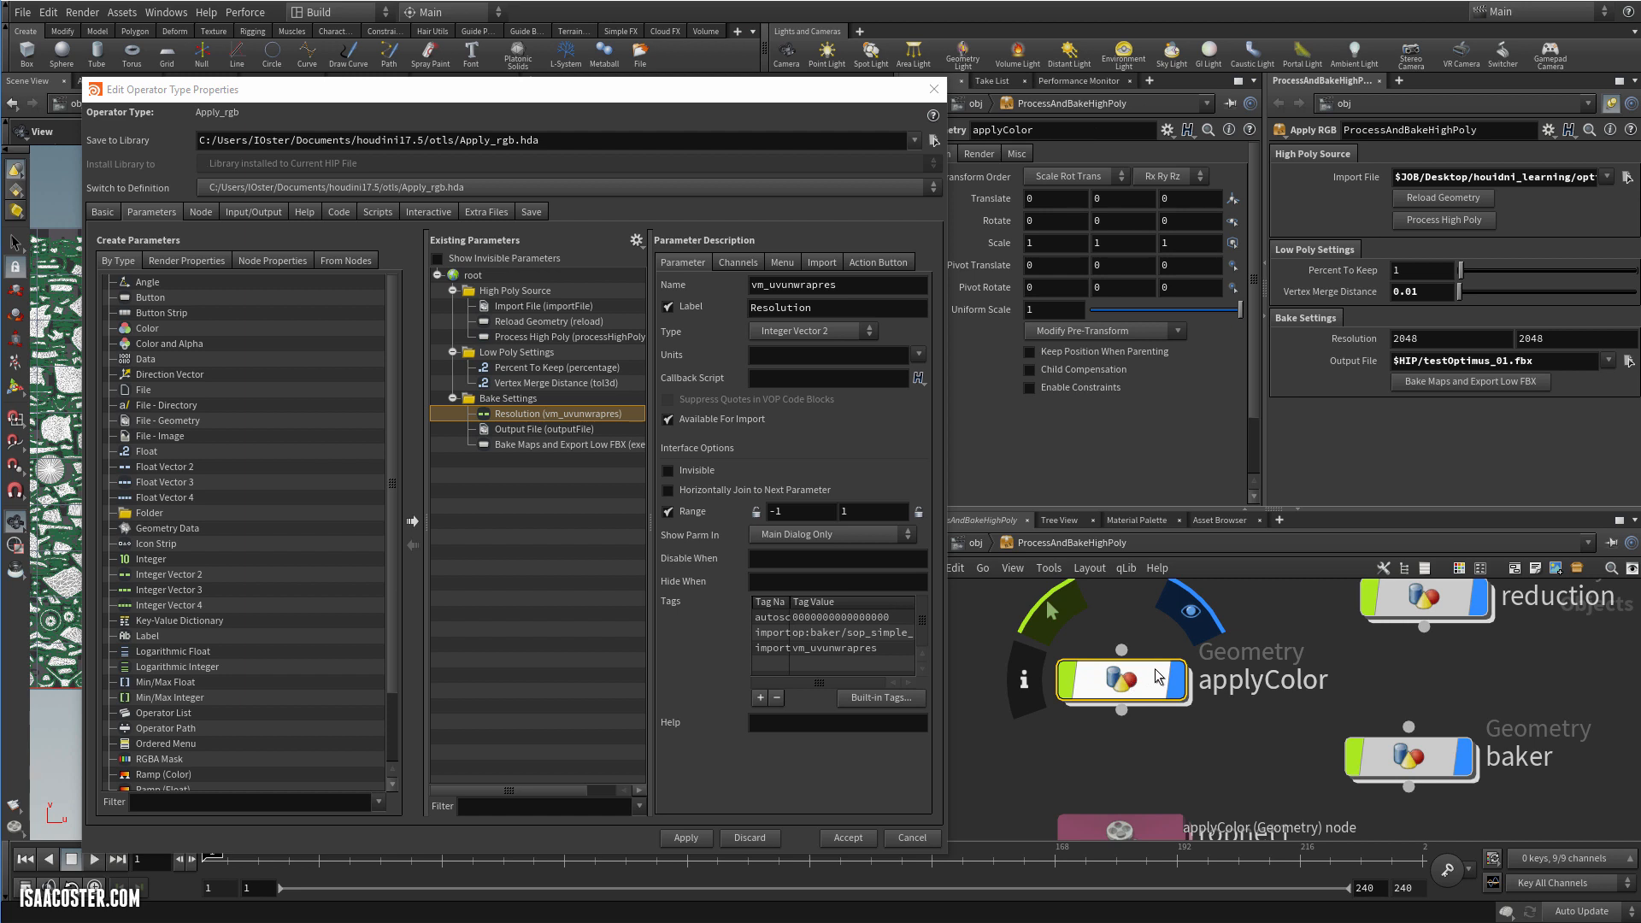
double_click(1158, 677)
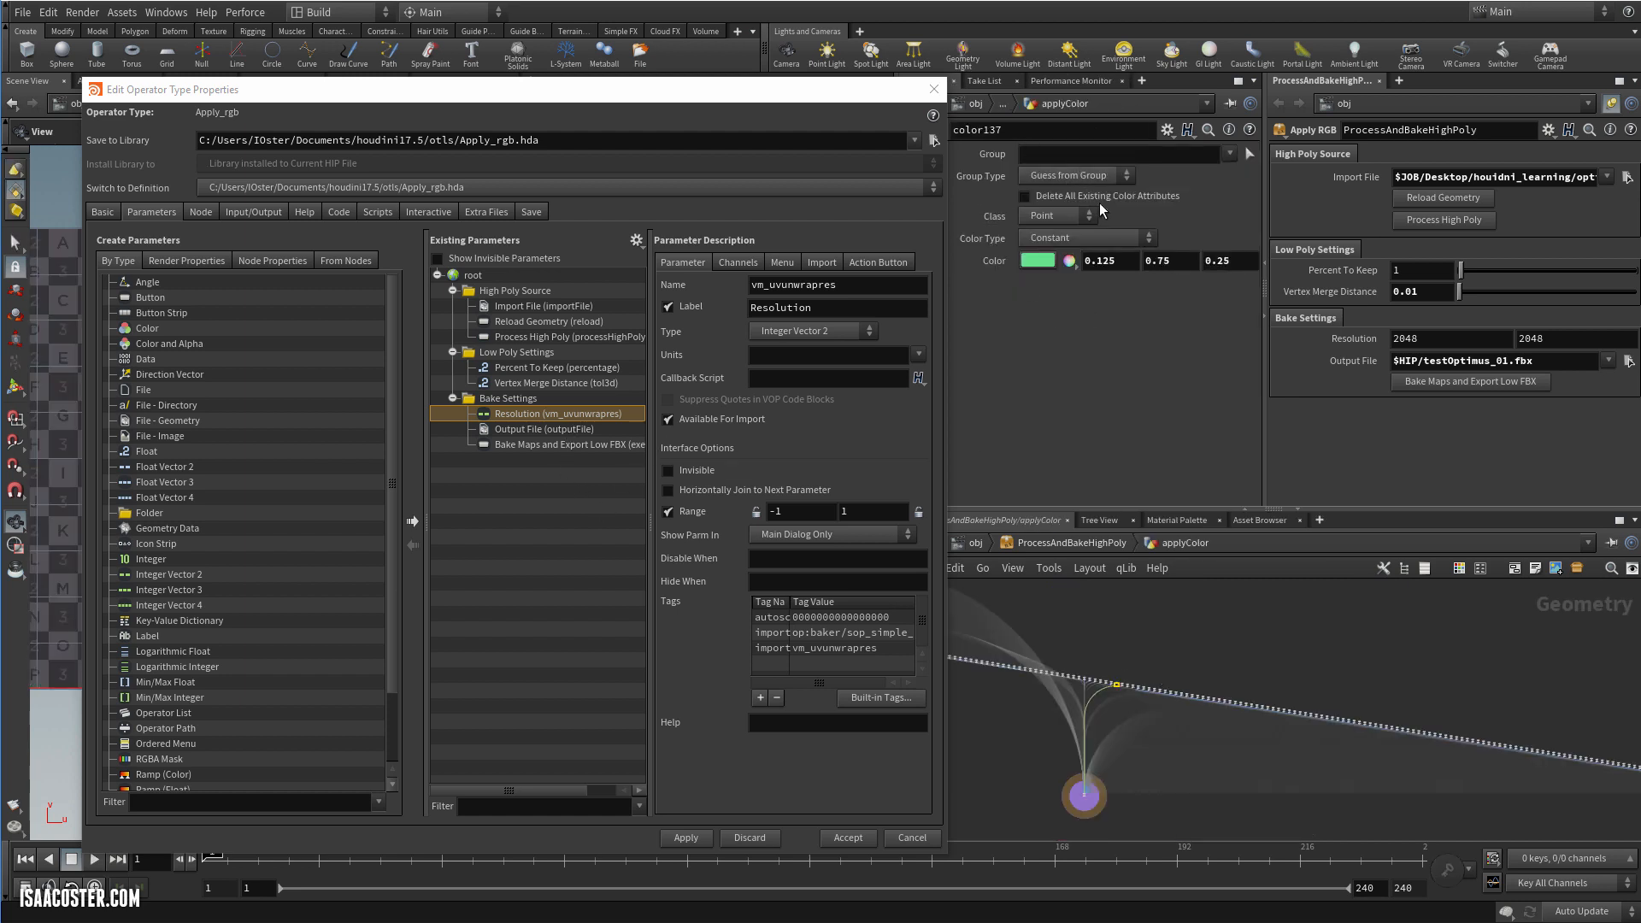
click(1095, 545)
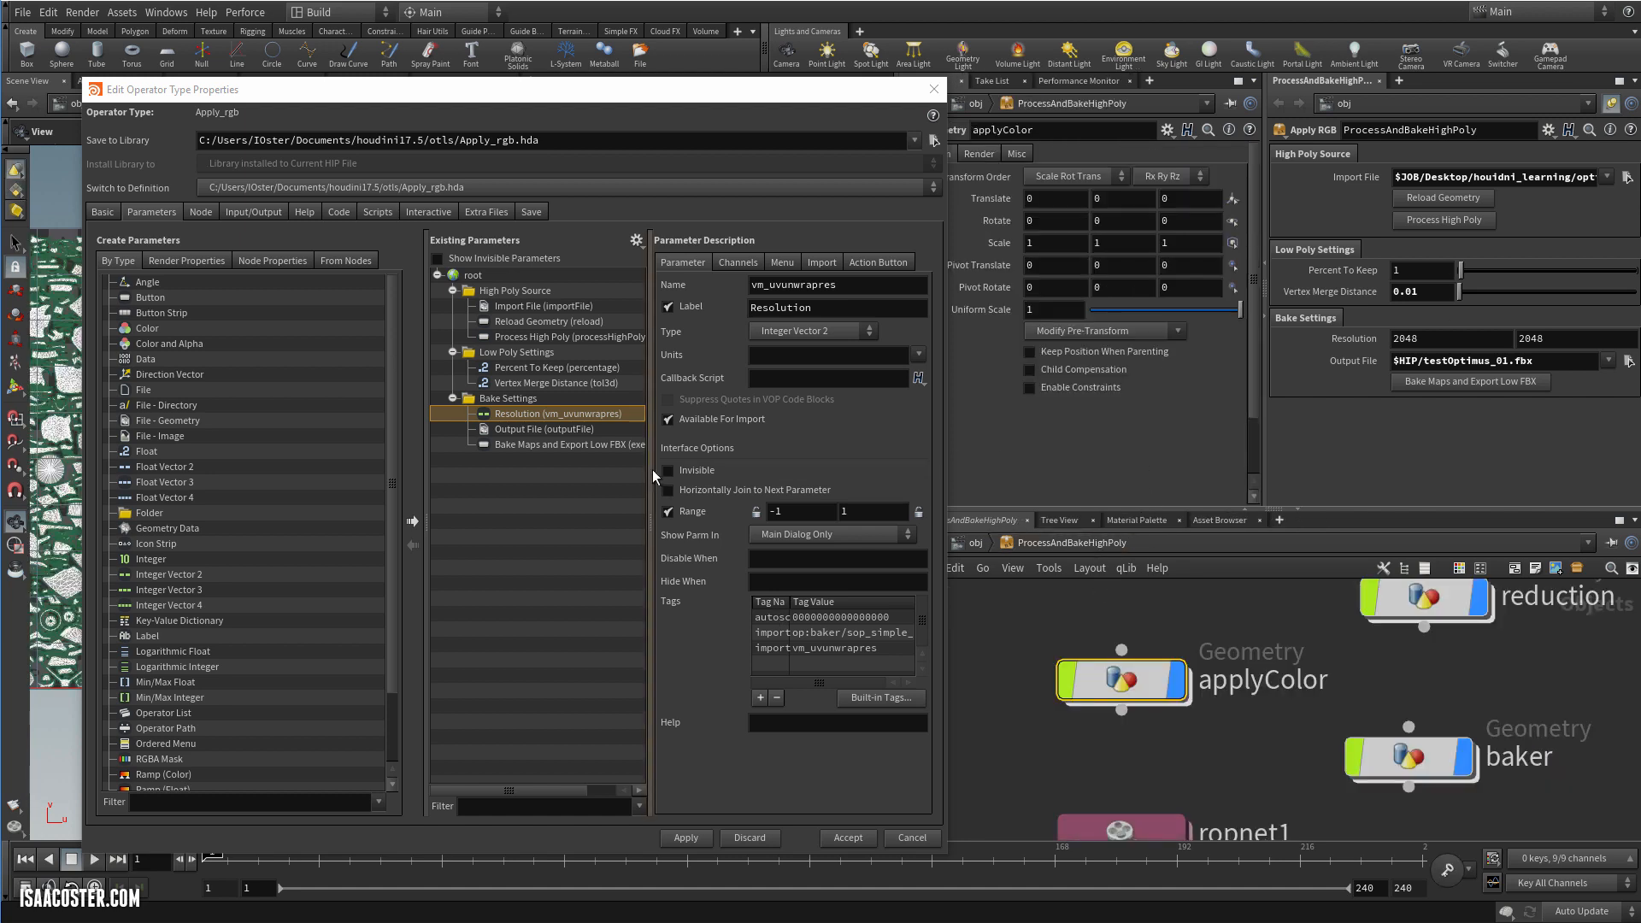
Select the Process High Poly parameter and widen the properties window until its full callback script shows
click(543, 337)
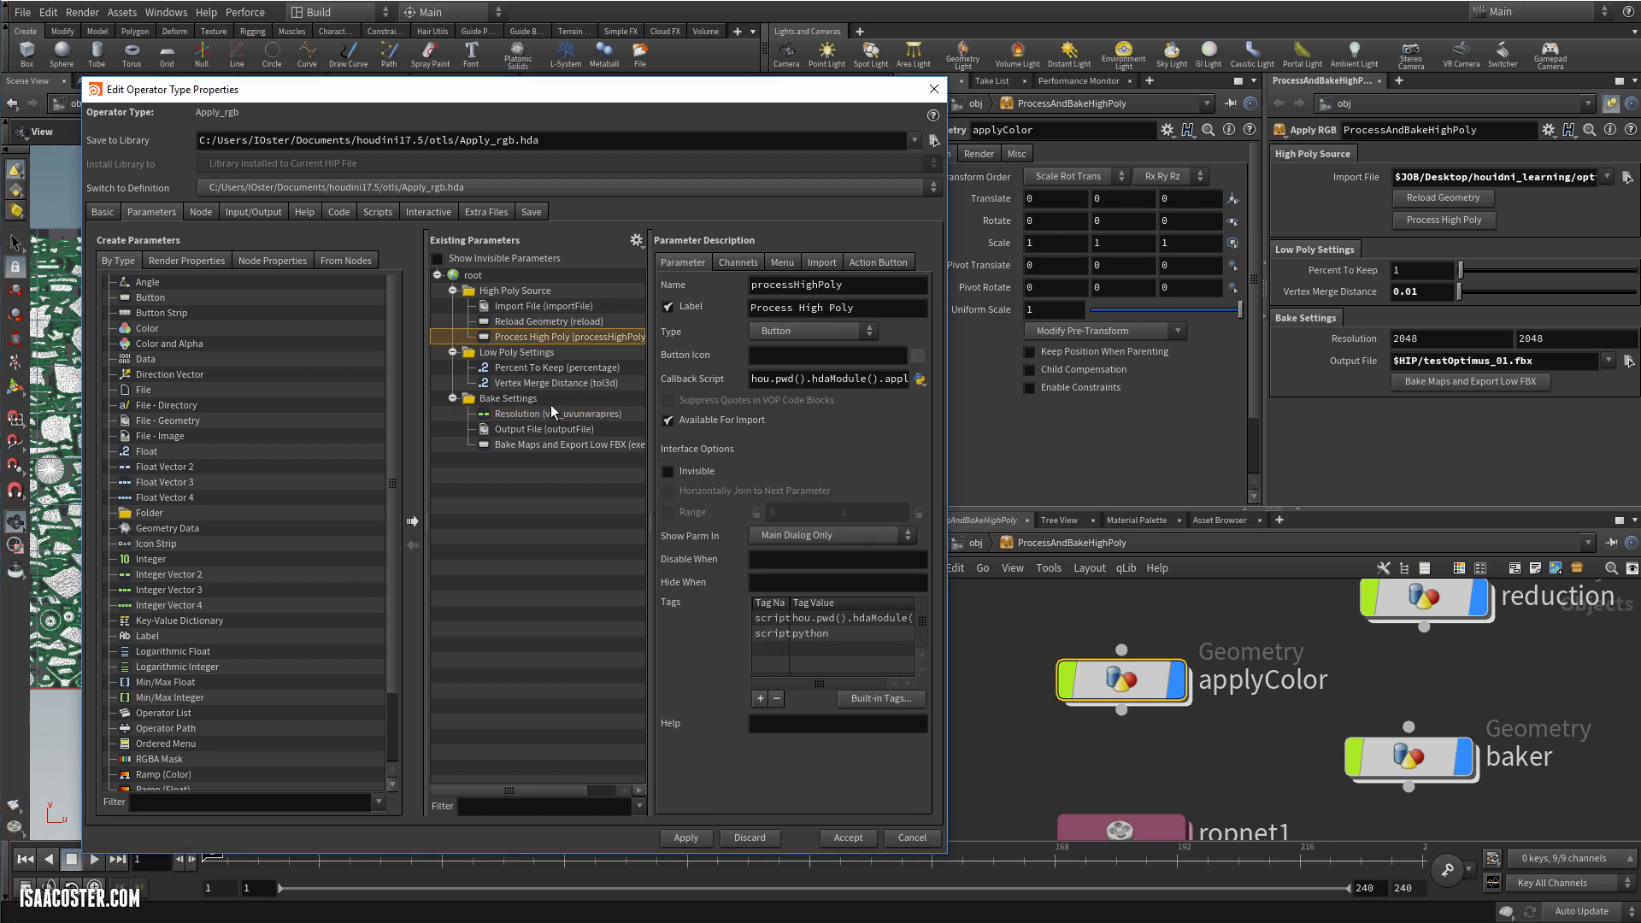
mouse_move(1111, 688)
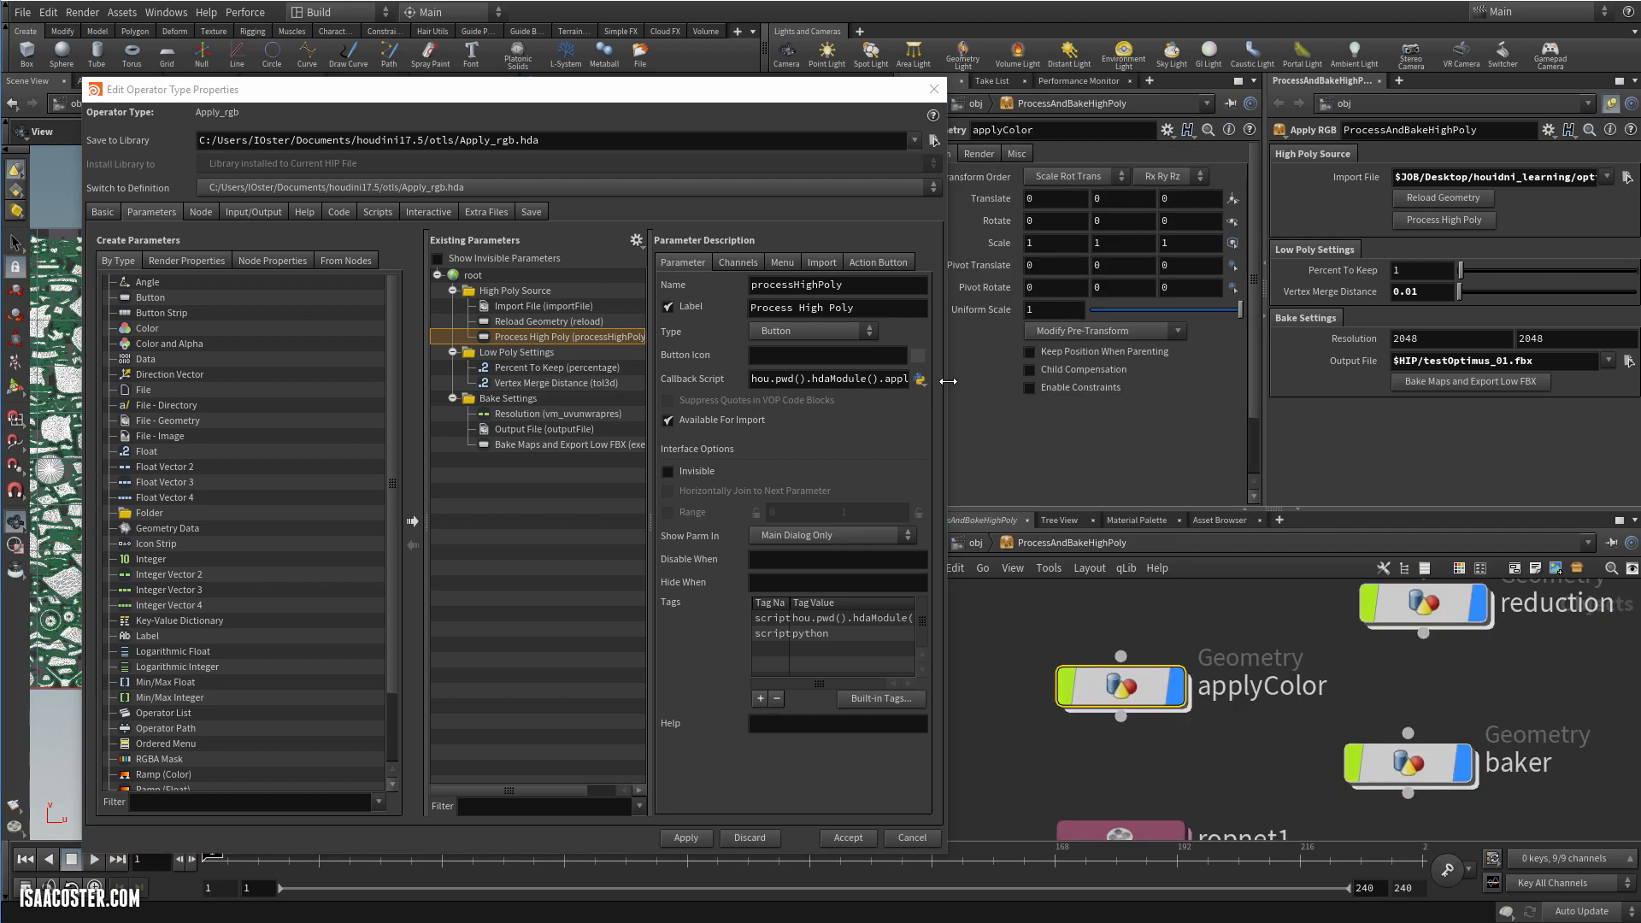
drag(947, 382, 1256, 381)
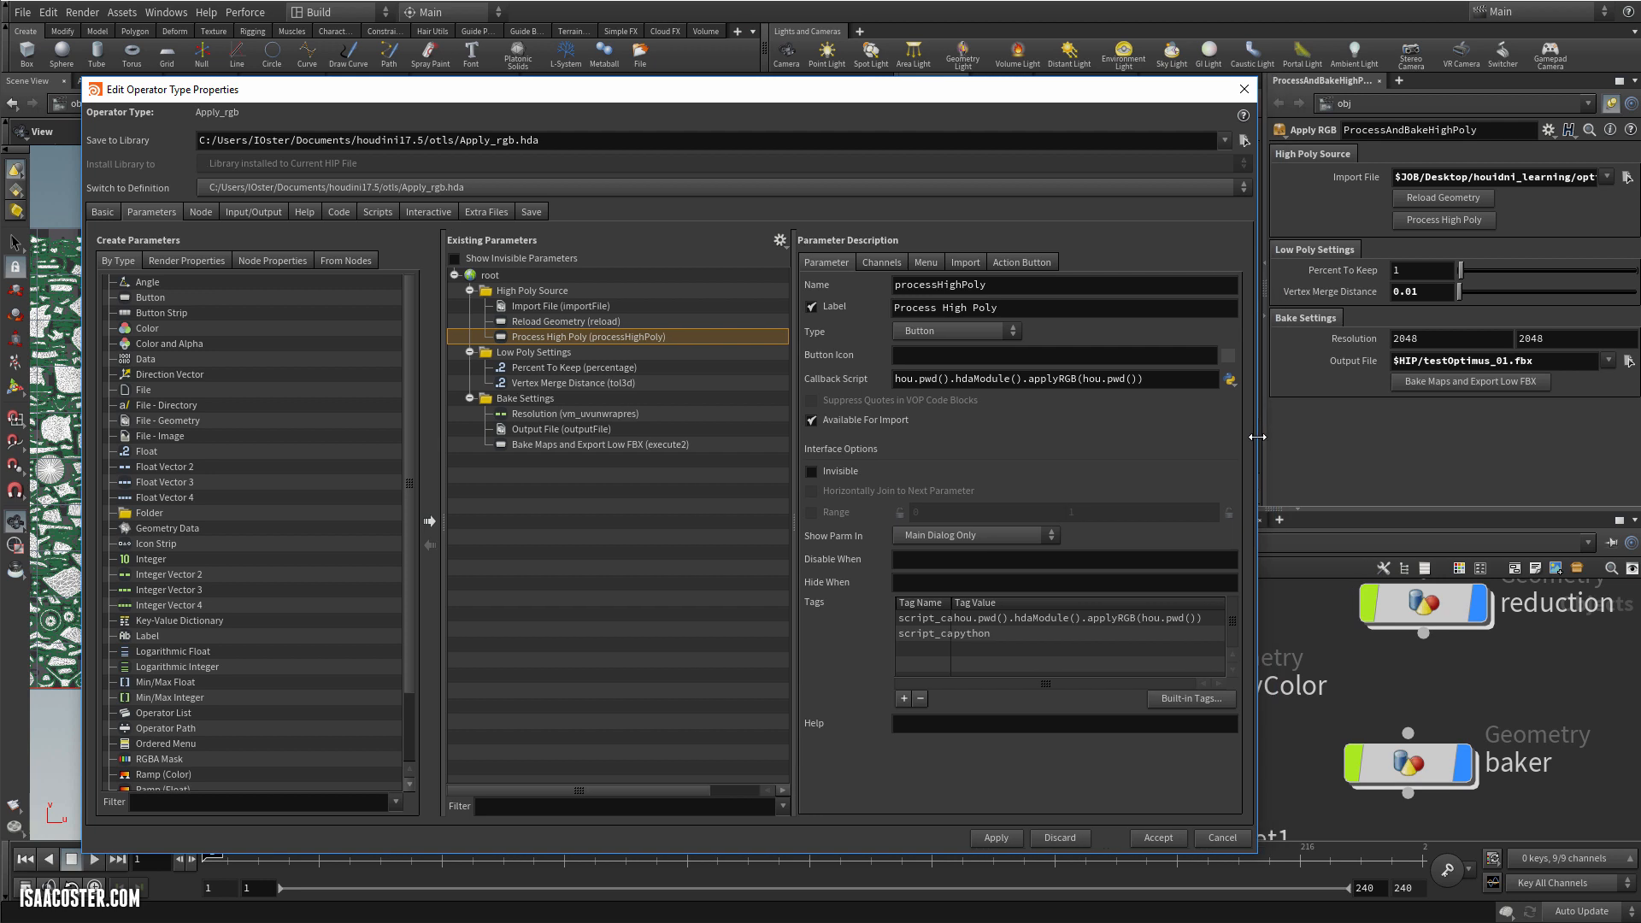
Examine the Process High Poly callback script part by part, from hou.pwd() through the hdaModule() call to applyRGB
drag(896, 380, 947, 376)
click(944, 377)
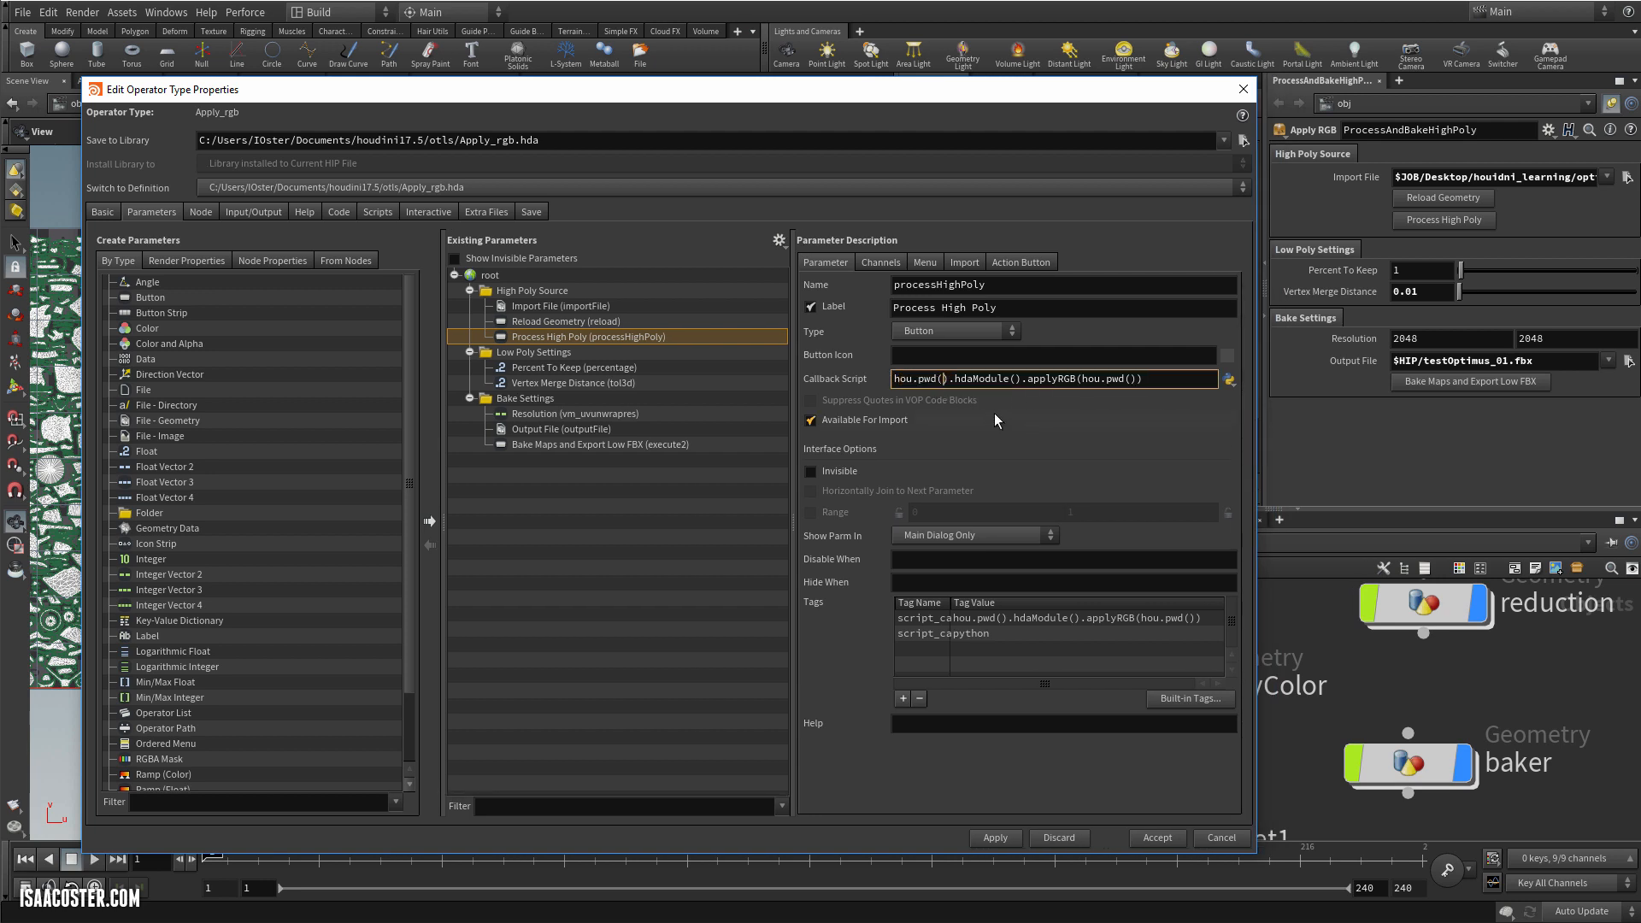
key(Right)
key(Right)
key(Right)
drag(955, 381, 1137, 379)
click(1028, 384)
click(963, 416)
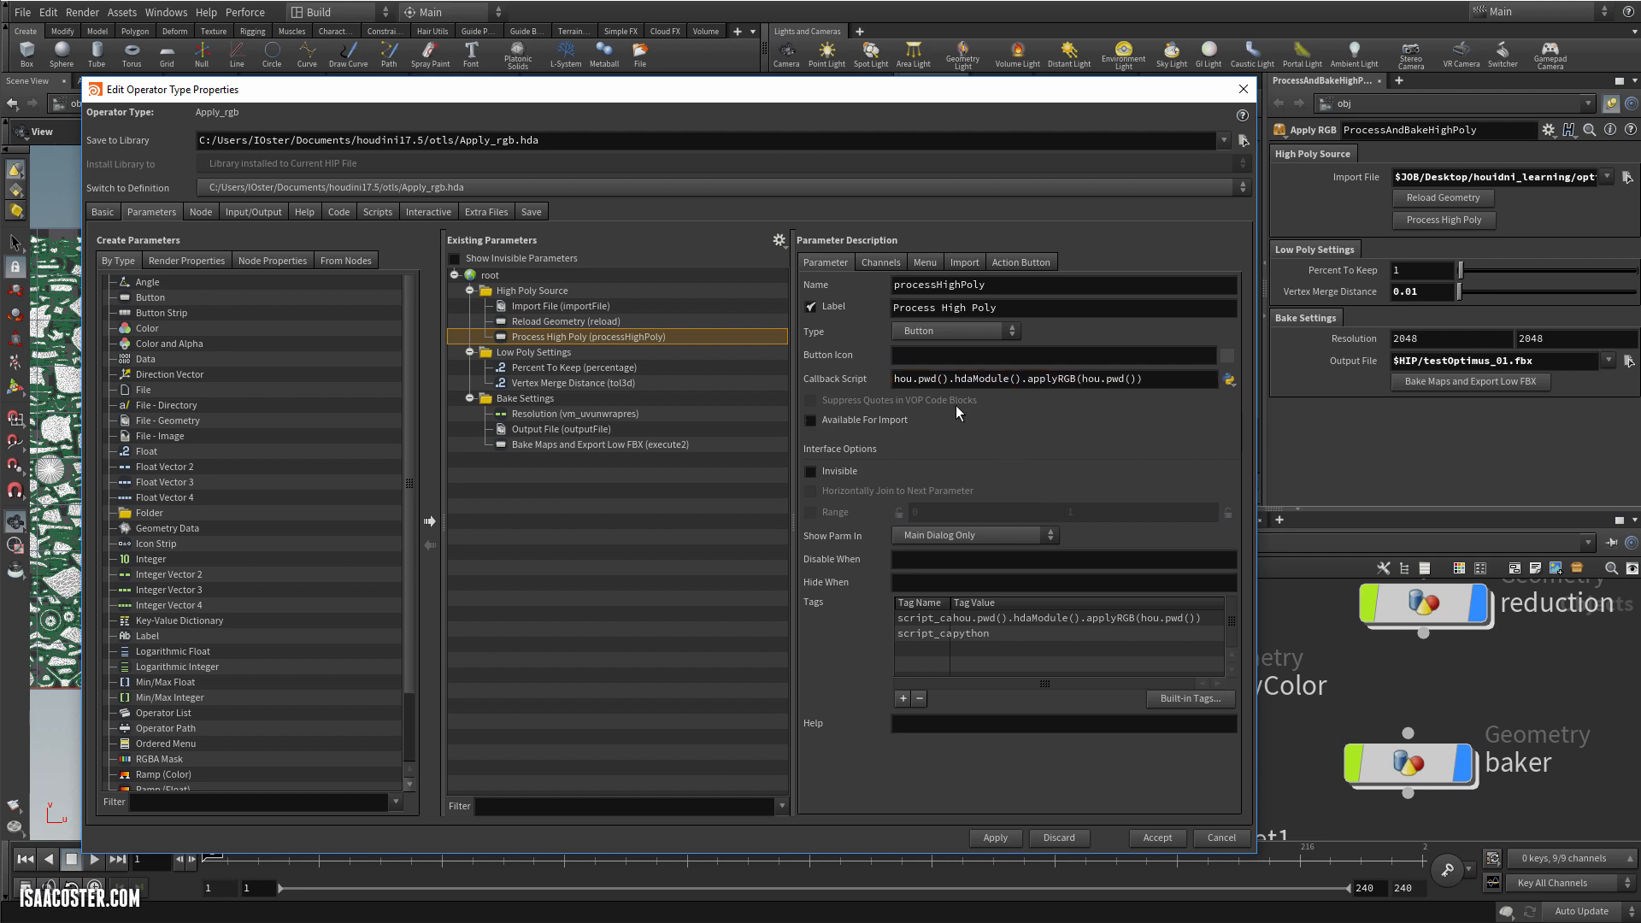
drag(950, 378, 1076, 393)
click(1064, 421)
Return to the start of the asset's Python module and examine the lines that fetch the mesh name array
click(378, 213)
scroll(480, 403, up, 5)
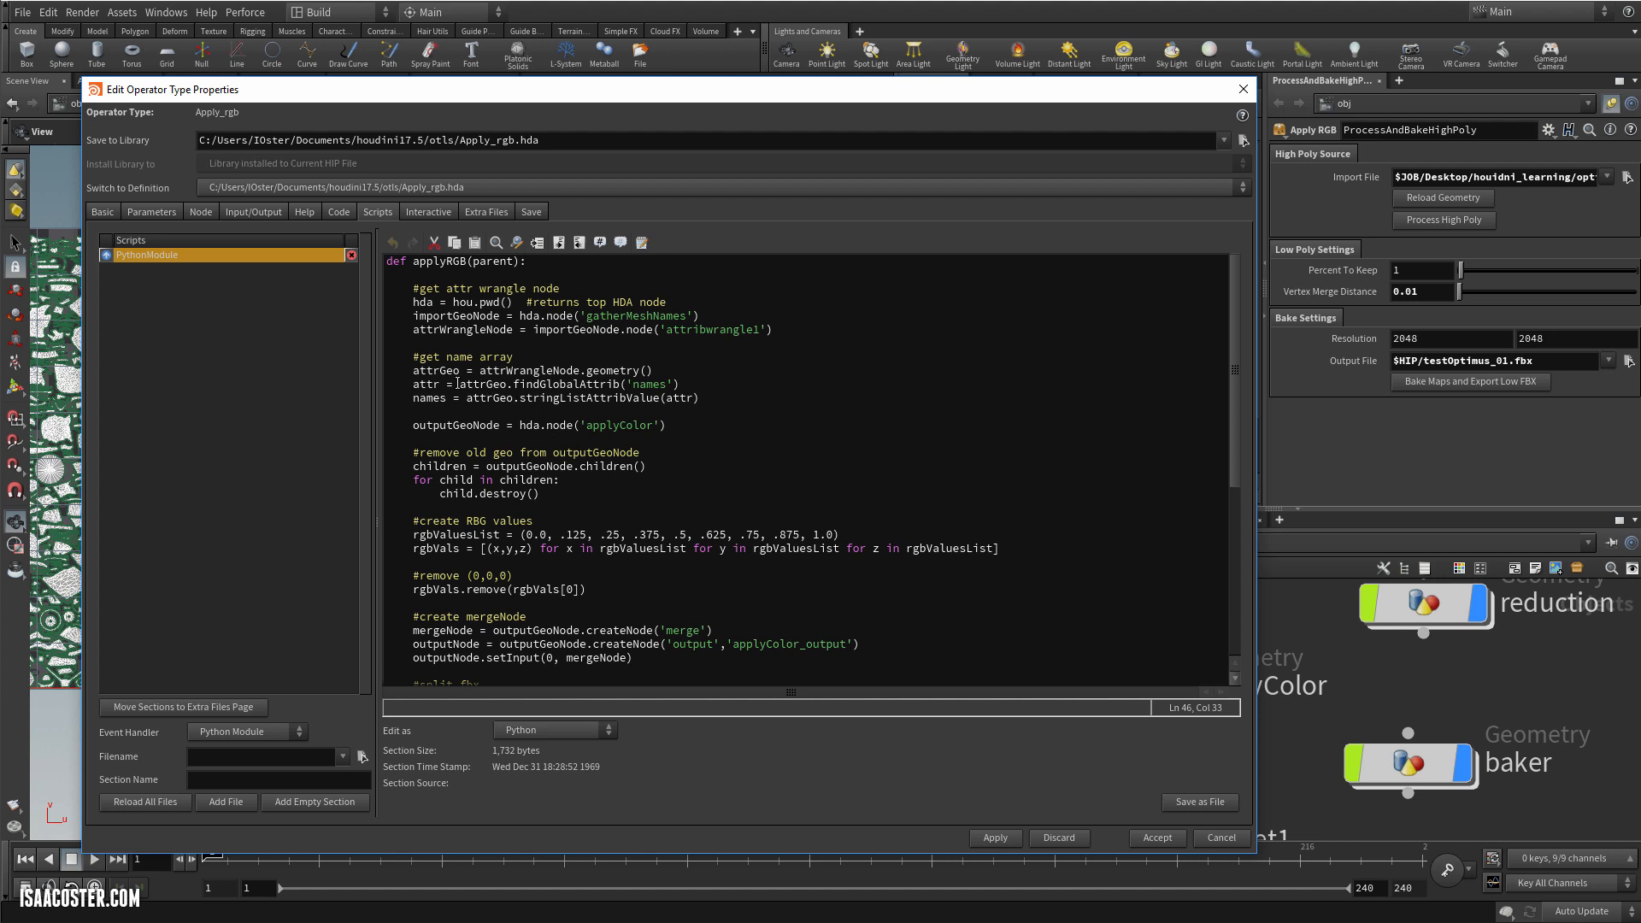
drag(414, 371, 710, 389)
click(711, 405)
drag(441, 398, 409, 398)
click(442, 402)
Adjust the properties window's width and examine the rgbValuesList and rgbVals lines that create the RGB values
scroll(483, 455, down, 1)
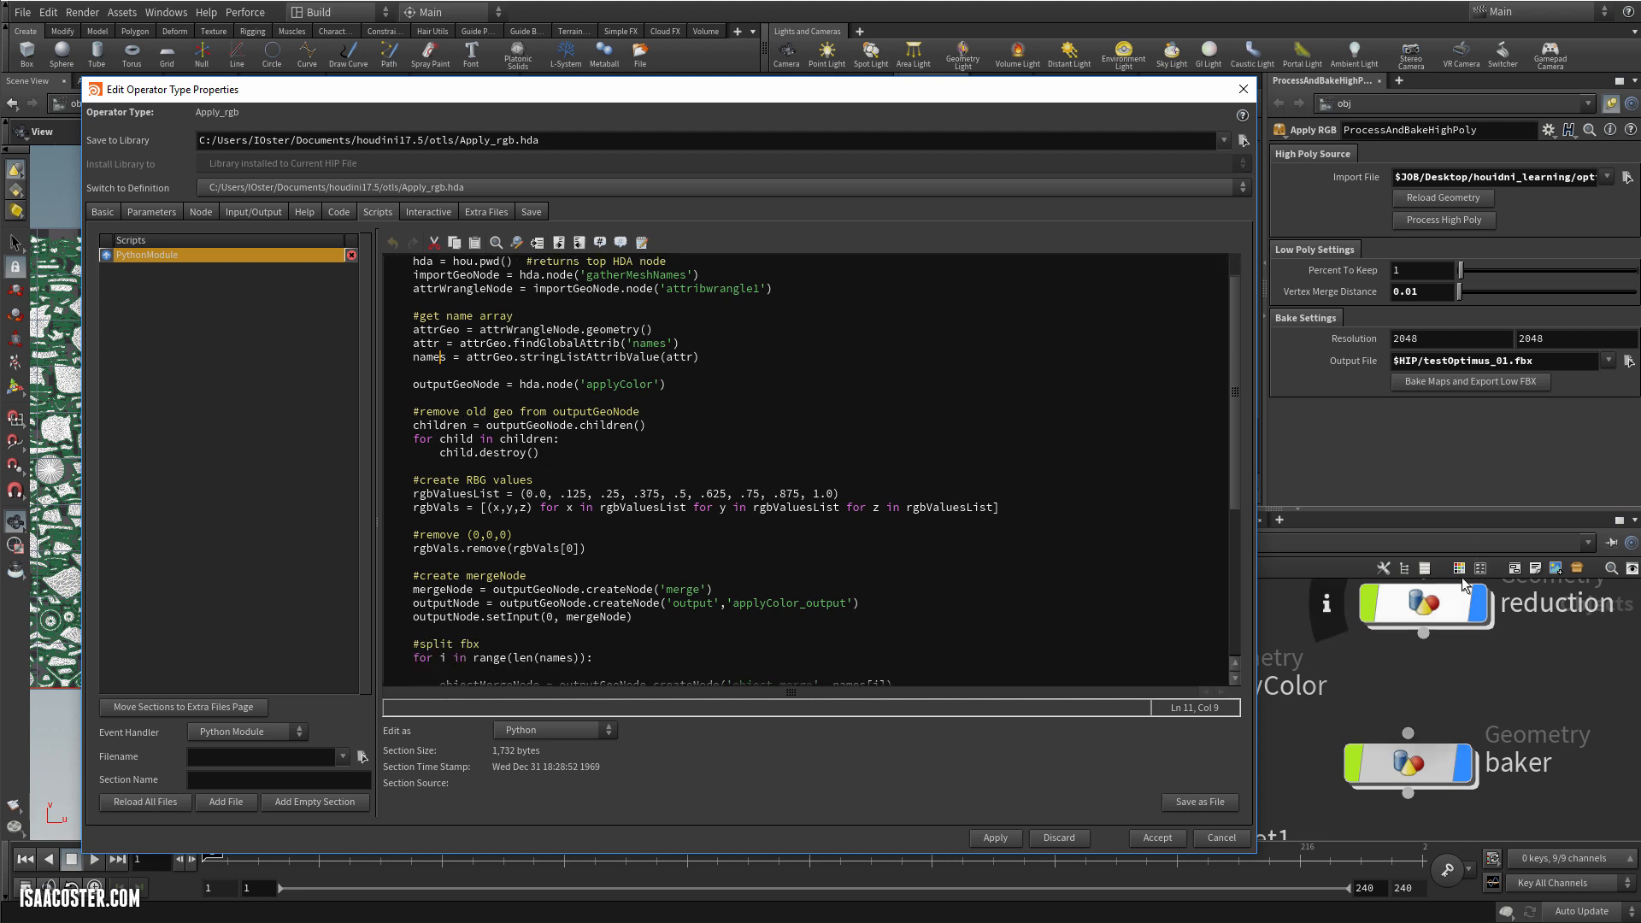
drag(1256, 518, 1017, 521)
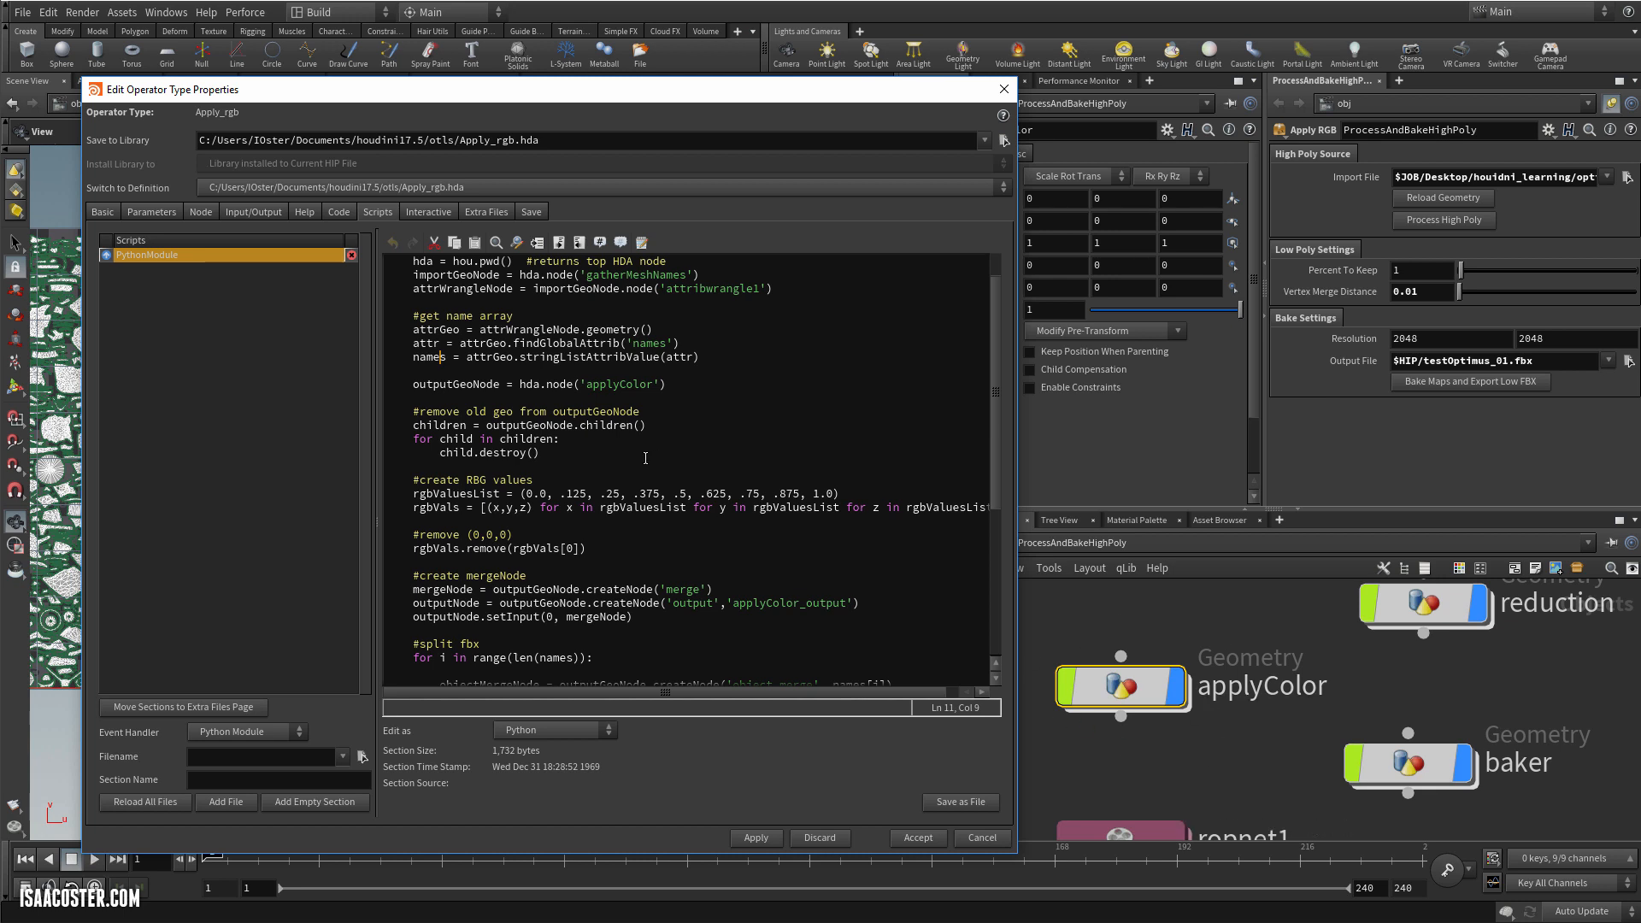
scroll(541, 455, down, 1)
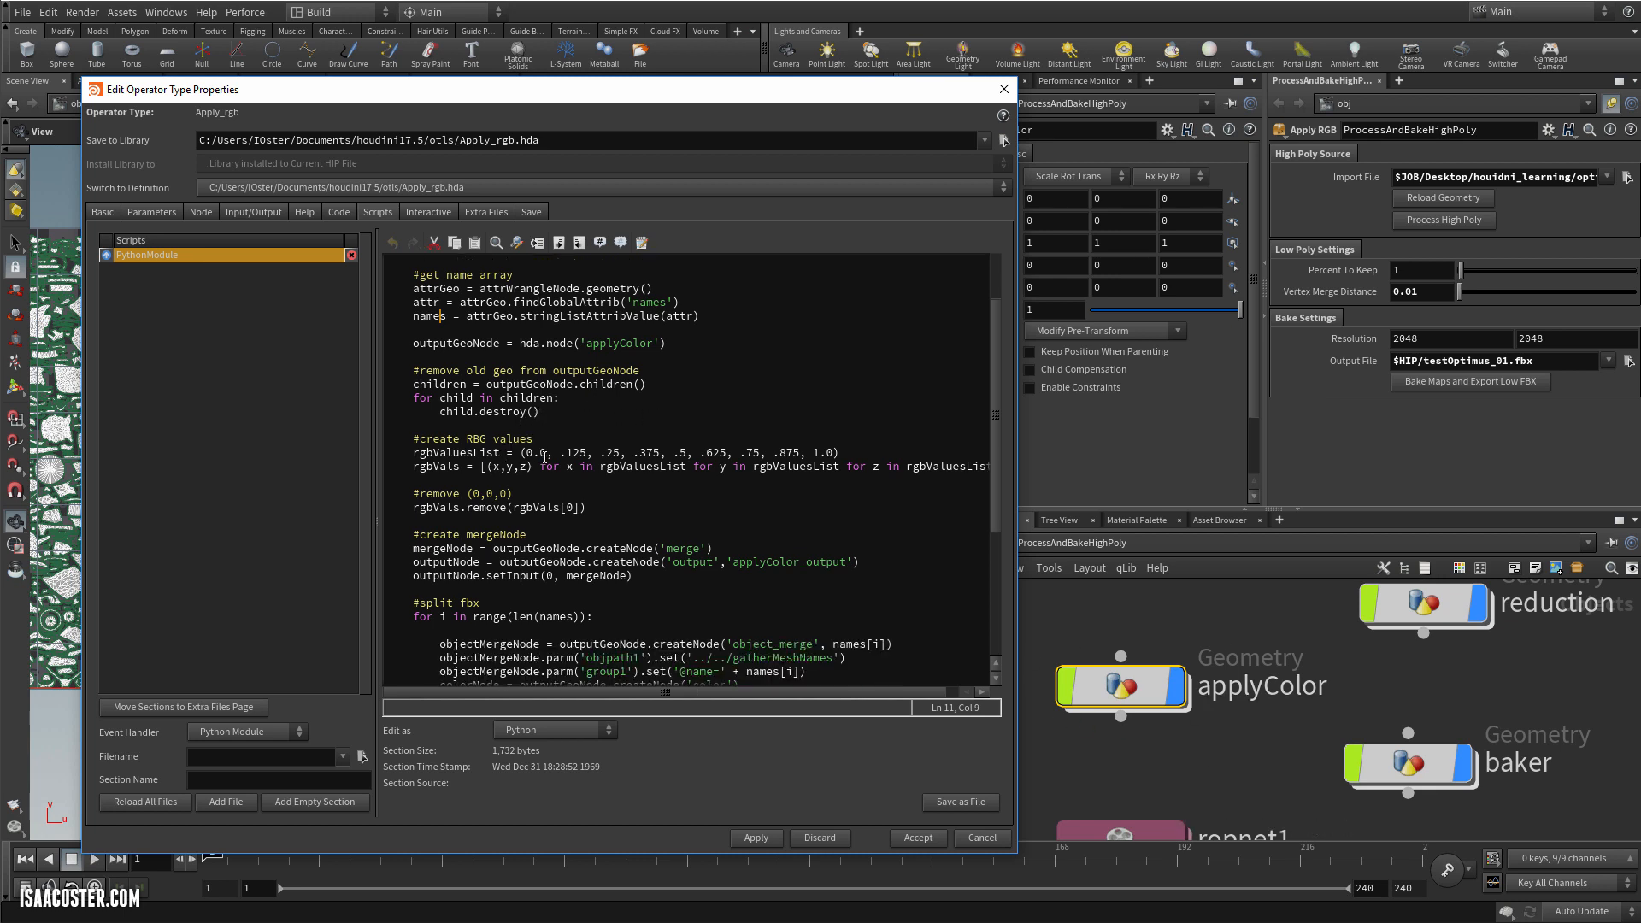
drag(1002, 488, 1183, 488)
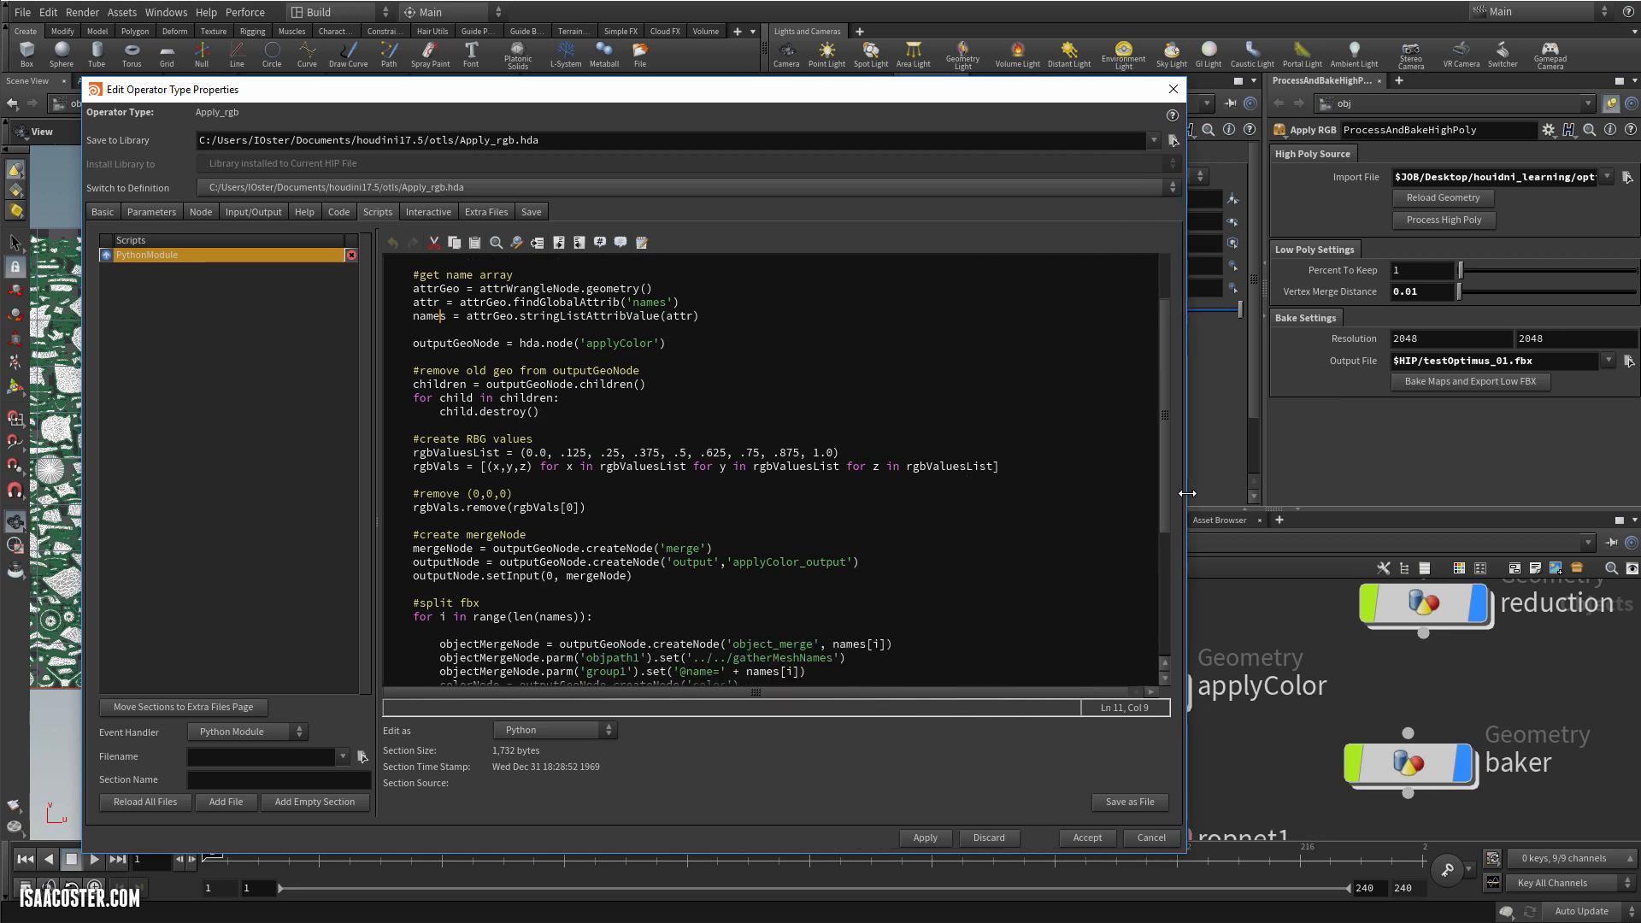
drag(1000, 467, 320, 454)
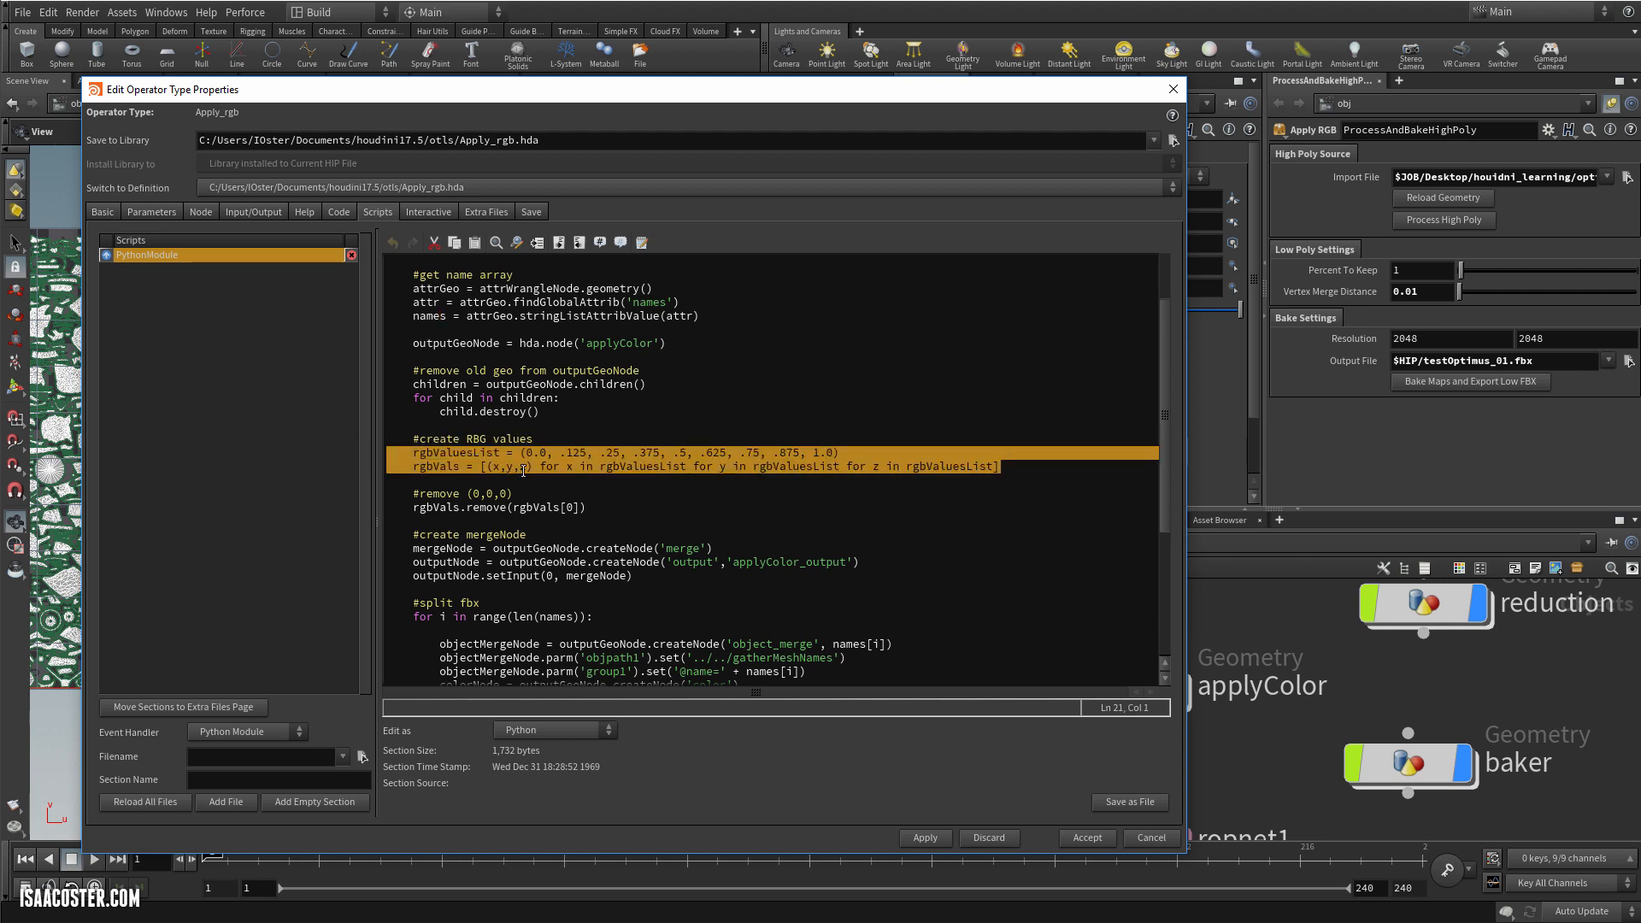
click(526, 468)
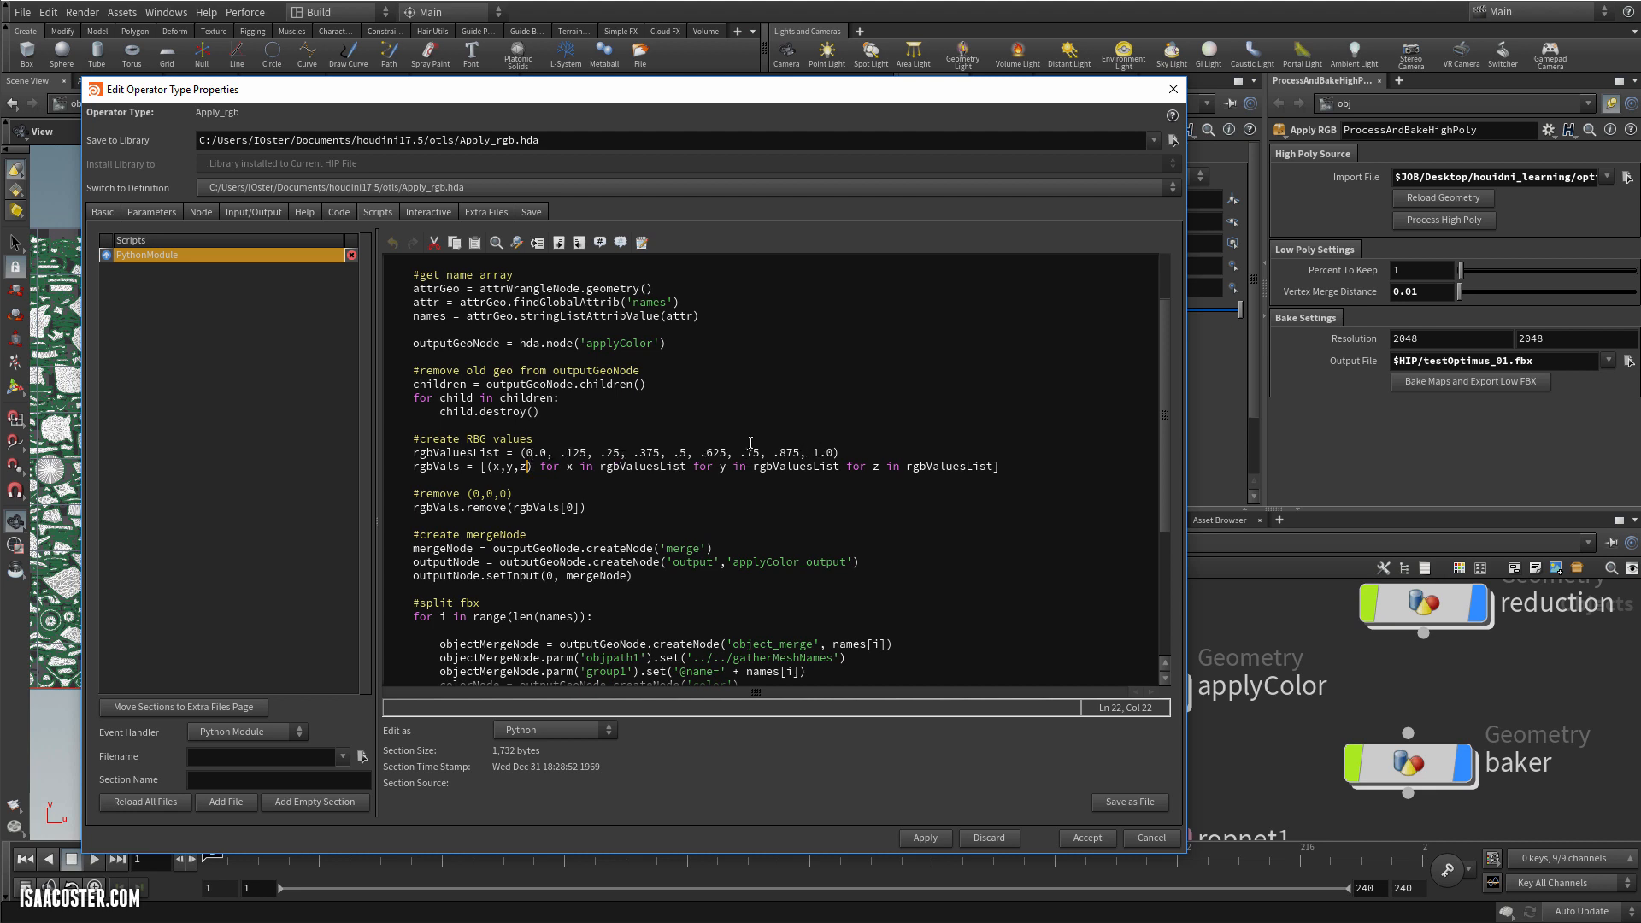
drag(1016, 466, 407, 467)
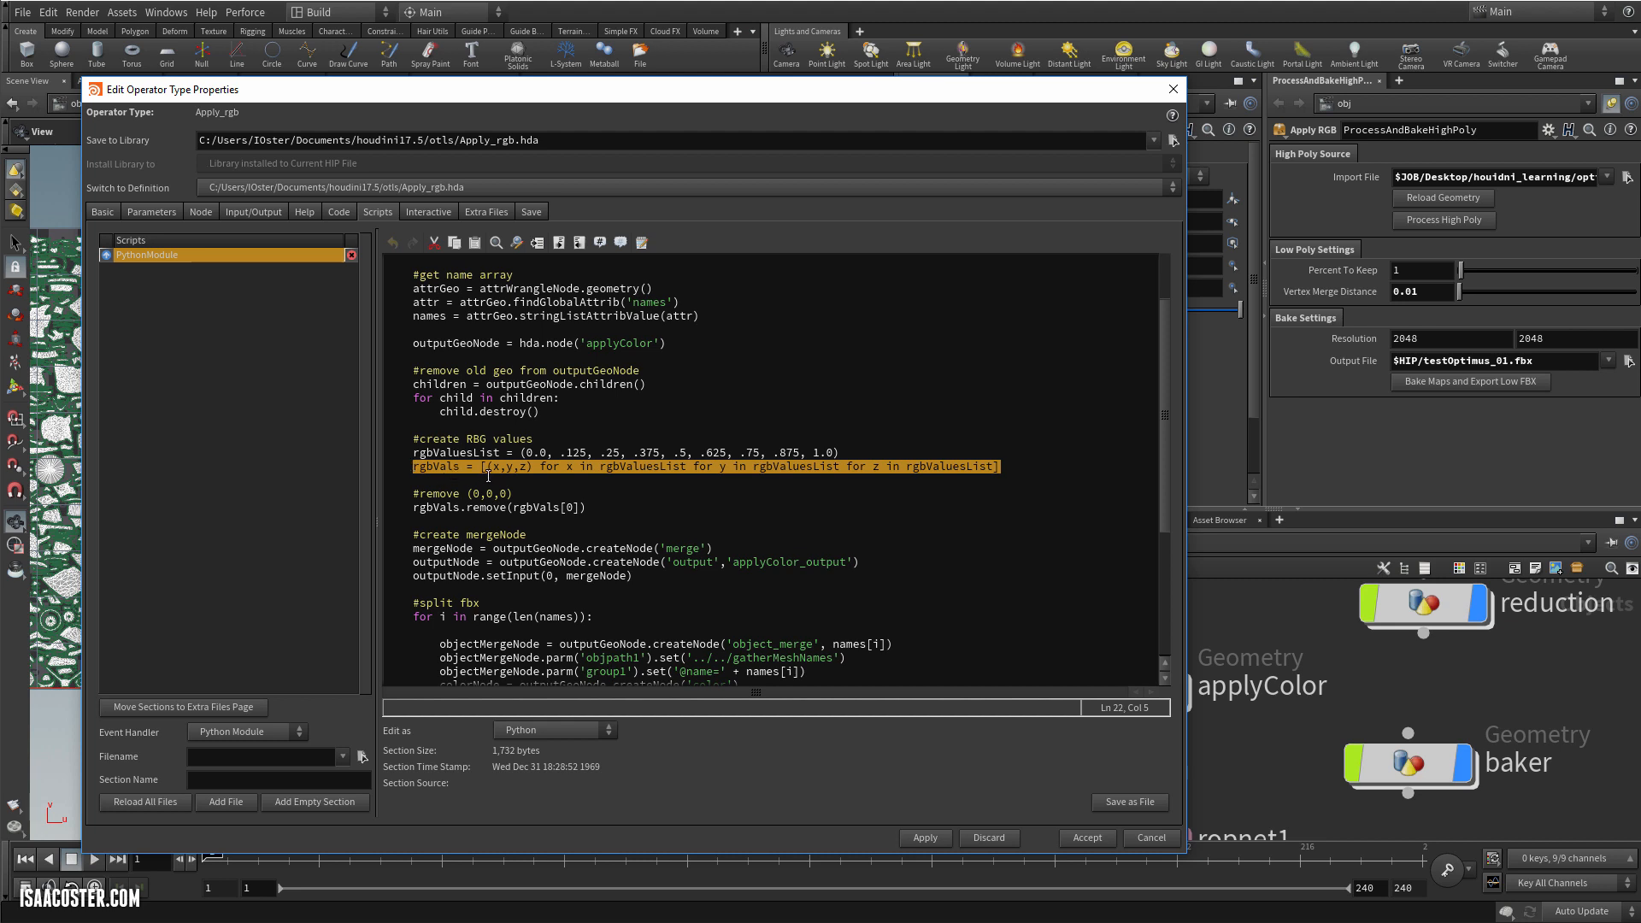
Examine the rgbVals list comprehension and the line that removes the (0,0,0) value in the Python module
click(534, 467)
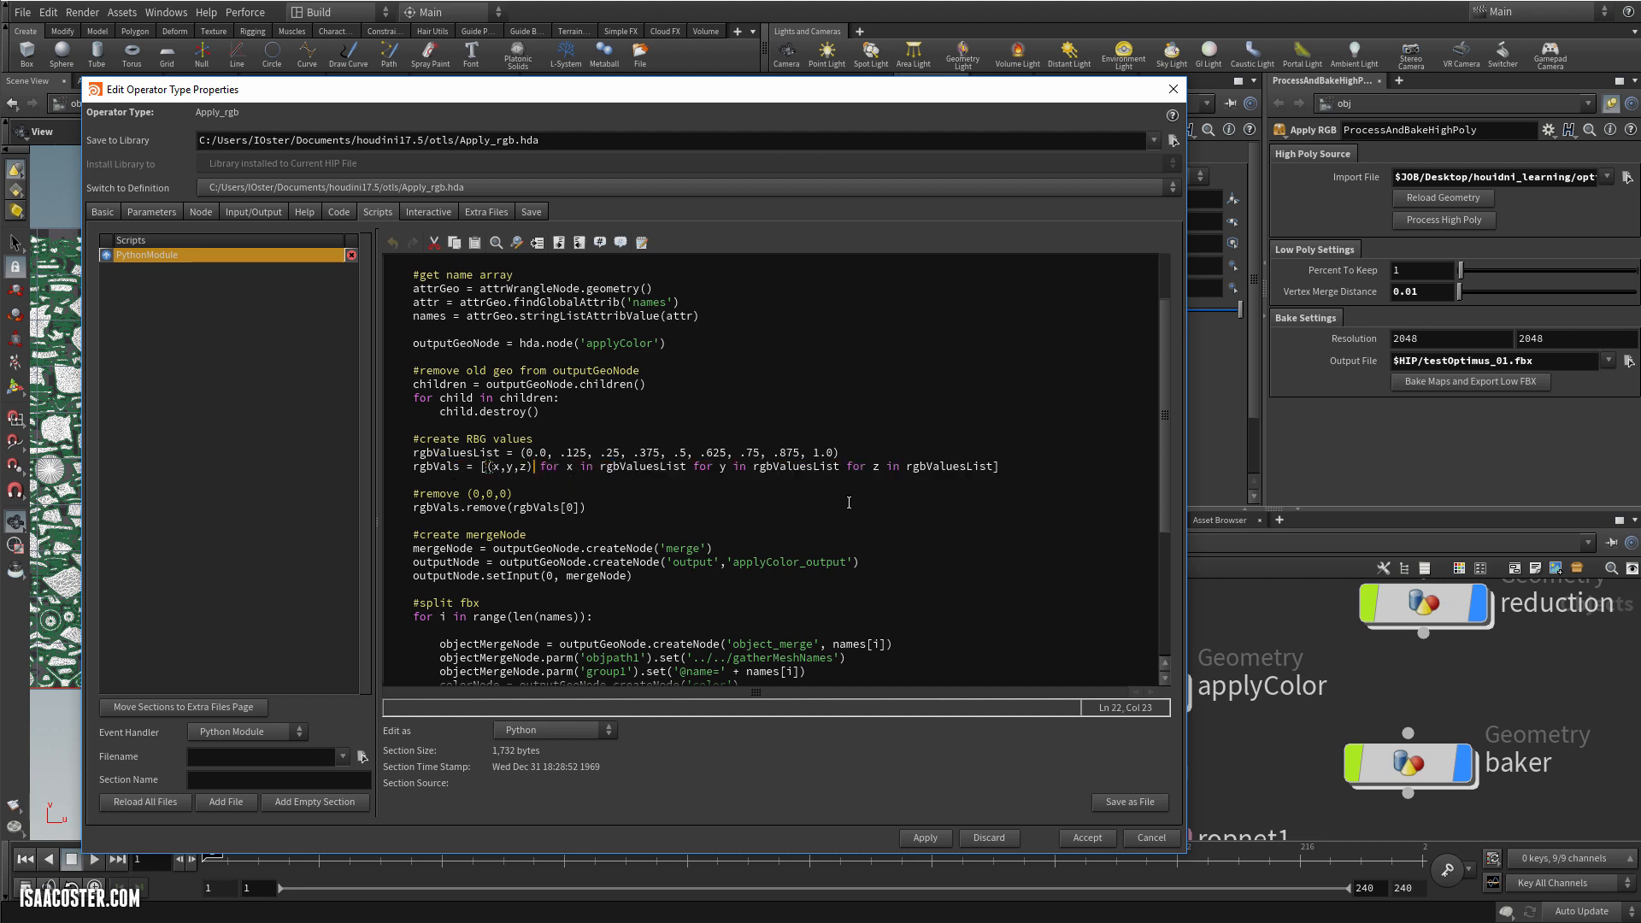
click(1000, 475)
scroll(516, 441, down, 1)
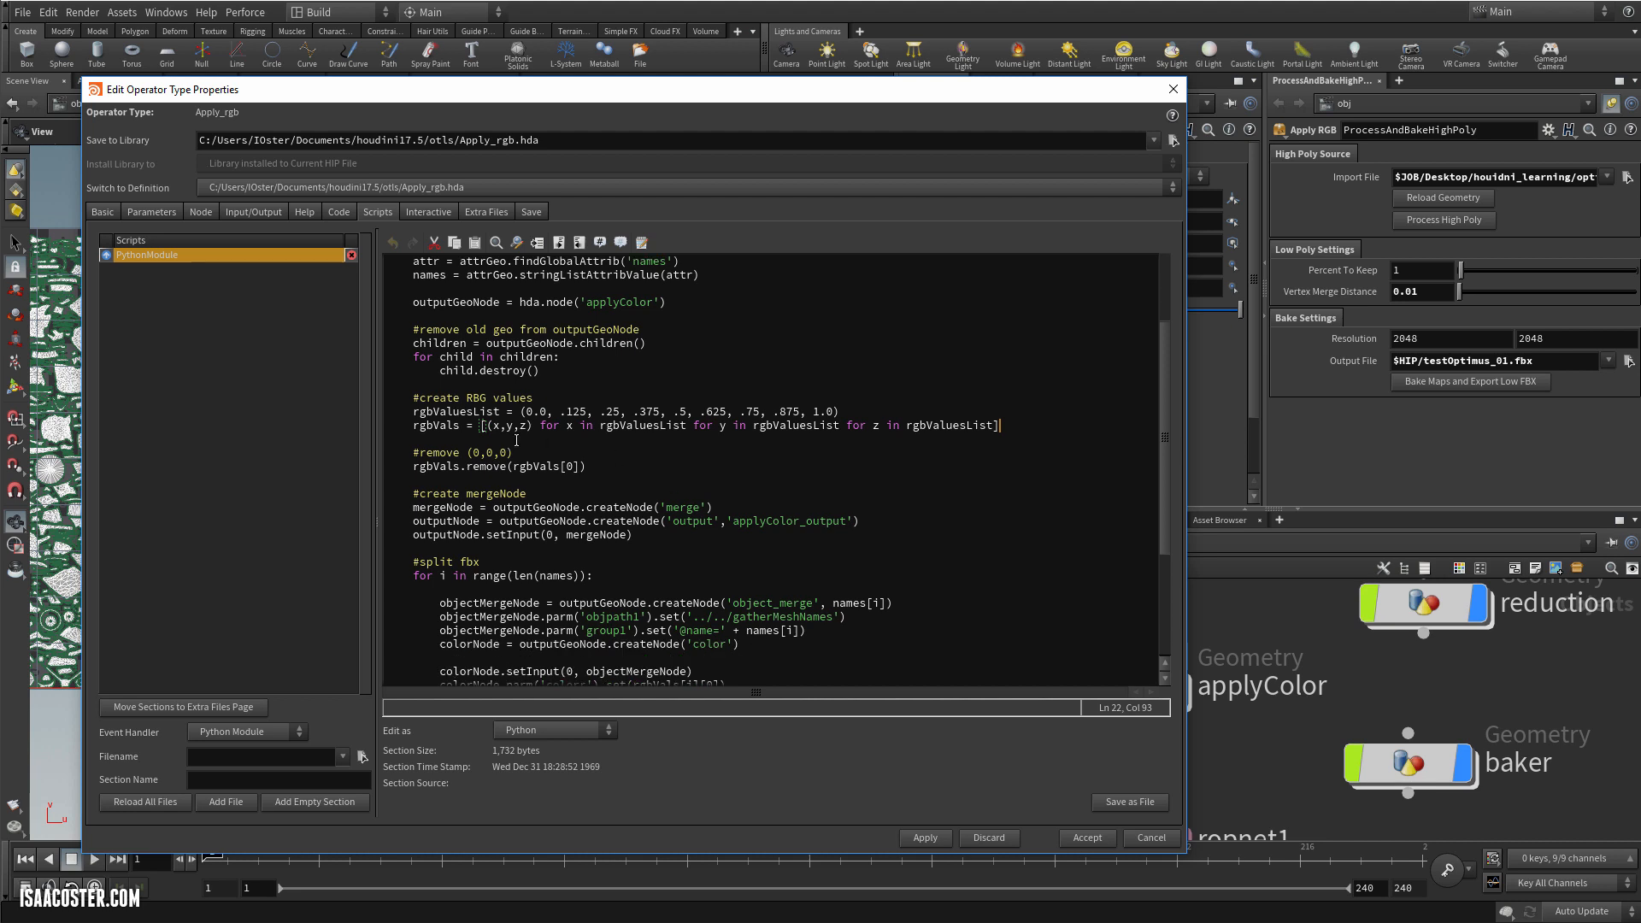
drag(520, 455, 471, 449)
drag(852, 412, 814, 415)
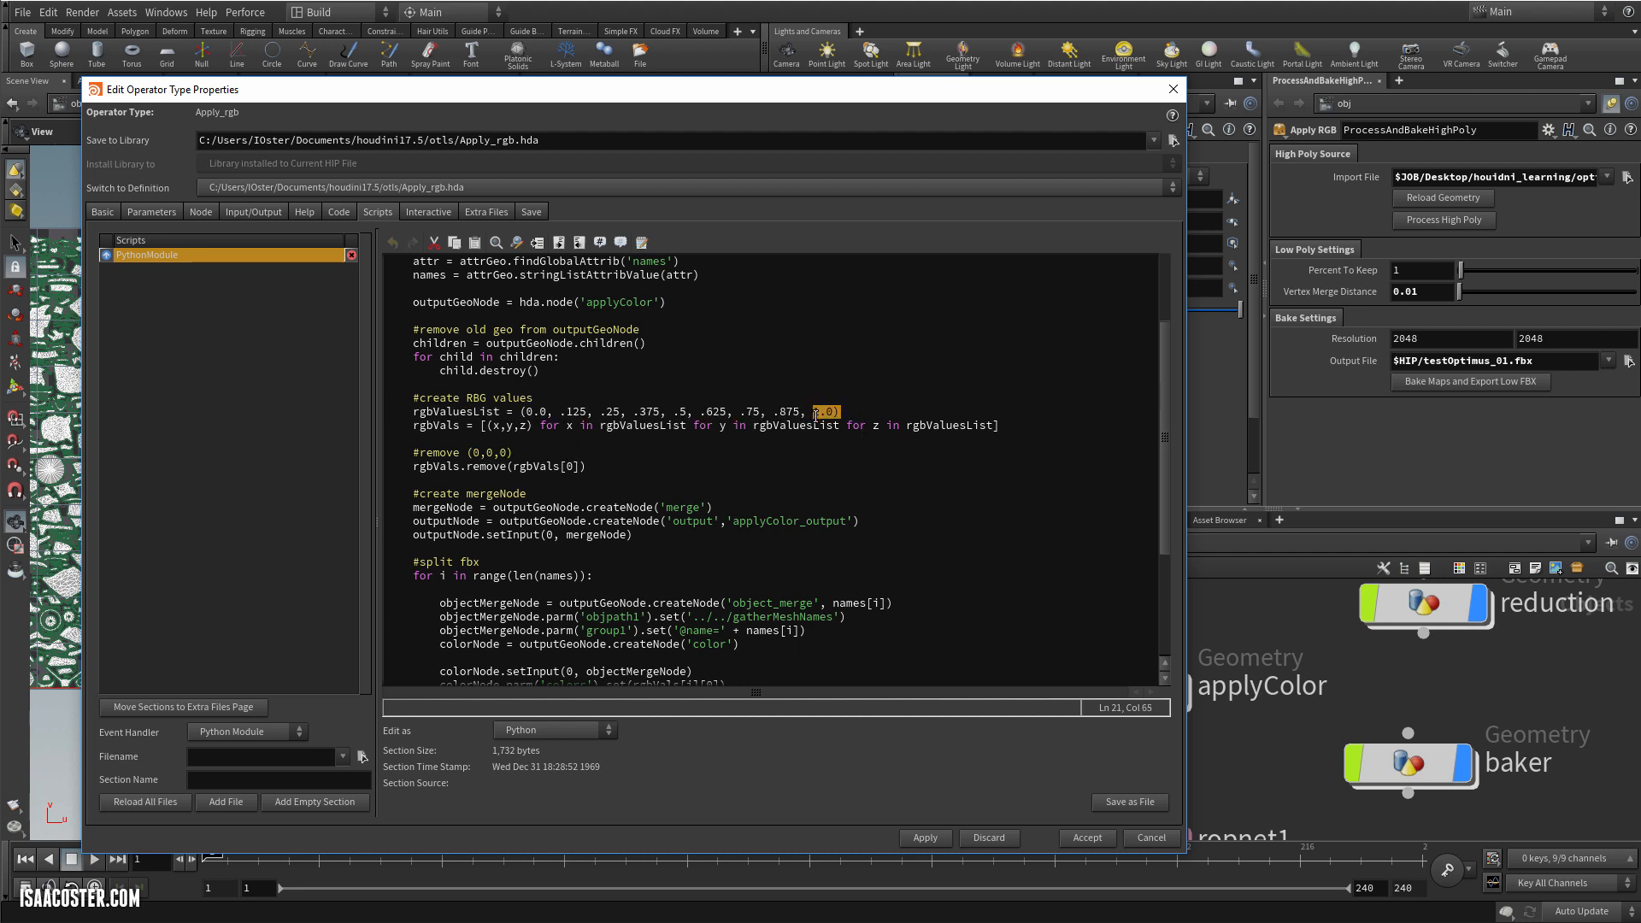
click(601, 470)
scroll(512, 504, down, 3)
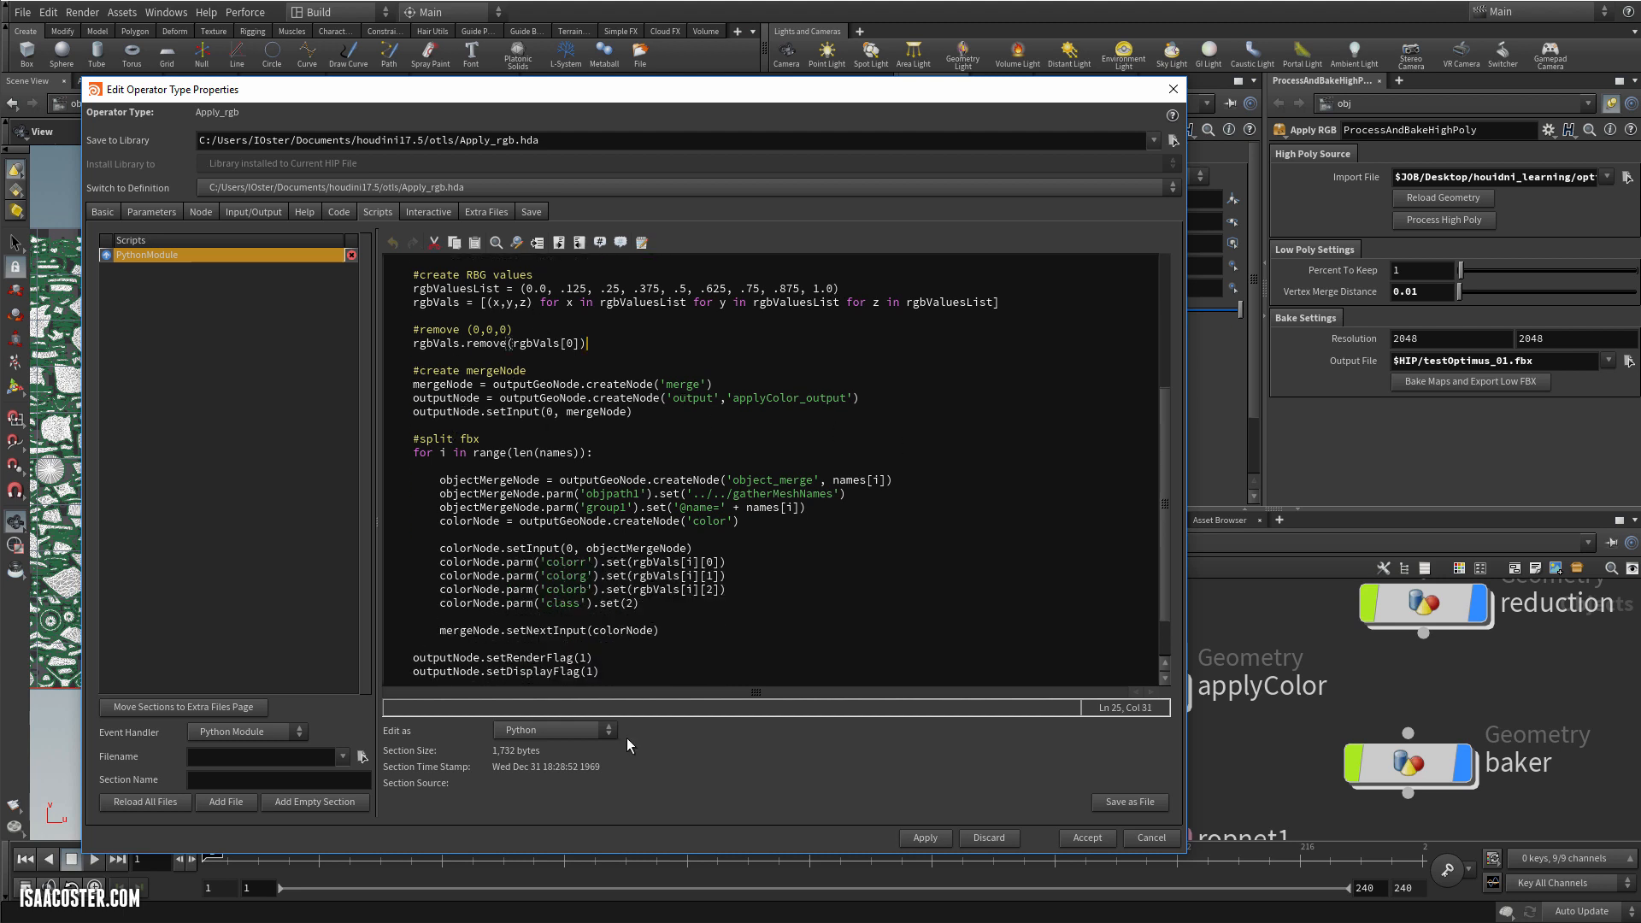
Open the applyColor network beside the narrowed properties window and compare its piece nodes with the object_merge creation line using names[i]
drag(1185, 684, 1101, 688)
double_click(1150, 686)
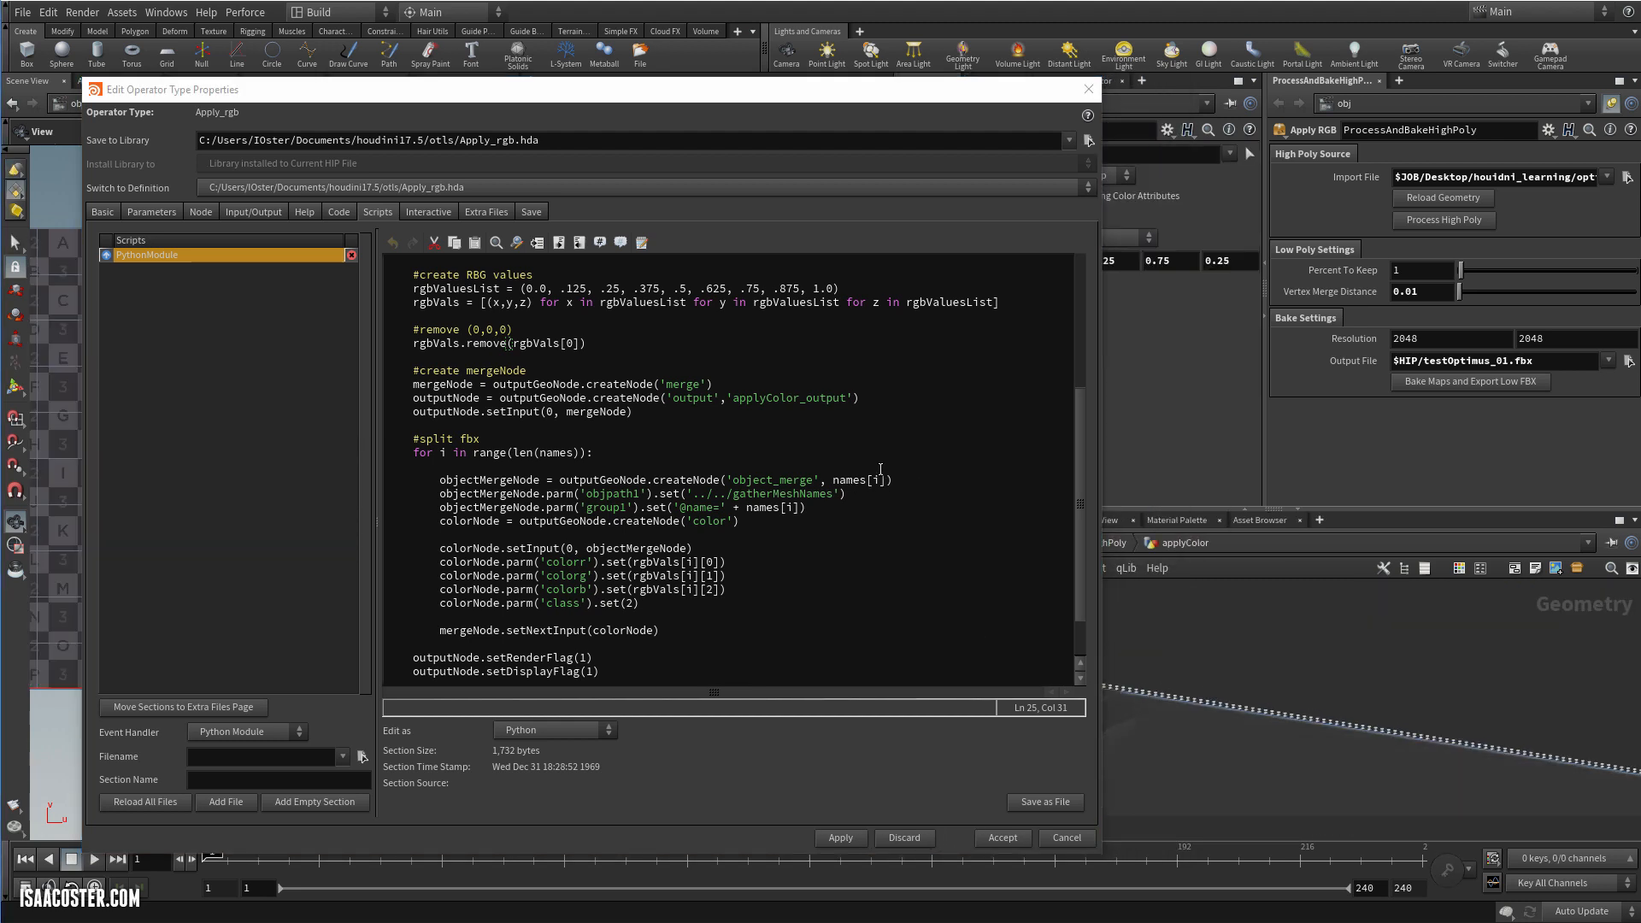
scroll(1172, 716, up, 10)
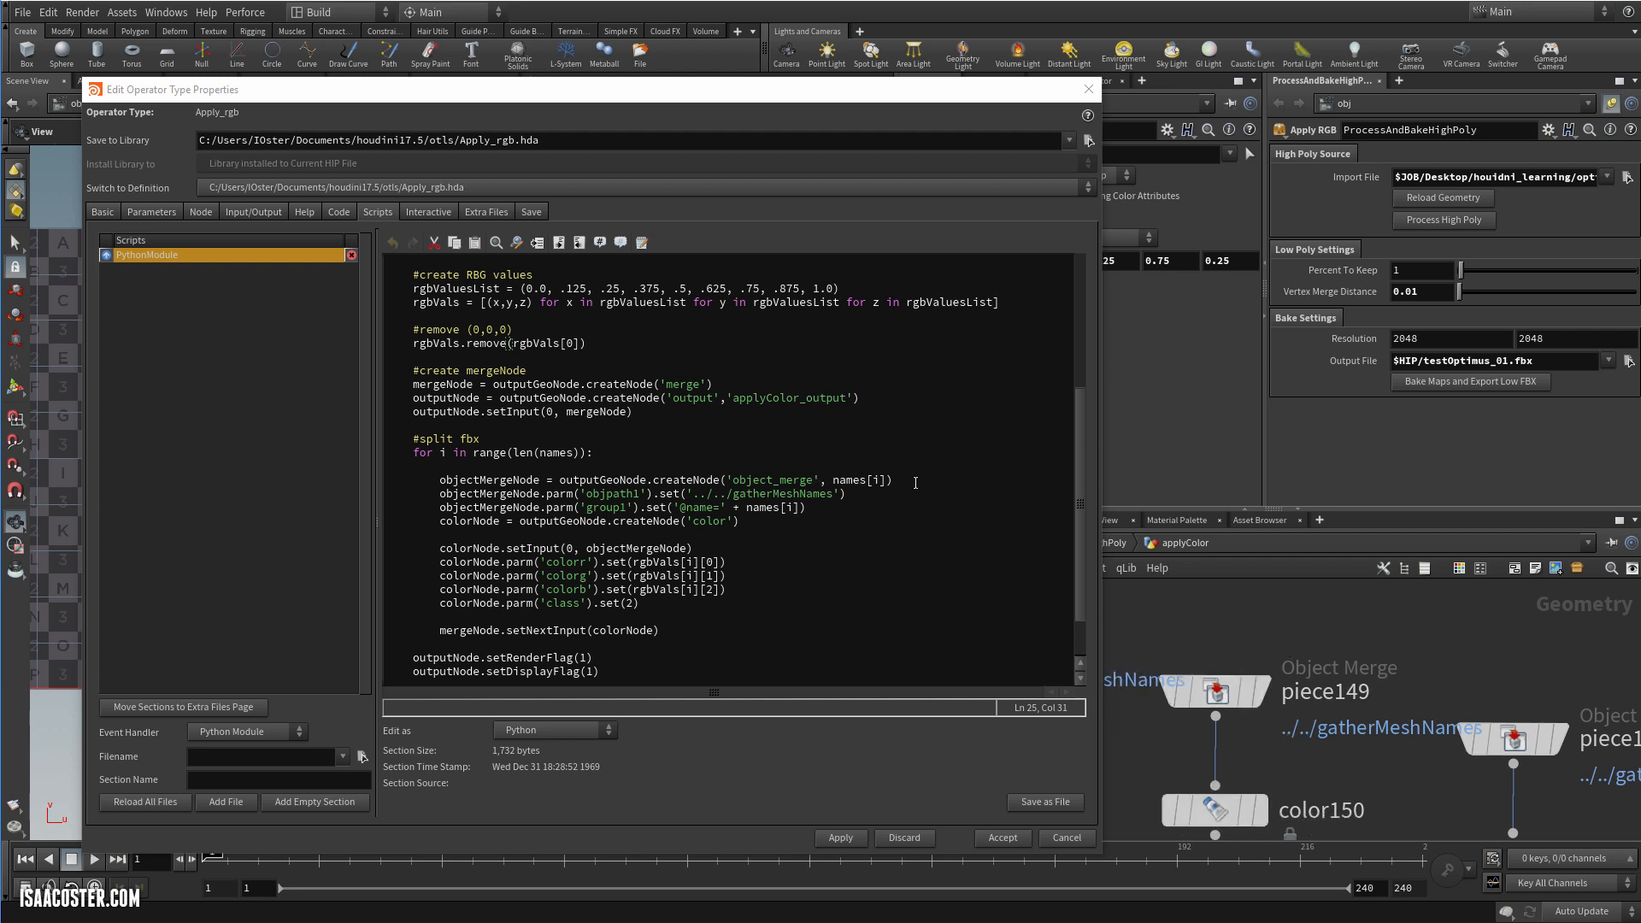
drag(886, 479, 832, 480)
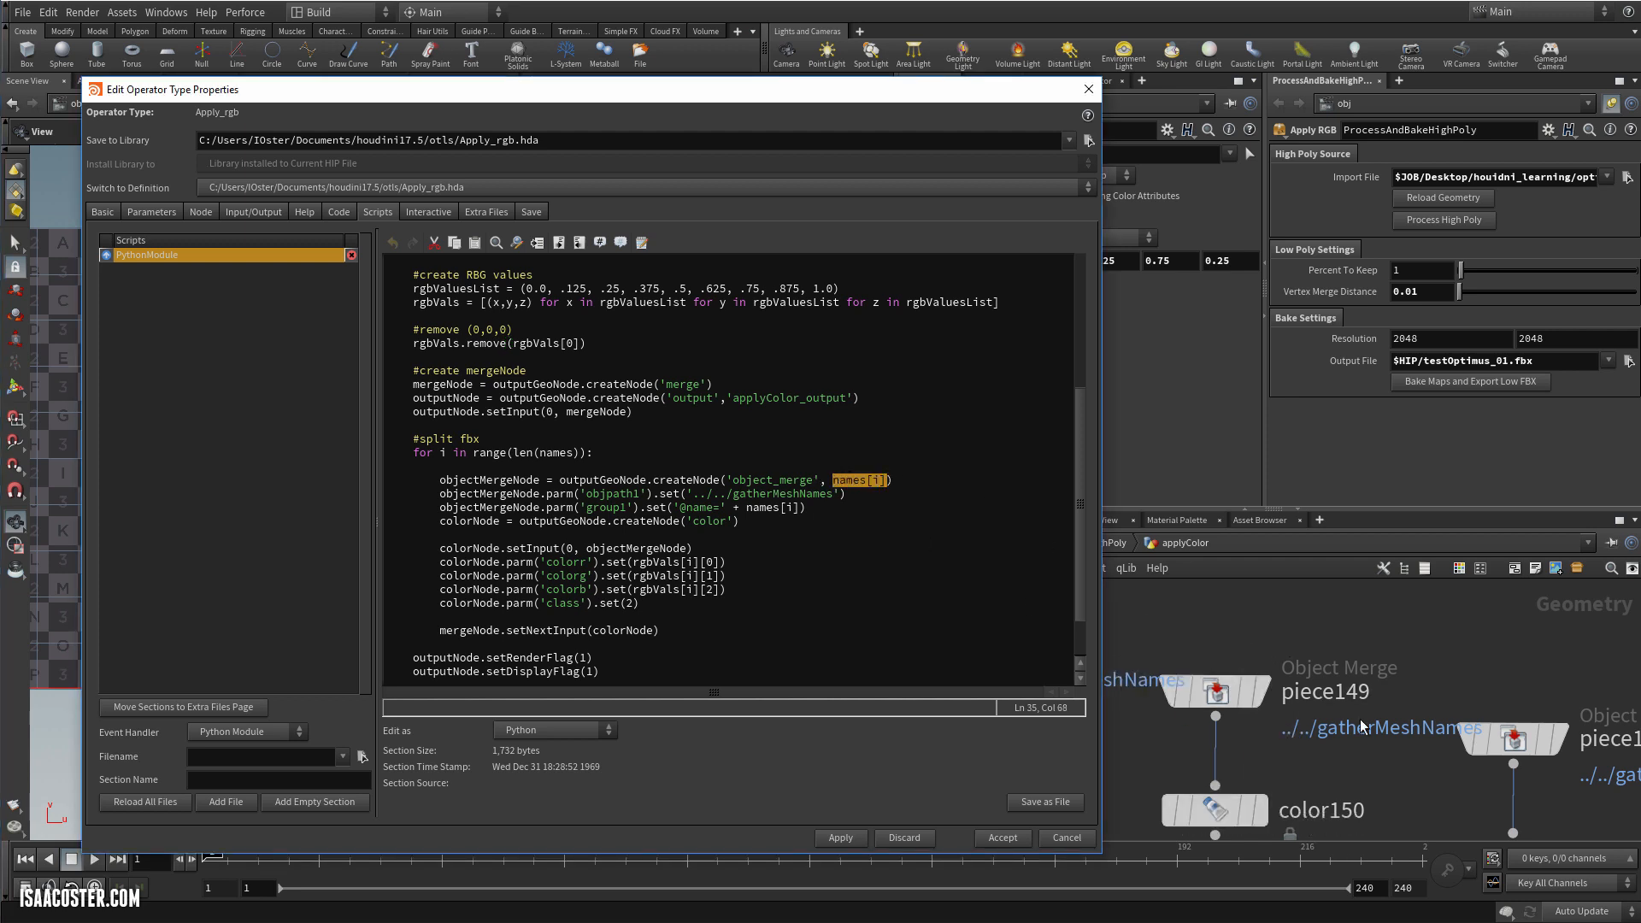
click(895, 534)
Examine the objpath1 and group1 lines of the split loop, narrowing the properties window to see the object merge nodes
drag(643, 494, 606, 492)
click(773, 498)
drag(1101, 649, 968, 650)
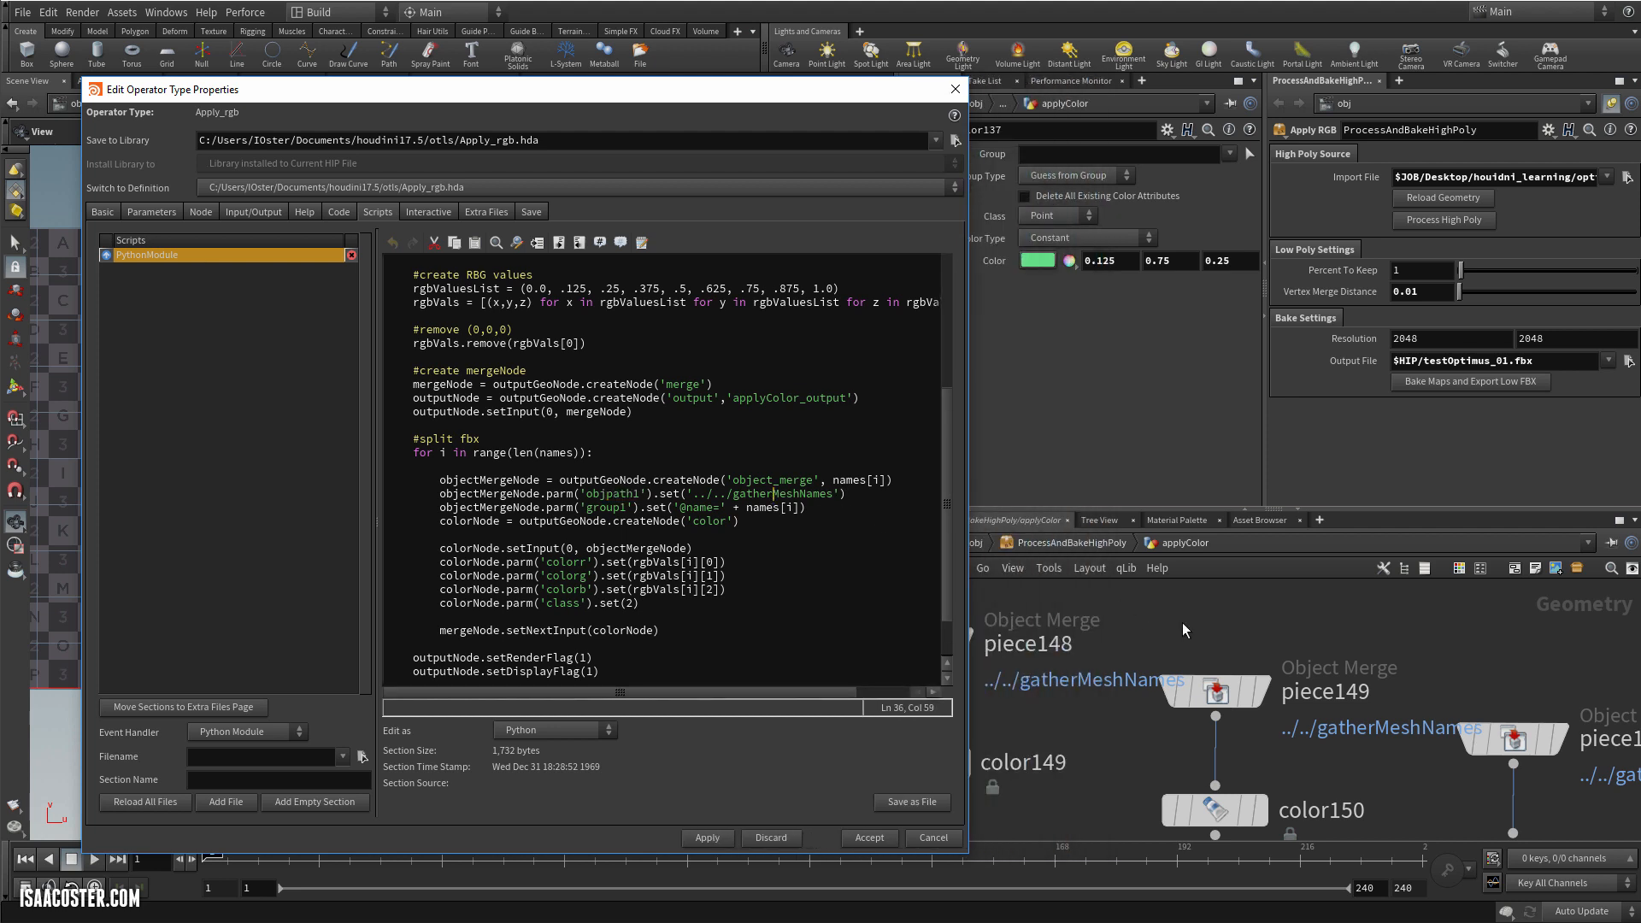
click(849, 493)
drag(641, 494, 589, 508)
drag(798, 508, 753, 508)
click(804, 508)
Select the color150 node to inspect its colour values and follow its connection down to the merge node
click(1236, 812)
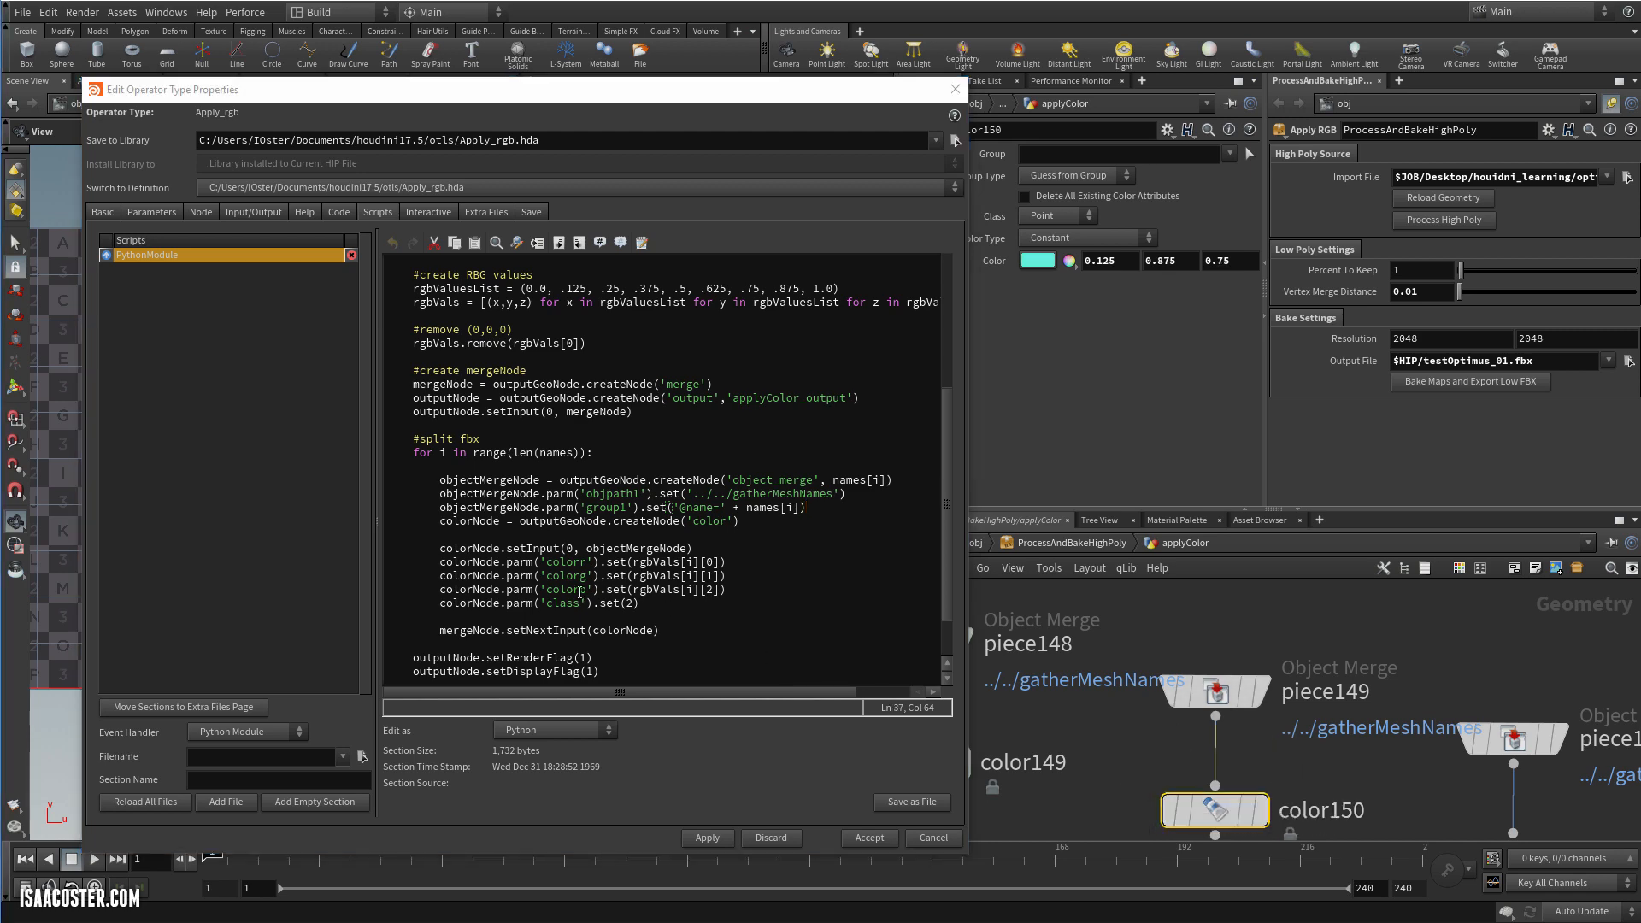
middle_click(1215, 692)
middle_drag(1141, 778, 1144, 691)
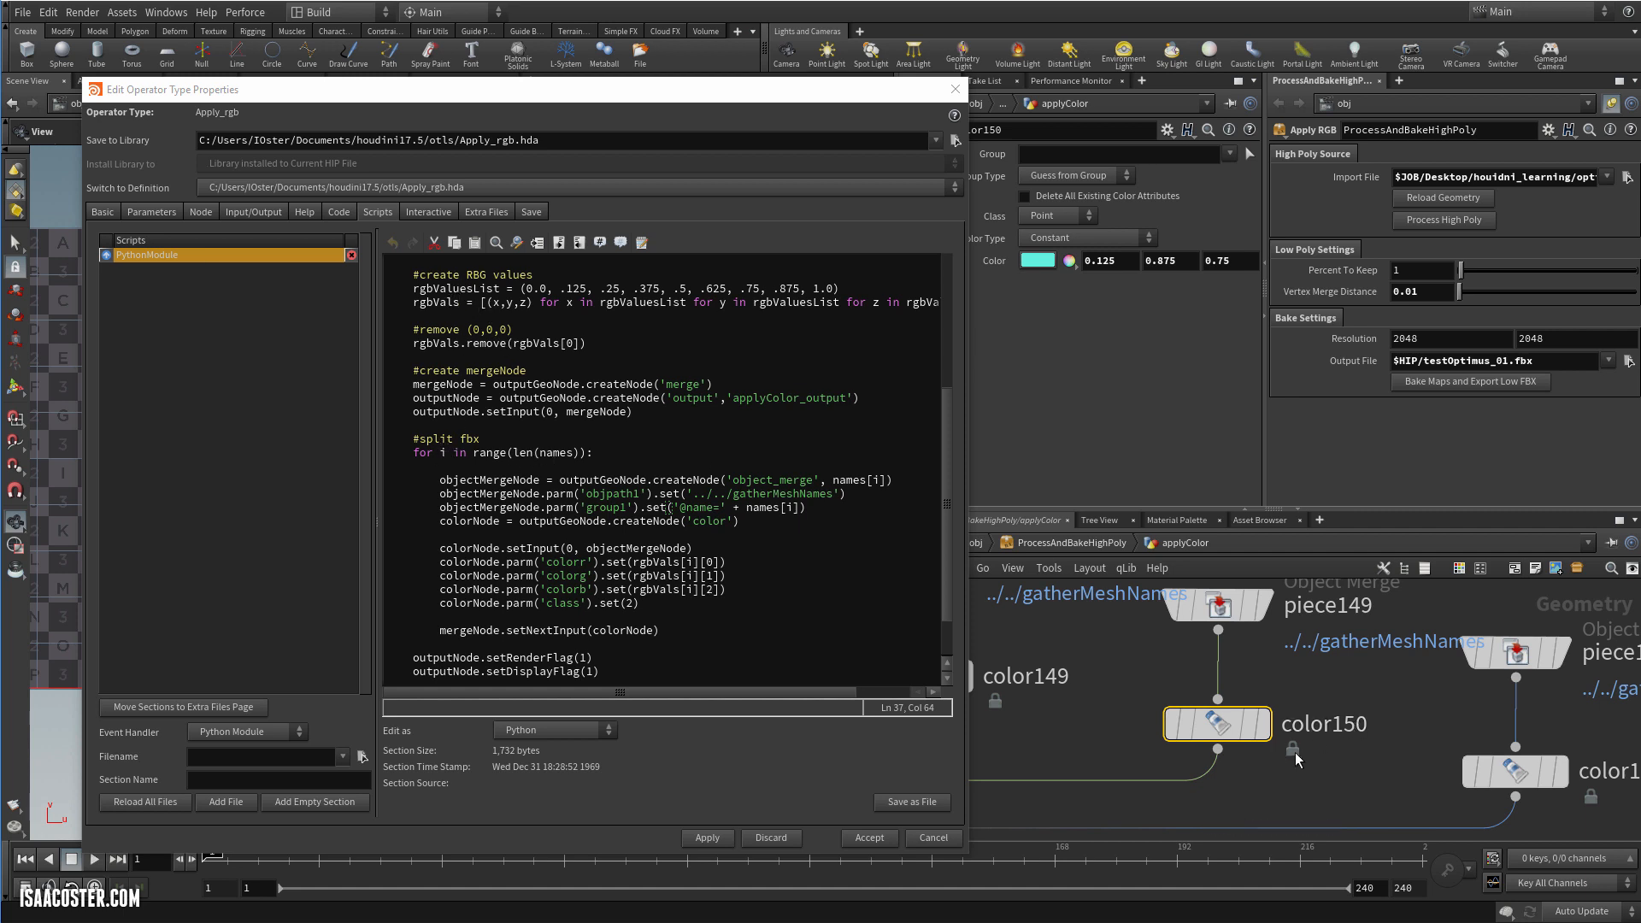
scroll(1295, 752, down, 5)
middle_drag(1221, 669, 1358, 573)
scroll(1229, 765, down, 8)
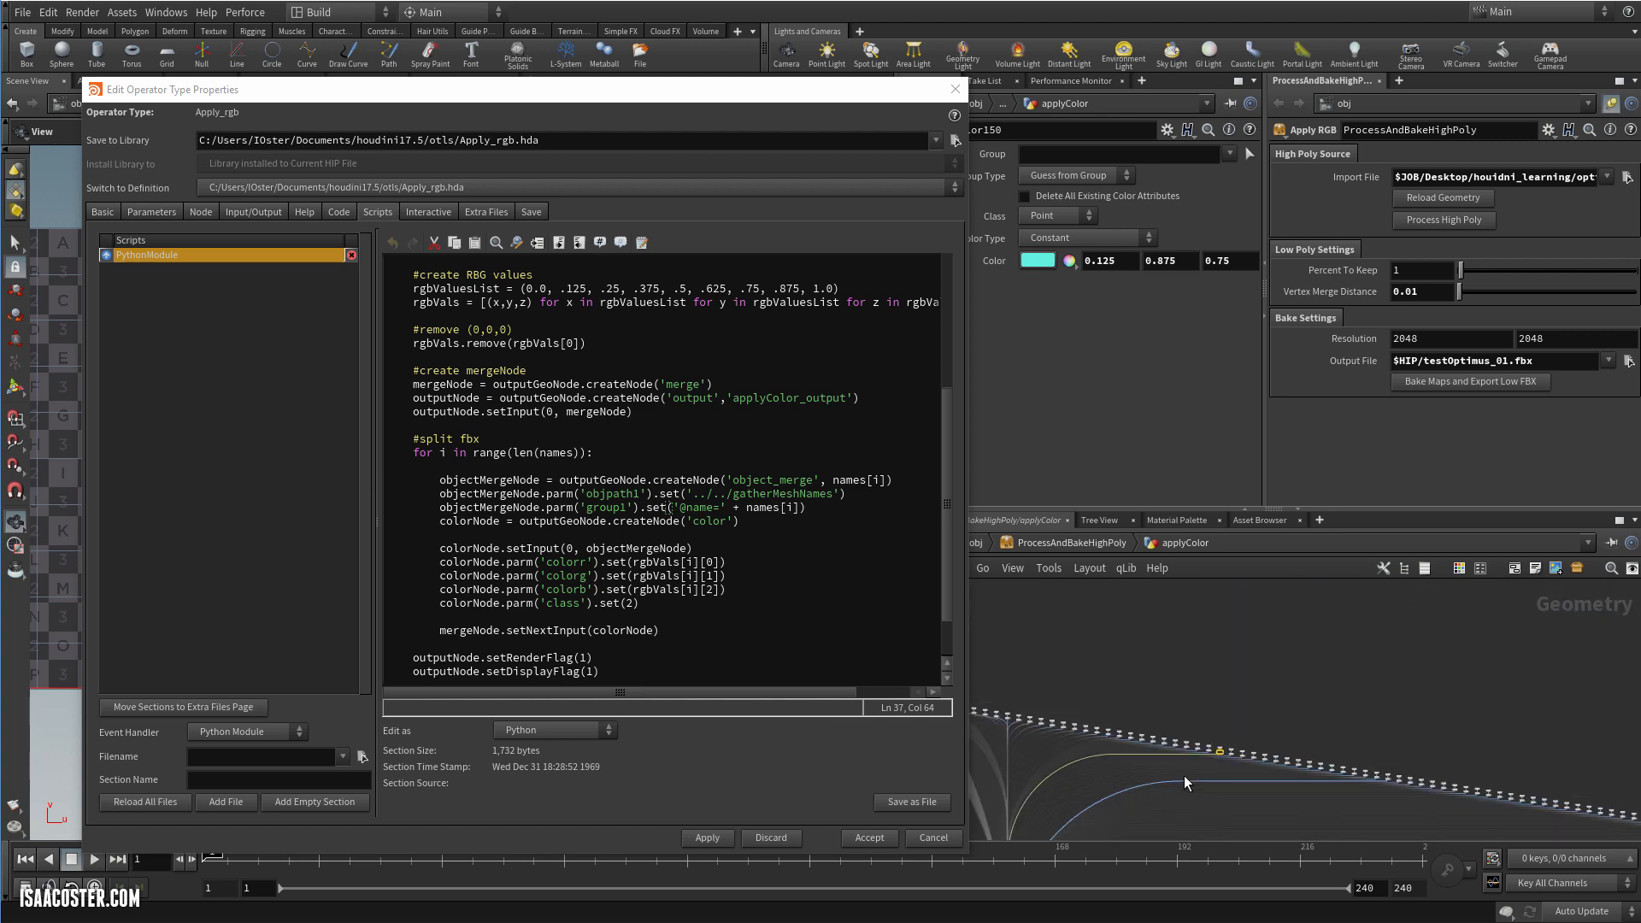
middle_drag(1183, 776, 1346, 574)
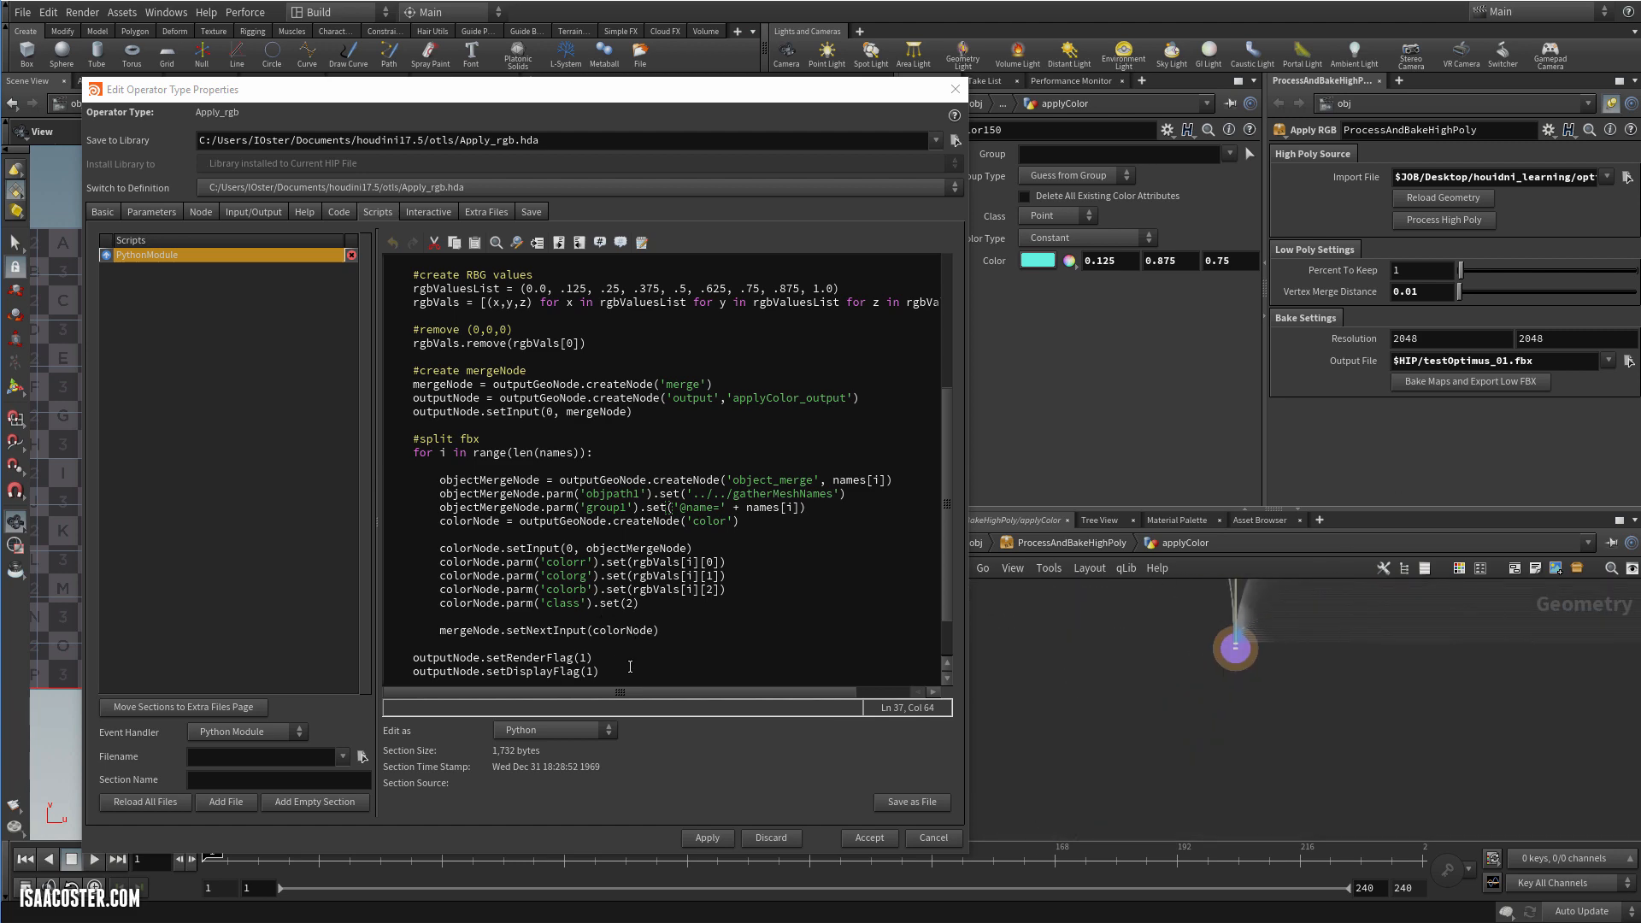
Examine the mergeNode.setNextInput(colorNode) line and the colorNode lines in the split loop
double_click(499, 631)
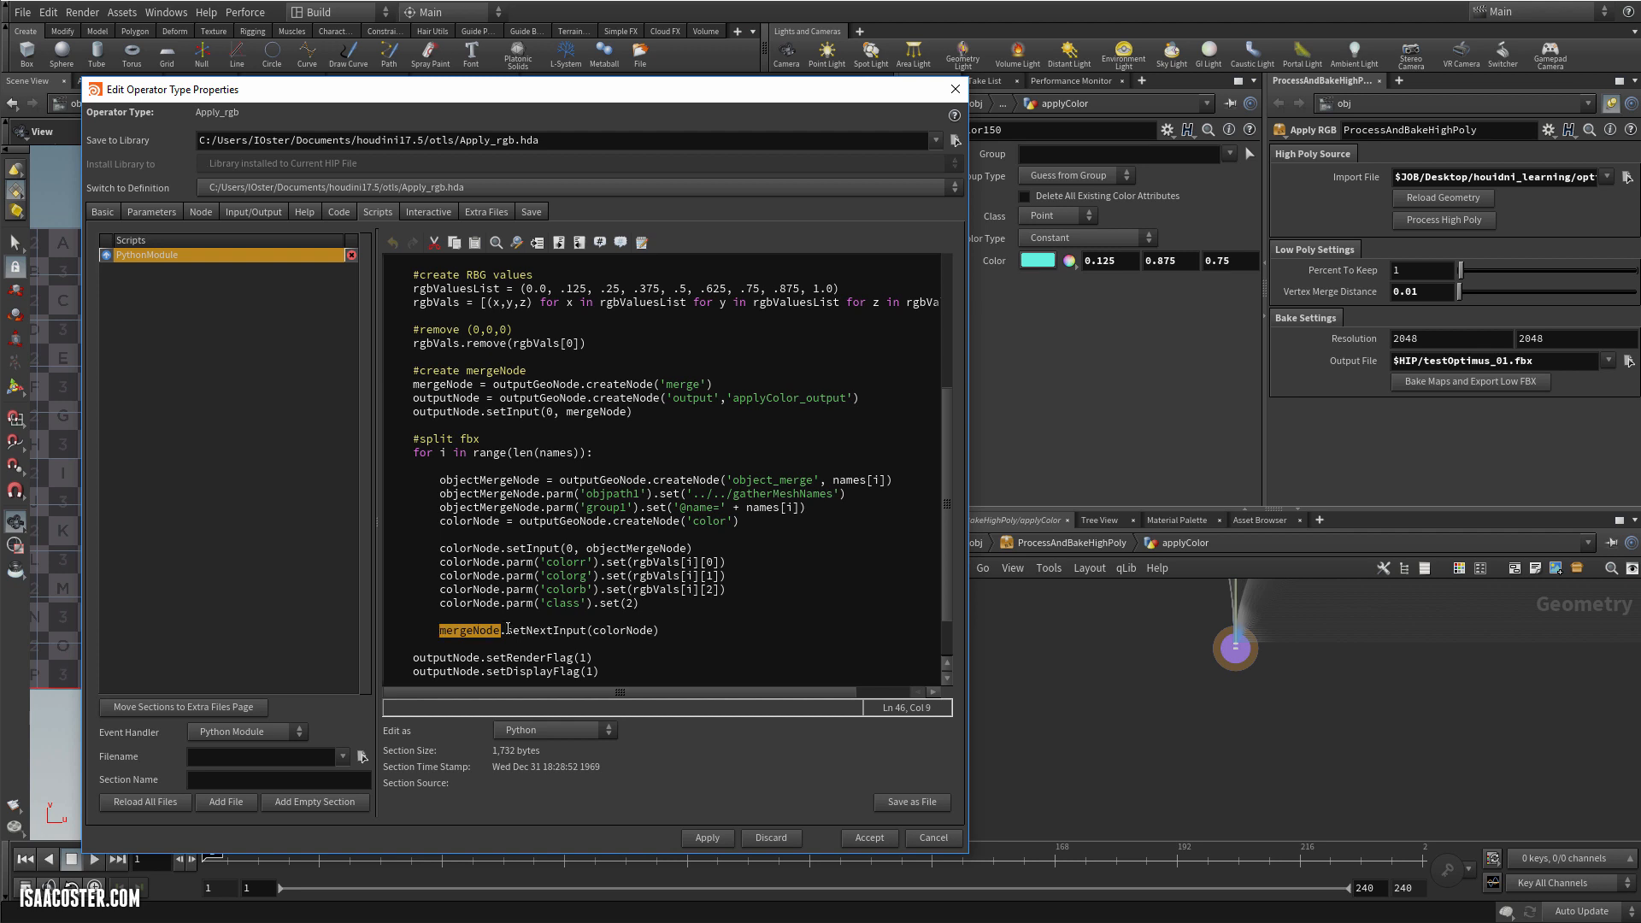
drag(589, 630, 649, 632)
click(856, 634)
drag(508, 603, 451, 603)
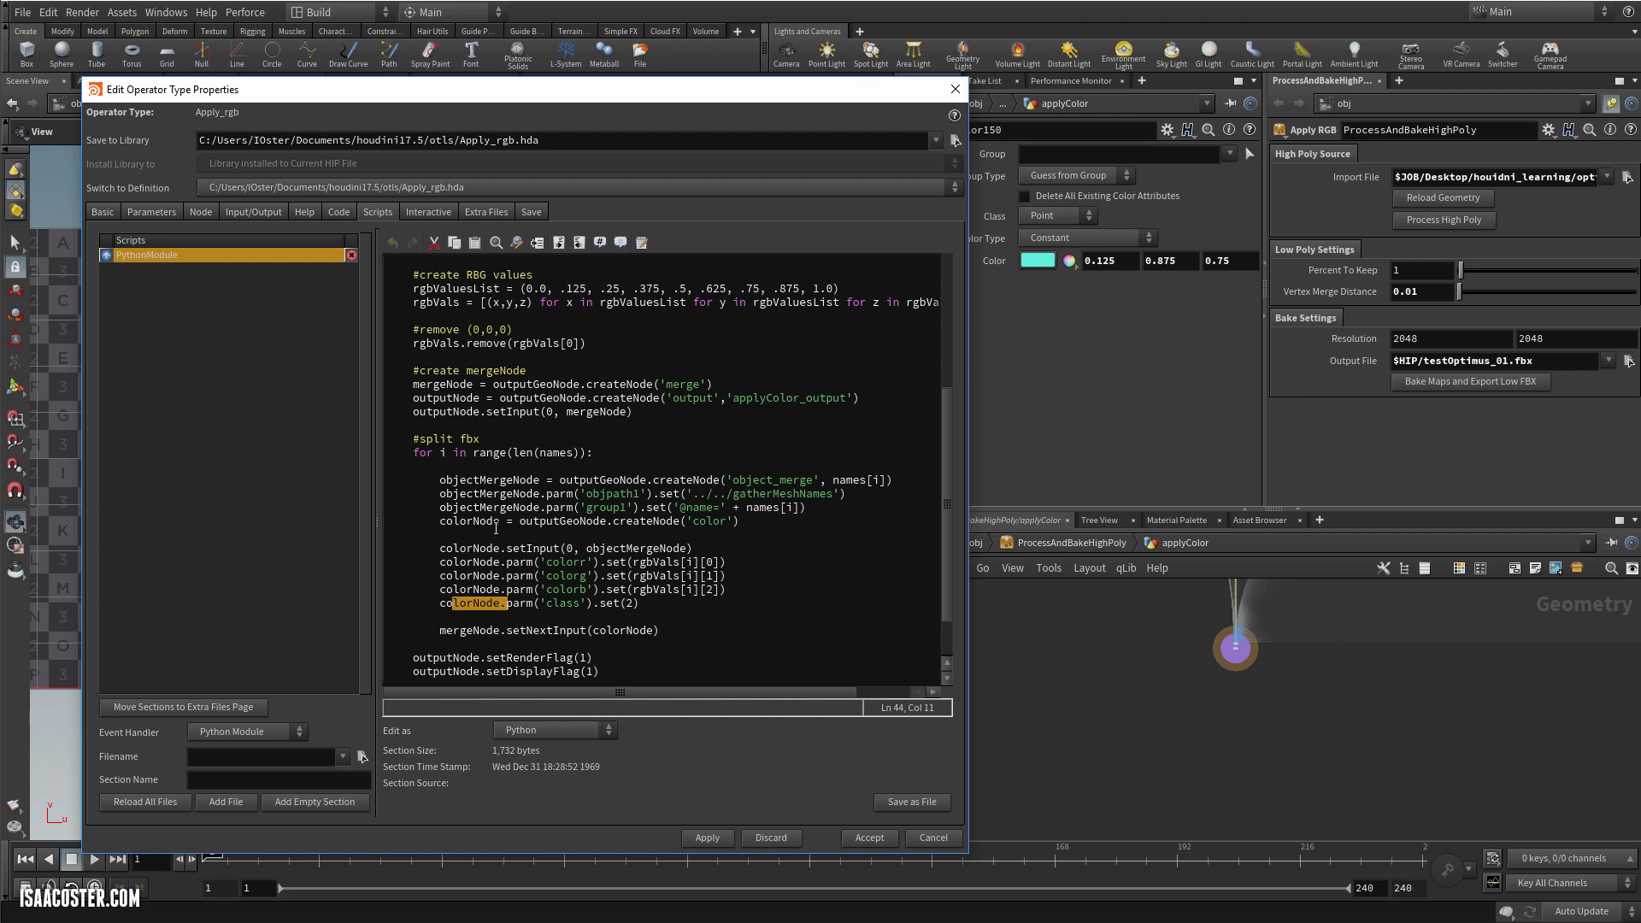
drag(502, 522, 451, 522)
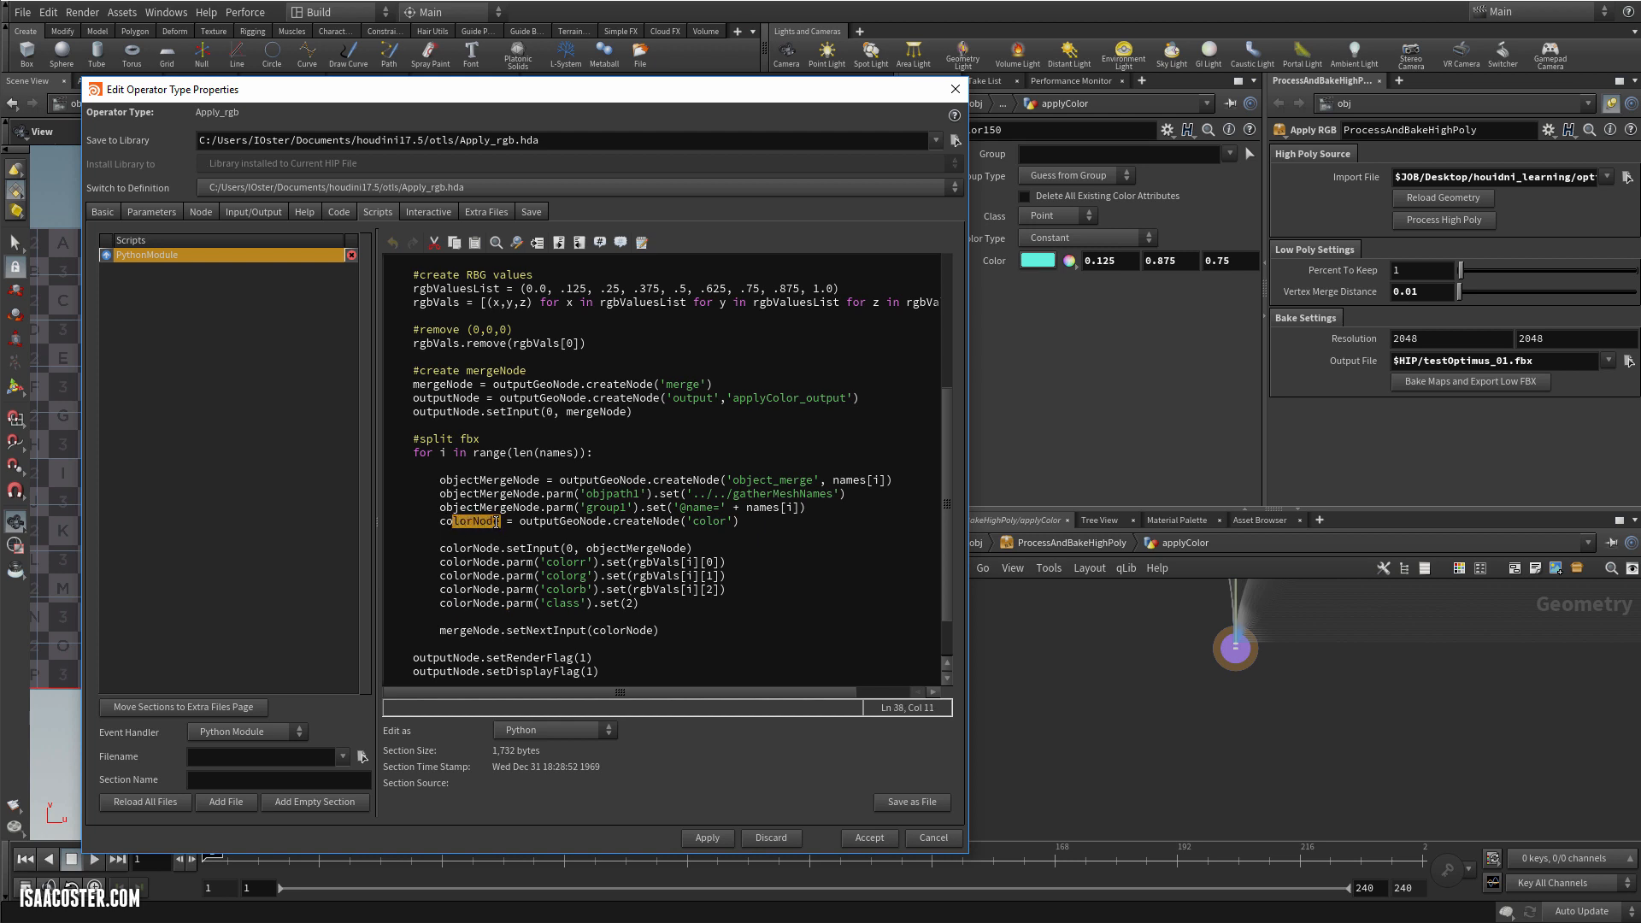
Trace the color node connections through the applyColor network to merge1 and the applyColor_output node
scroll(1186, 680, up, 10)
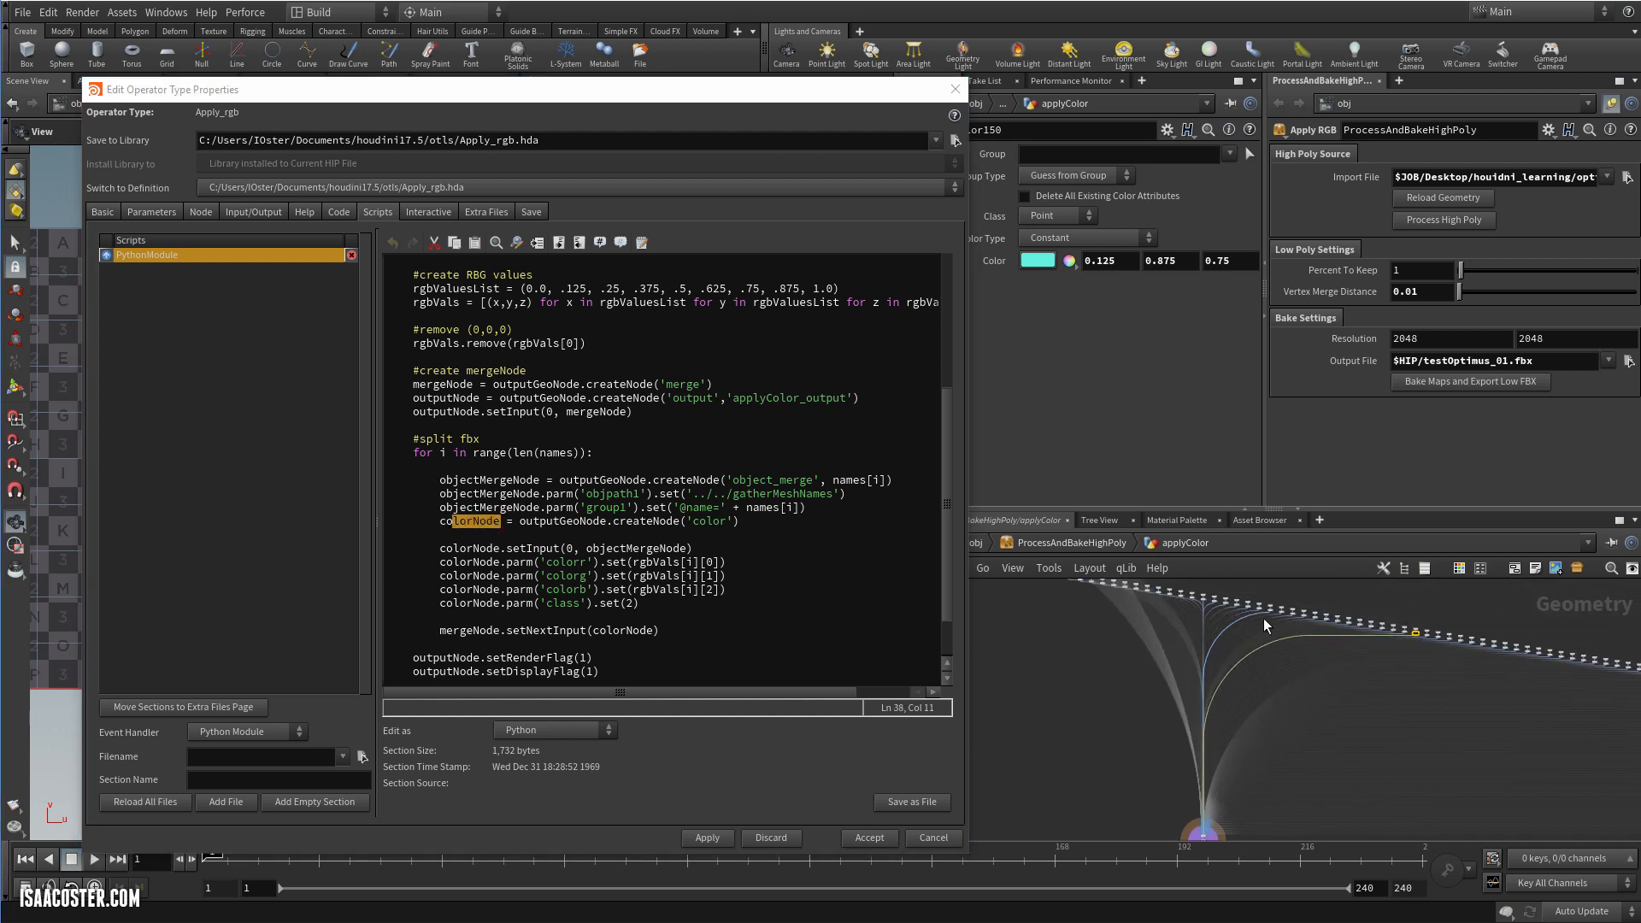
scroll(1350, 617, up, 2)
scroll(1369, 668, down, 6)
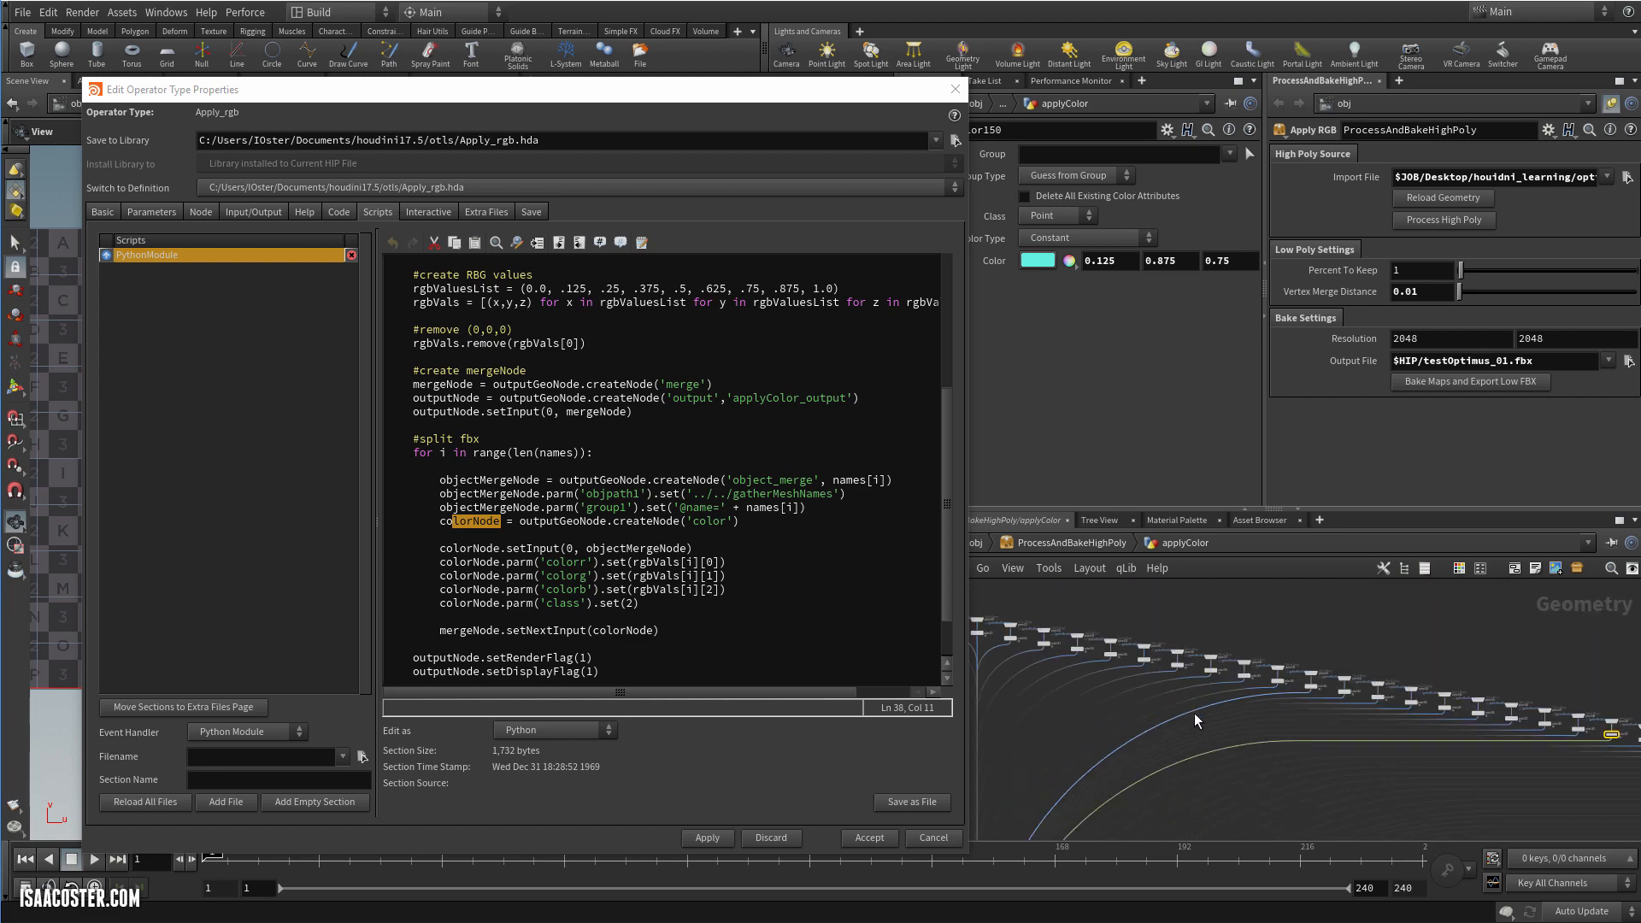
middle_drag(1193, 713, 1229, 401)
middle_drag(1121, 752, 1157, 708)
scroll(1162, 654, up, 5)
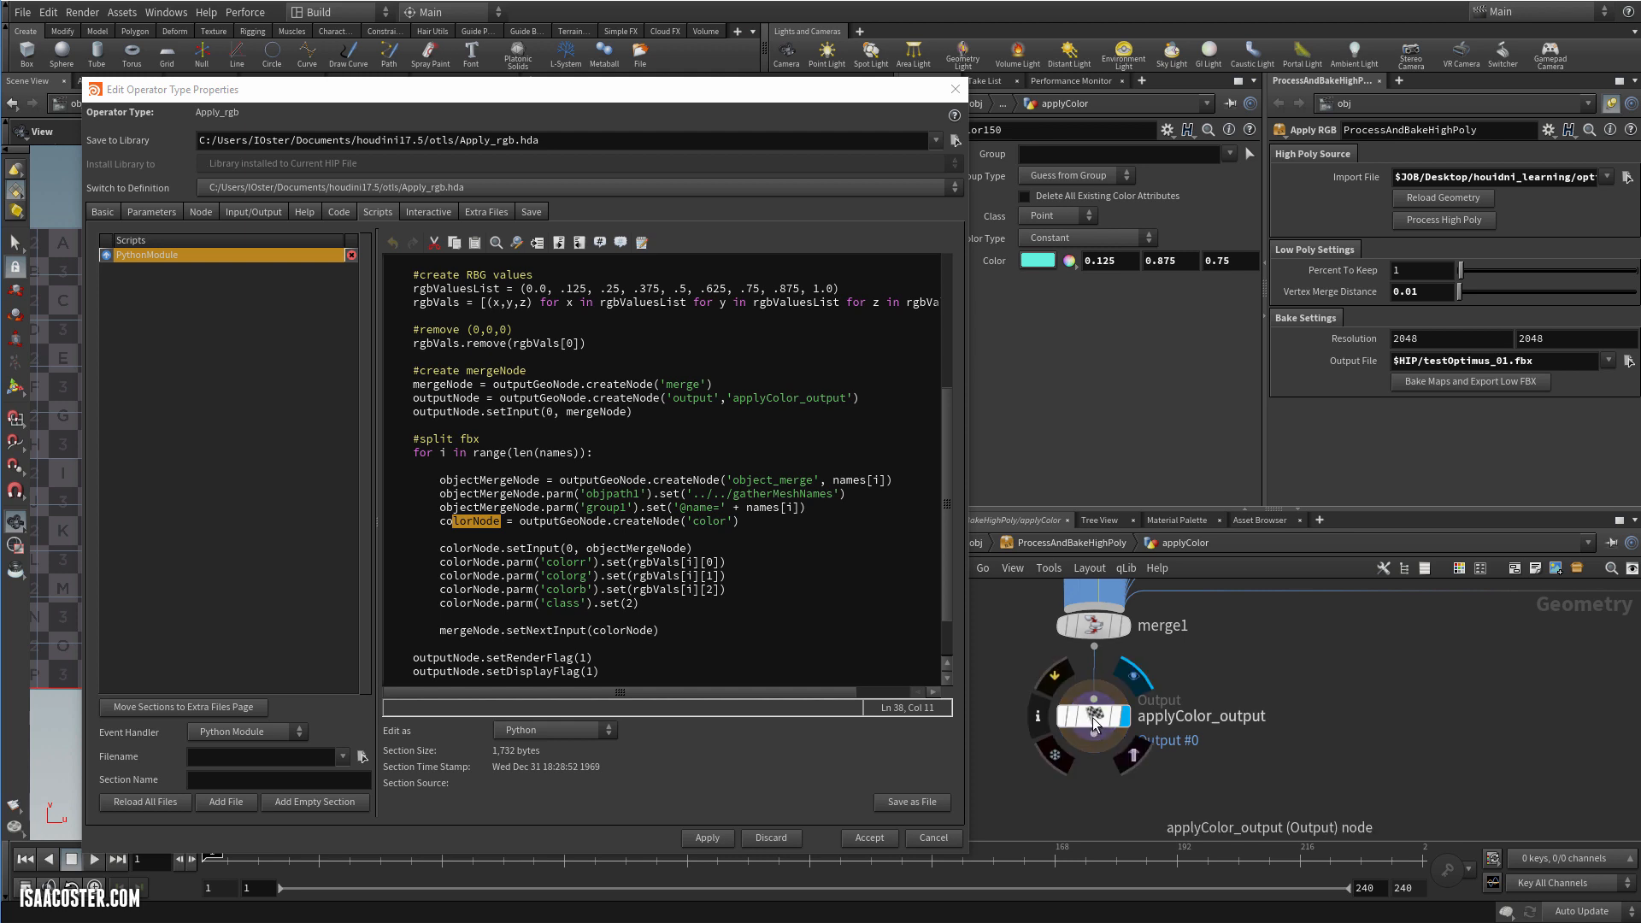
drag(1096, 716, 1099, 733)
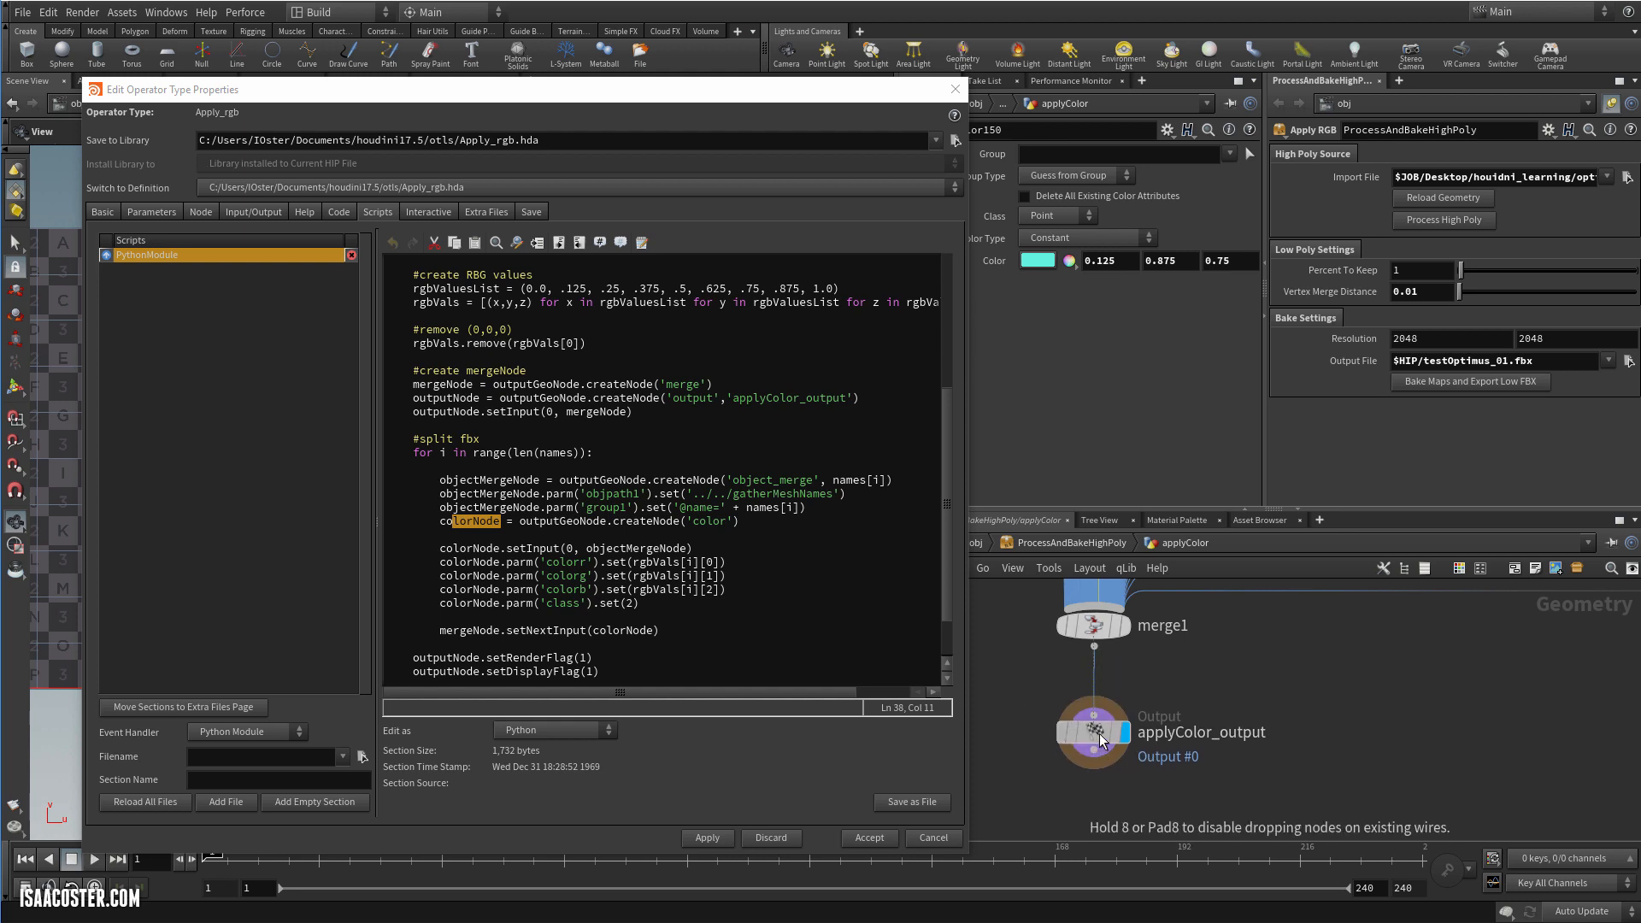
Examine the closing setRenderFlag and setDisplayFlag lines for outputNode and reposition the properties window
click(594, 658)
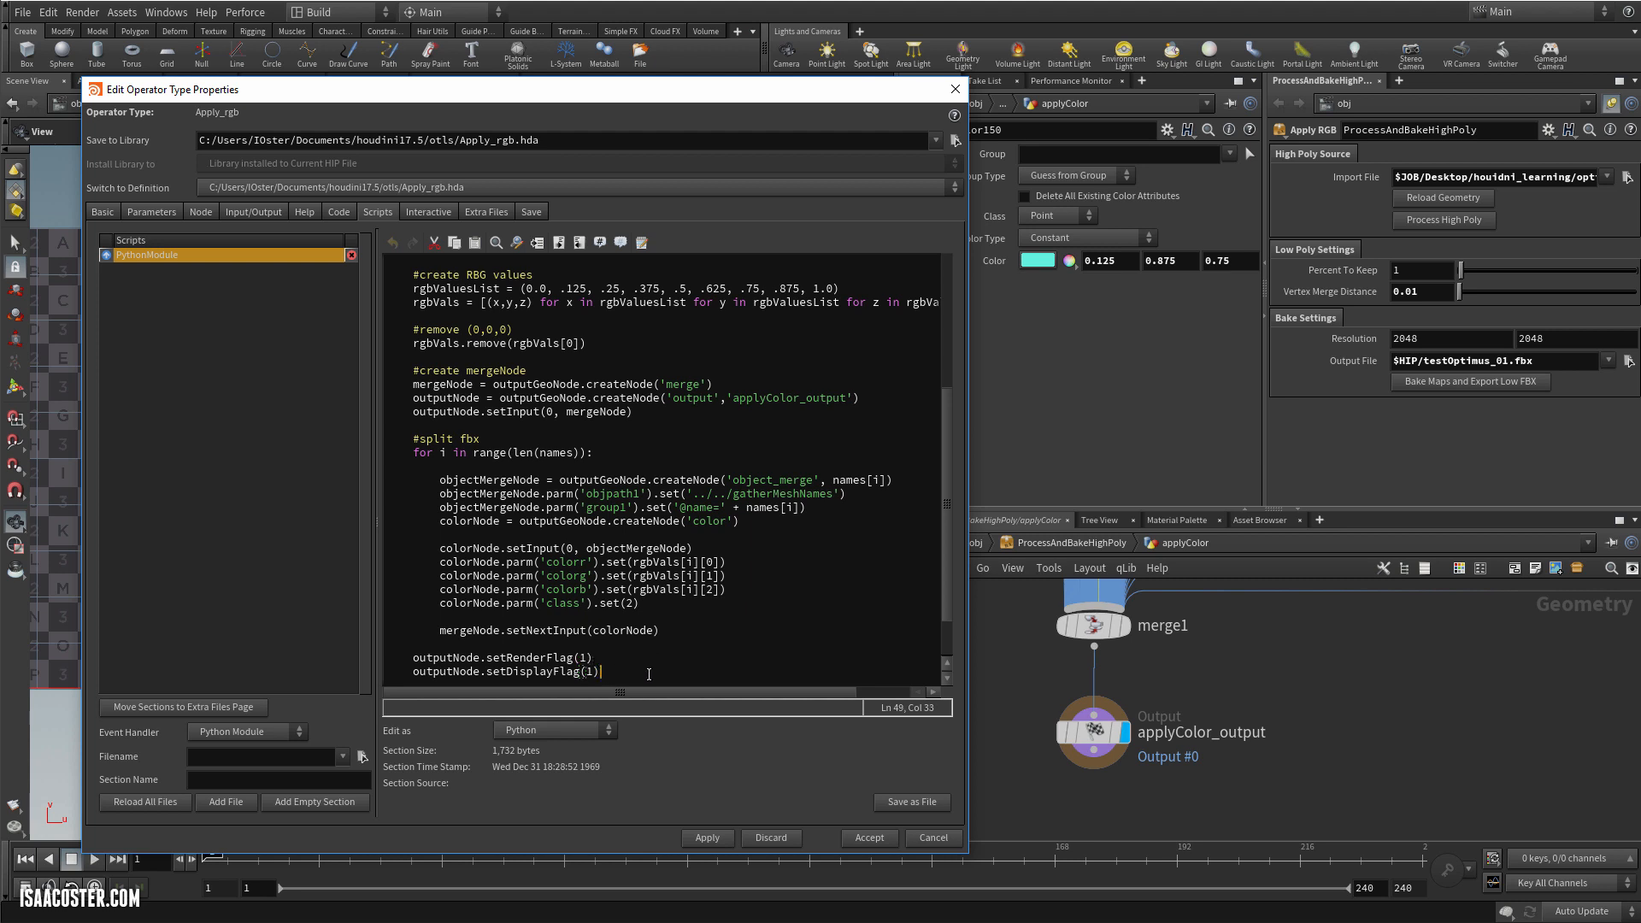
scroll(720, 661, down, 2)
click(598, 595)
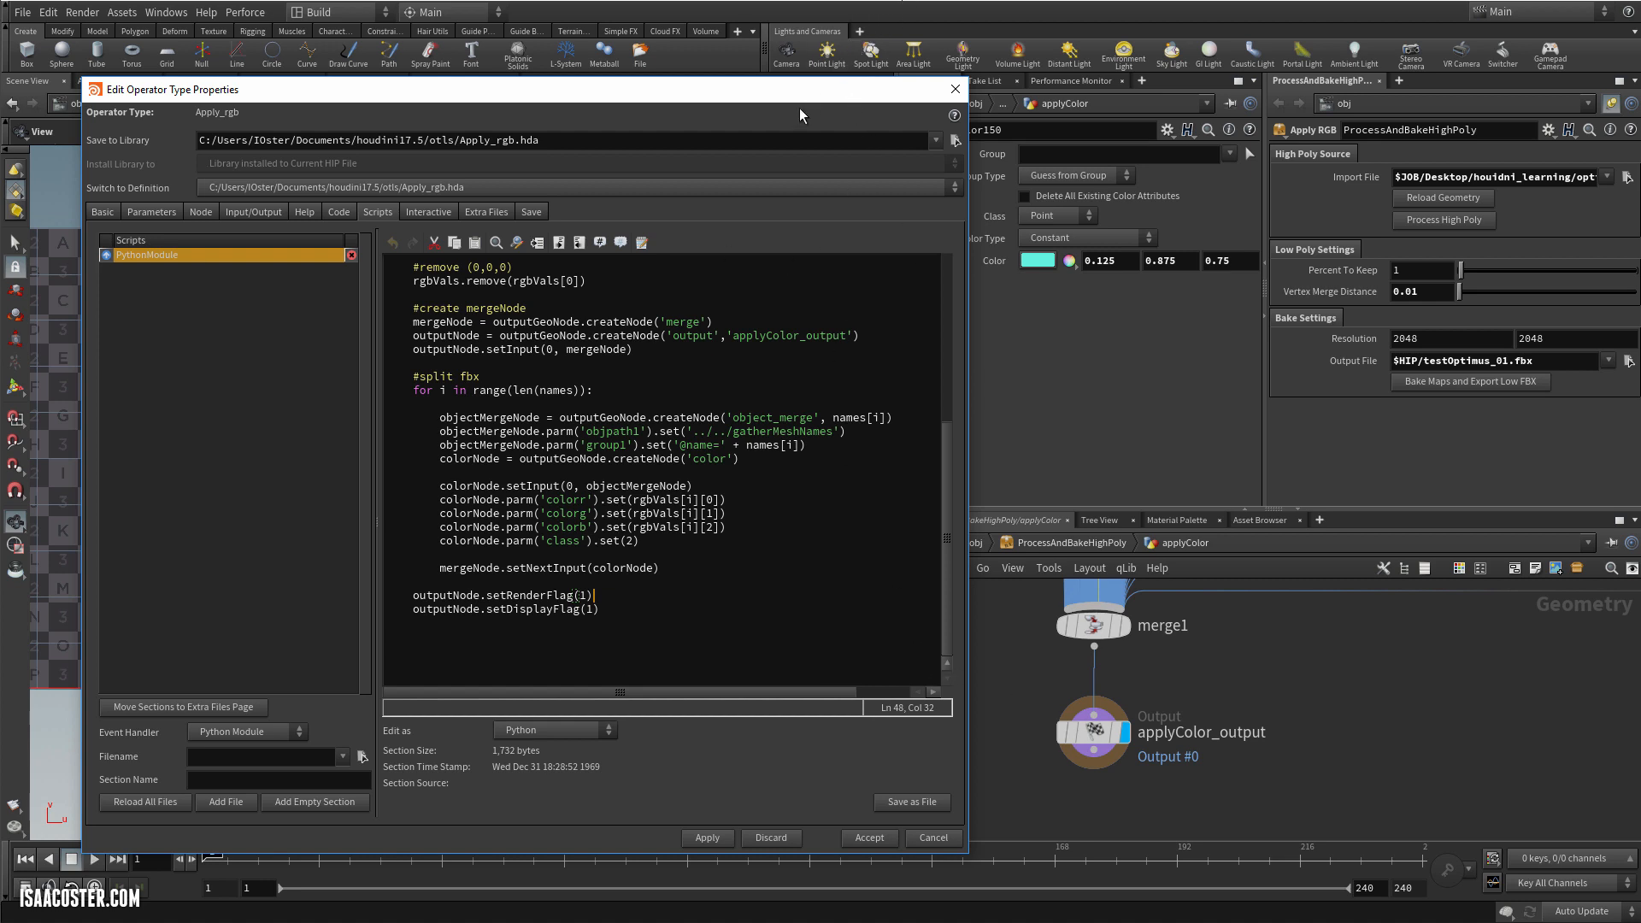
drag(801, 101, 855, 121)
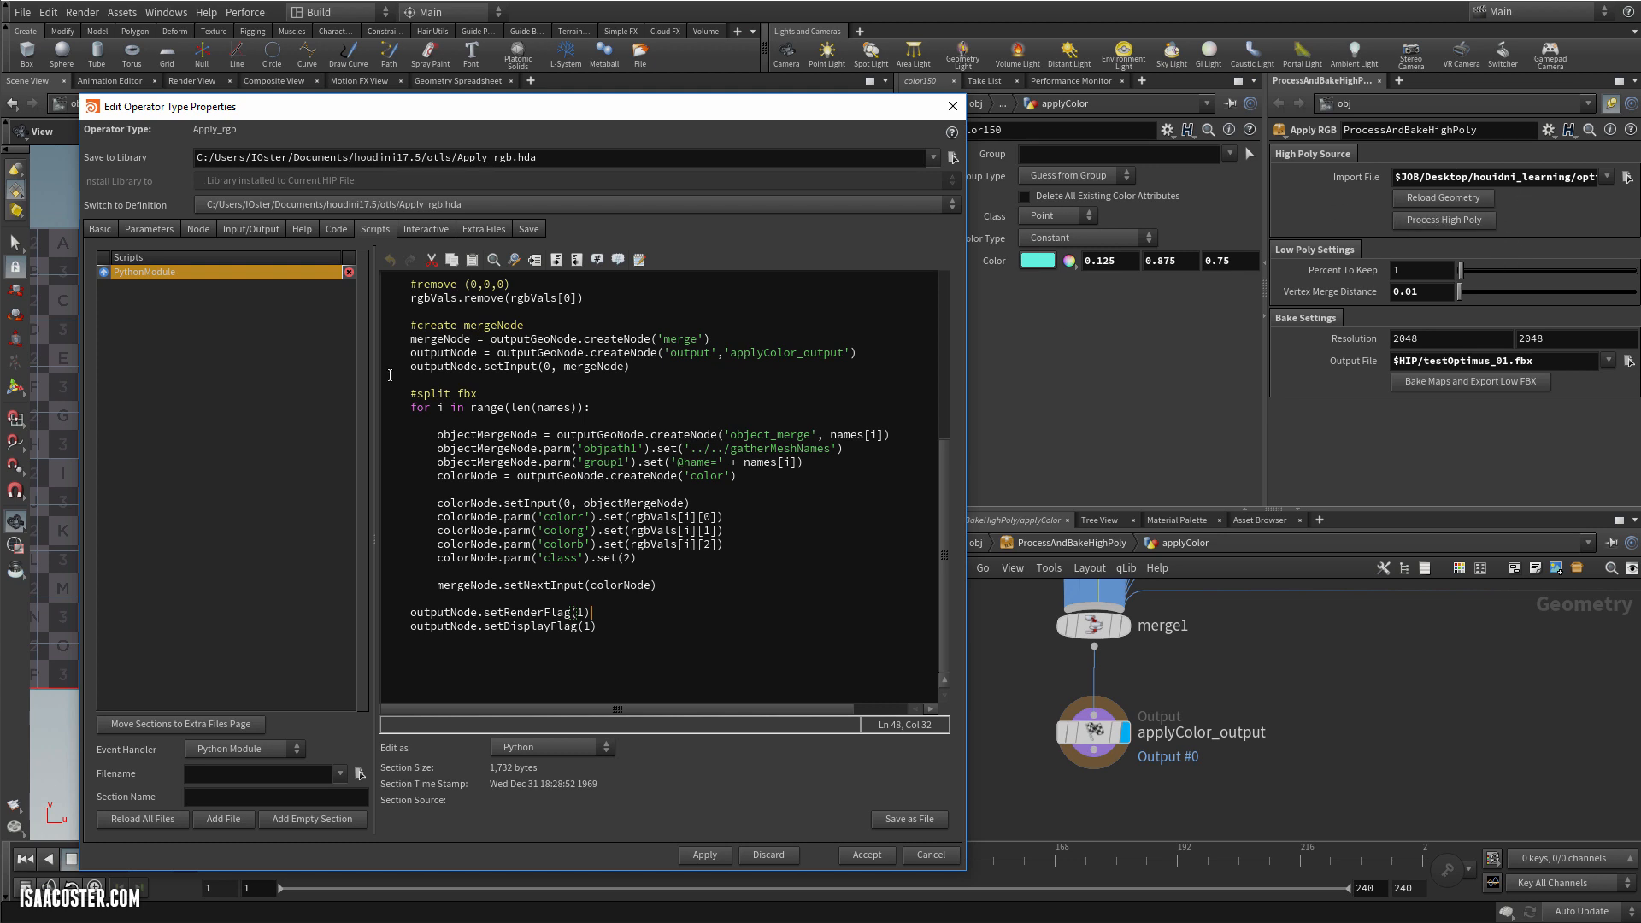
Return to the Process High Poly parameter and highlight the hou.pwd() argument in its callback script
click(152, 229)
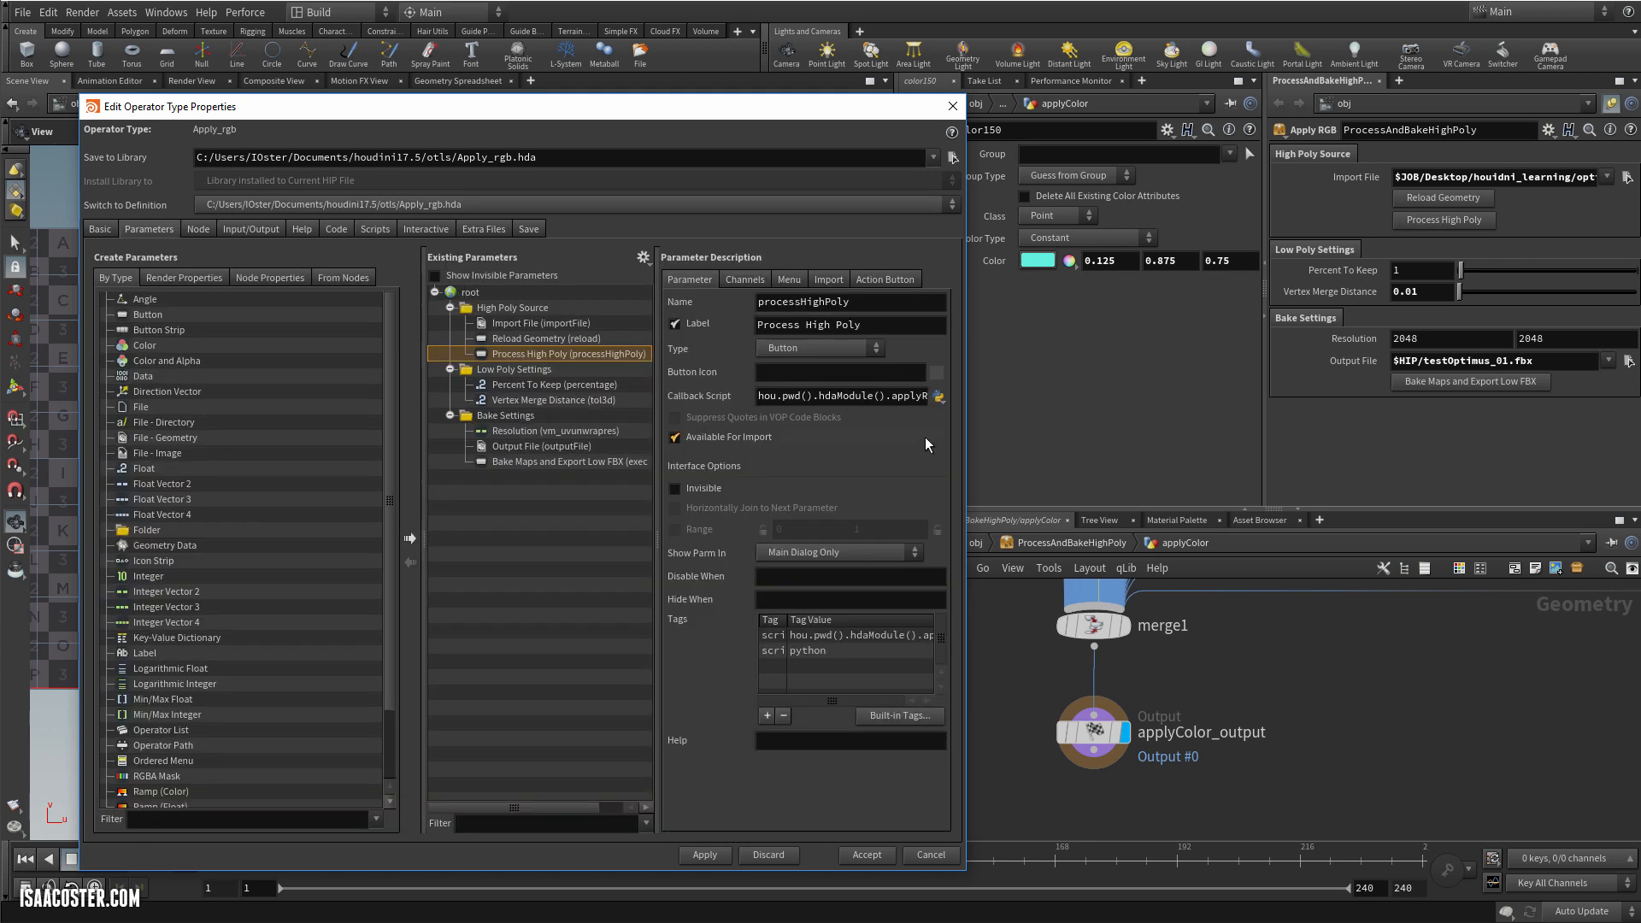
drag(848, 402, 921, 395)
click(912, 403)
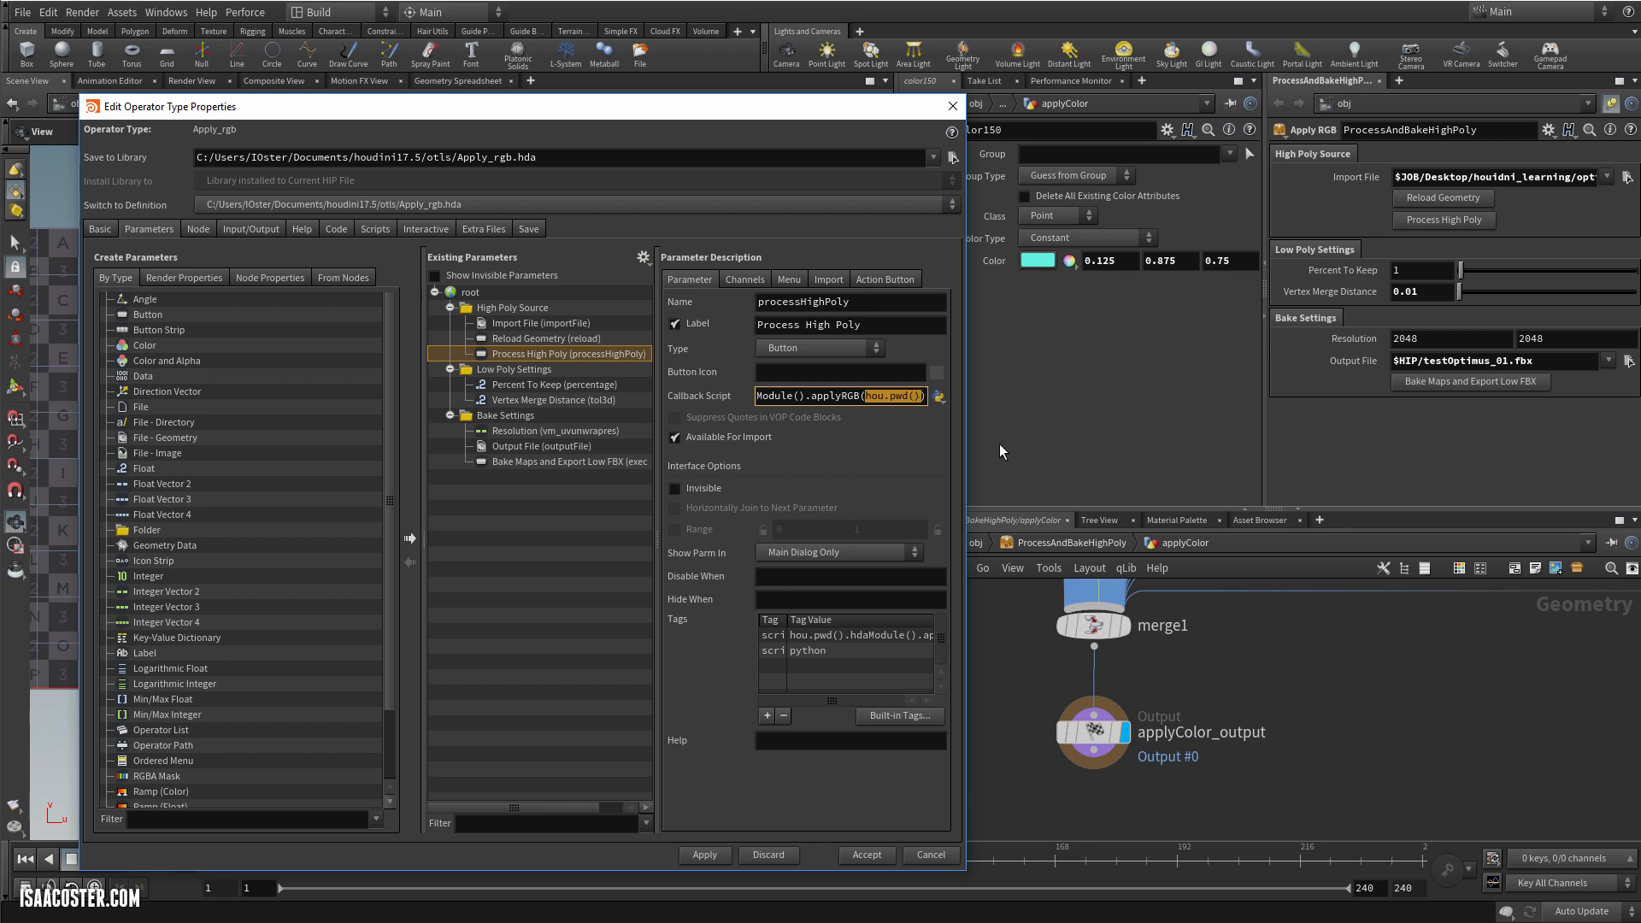
Reopen the asset's Python module and examine the applyRGB parent argument and the hda = hou.pwd() line
click(362, 228)
scroll(508, 281, up, 10)
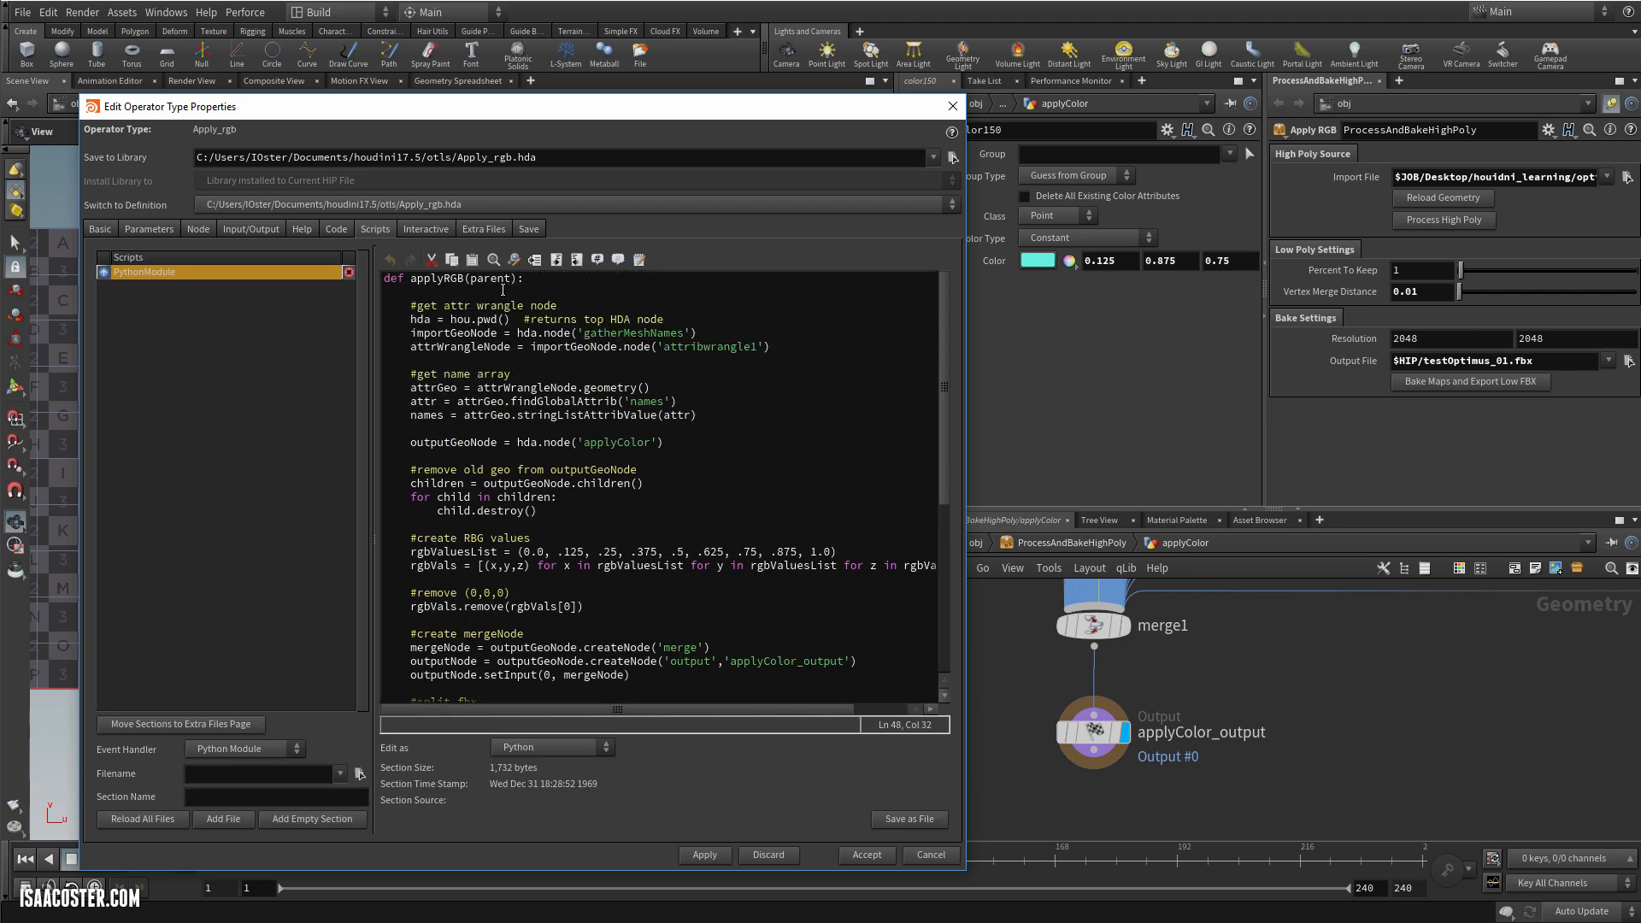
drag(509, 280, 476, 280)
key(Right)
key(Right)
drag(511, 319, 450, 312)
click(527, 348)
Review the whole applyRGB function from start to end, widening the properties window to show its full lines
scroll(642, 462, down, 7)
scroll(642, 463, up, 7)
scroll(642, 463, down, 6)
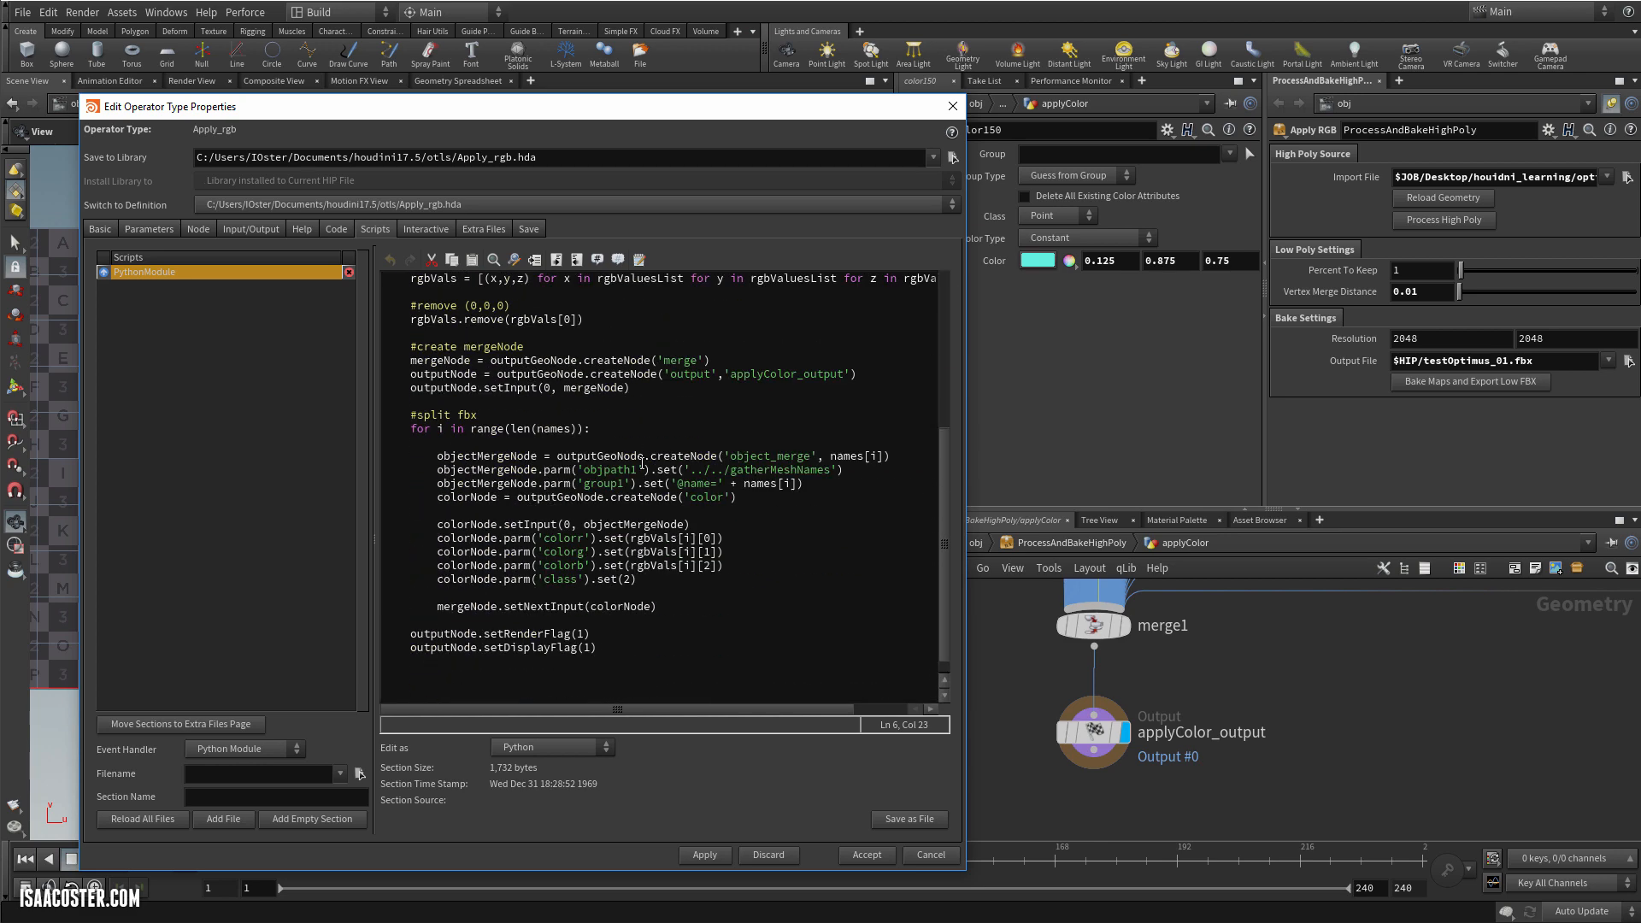
scroll(642, 463, up, 7)
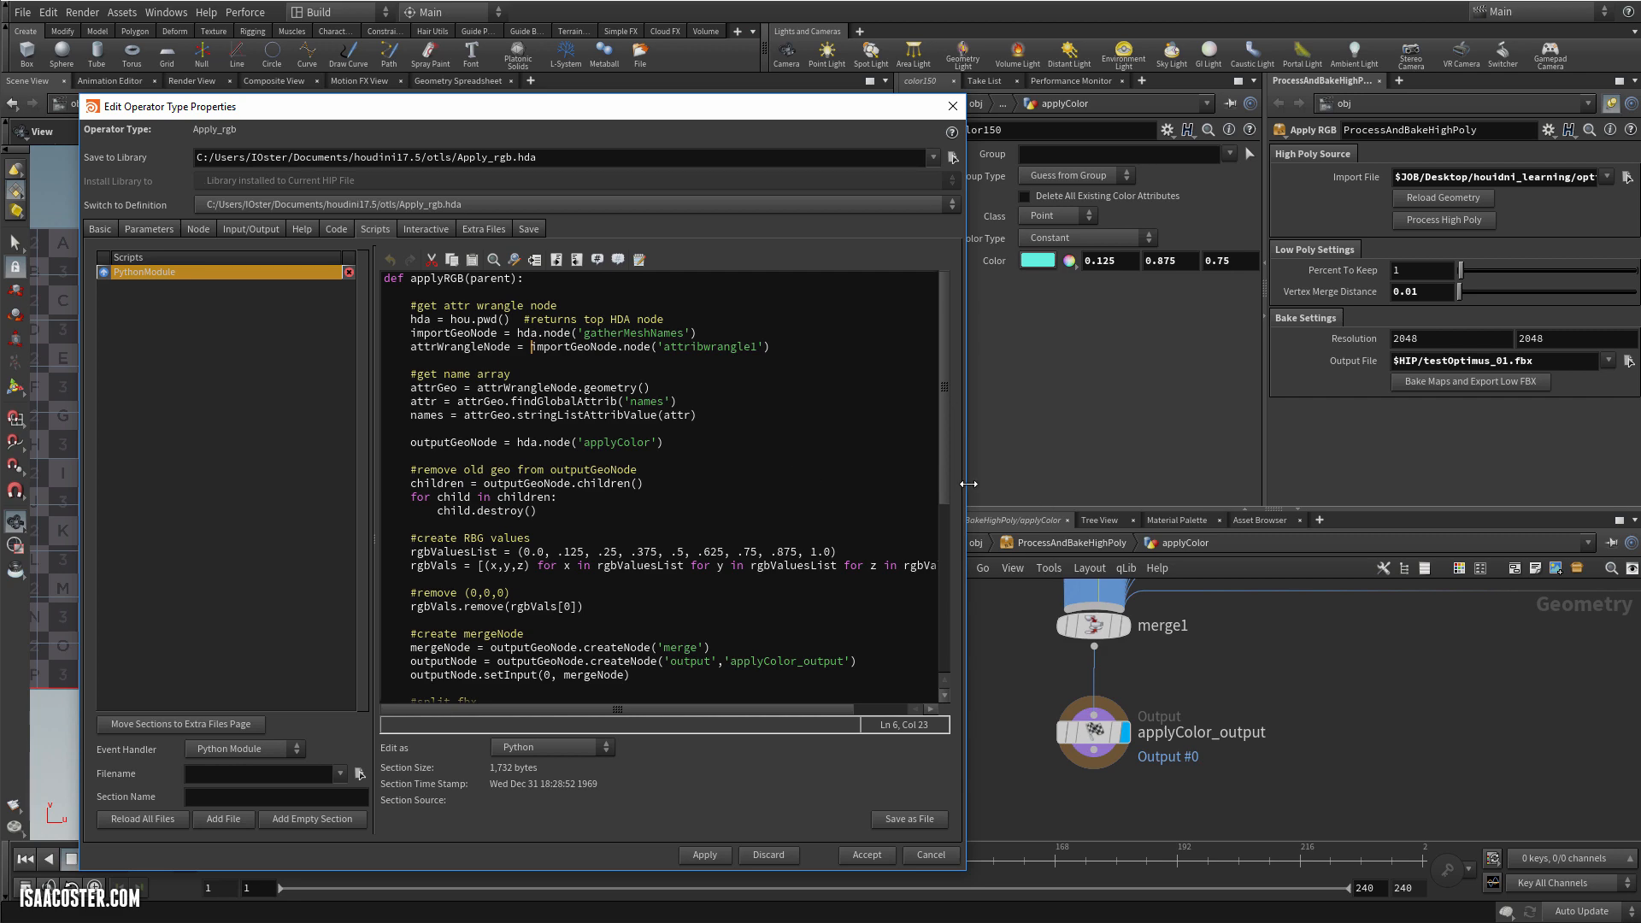
drag(965, 483, 1101, 484)
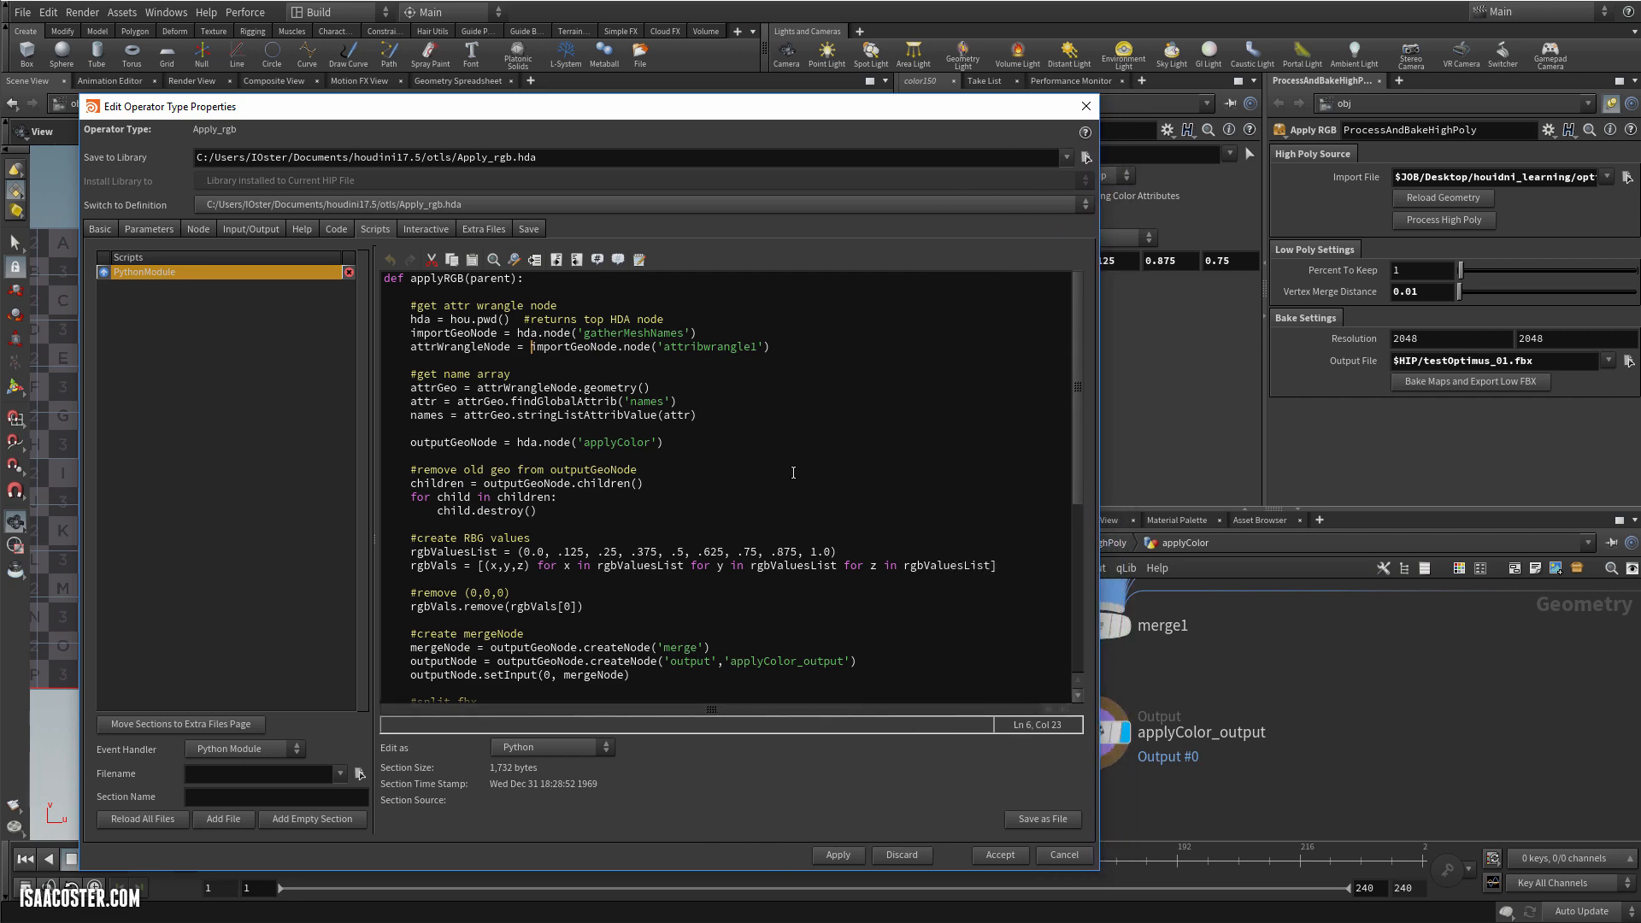
scroll(827, 492, down, 7)
scroll(826, 492, up, 7)
Shrink the properties window aside, inspect the baker network's Simple Baker setup, and return to the ProcessAndBakeHighPoly network
drag(699, 113, 661, 132)
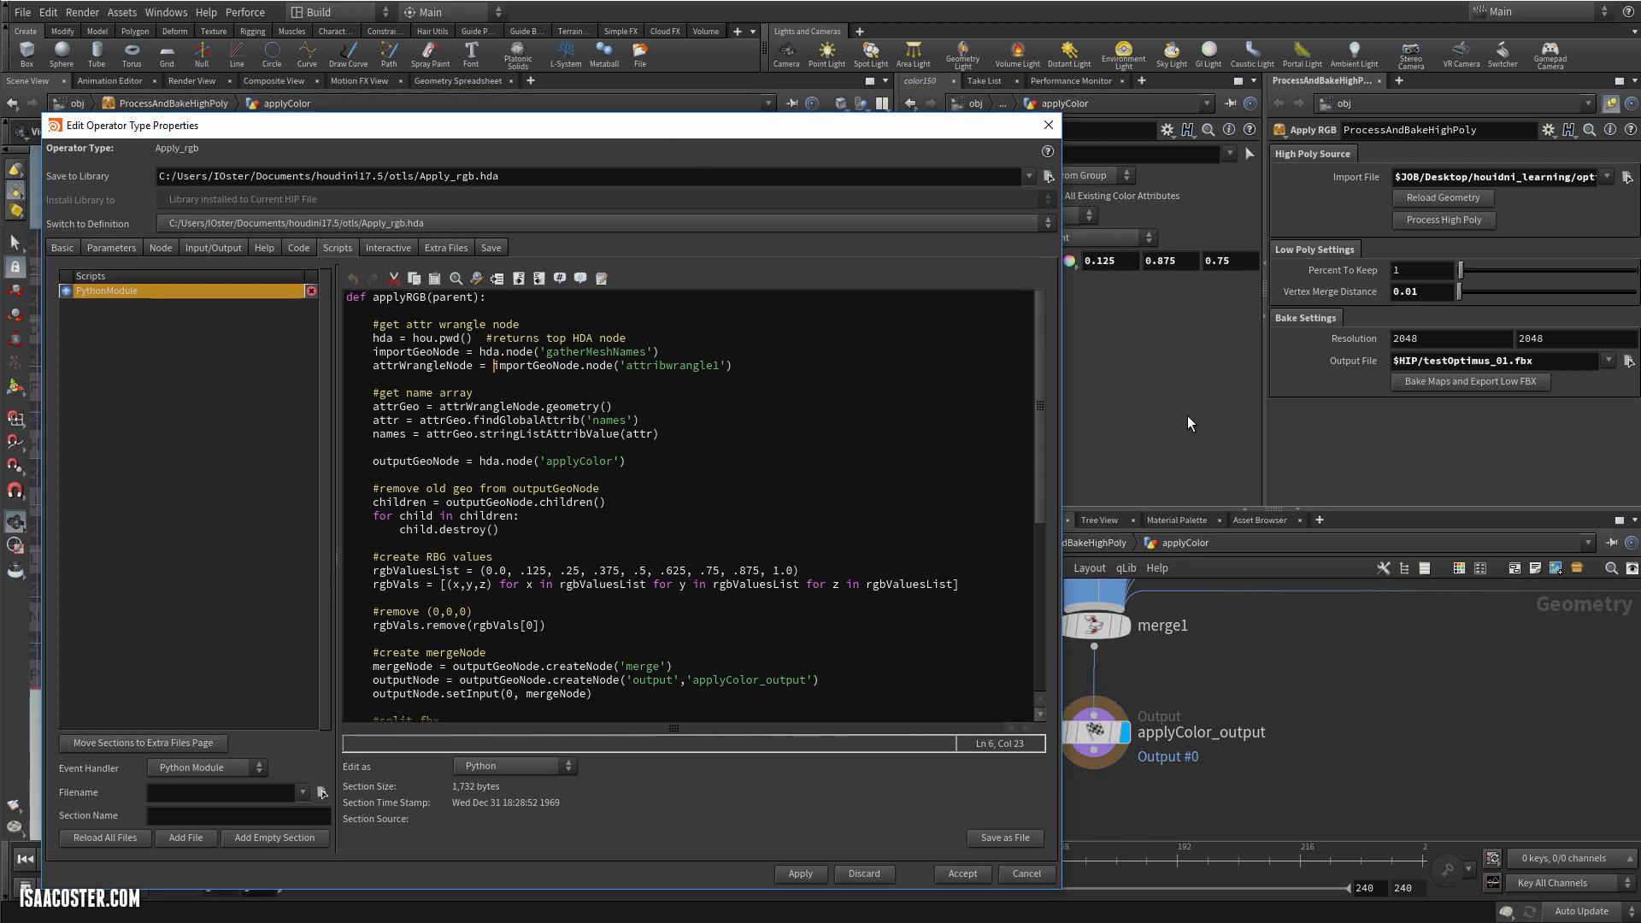
drag(1064, 414, 812, 363)
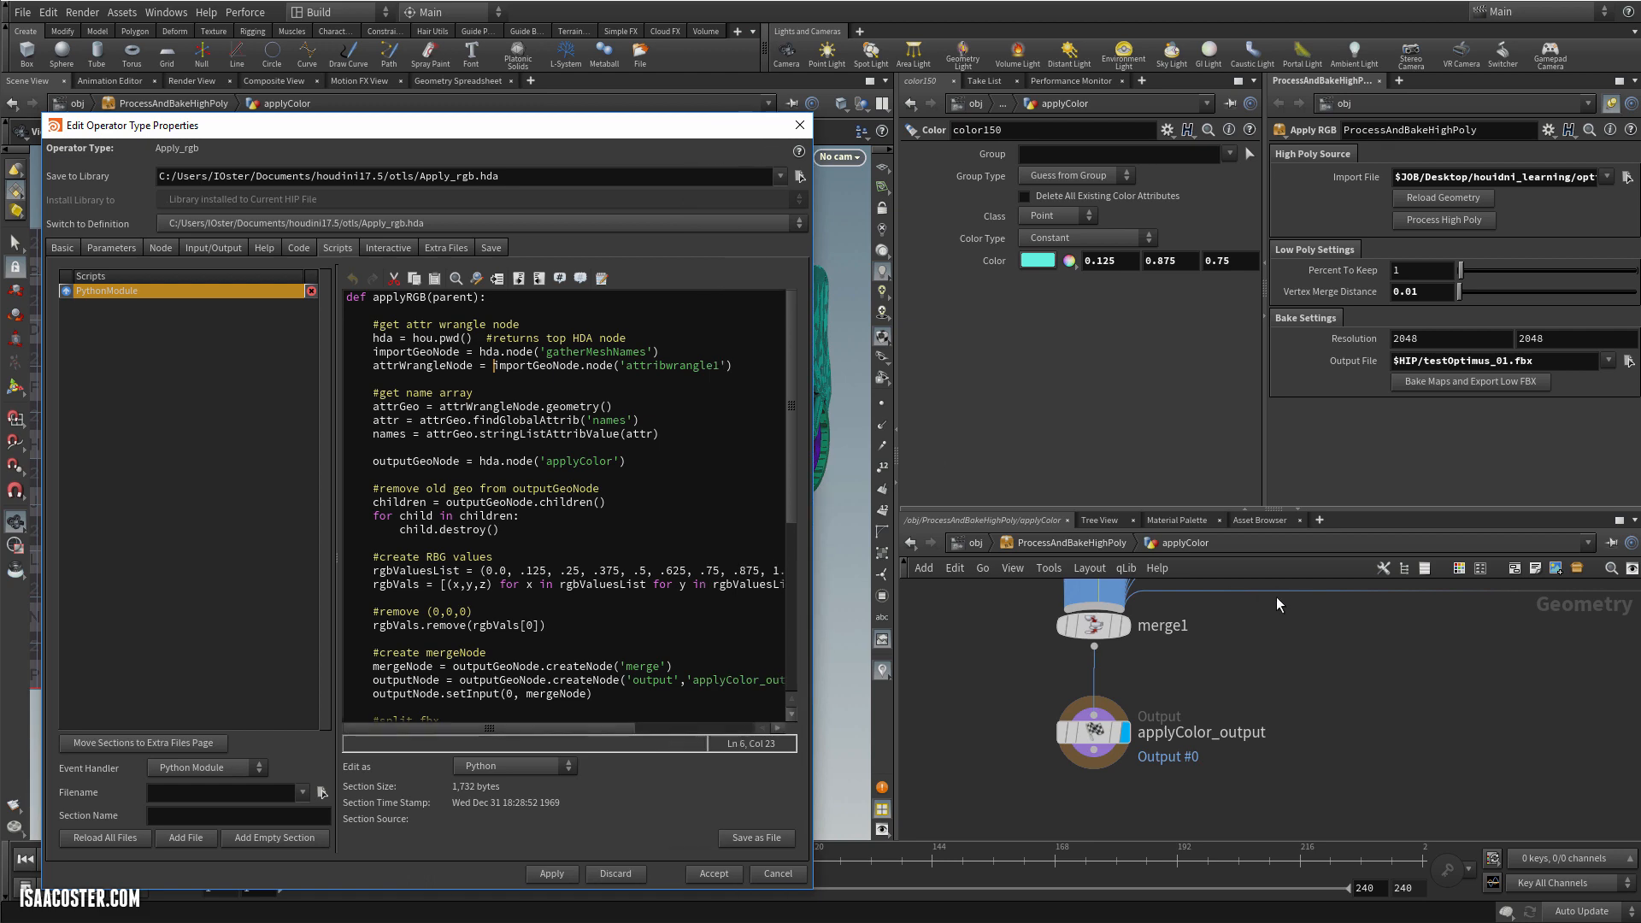
click(1102, 542)
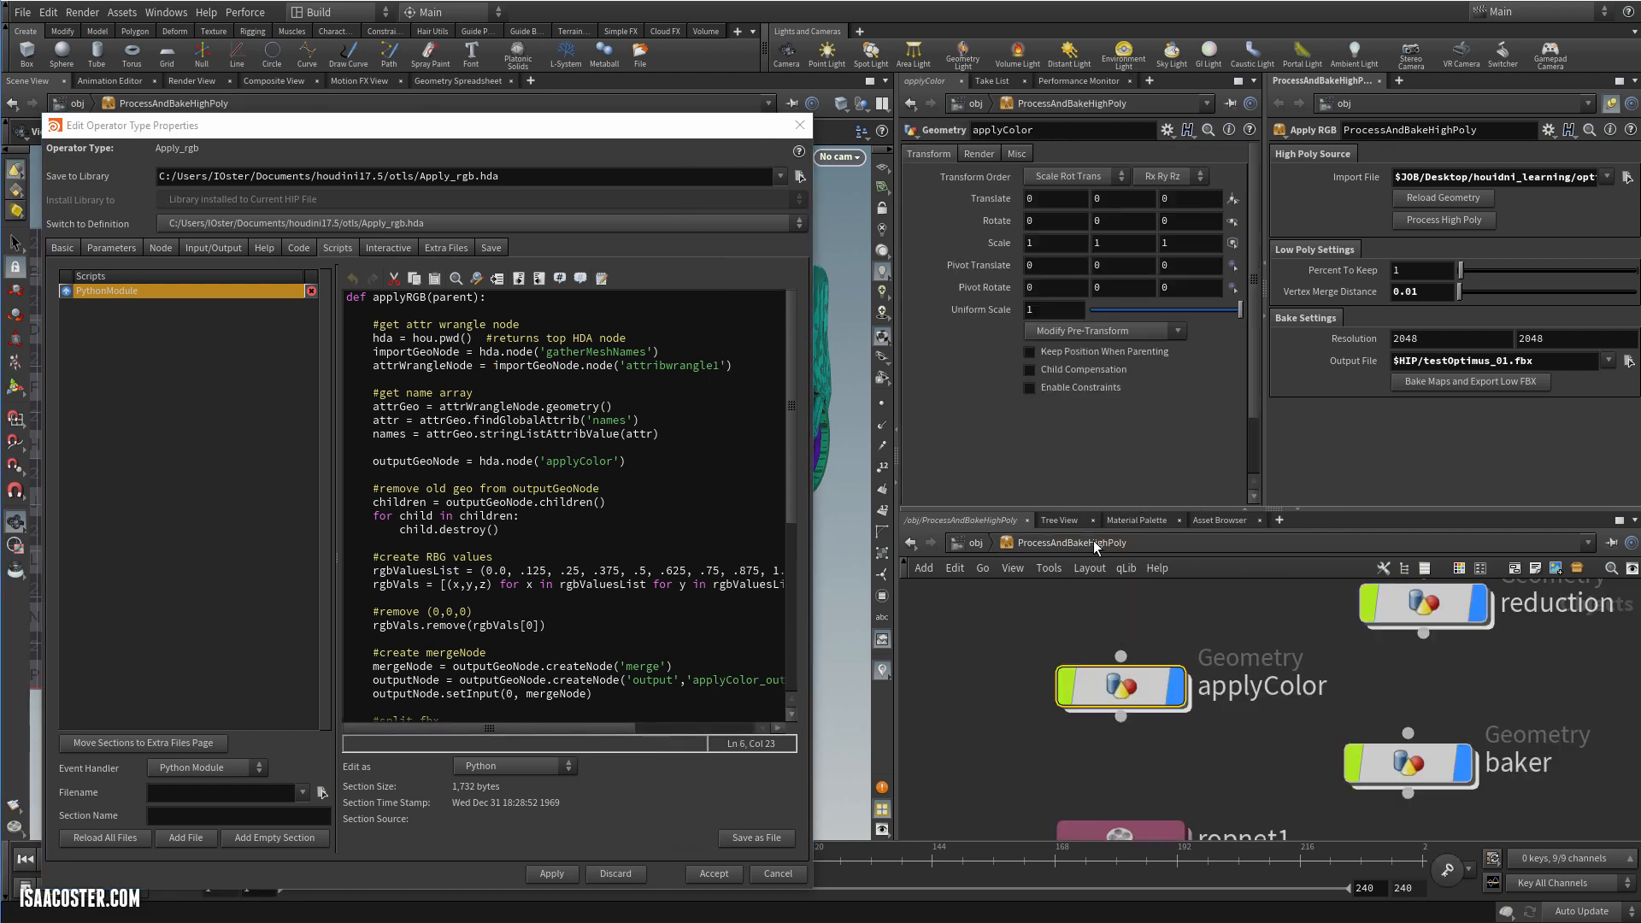
double_click(1434, 754)
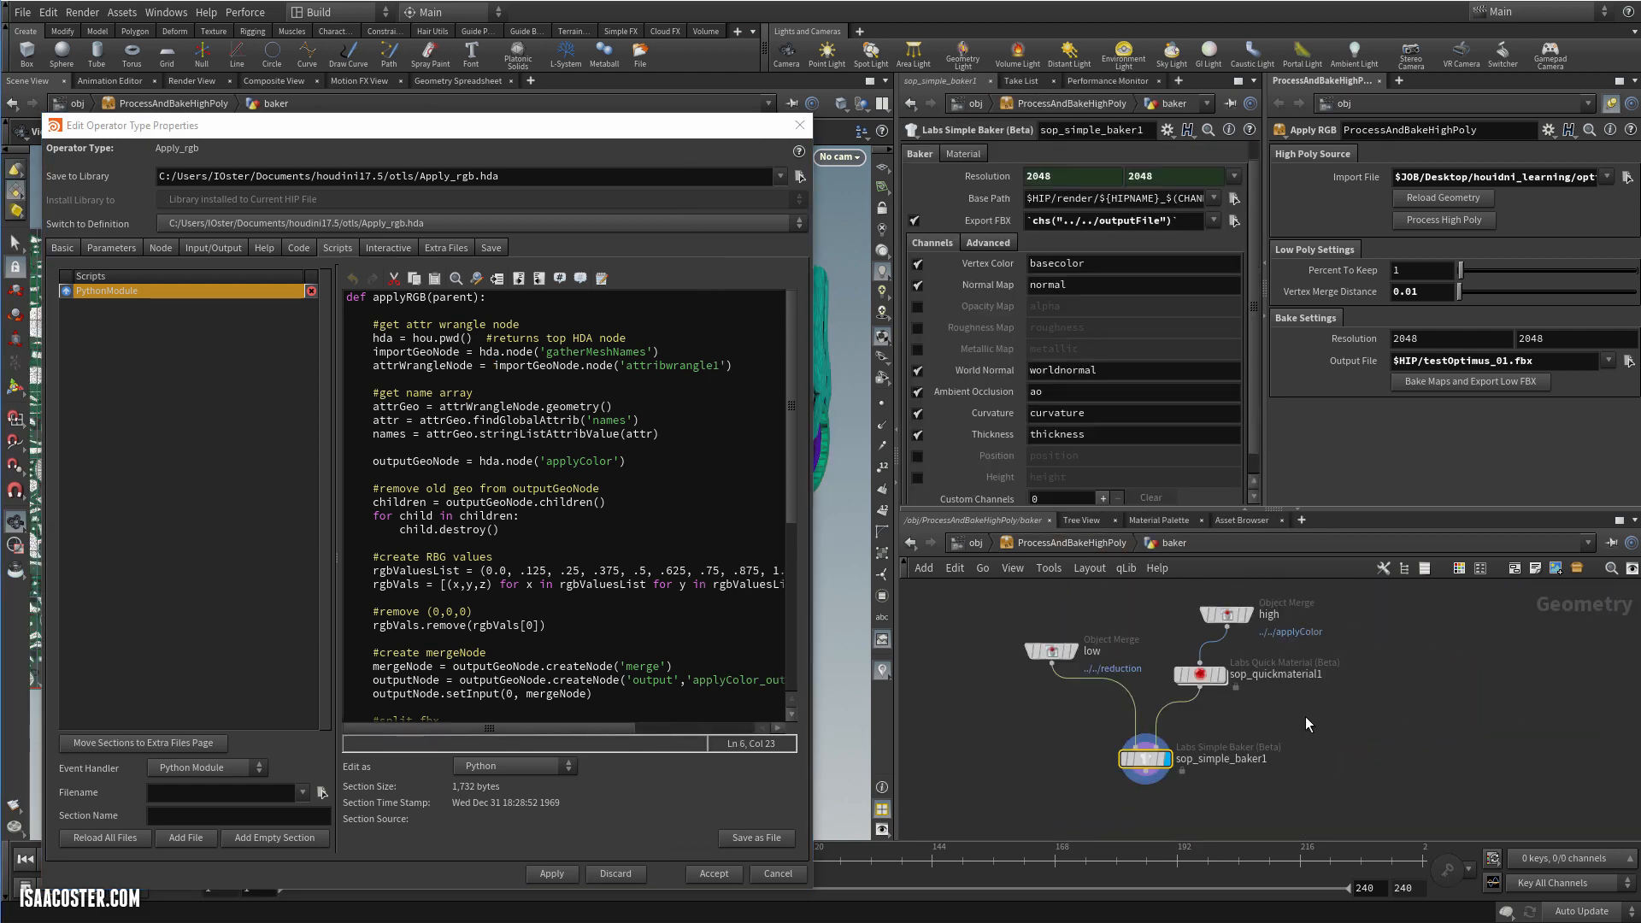
click(1095, 541)
middle_drag(1493, 692, 1465, 722)
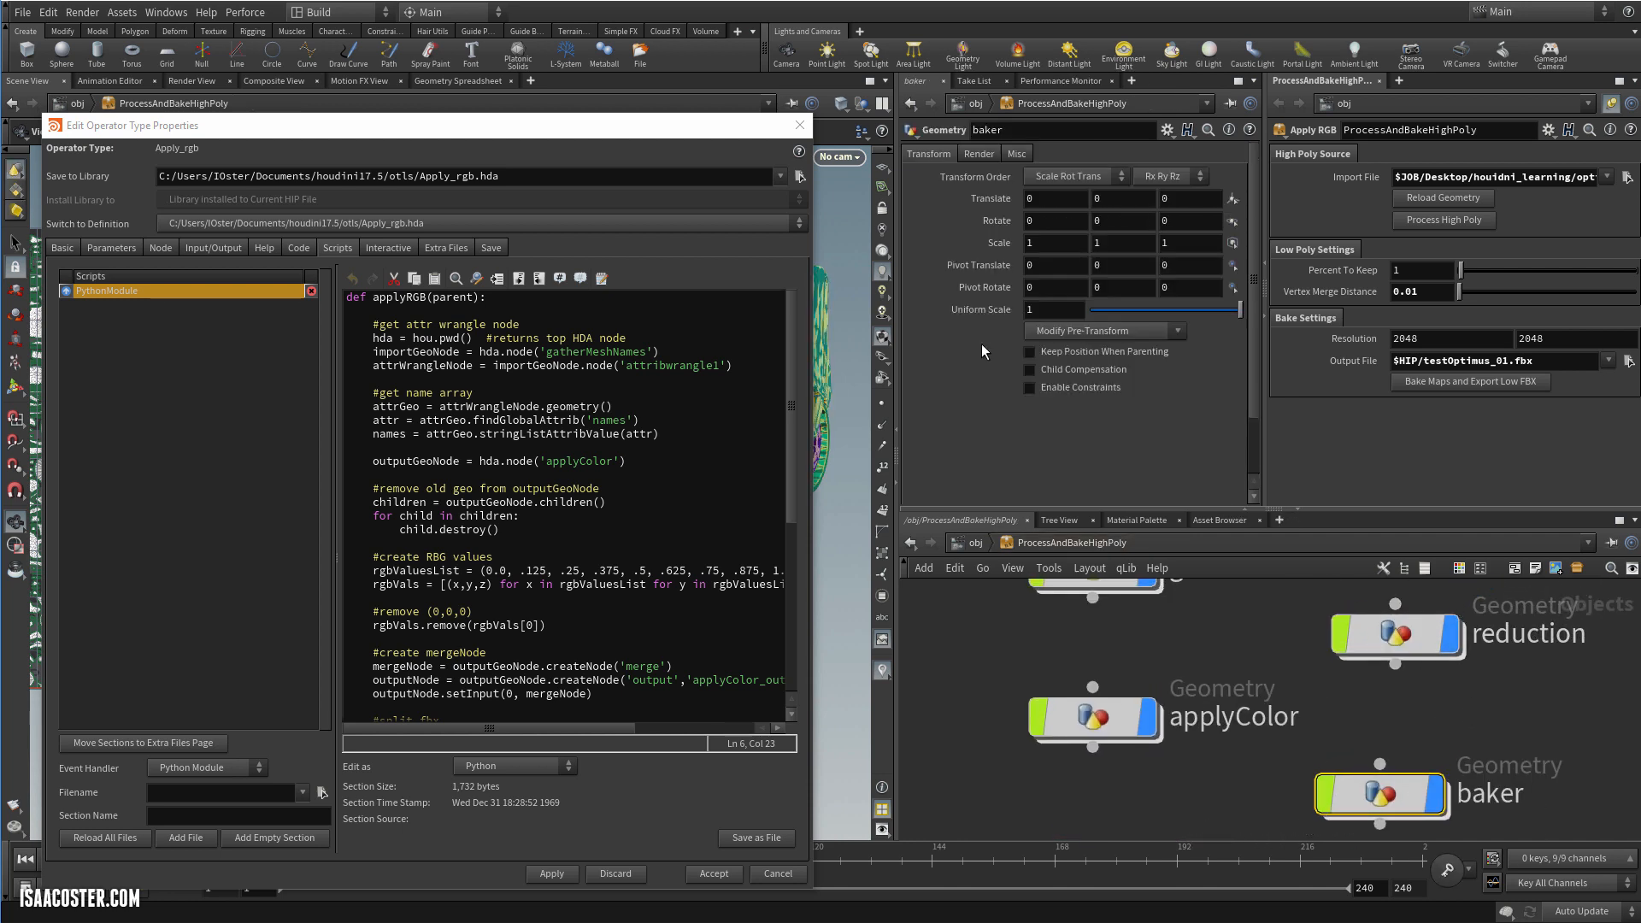
Move the properties window out of view and orbit the coloured head model
drag(670, 122, 0, 159)
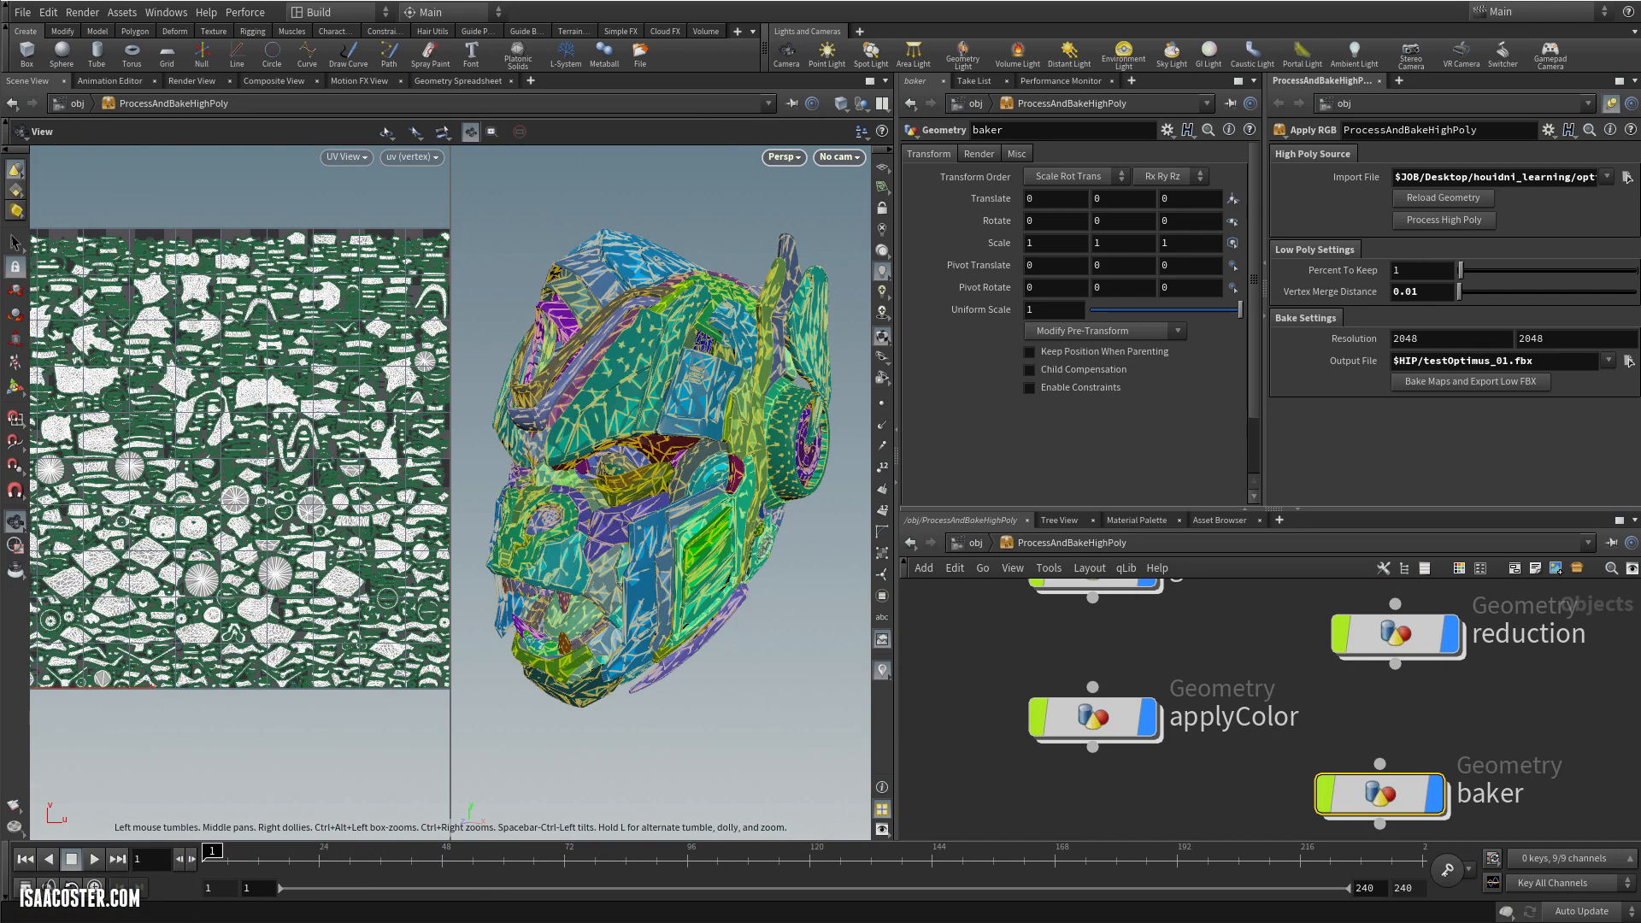
drag(601, 626, 649, 632)
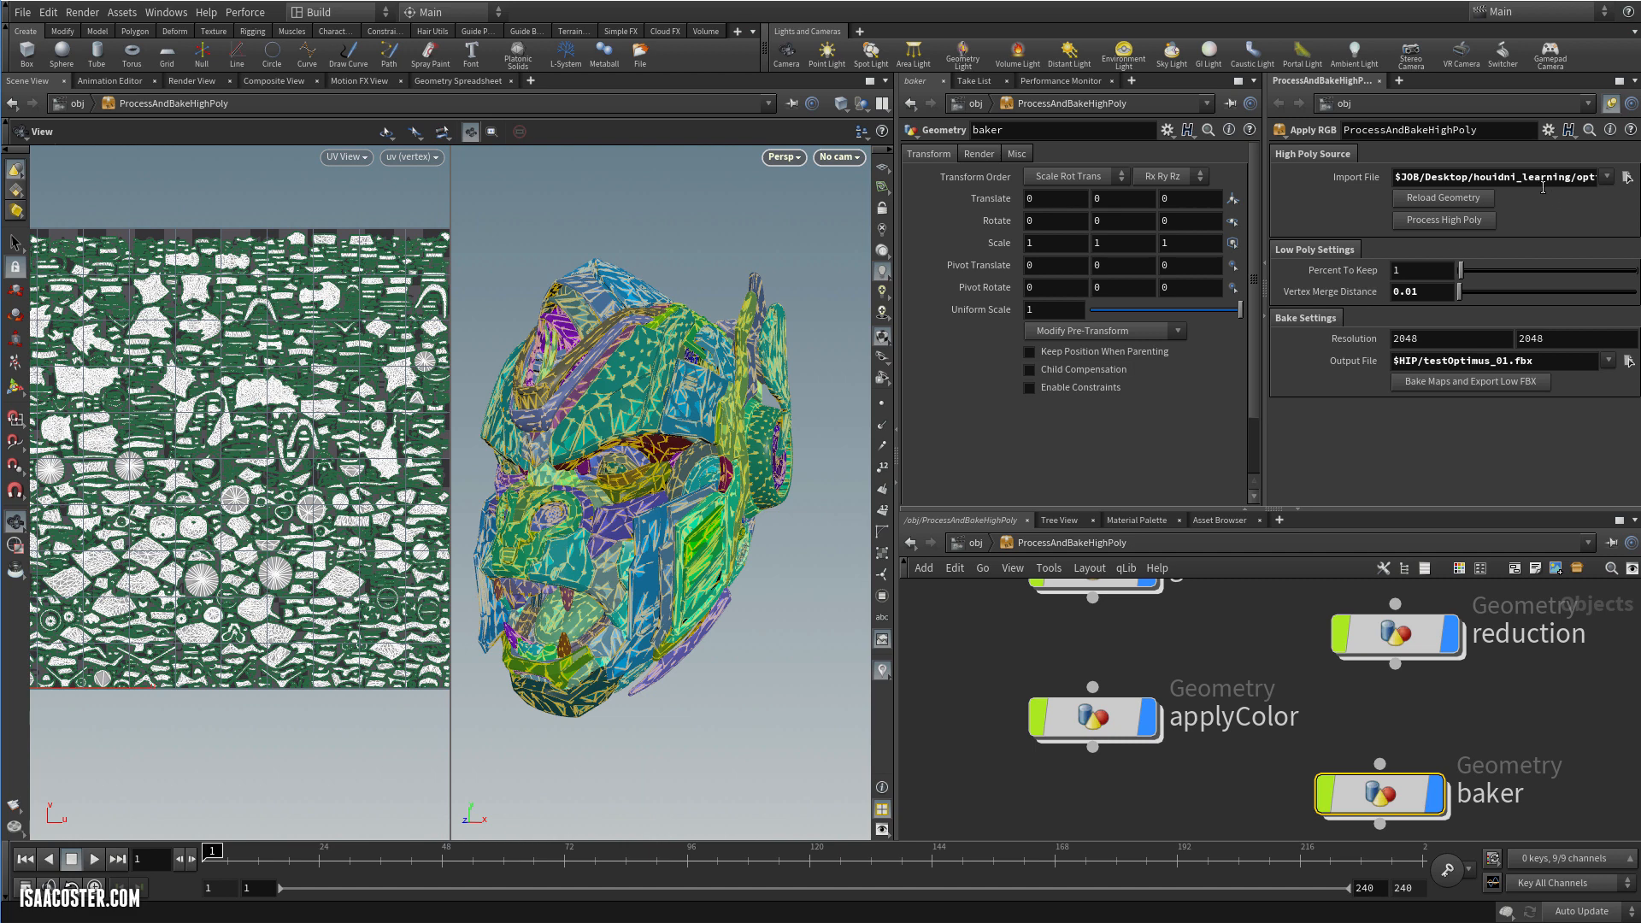
click(1441, 221)
mouse_move(1167, 694)
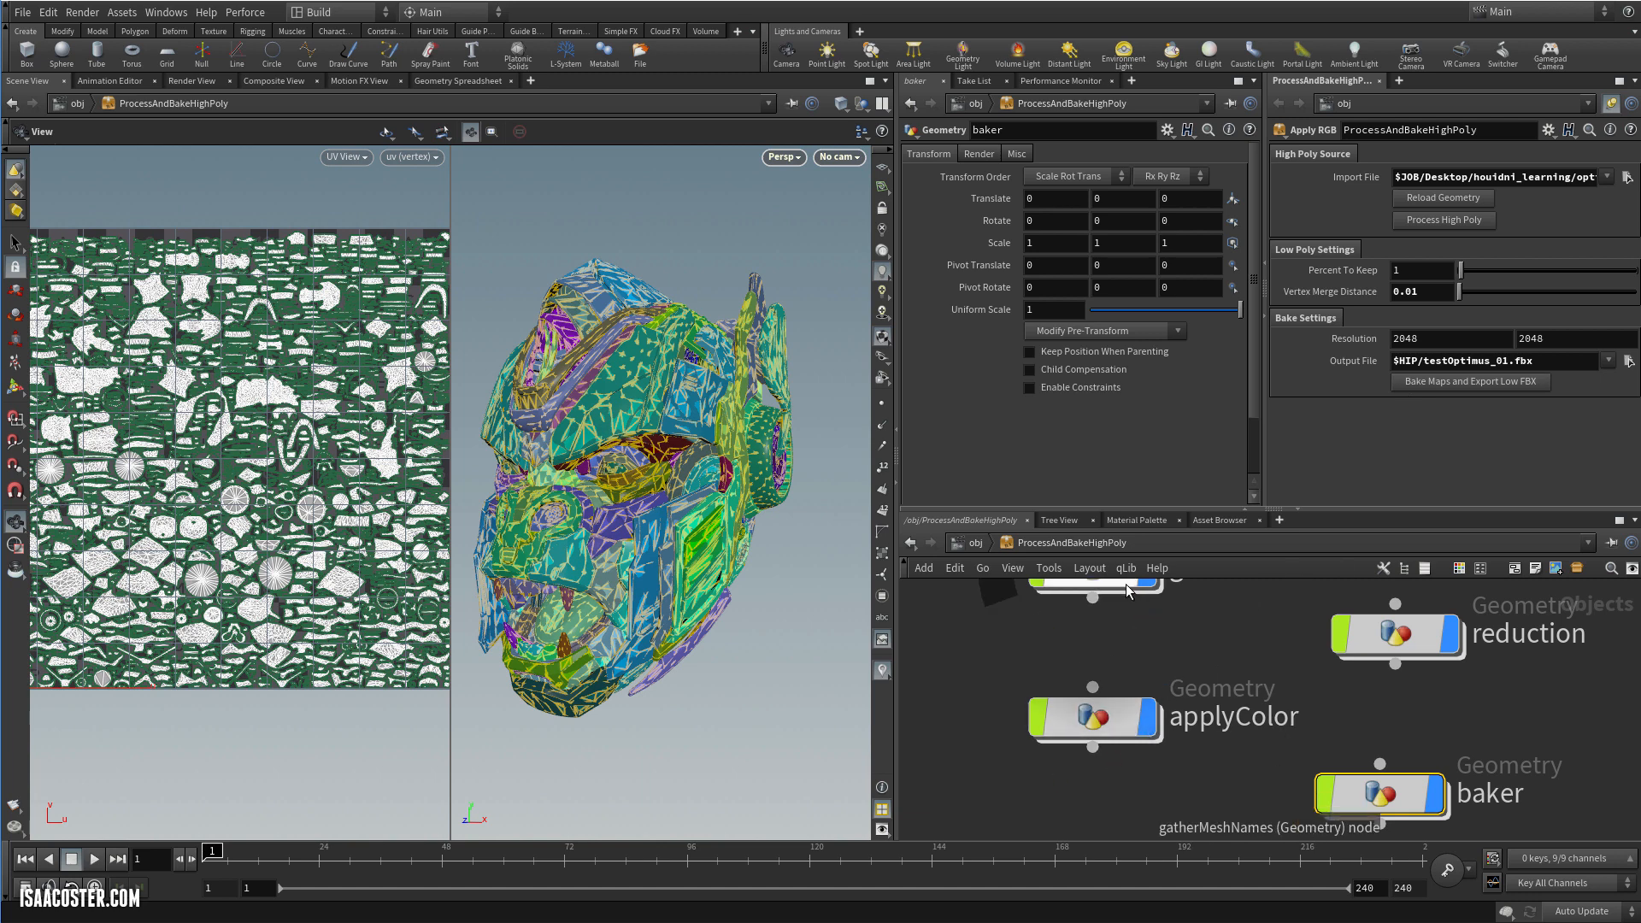
middle_drag(1197, 614, 1153, 664)
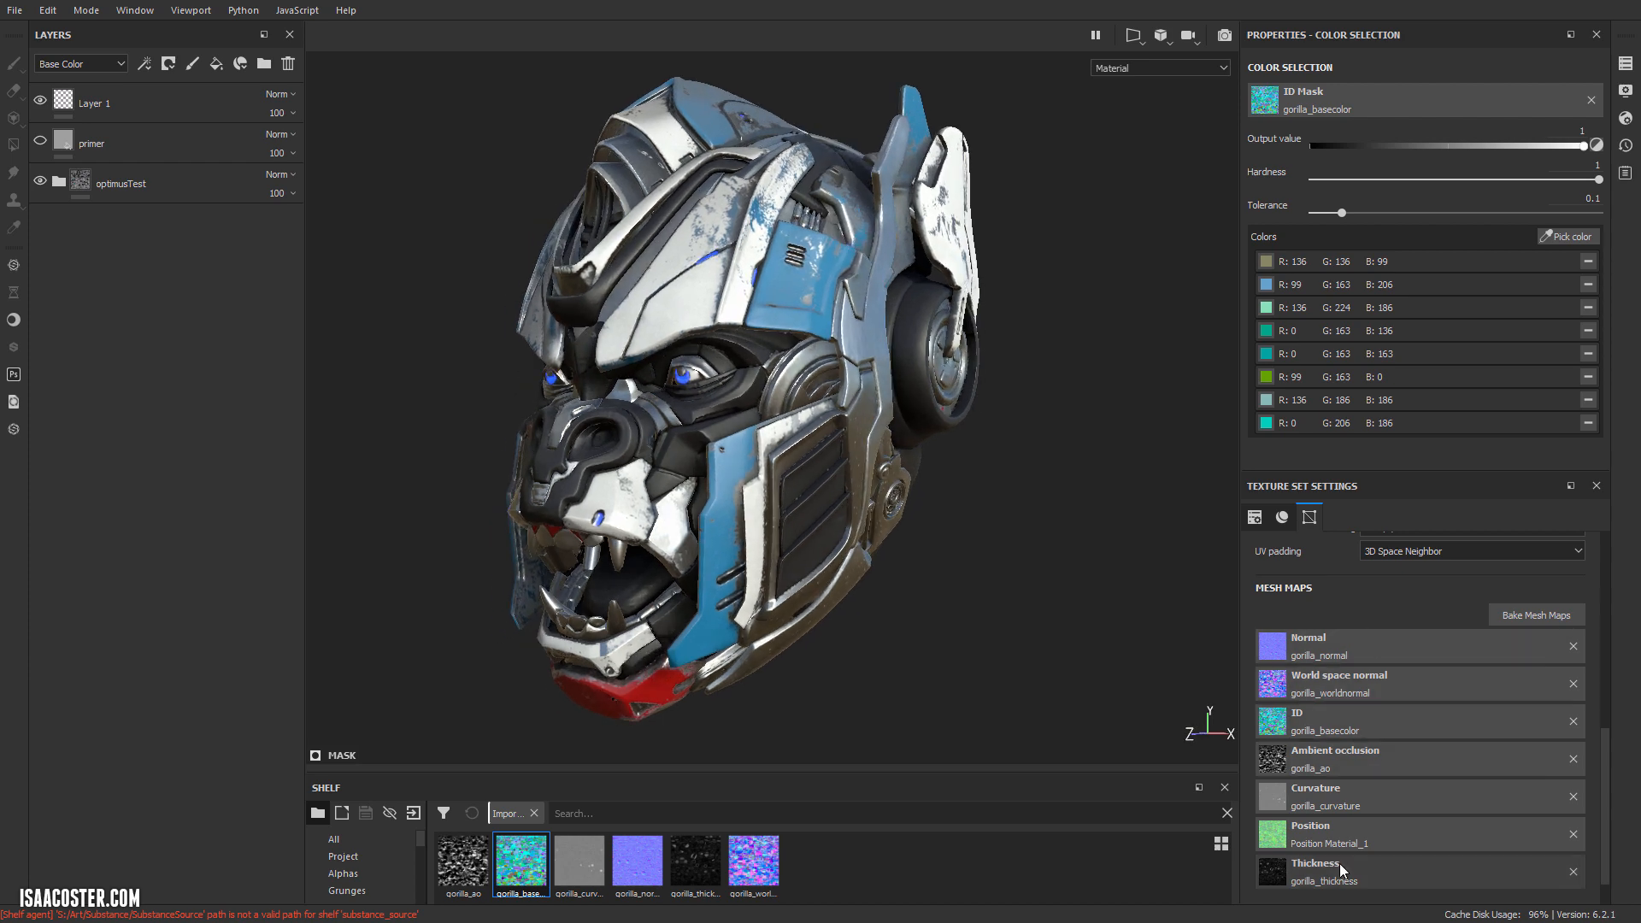
In Substance Painter, make the primer layer visible over the optimusTest materials and examine the head's baked surface detail from several angles
click(39, 141)
scroll(454, 270, down, 1)
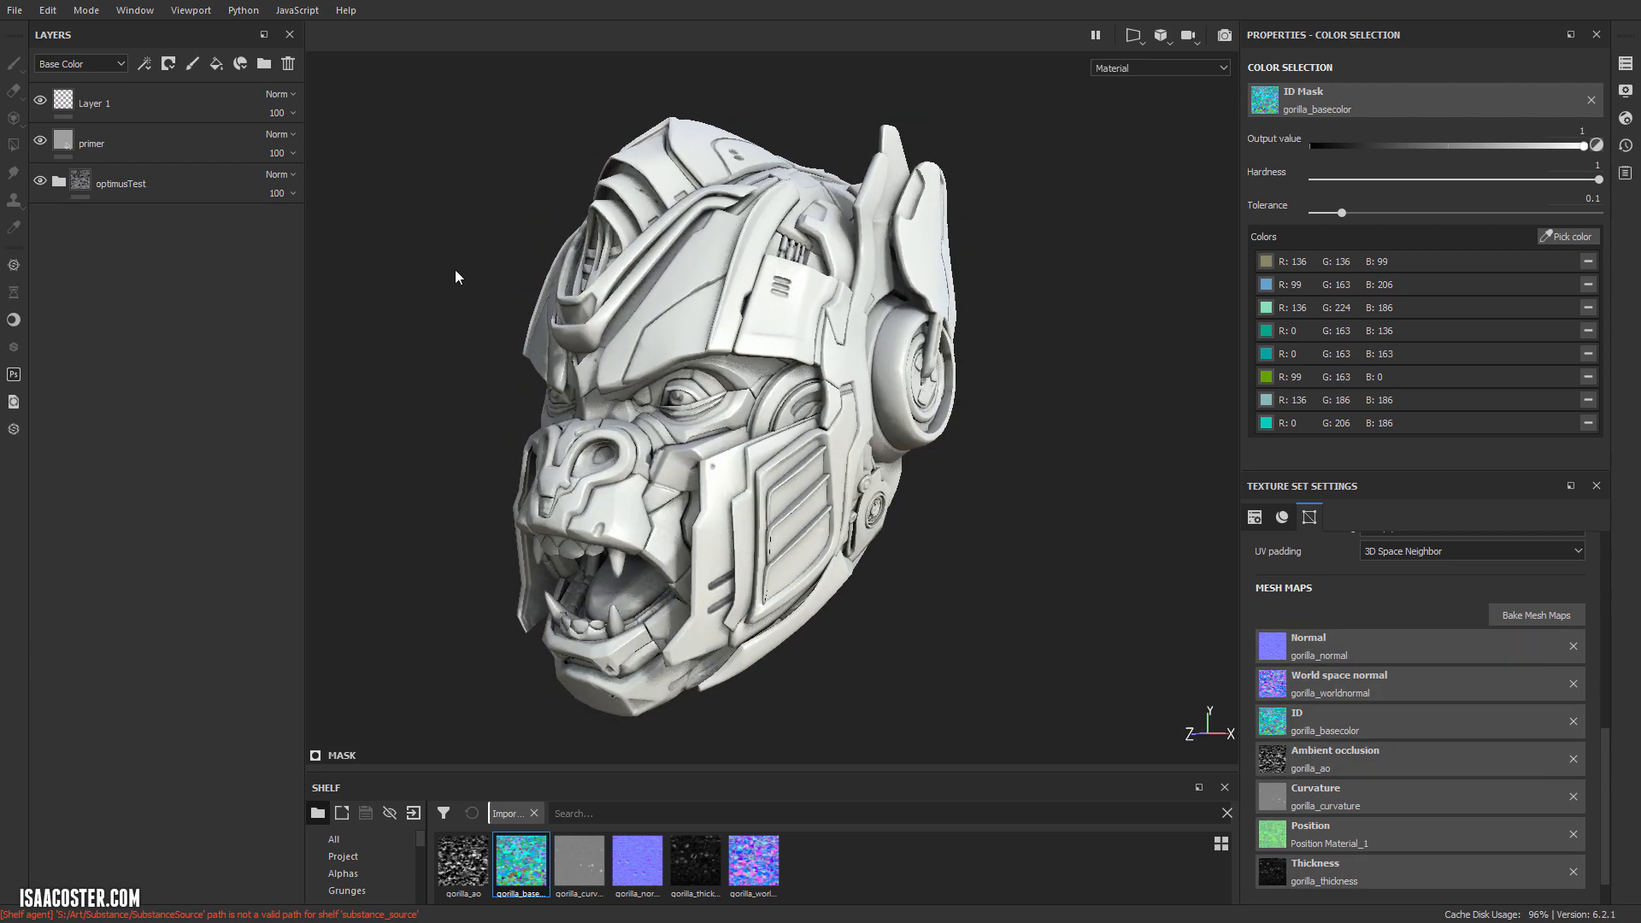
alt+drag(872, 423, 440, 370)
alt+drag(548, 334, 500, 333)
alt+middle_drag(500, 335, 495, 347)
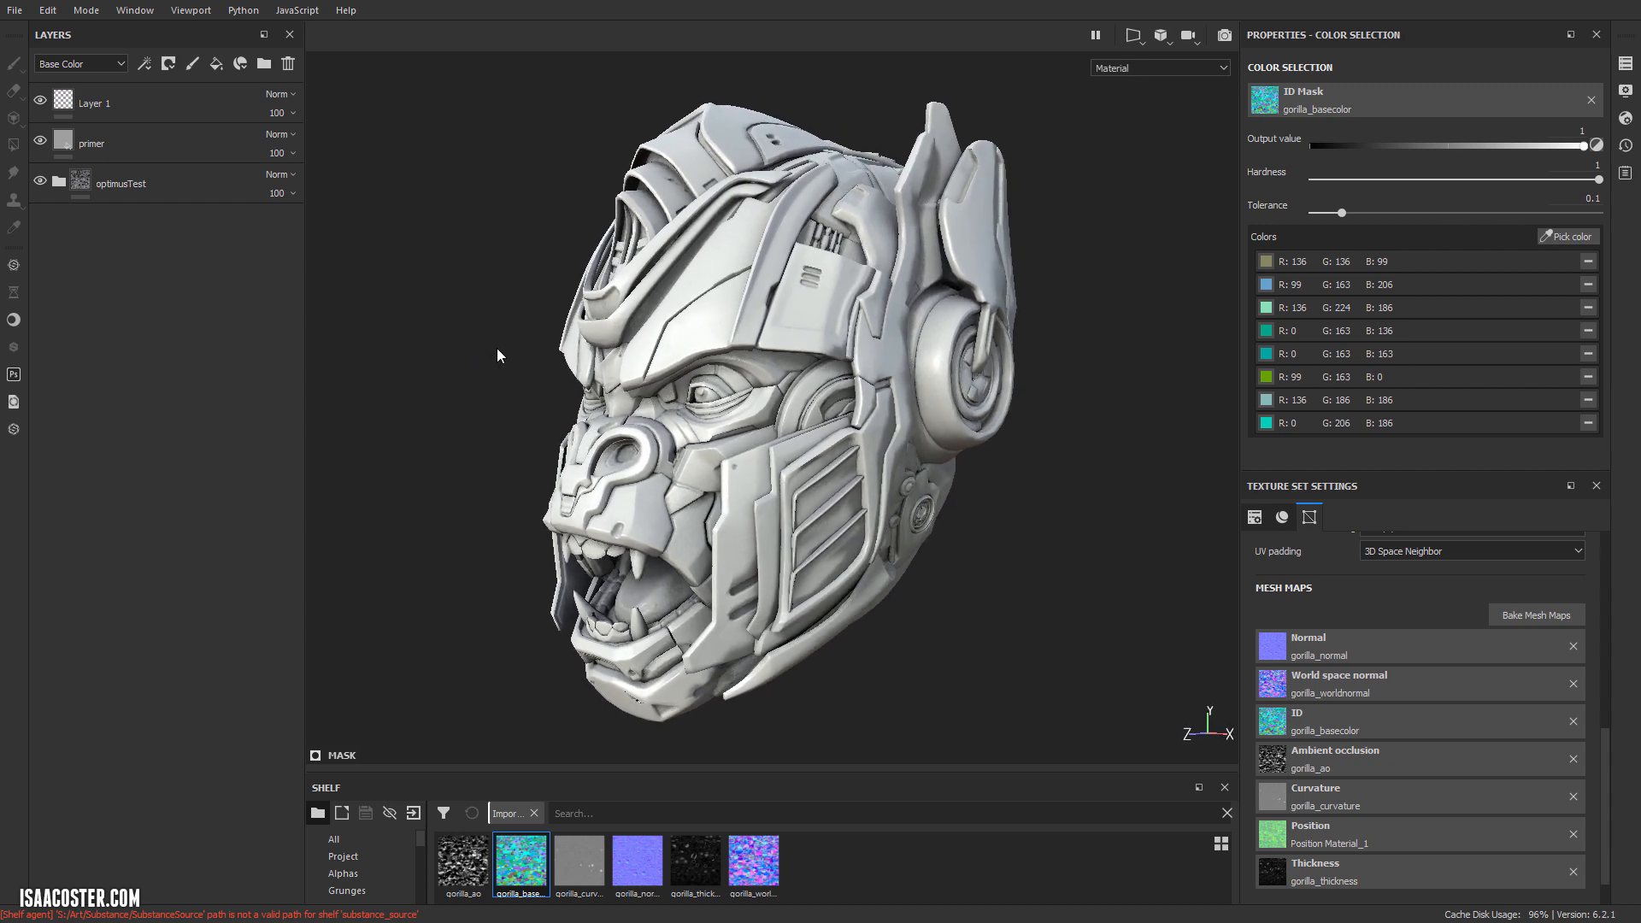
alt+drag(494, 340, 480, 339)
alt+right_drag(482, 340, 501, 351)
alt+drag(501, 351, 514, 358)
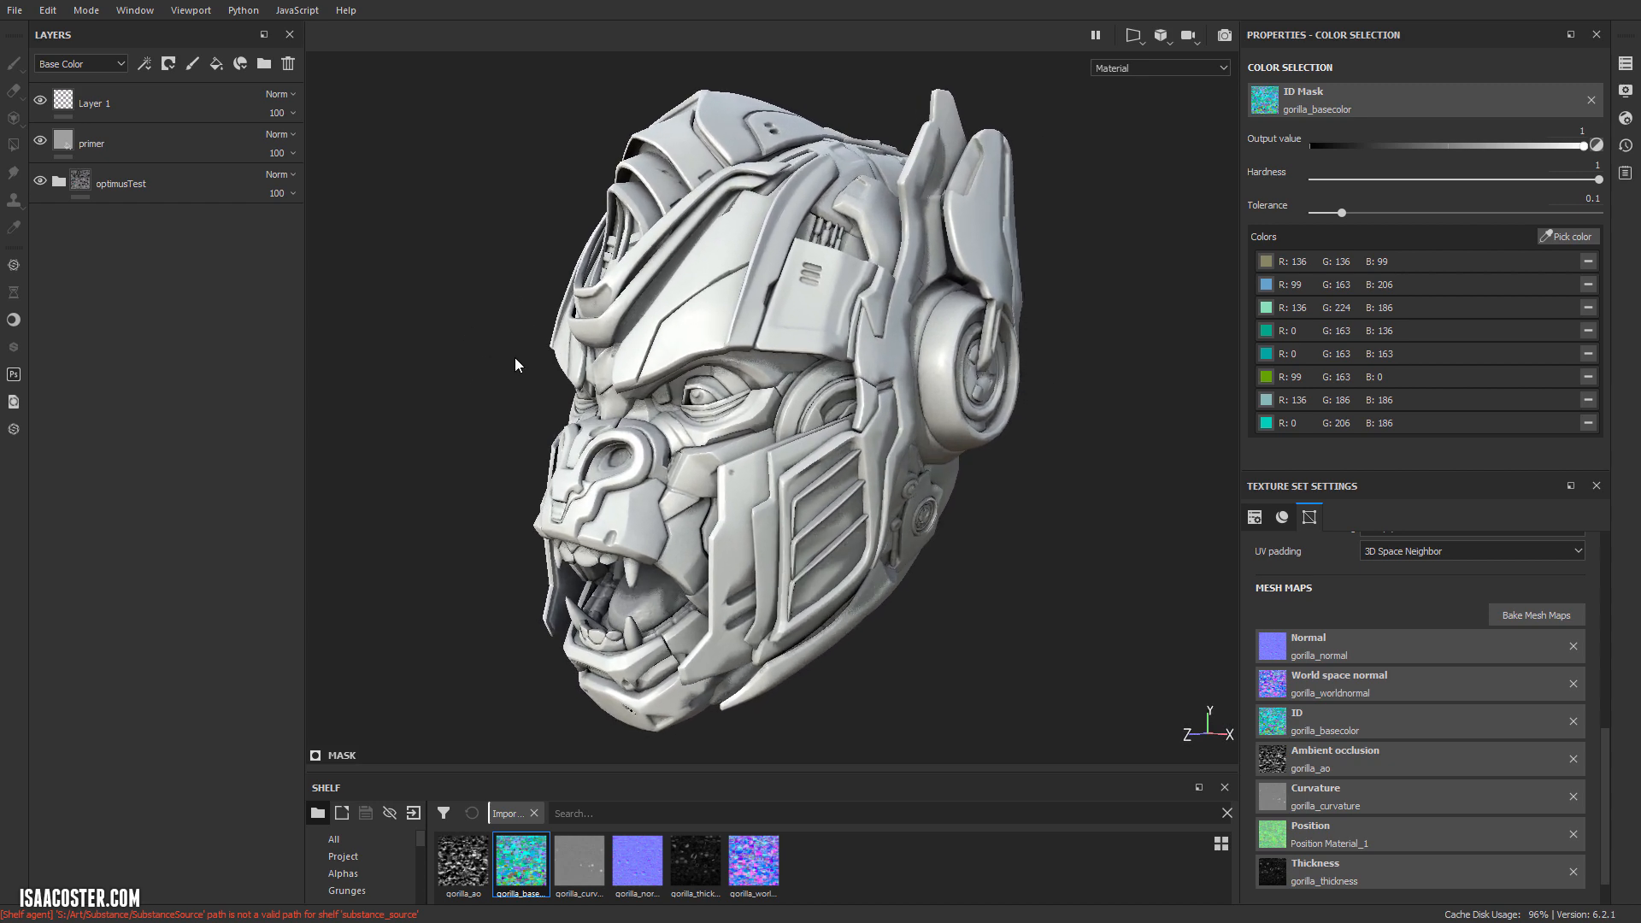
alt+middle_drag(515, 358, 517, 336)
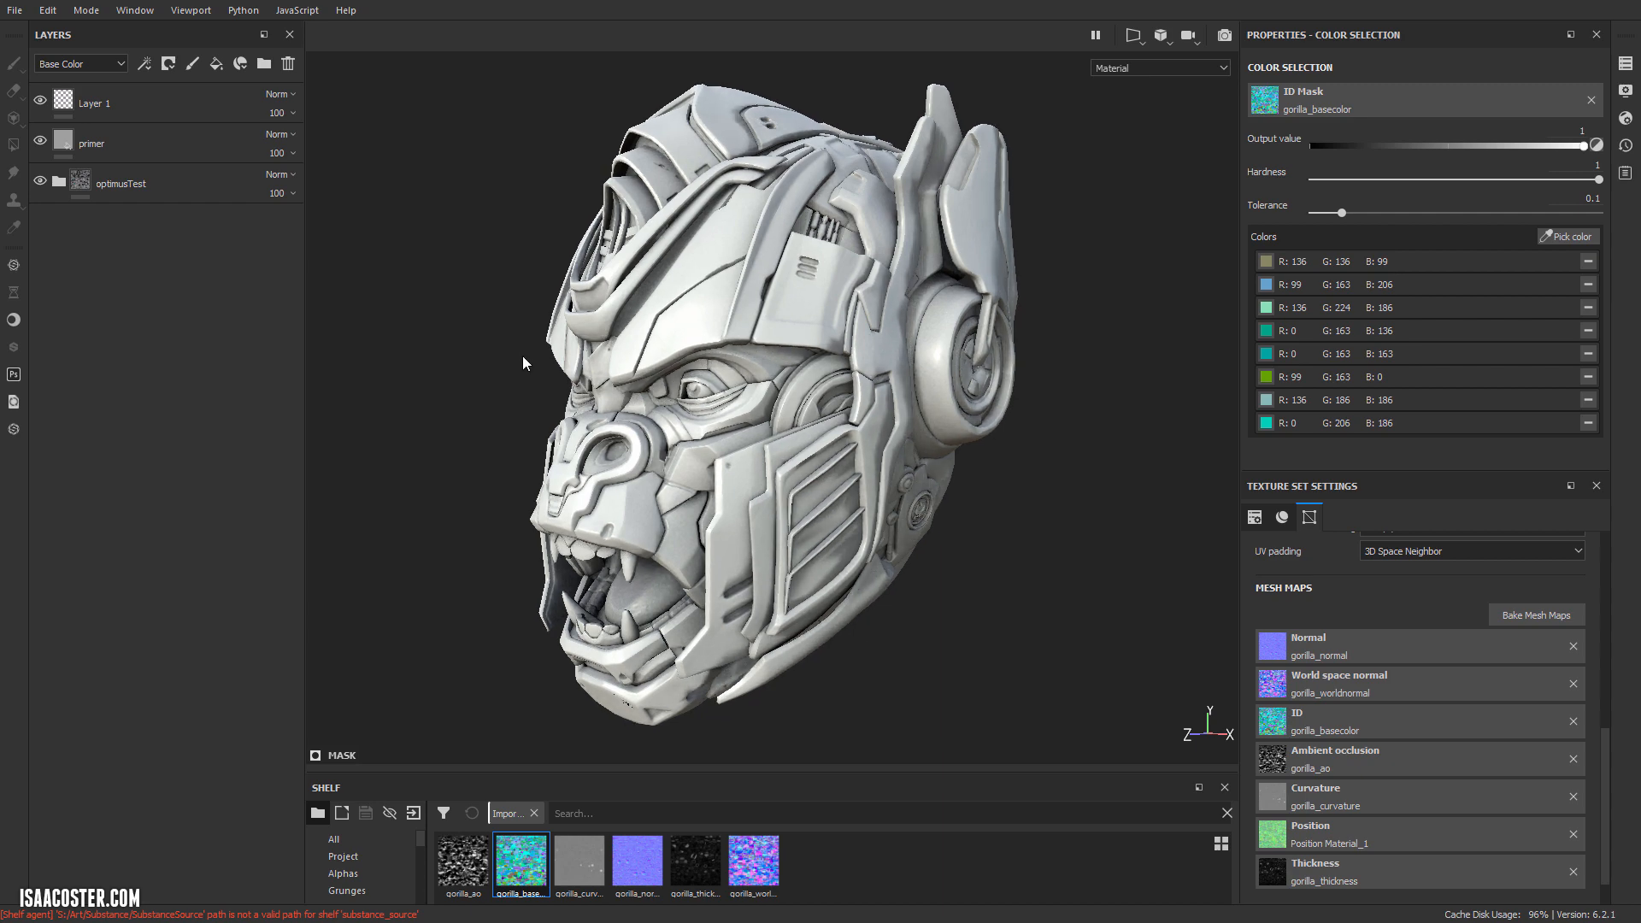
alt+drag(458, 381, 495, 359)
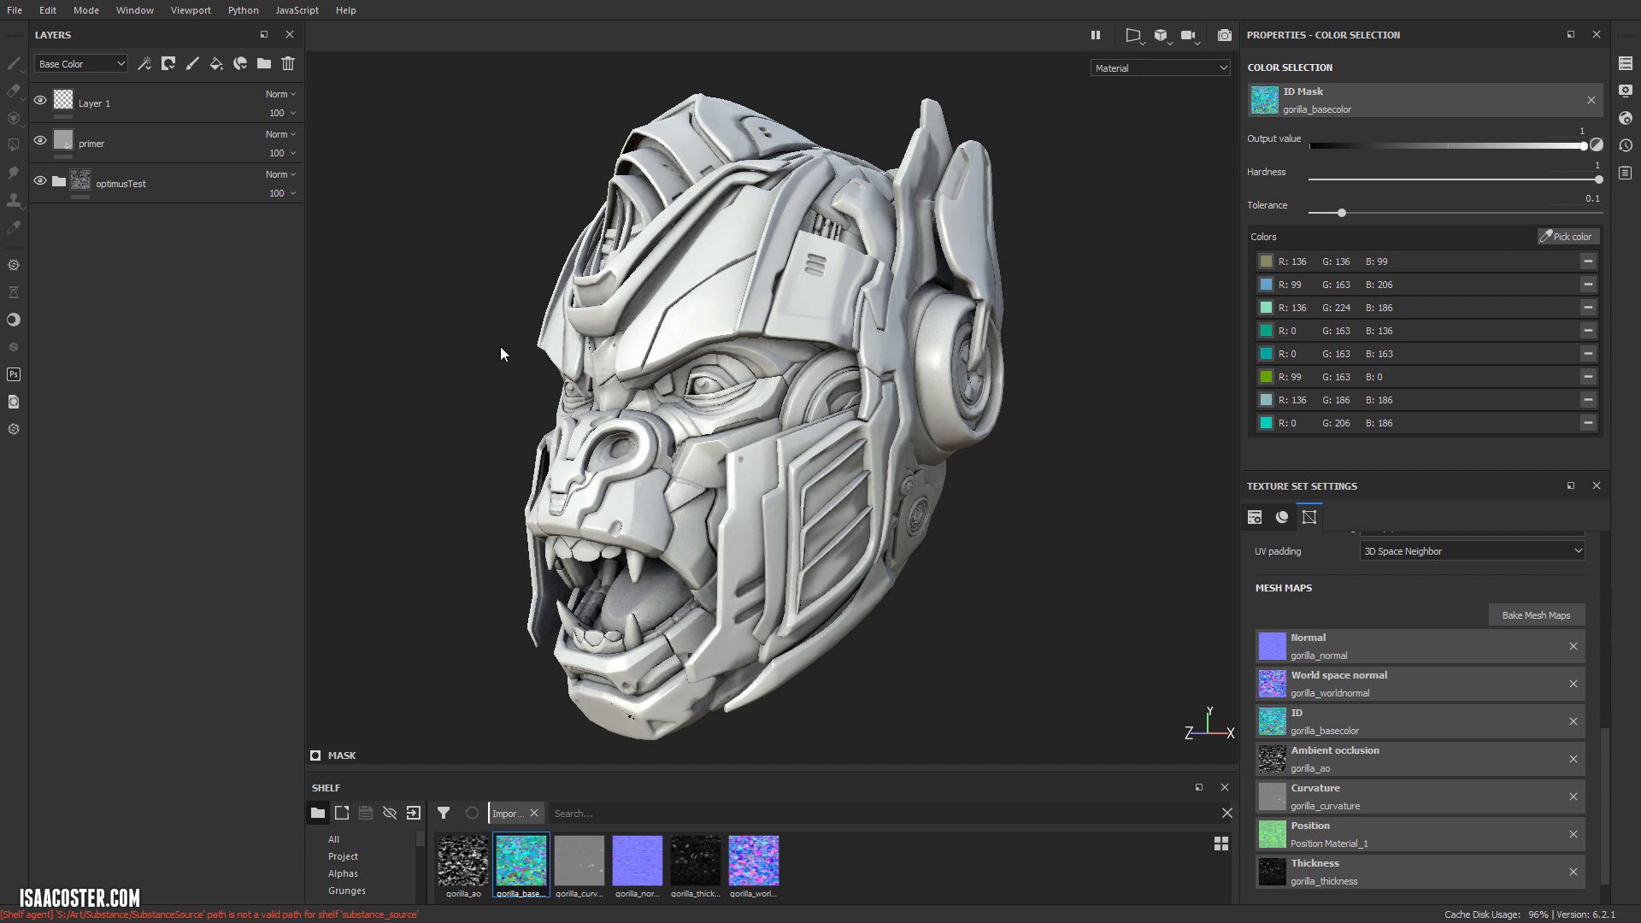
alt+drag(521, 363, 511, 365)
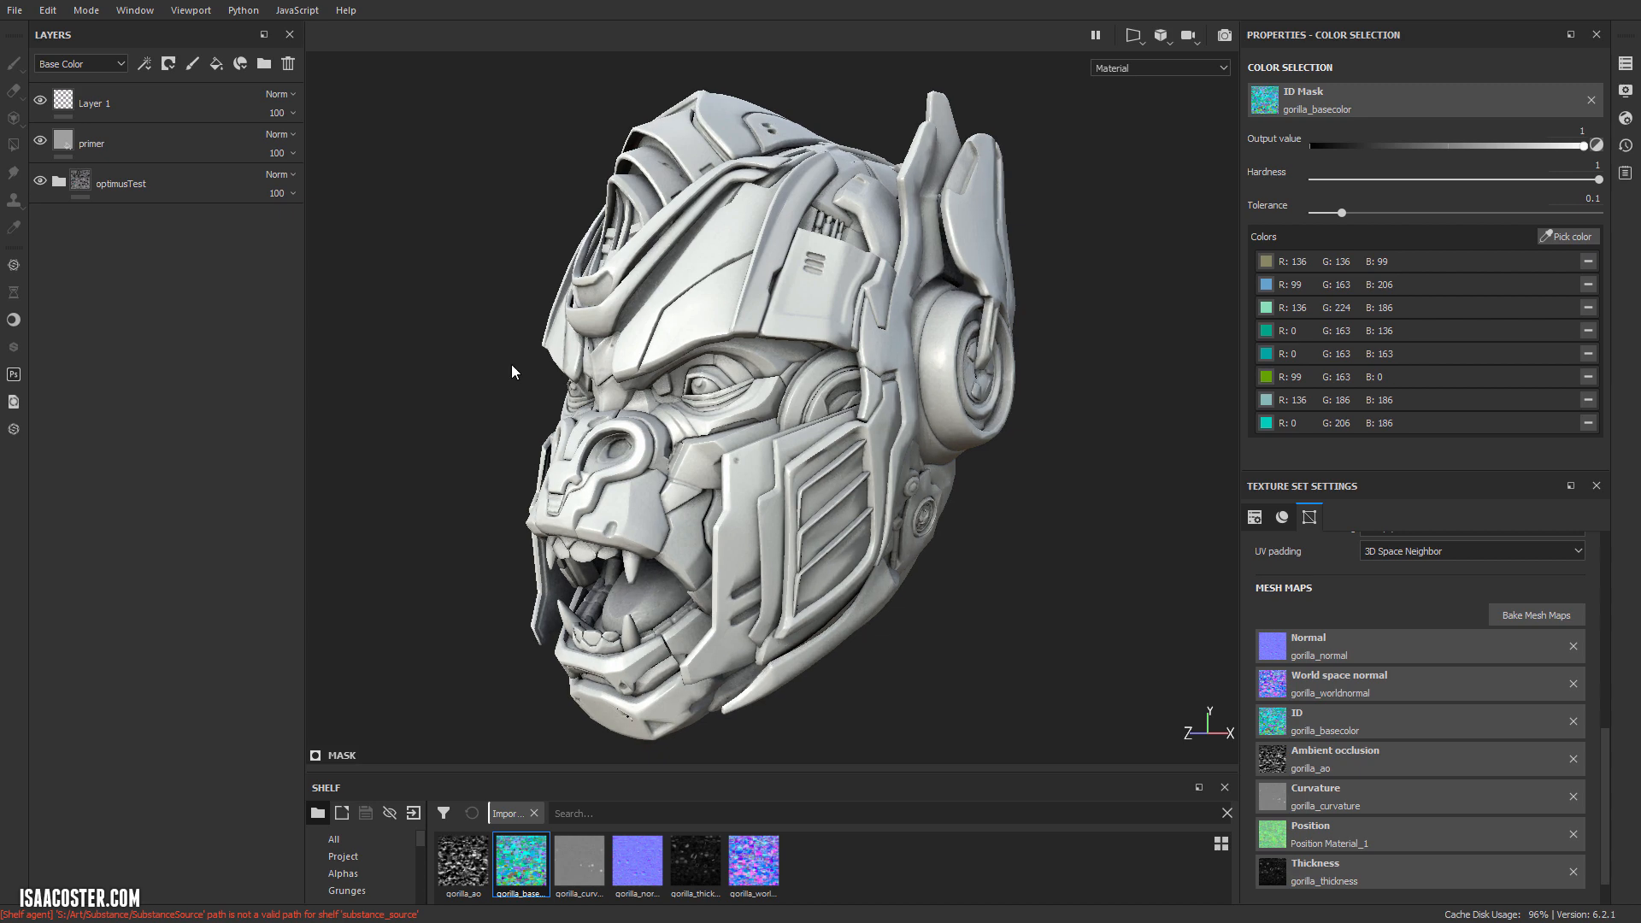